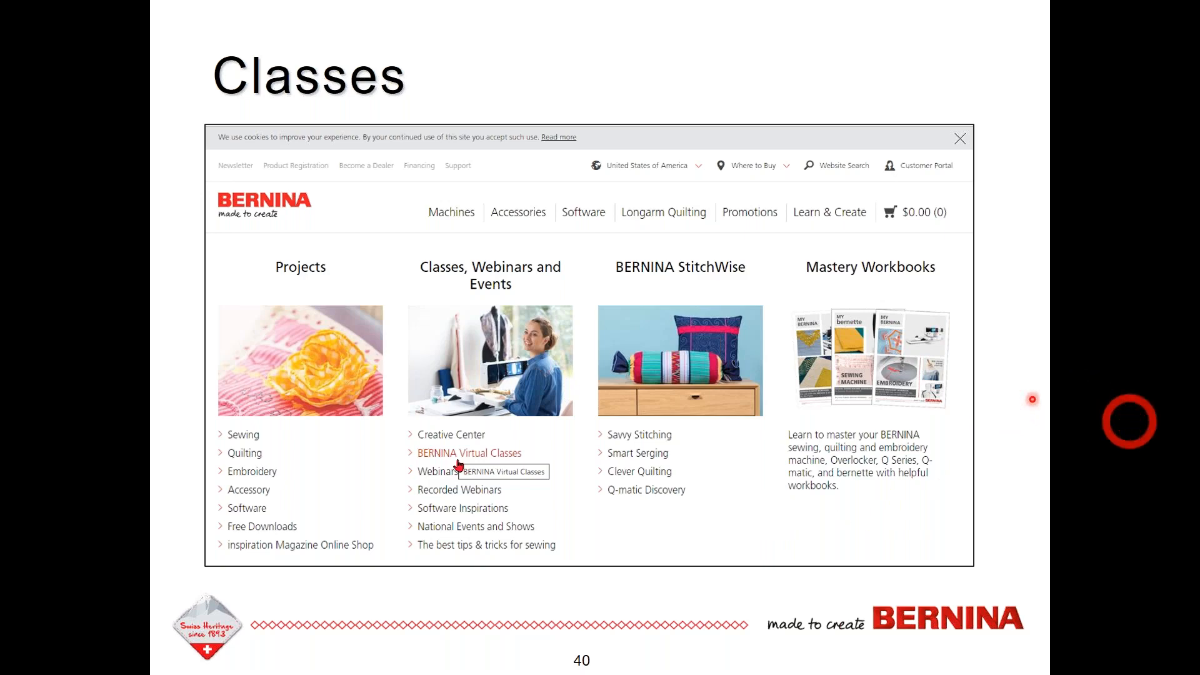
{"action": "key", "text": "Right"}
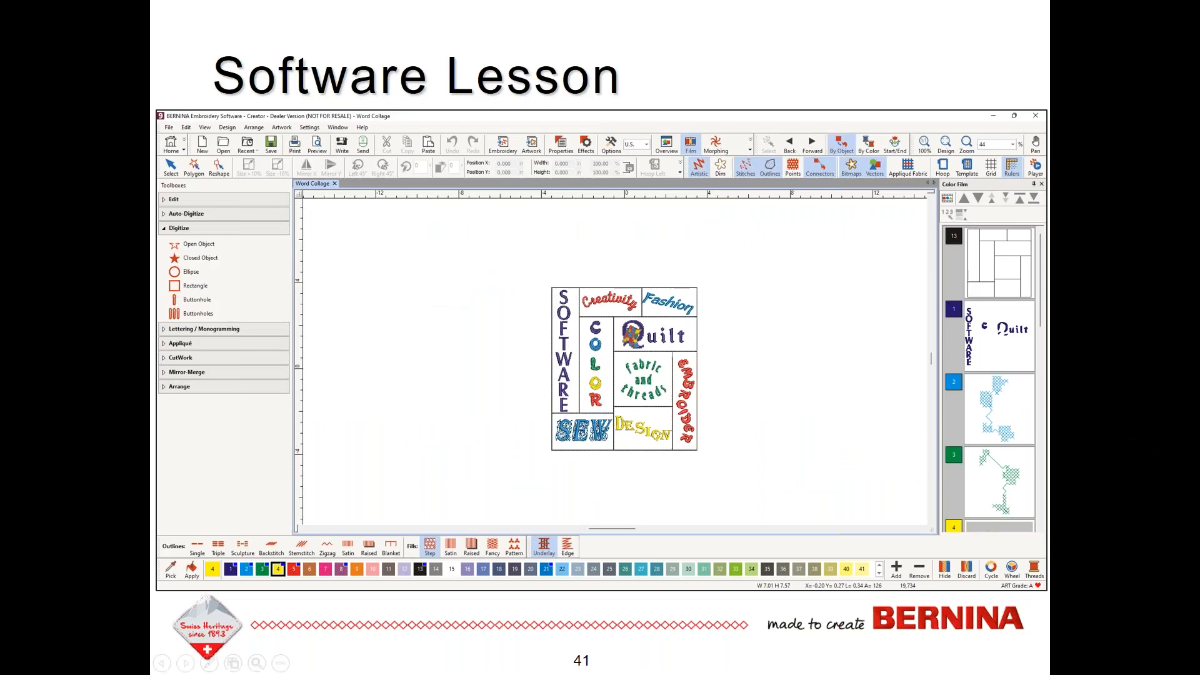
{"action": "left_click", "coordinate": [852, 284]}
{"action": "key", "text": "Escape"}
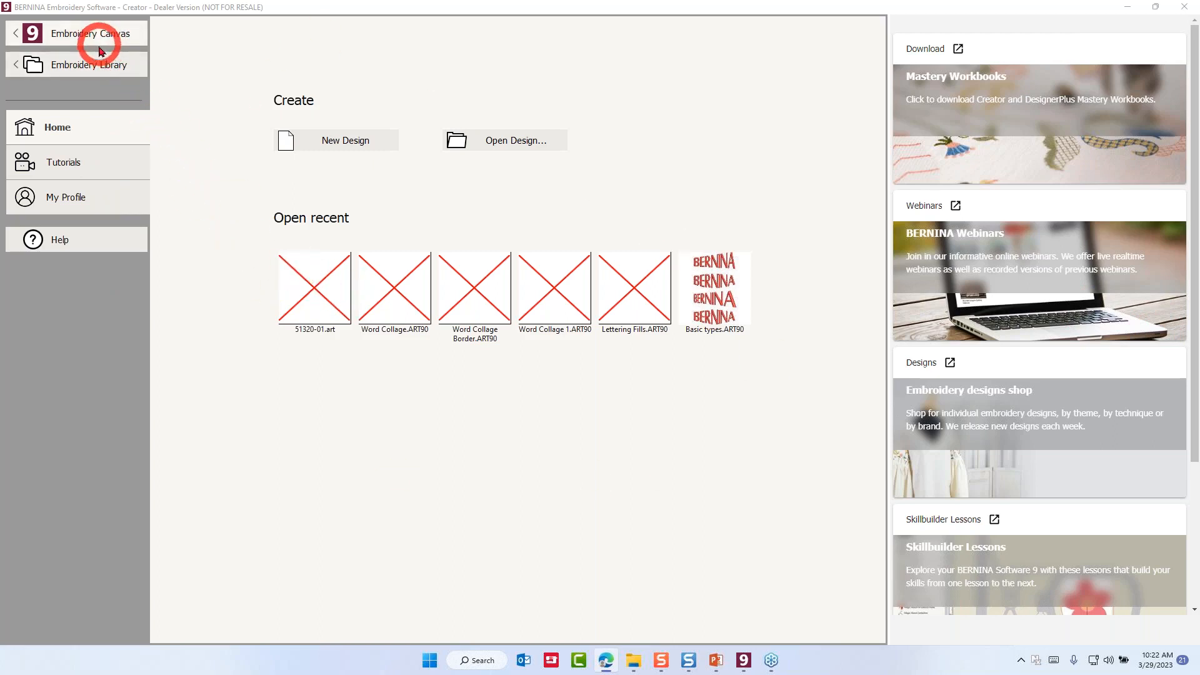
Step: Open the tutorials, show only the featured ones and browse through the numbered software lessons
{"action": "left_click", "coordinate": [64, 163]}
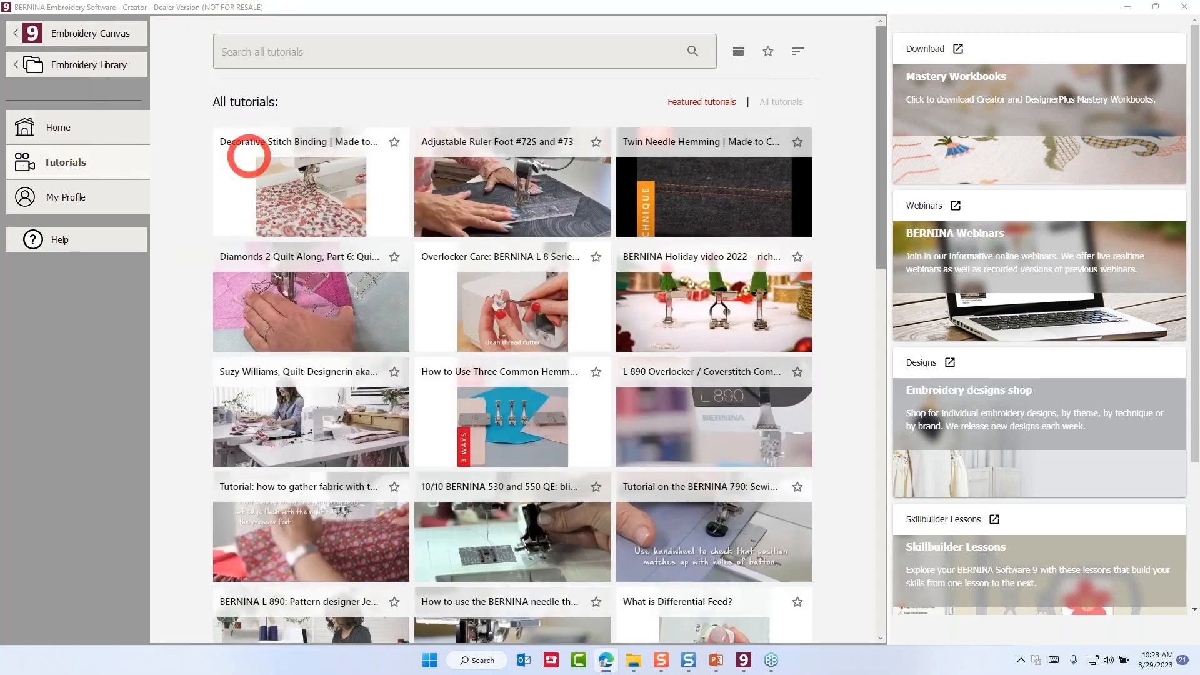
{"action": "left_click", "coordinate": [701, 104]}
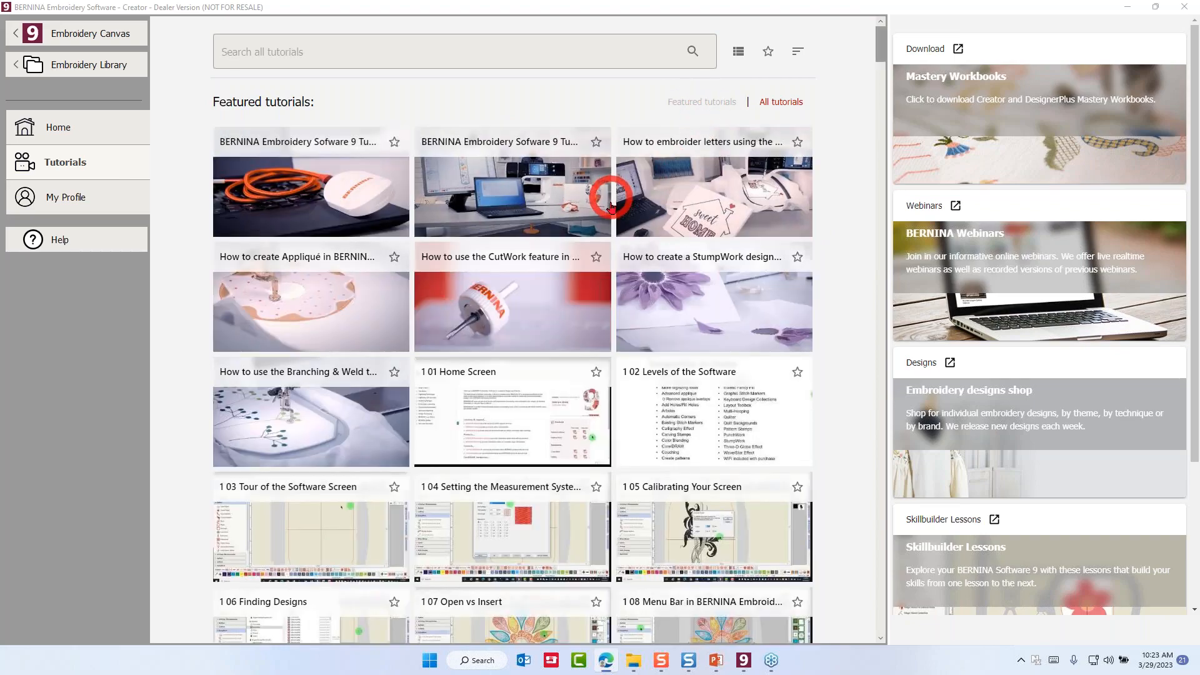
{"action": "scroll", "coordinate": [609, 213], "scroll_direction": "down", "scroll_amount": 8}
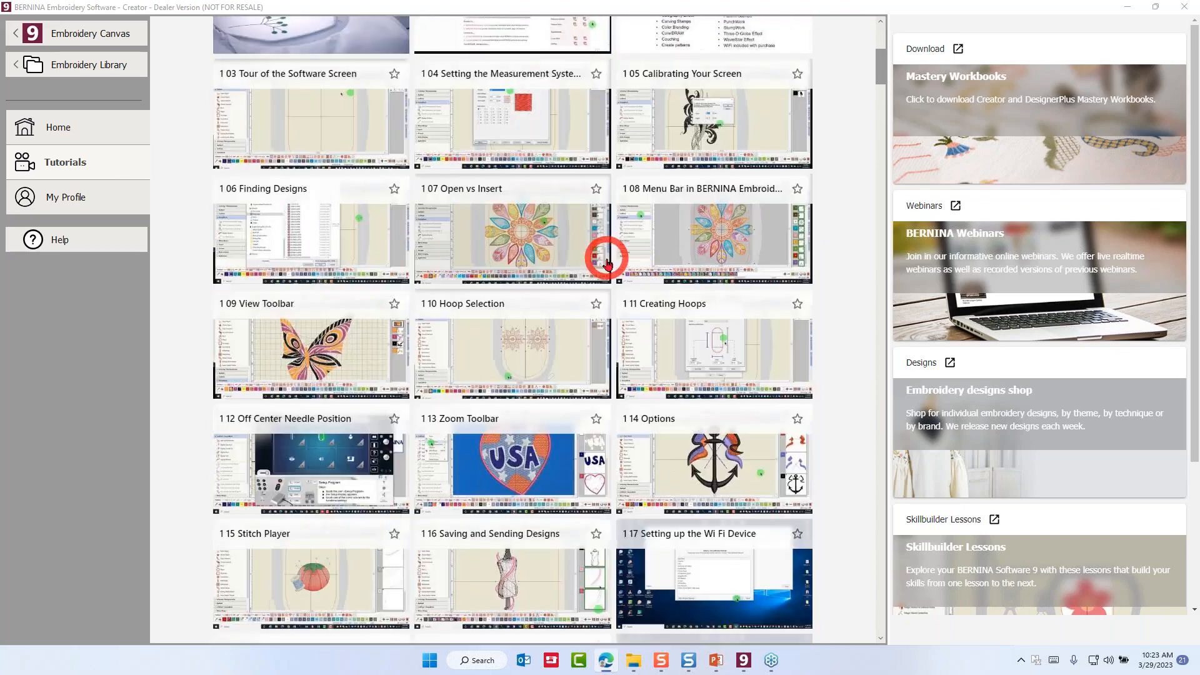
{"action": "scroll", "coordinate": [607, 266], "scroll_direction": "down", "scroll_amount": 11}
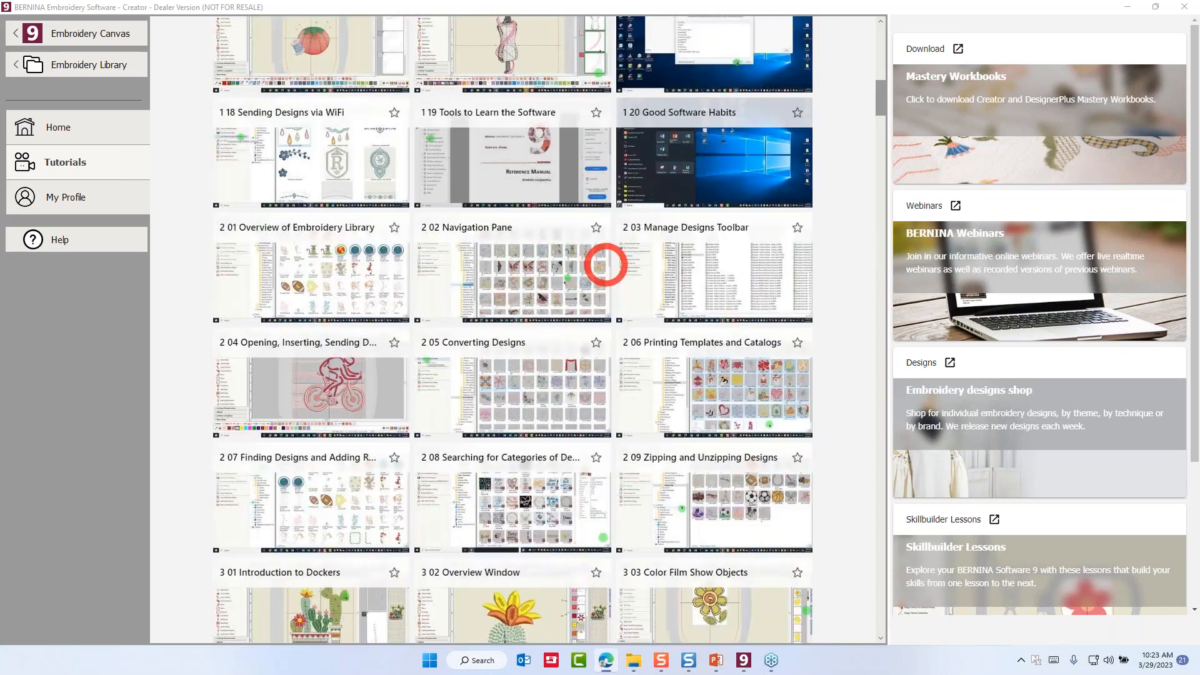
{"action": "scroll", "coordinate": [606, 265], "scroll_direction": "down", "scroll_amount": 3}
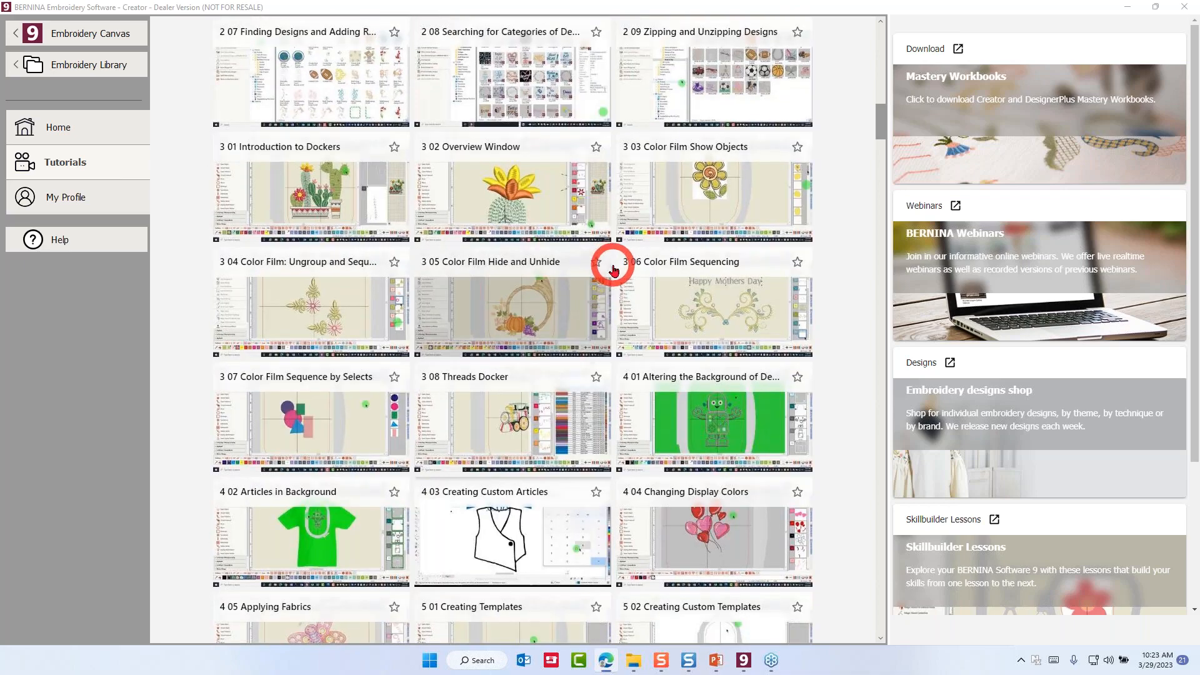
{"action": "scroll", "coordinate": [612, 269], "scroll_direction": "up", "scroll_amount": 5}
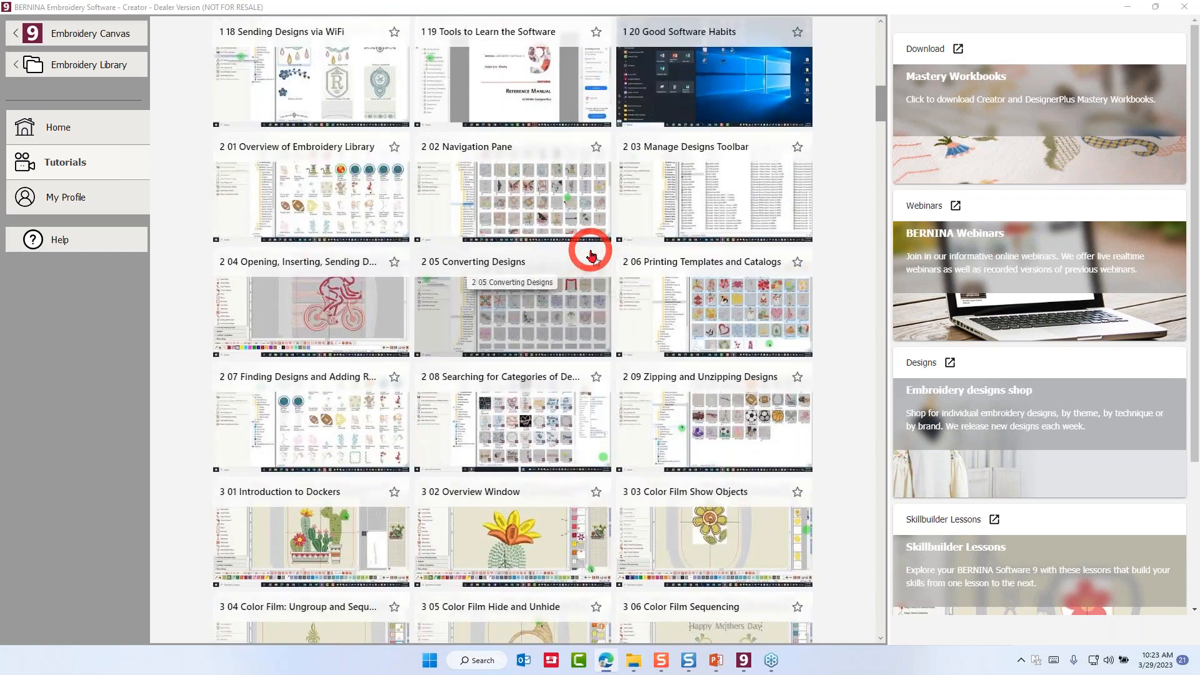
{"action": "scroll", "coordinate": [591, 255], "scroll_direction": "up", "scroll_amount": 10}
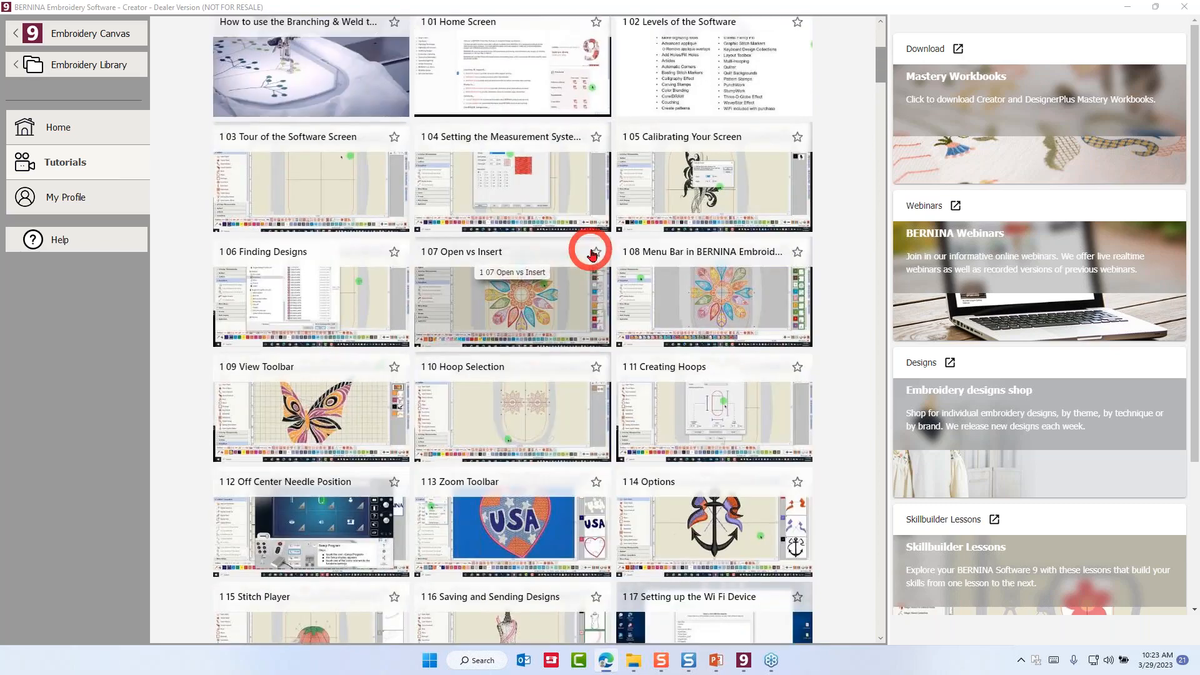
{"action": "scroll", "coordinate": [591, 253], "scroll_direction": "up", "scroll_amount": 3}
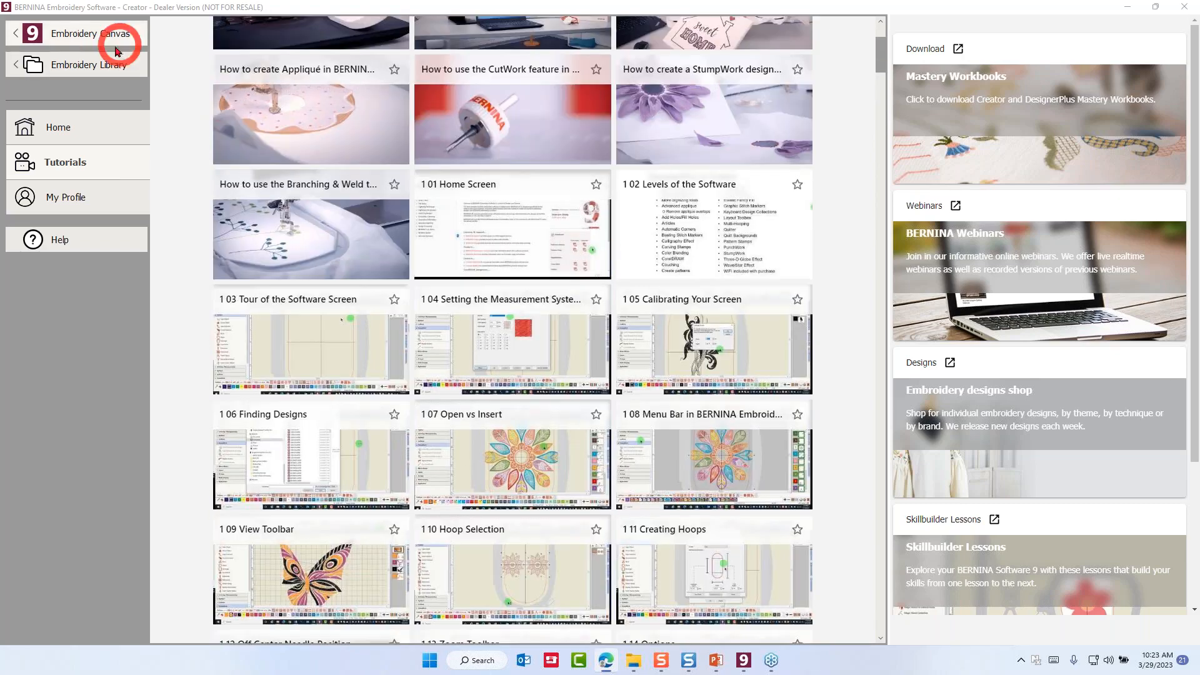
Step: Switch to the embroidery canvas and review the General options
{"action": "left_click", "coordinate": [76, 36]}
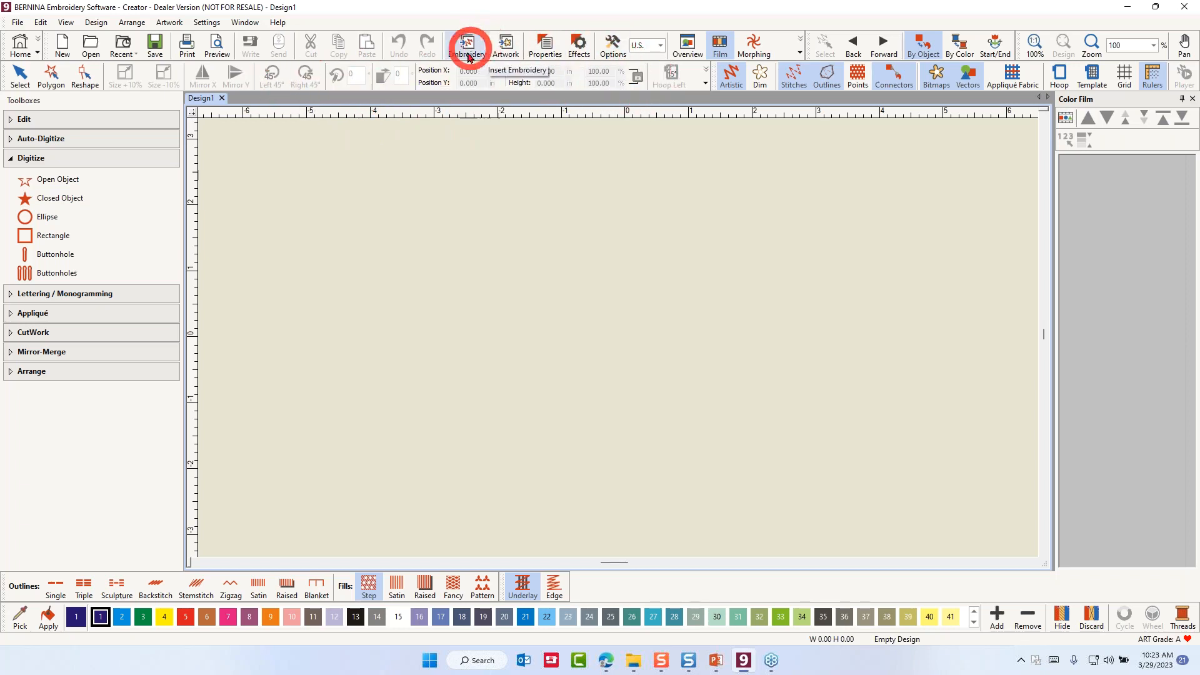
{"action": "left_click", "coordinate": [611, 55]}
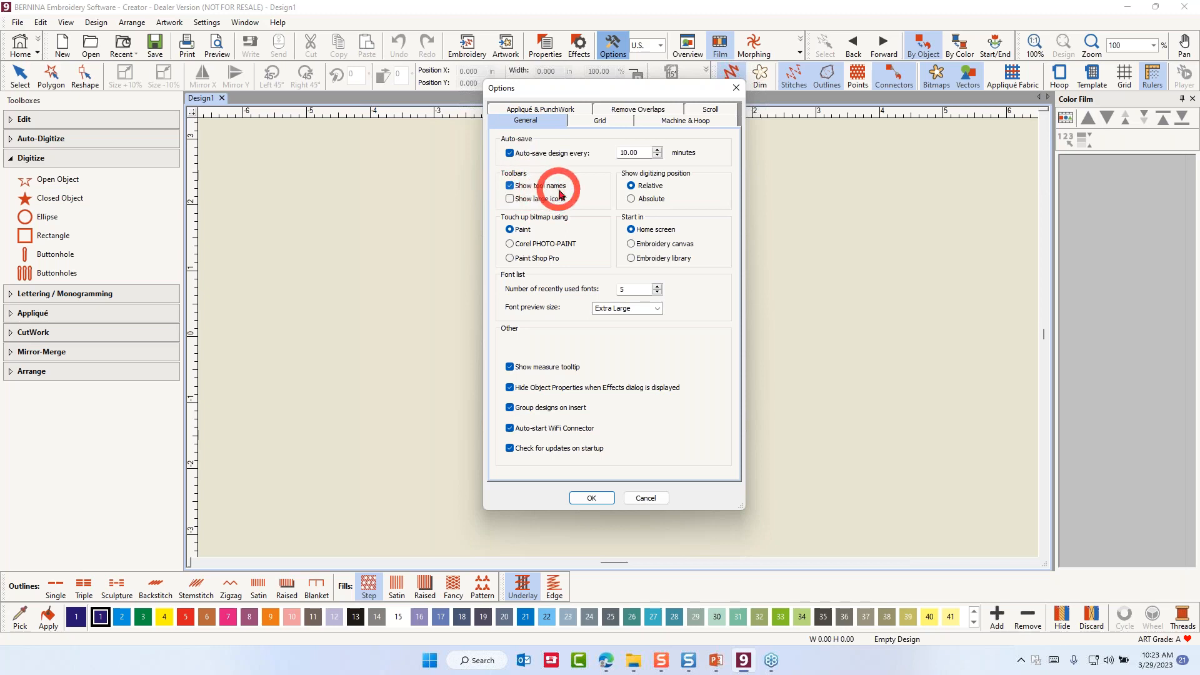
{"action": "left_click", "coordinate": [592, 495]}
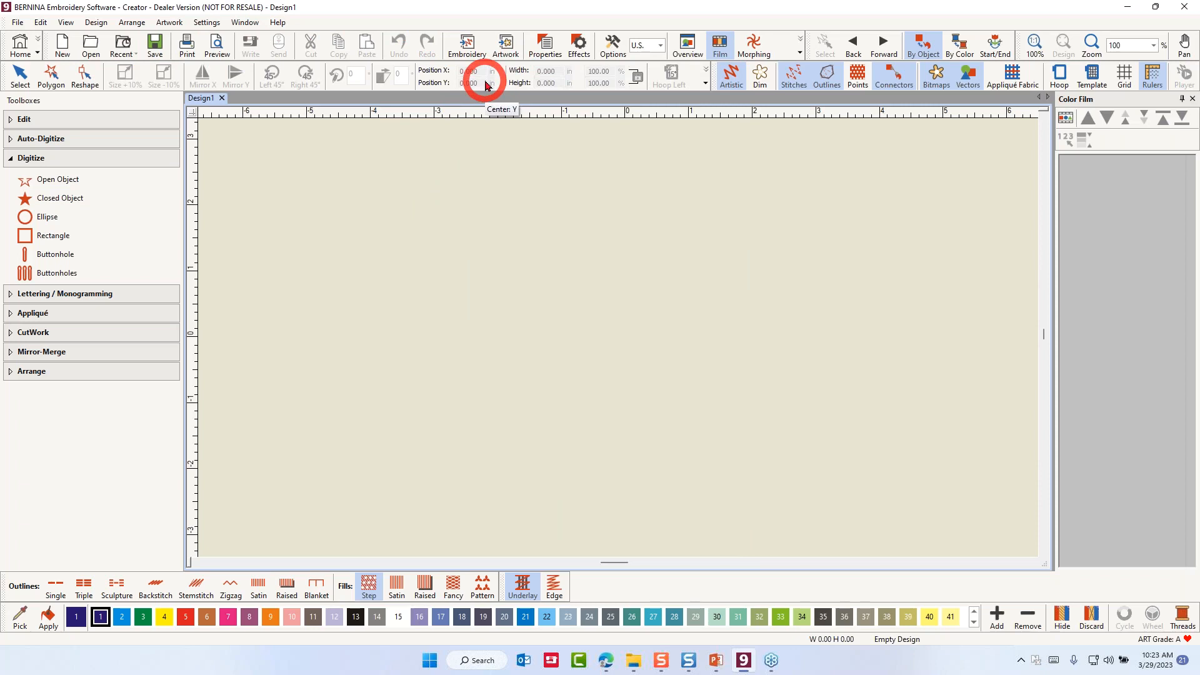
Step: Insert the embroidery design Word Collage Border.ART90 from the Webinar folder and lock it on the canvas
{"action": "left_click", "coordinate": [473, 50]}
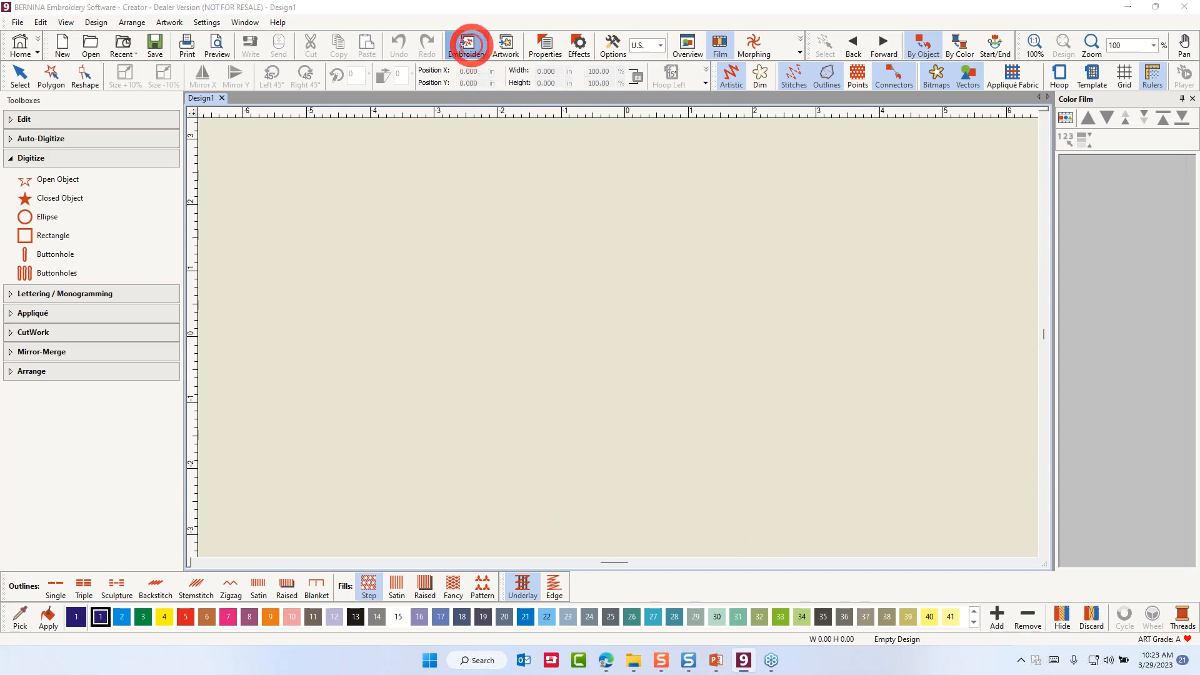
{"action": "left_click", "coordinate": [481, 149]}
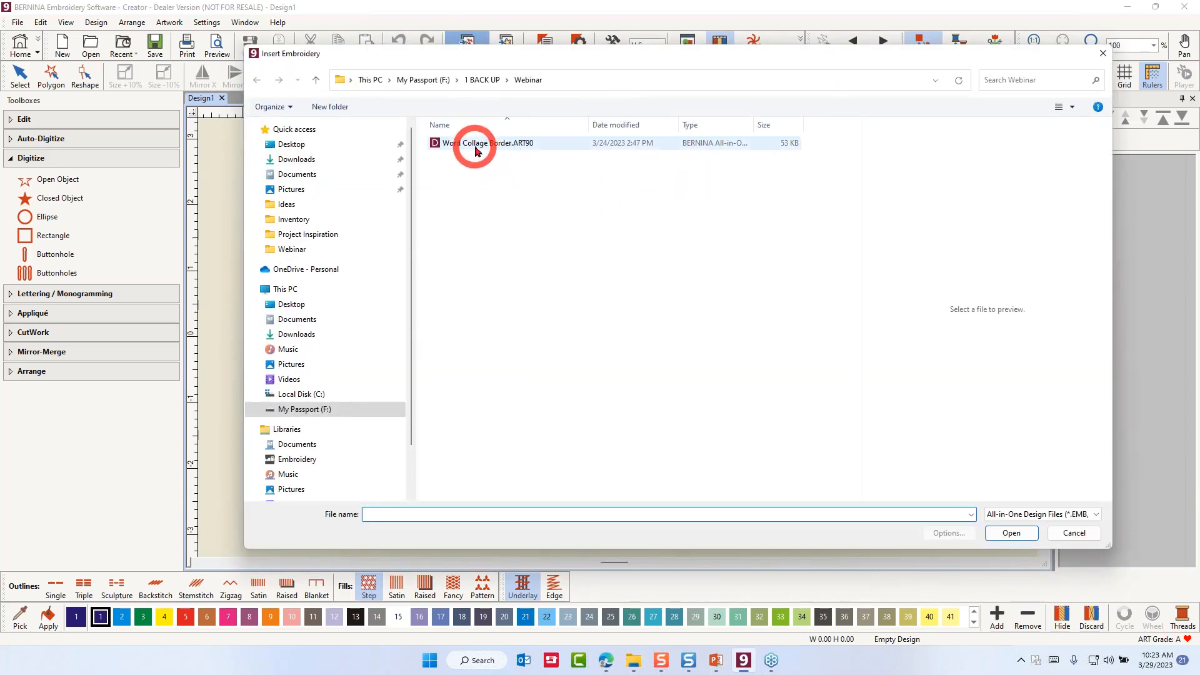
{"action": "left_click", "coordinate": [1033, 528]}
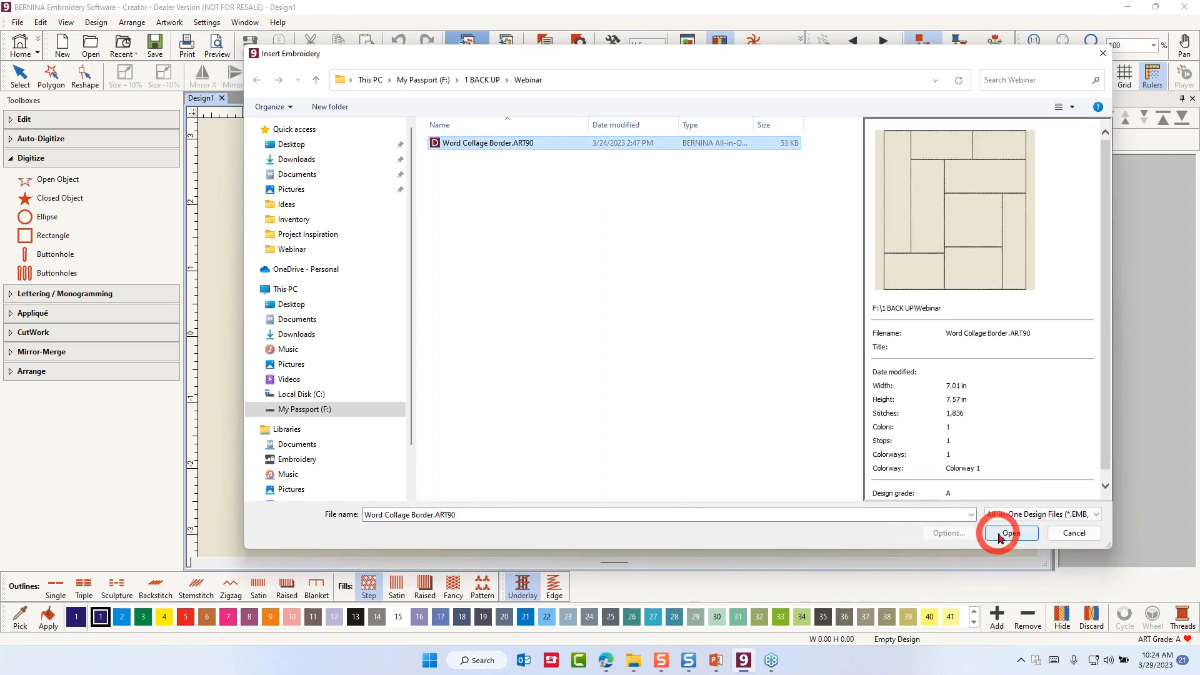
{"action": "scroll", "coordinate": [625, 338], "scroll_direction": "down", "scroll_amount": 2}
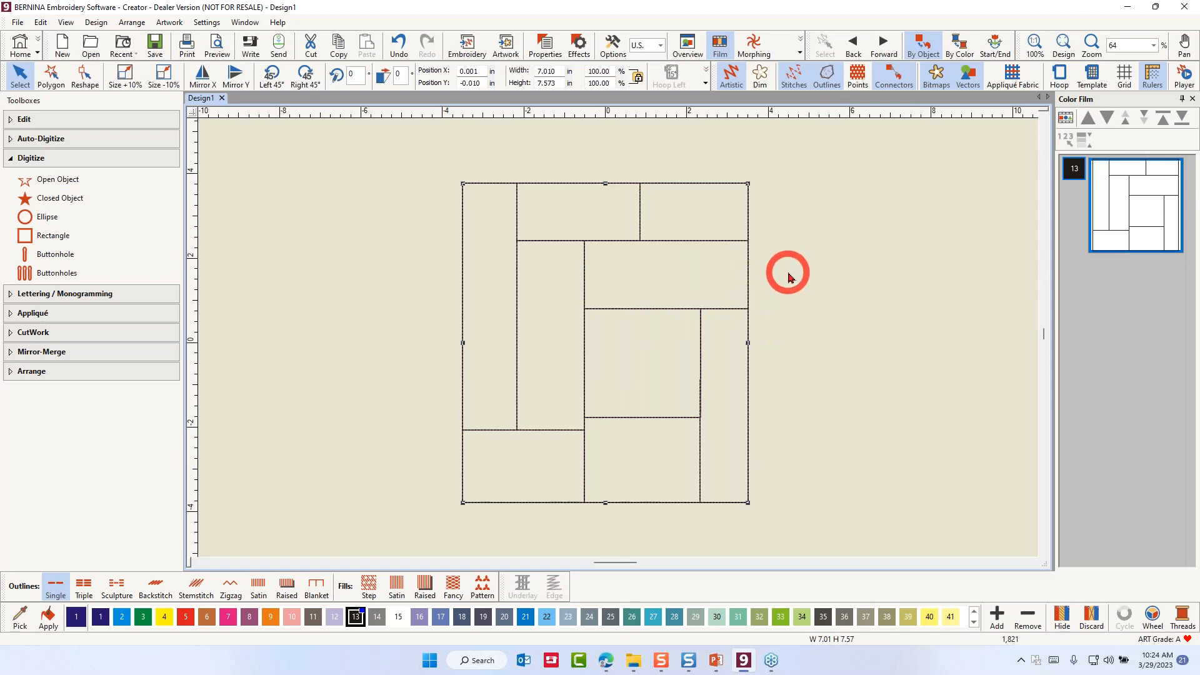
{"action": "right_click", "coordinate": [689, 245]}
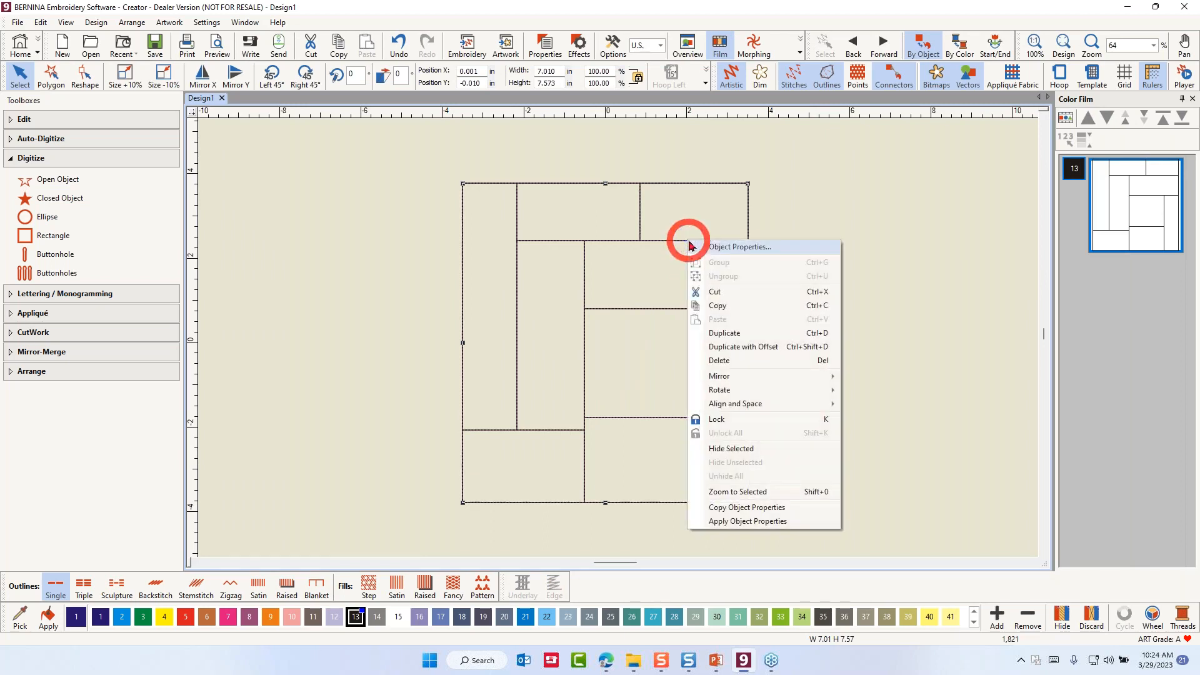
{"action": "left_click", "coordinate": [727, 419]}
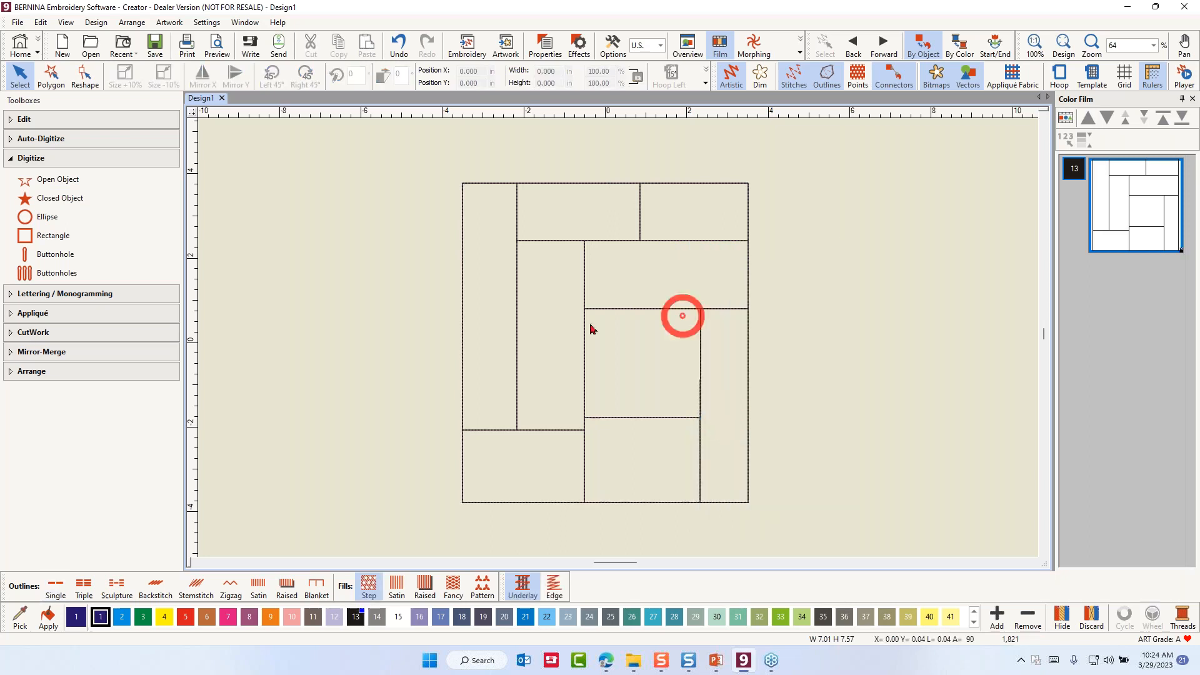
Step: Start a new lettering object and enter SOFTWARE as its text
{"action": "left_click_drag", "start_coordinate": [616, 562], "coordinate": [624, 566]}
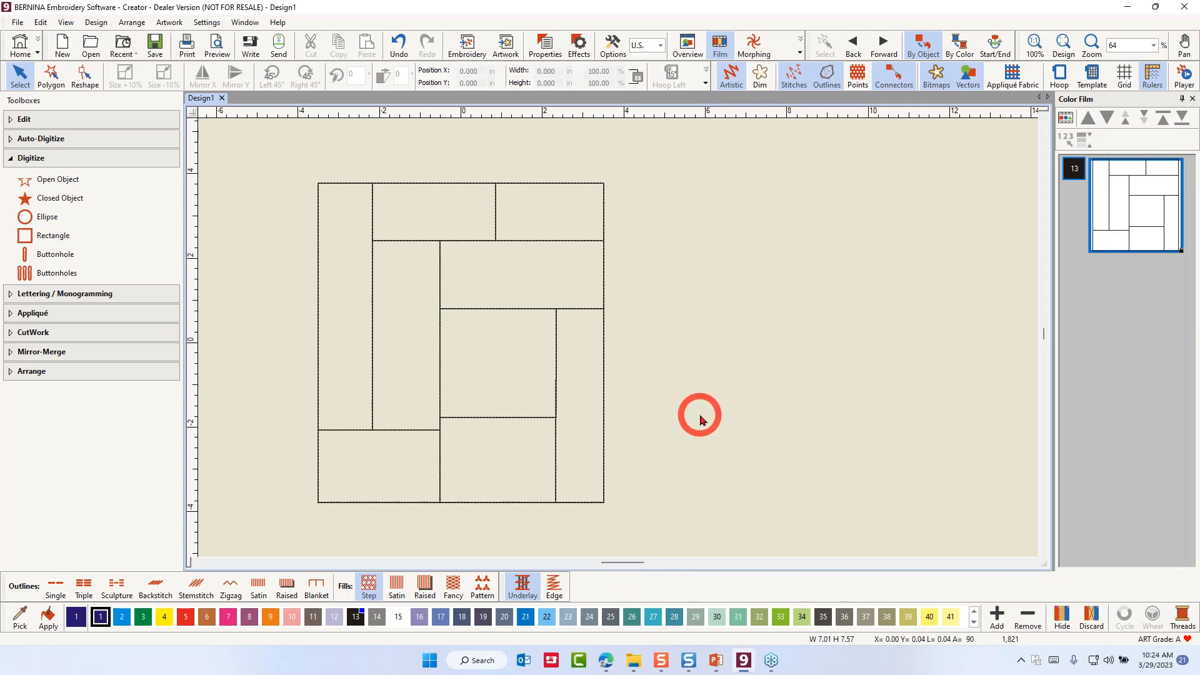
{"action": "left_click", "coordinate": [28, 295]}
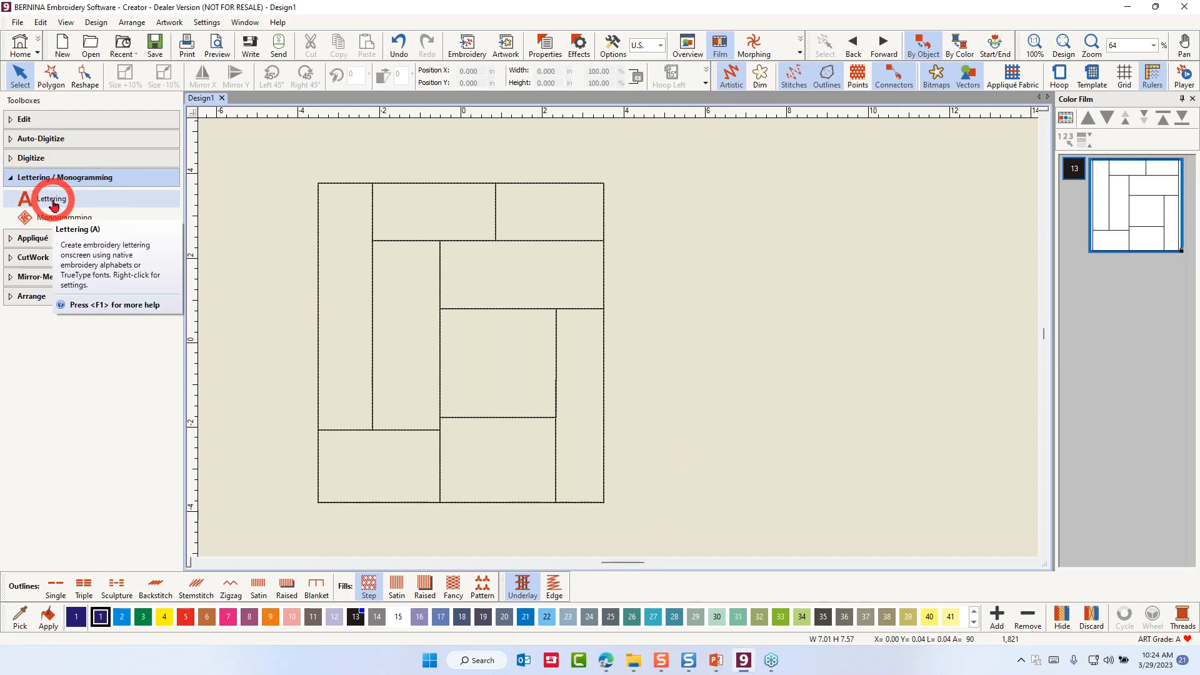
{"action": "left_click", "coordinate": [53, 204]}
{"action": "left_click_drag", "start_coordinate": [518, 164], "coordinate": [809, 95]}
{"action": "left_click", "coordinate": [918, 178]}
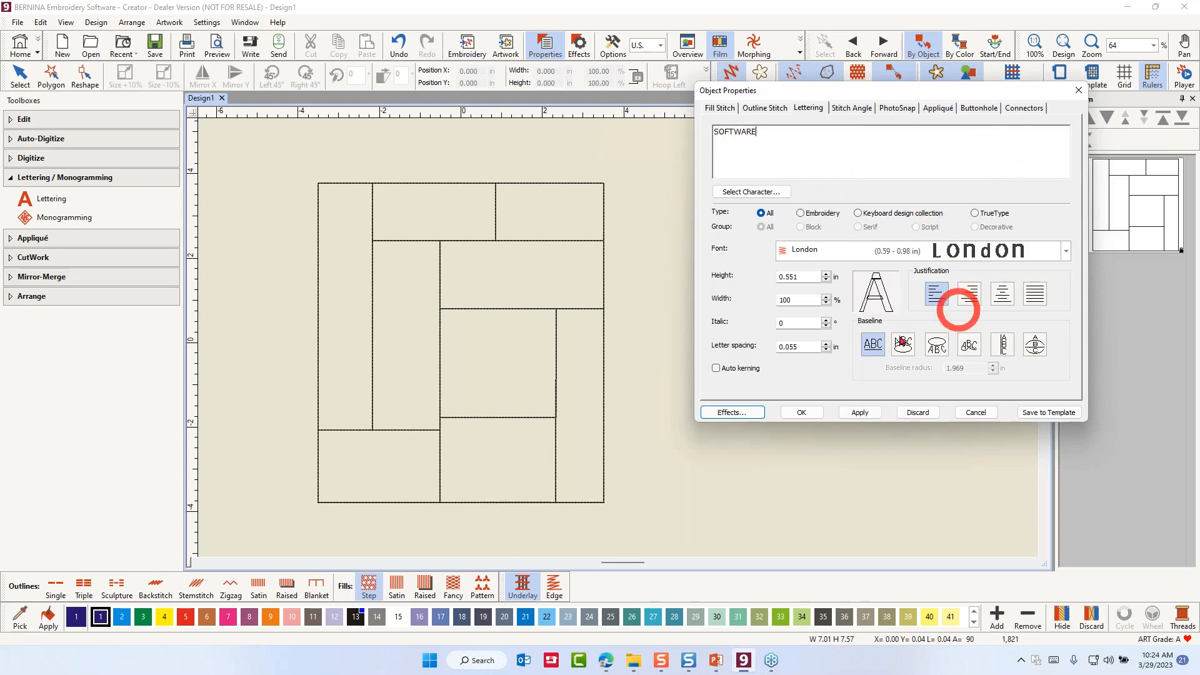
Step: Give the SOFTWARE lettering a vertical baseline, 0.1 in letter spacing and a 0.6 in height
{"action": "left_click", "coordinate": [1004, 346]}
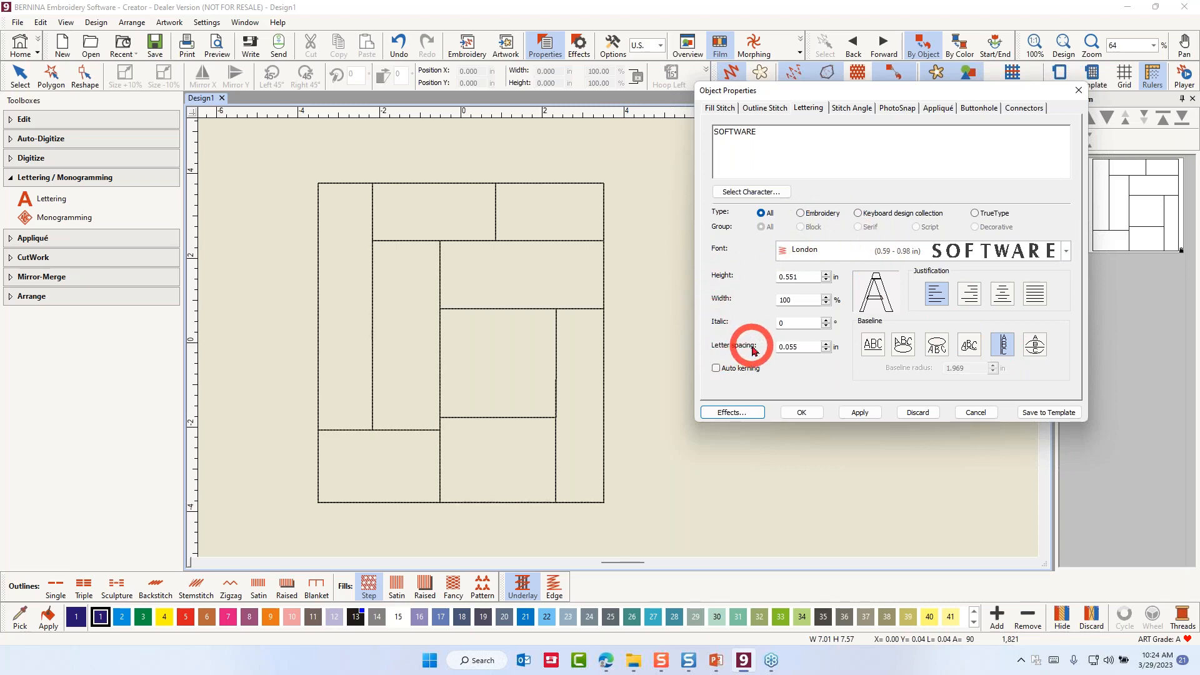
{"action": "left_click_drag", "start_coordinate": [801, 349], "coordinate": [773, 351]}
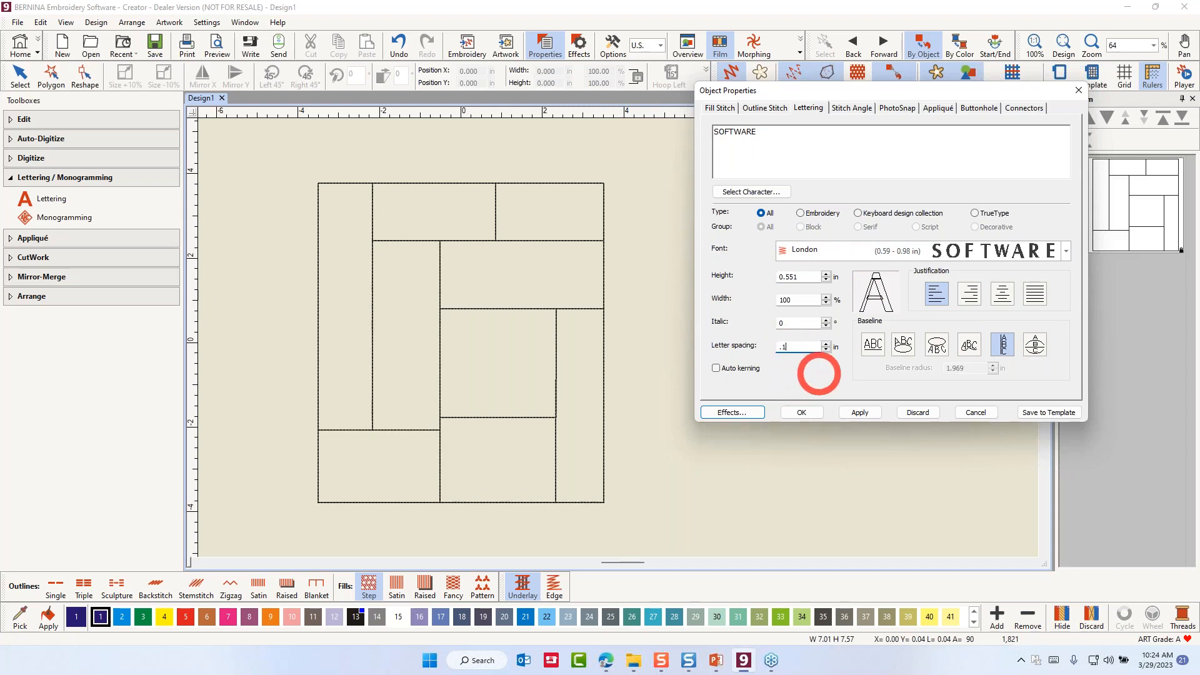
{"action": "type", "text": ".1"}
{"action": "left_click", "coordinate": [803, 276]}
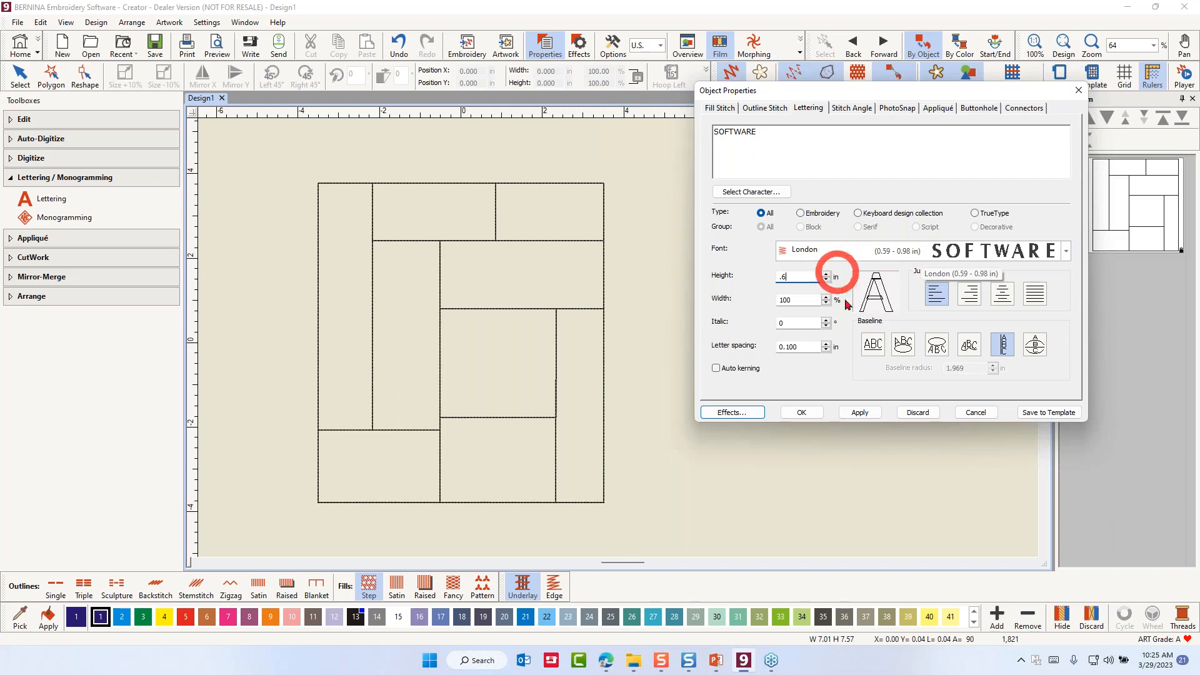
{"action": "left_click", "coordinate": [860, 414]}
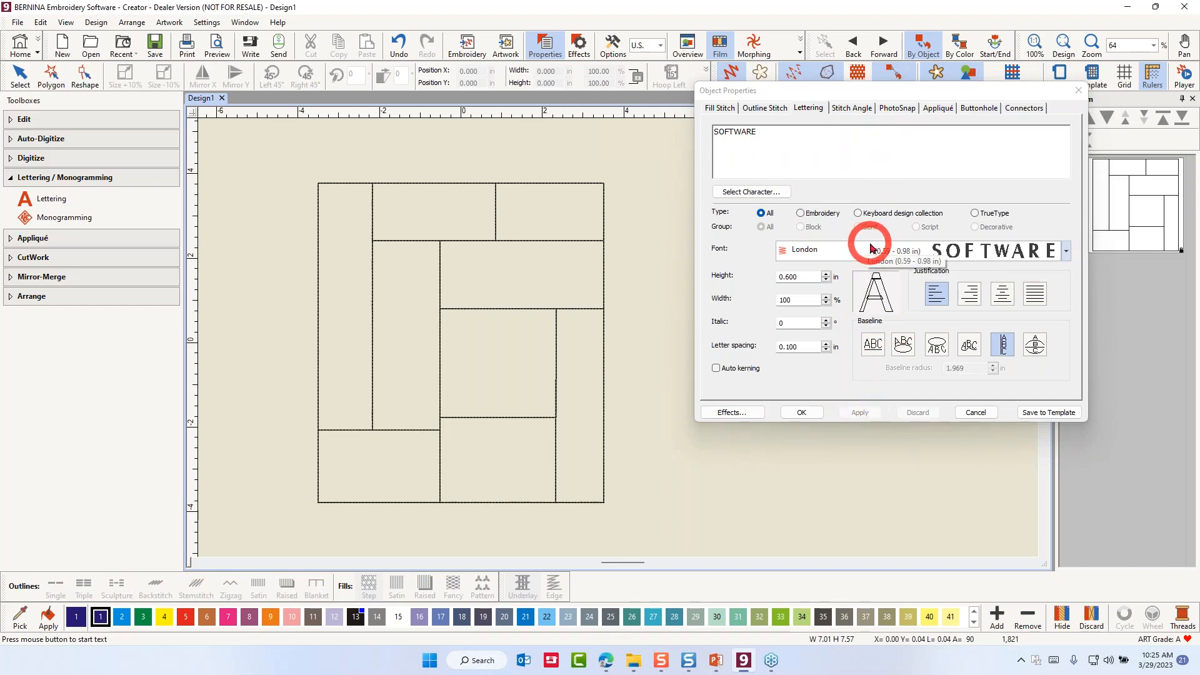
Step: Place the SOFTWARE lettering and position it inside the tall narrow box at the collage's upper left
{"action": "left_click", "coordinate": [335, 247]}
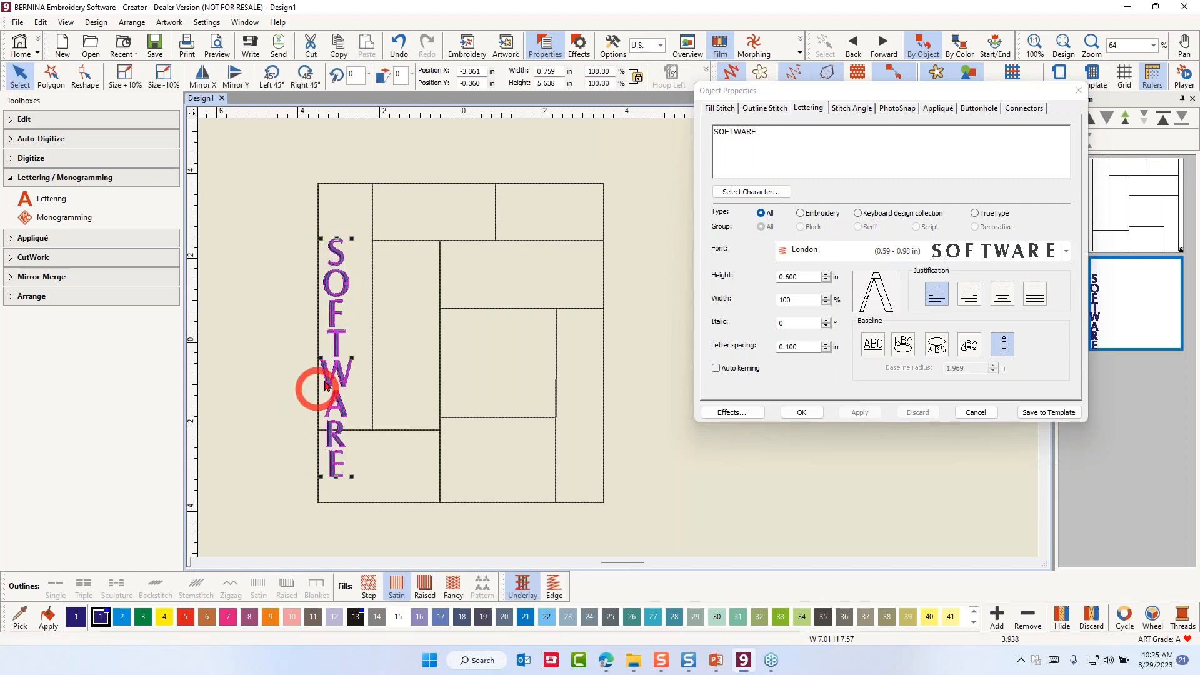
{"action": "left_click_drag", "start_coordinate": [336, 356], "coordinate": [344, 305]}
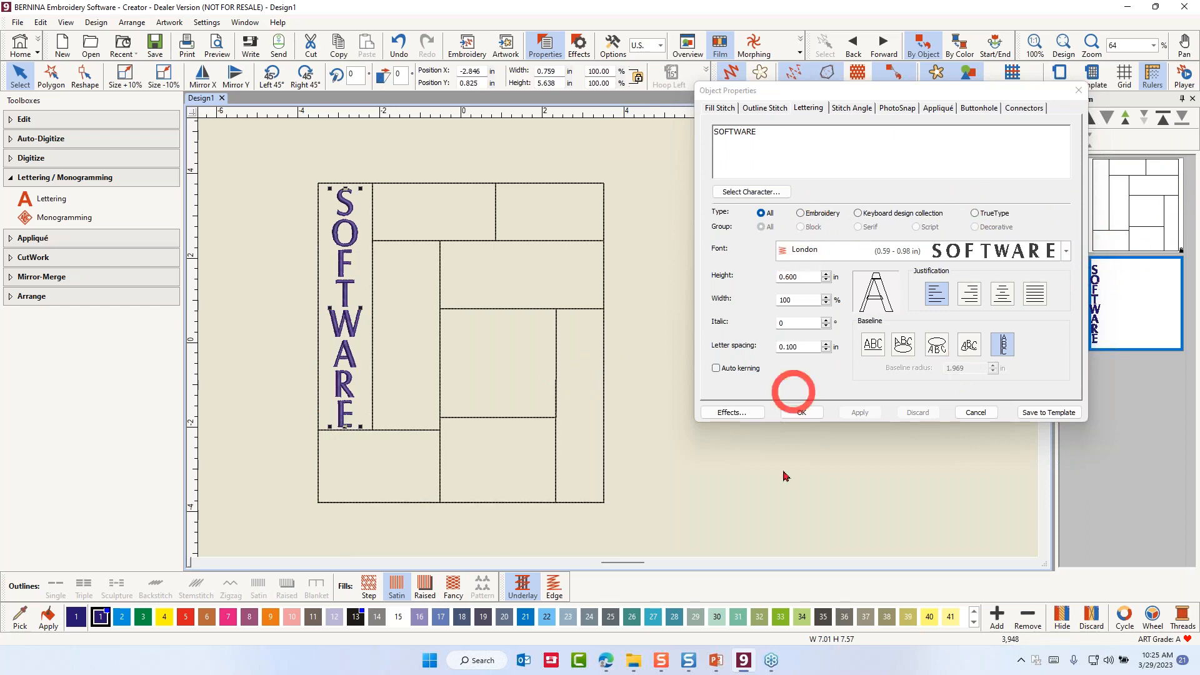
{"action": "left_click", "coordinate": [668, 493]}
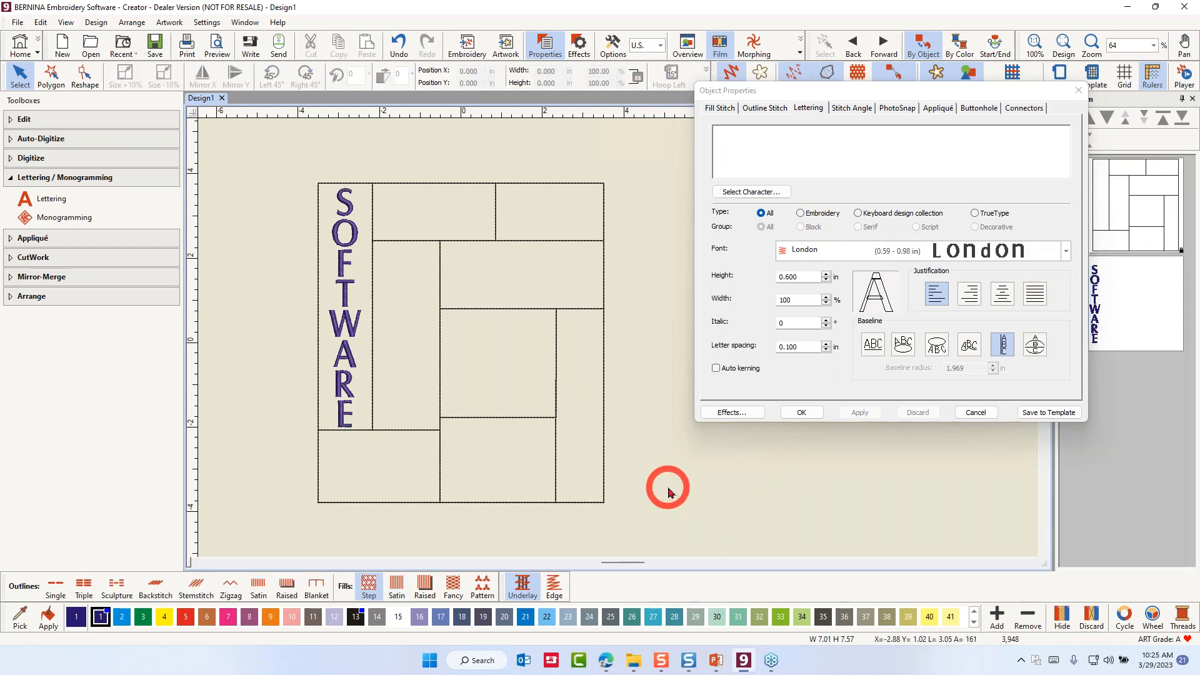
Step: Add the lettering SEW in the Phoebe Curls font, 0.75 in high with 10° italic, at the collage's lower-left box
{"action": "left_click", "coordinate": [725, 135]}
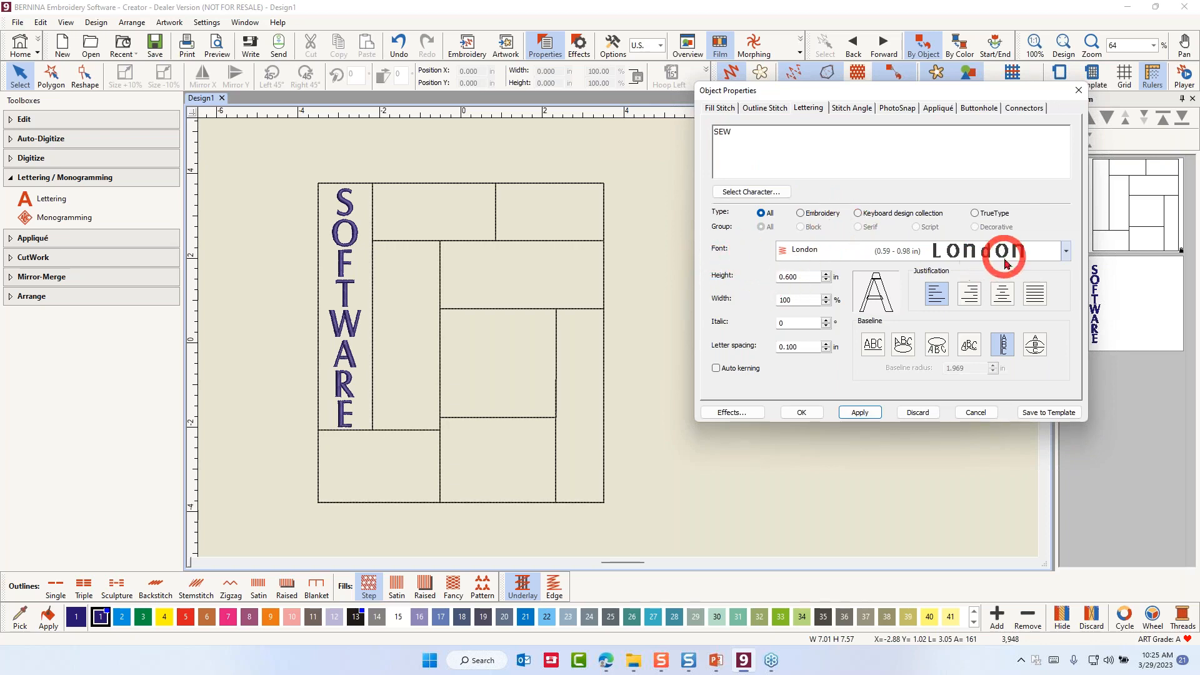
{"action": "left_click", "coordinate": [1066, 251]}
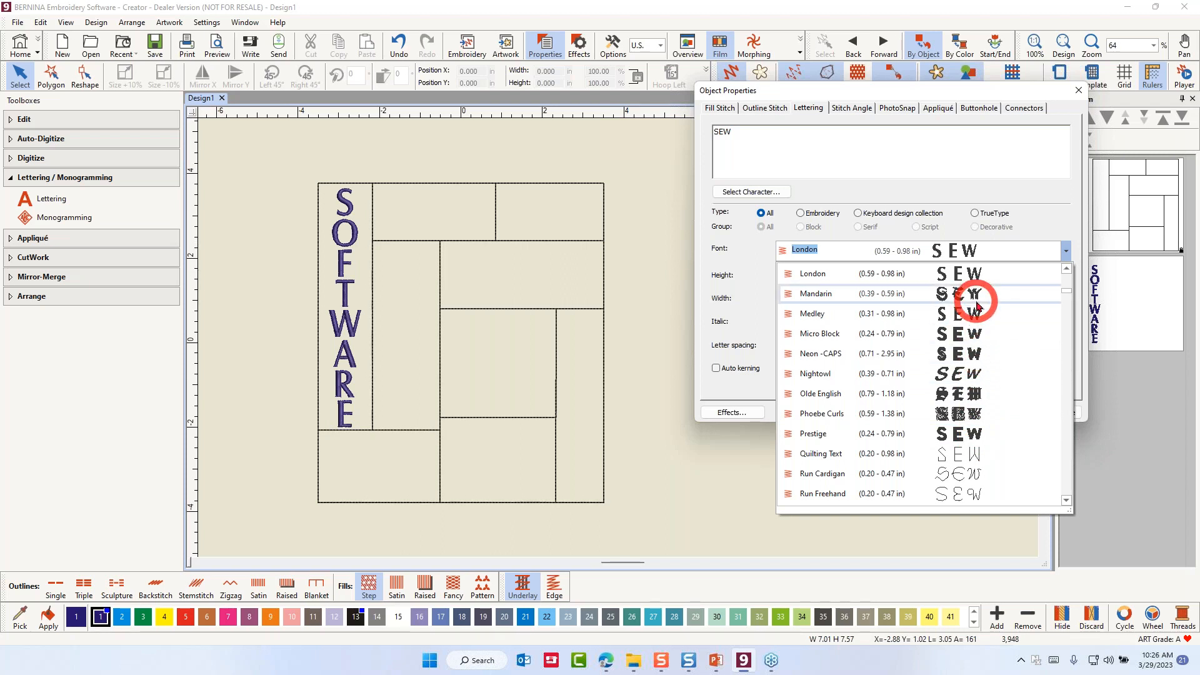
{"action": "left_click", "coordinate": [964, 415]}
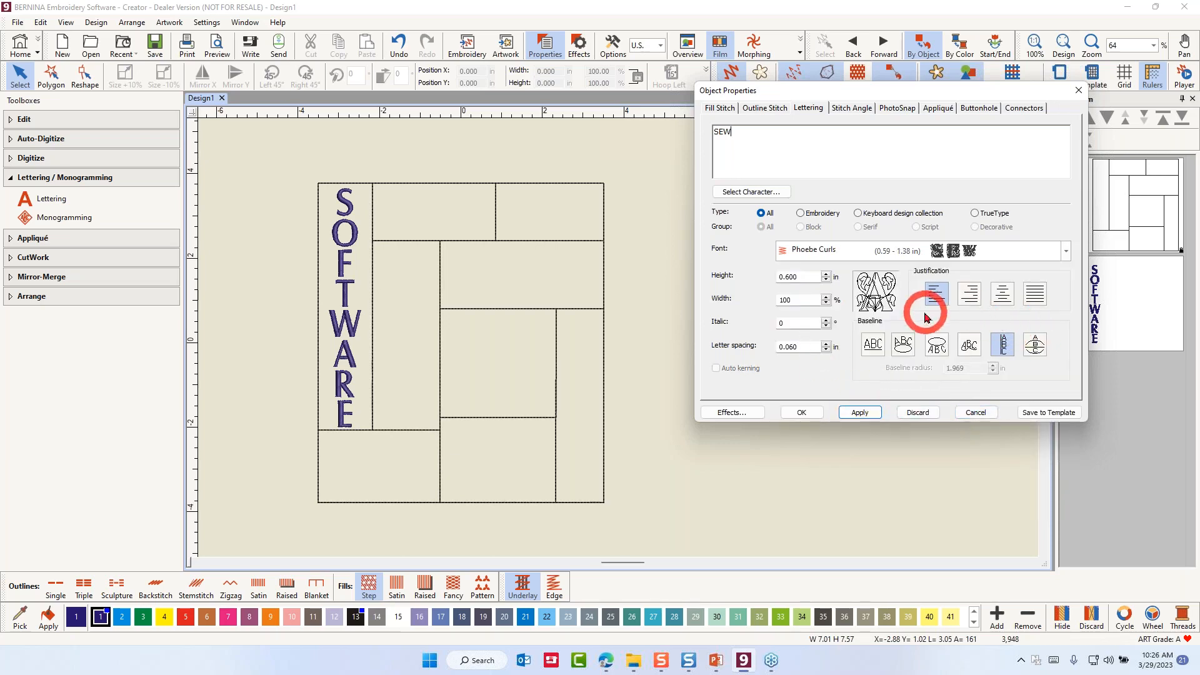
{"action": "left_click_drag", "start_coordinate": [803, 280], "coordinate": [767, 286]}
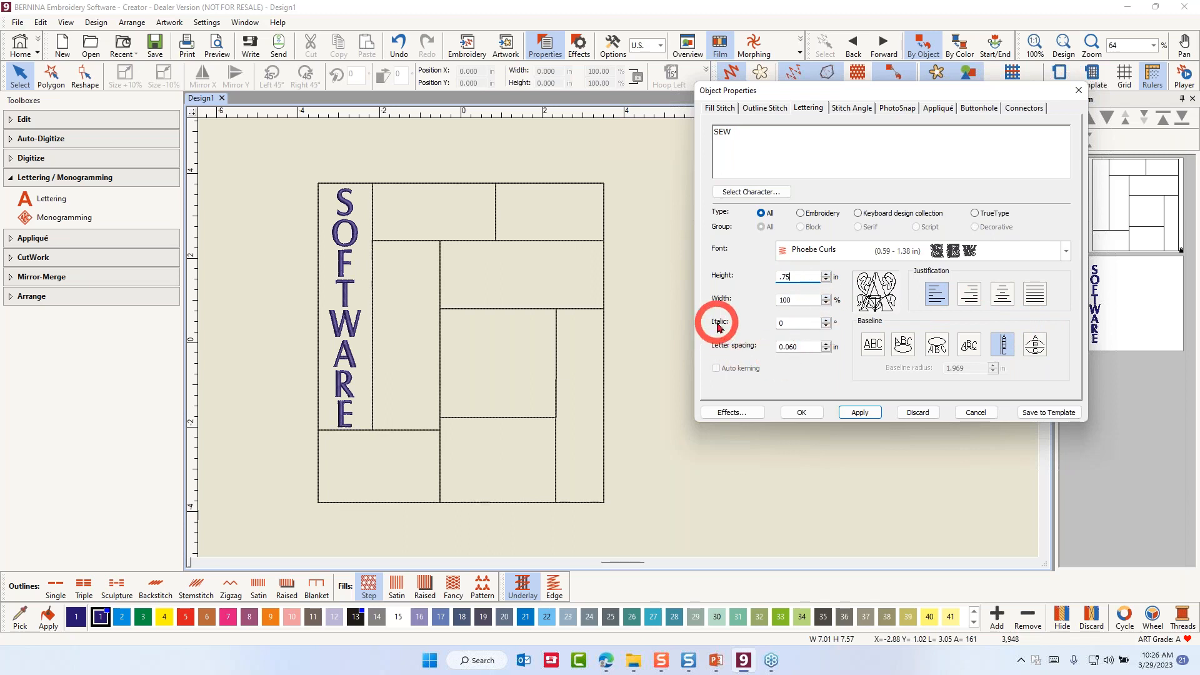
{"action": "double_click", "coordinate": [783, 322]}
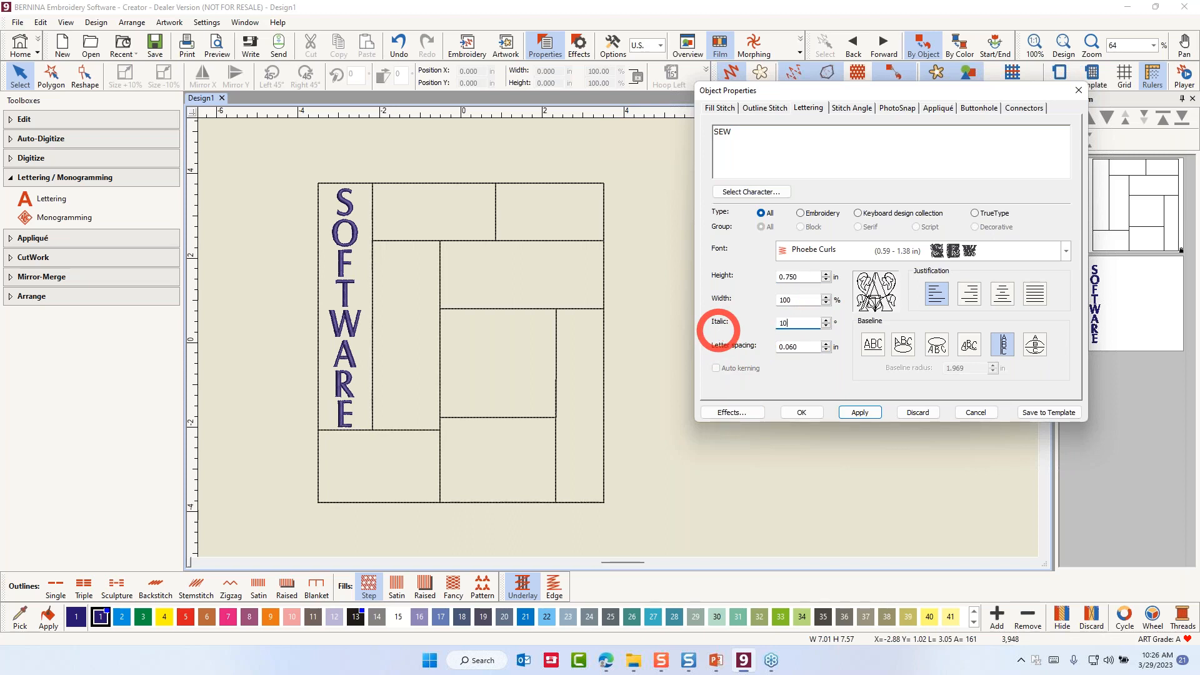
{"action": "left_click", "coordinate": [861, 413]}
{"action": "left_click", "coordinate": [347, 478]}
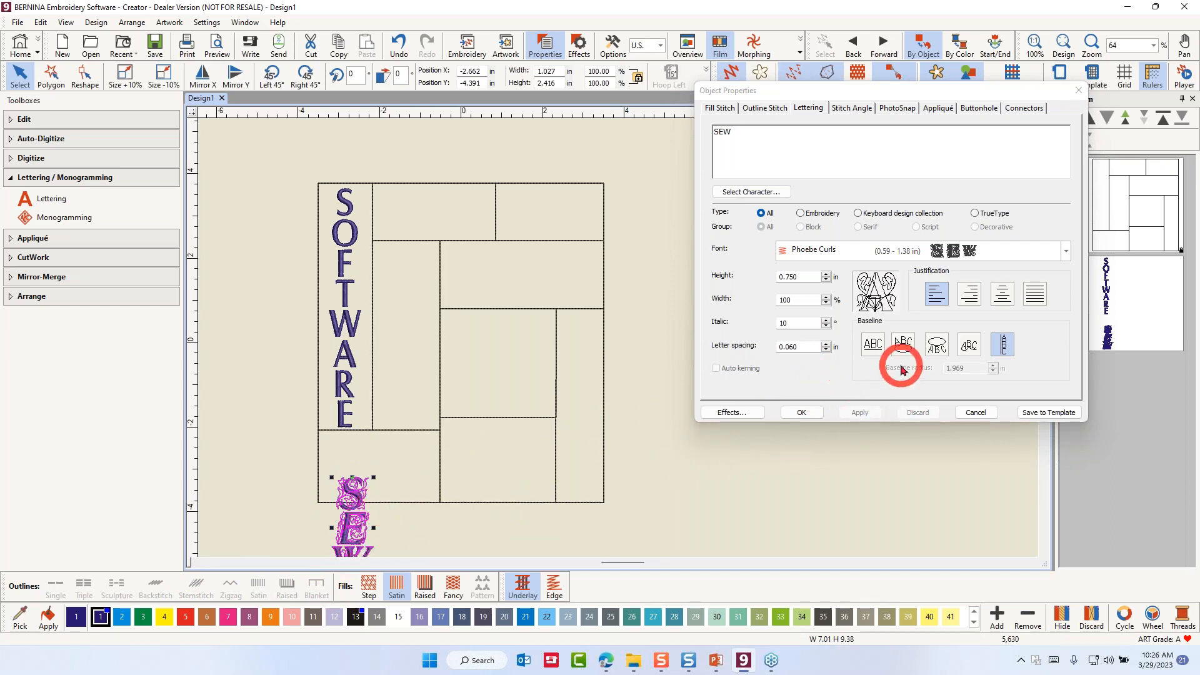
Step: Give the SEW lettering a straight horizontal baseline and move it inside the collage's lower-left box
{"action": "left_click", "coordinate": [875, 349]}
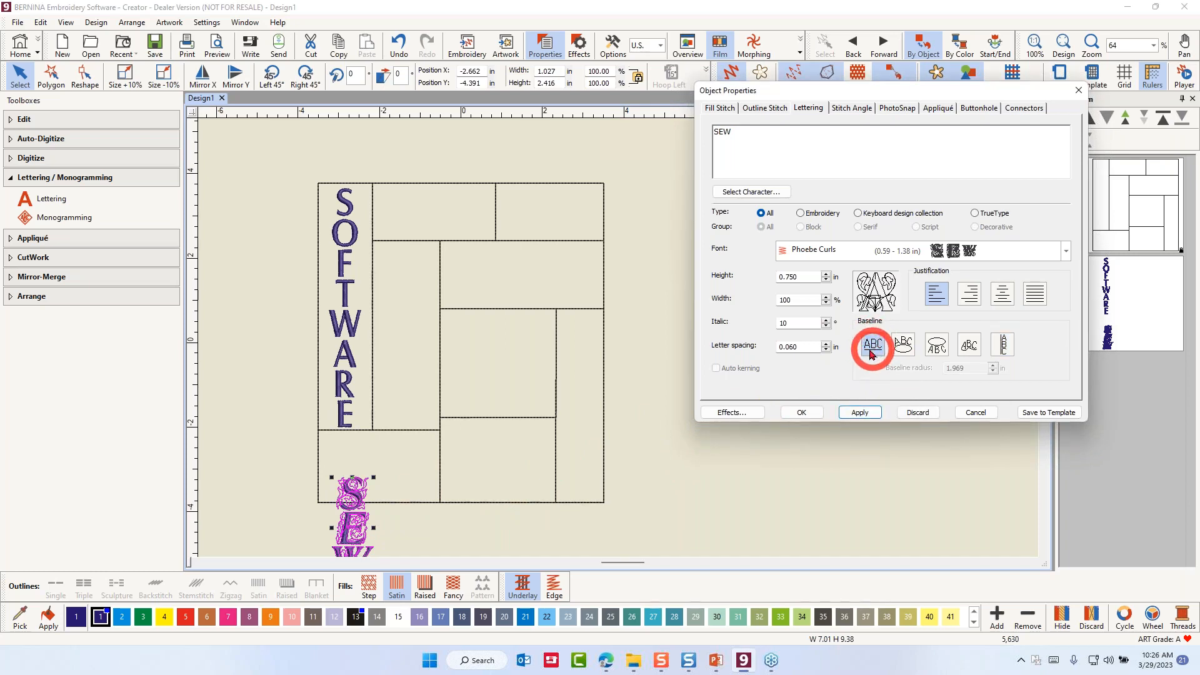
{"action": "left_click", "coordinate": [861, 414]}
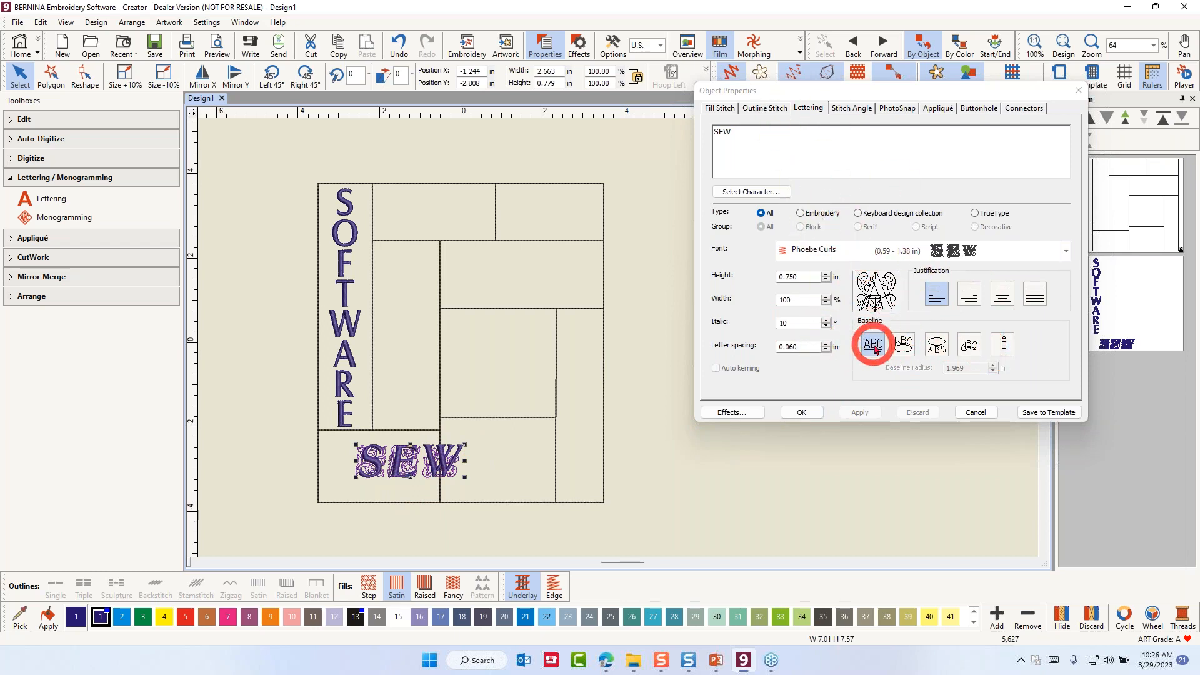
{"action": "left_click_drag", "start_coordinate": [403, 466], "coordinate": [375, 469]}
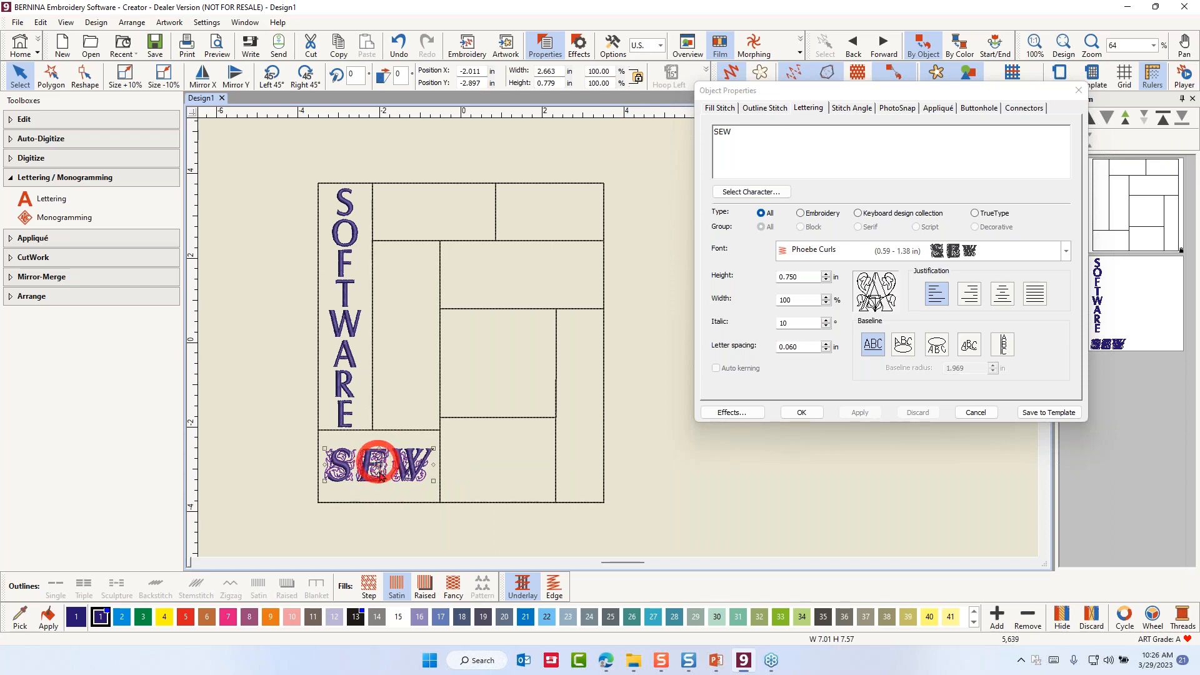
Step: Recolour the SEW lettering with blue colour 21 and stretch it vertically to about 1.08 in letter height to fill its box
{"action": "left_click", "coordinate": [527, 617]}
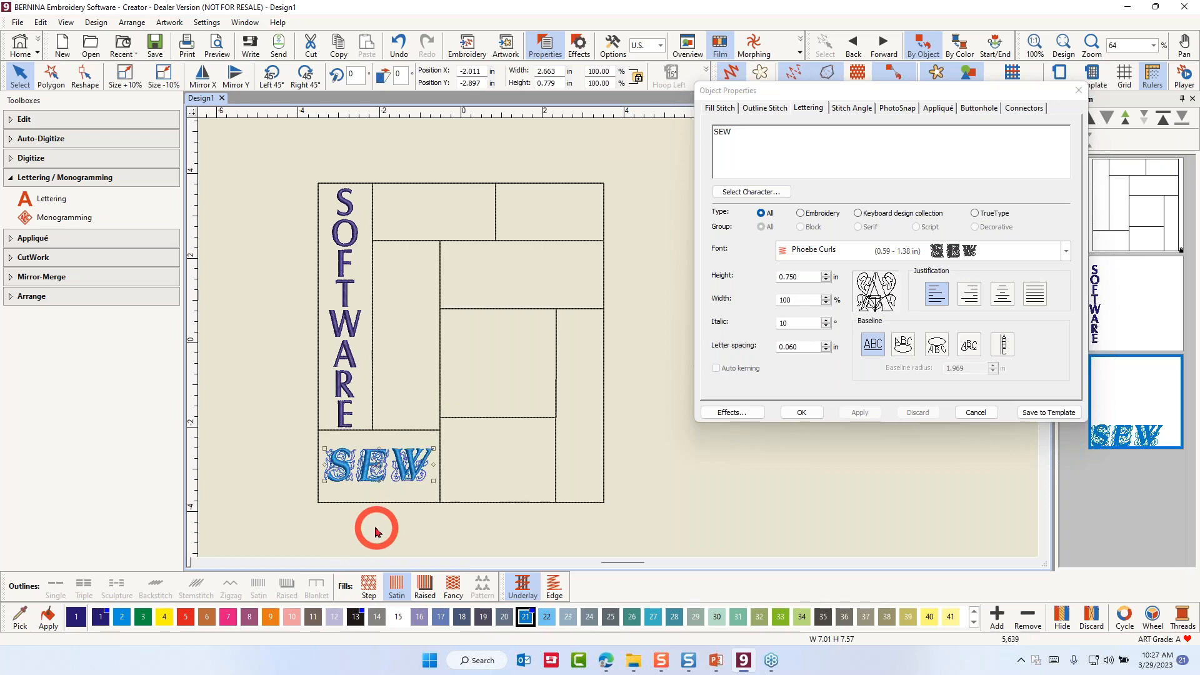
{"action": "left_click", "coordinate": [258, 513]}
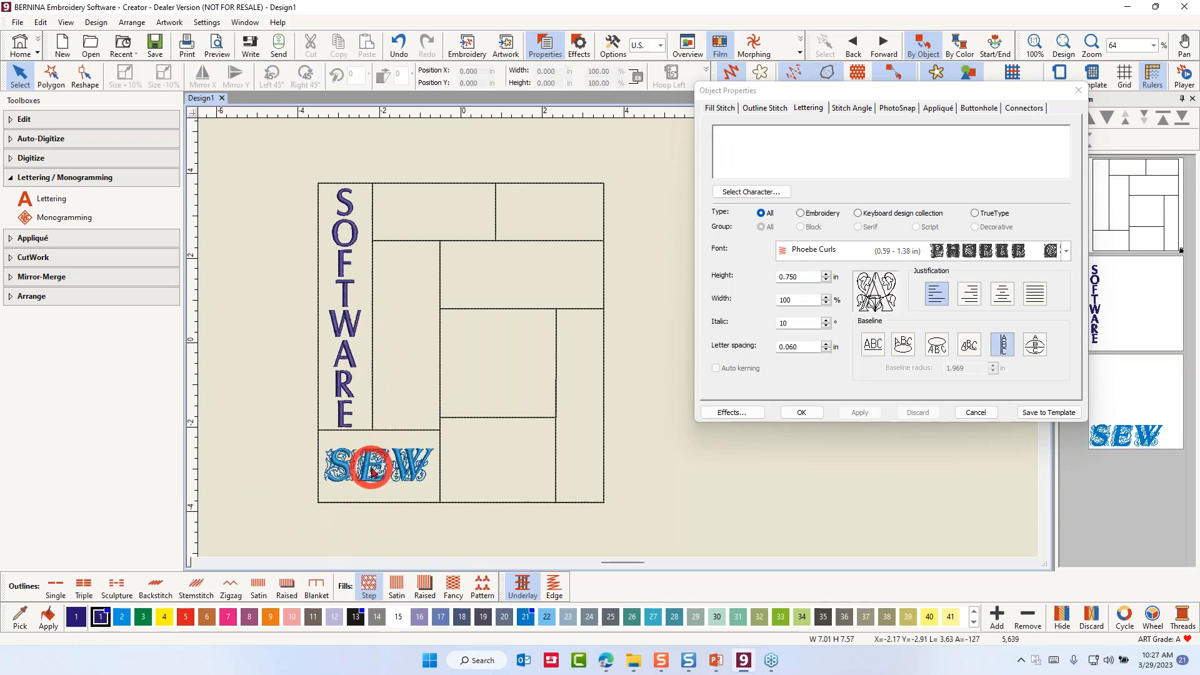
{"action": "left_click", "coordinate": [371, 472]}
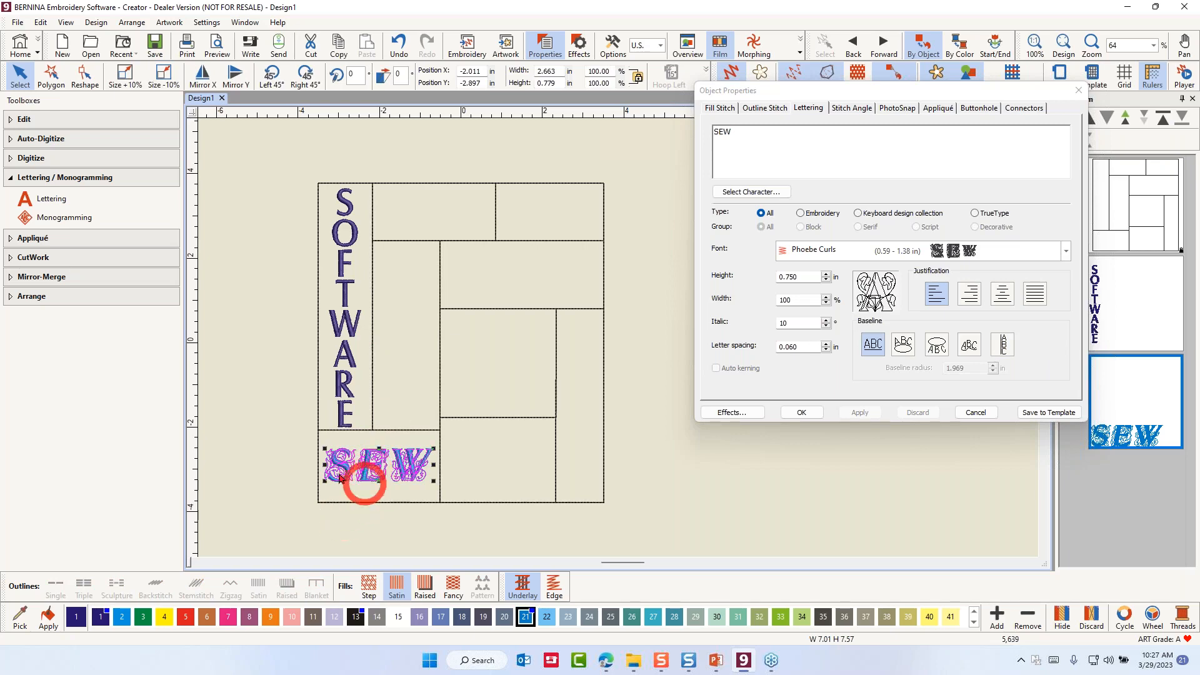
{"action": "scroll", "coordinate": [384, 465], "scroll_direction": "up", "scroll_amount": 3}
{"action": "scroll", "coordinate": [687, 336], "scroll_direction": "up", "scroll_amount": 1}
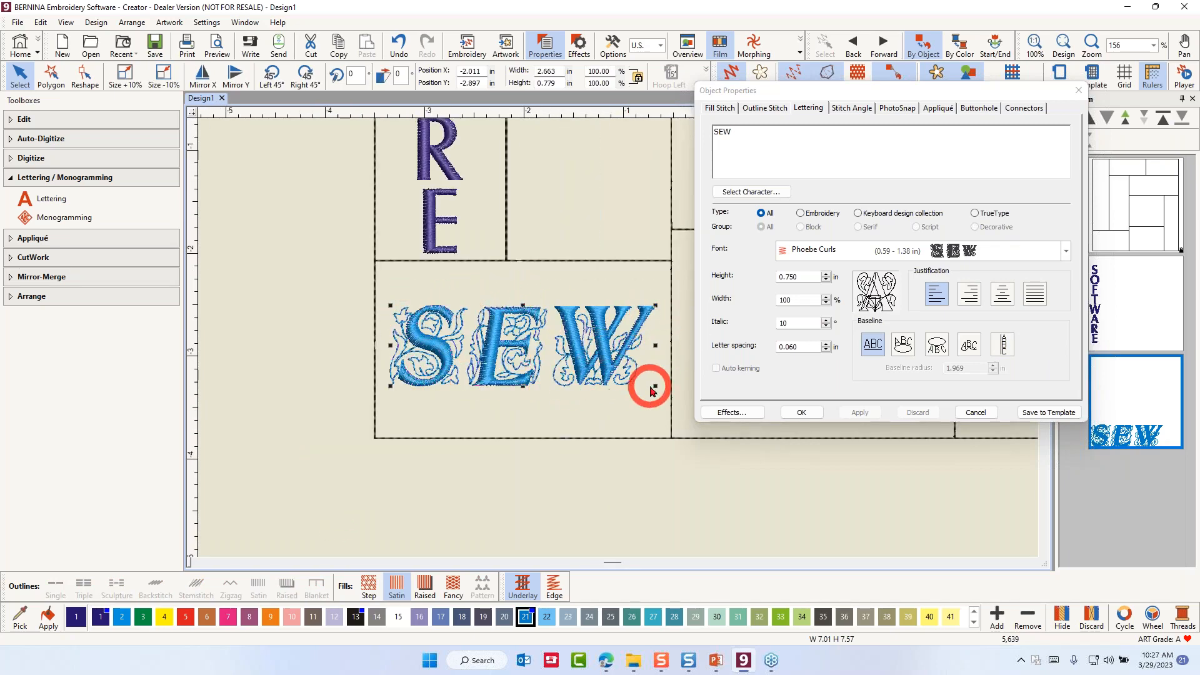
{"action": "left_click_drag", "start_coordinate": [524, 304], "coordinate": [523, 303]}
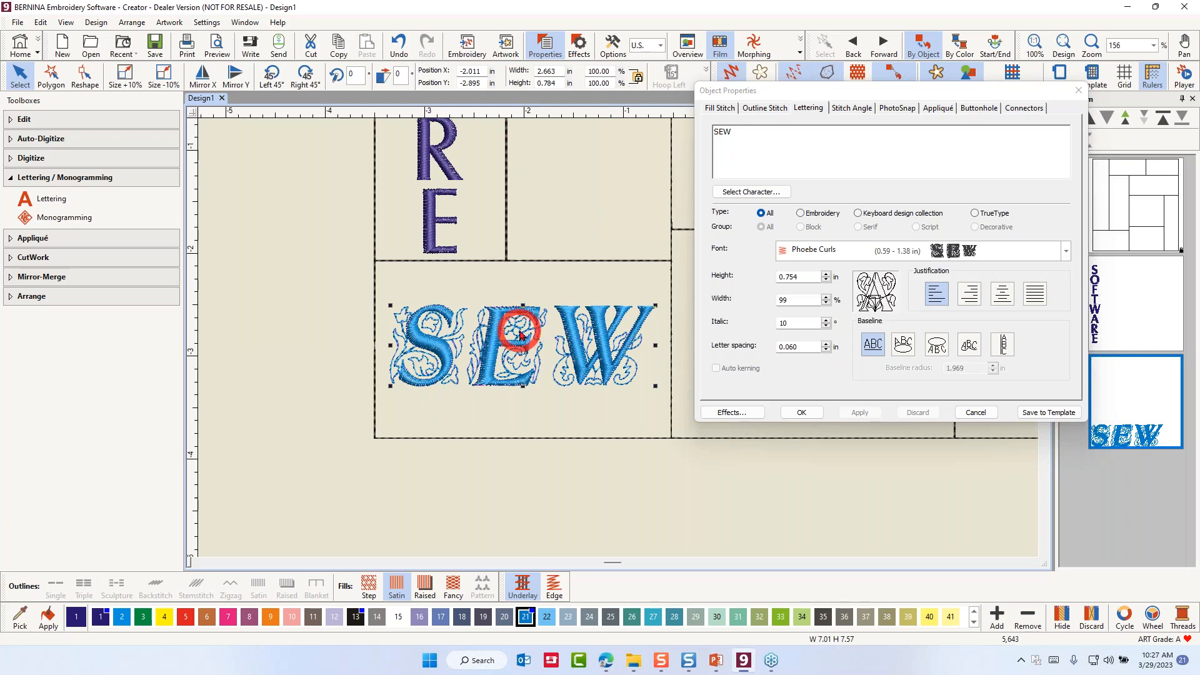
{"action": "left_click_drag", "start_coordinate": [522, 305], "coordinate": [523, 287]}
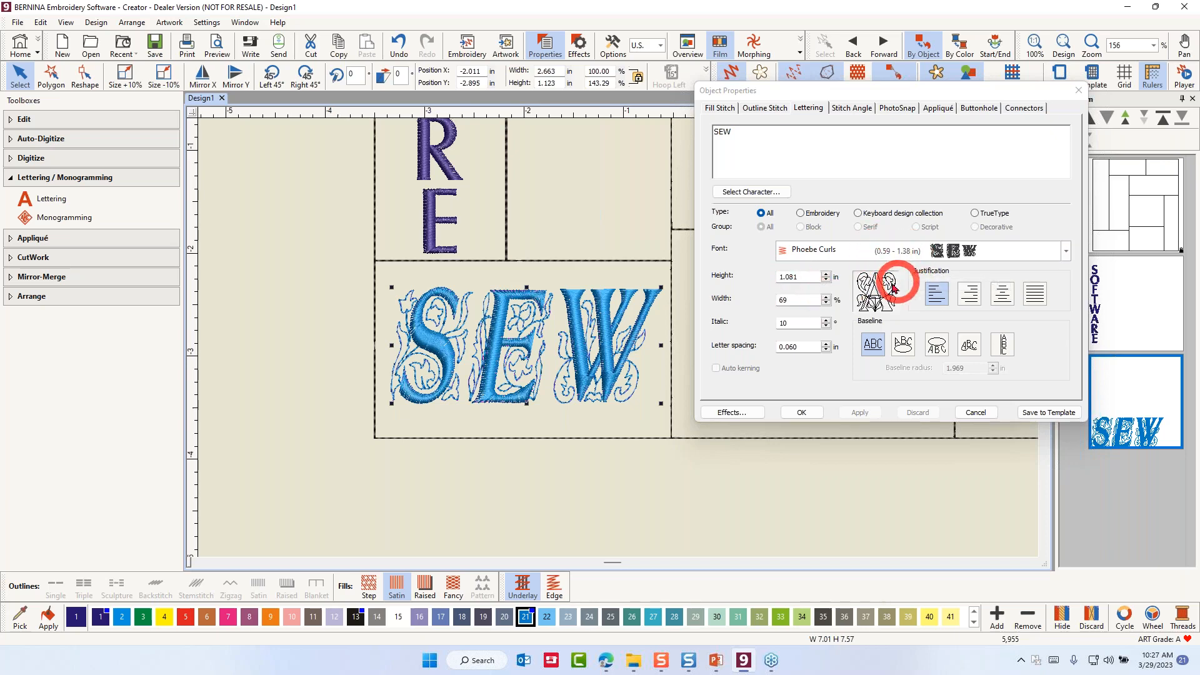
{"action": "scroll", "coordinate": [619, 345], "scroll_direction": "down", "scroll_amount": 3}
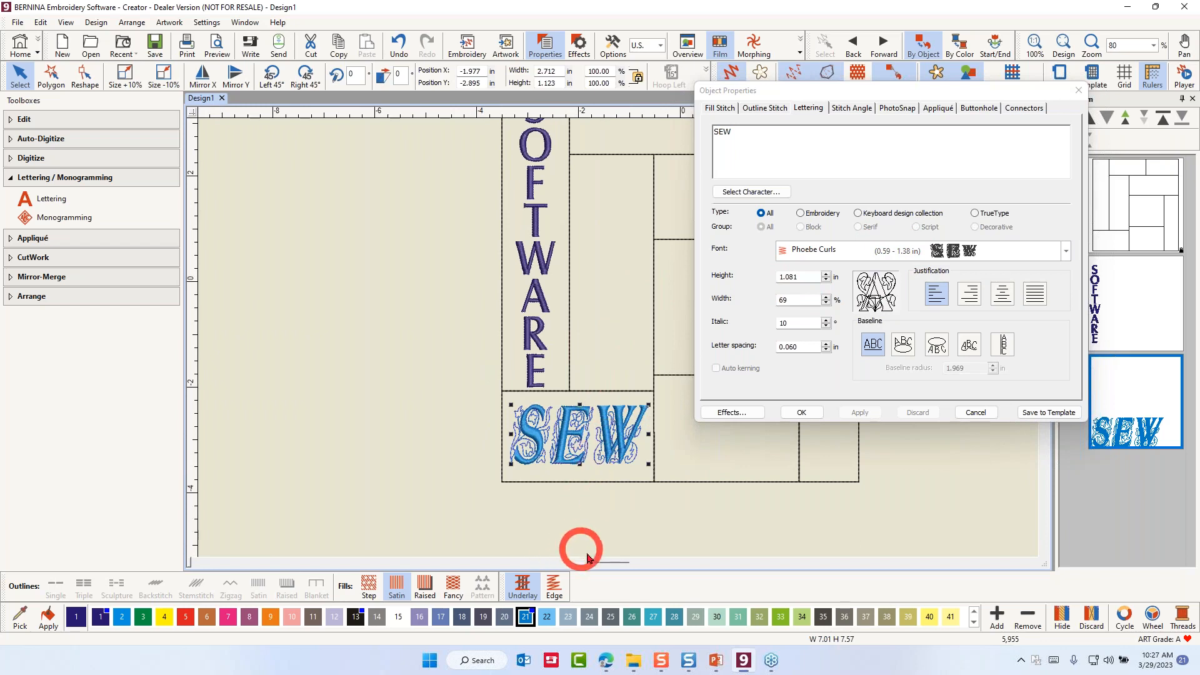
{"action": "left_click_drag", "start_coordinate": [601, 563], "coordinate": [604, 564]}
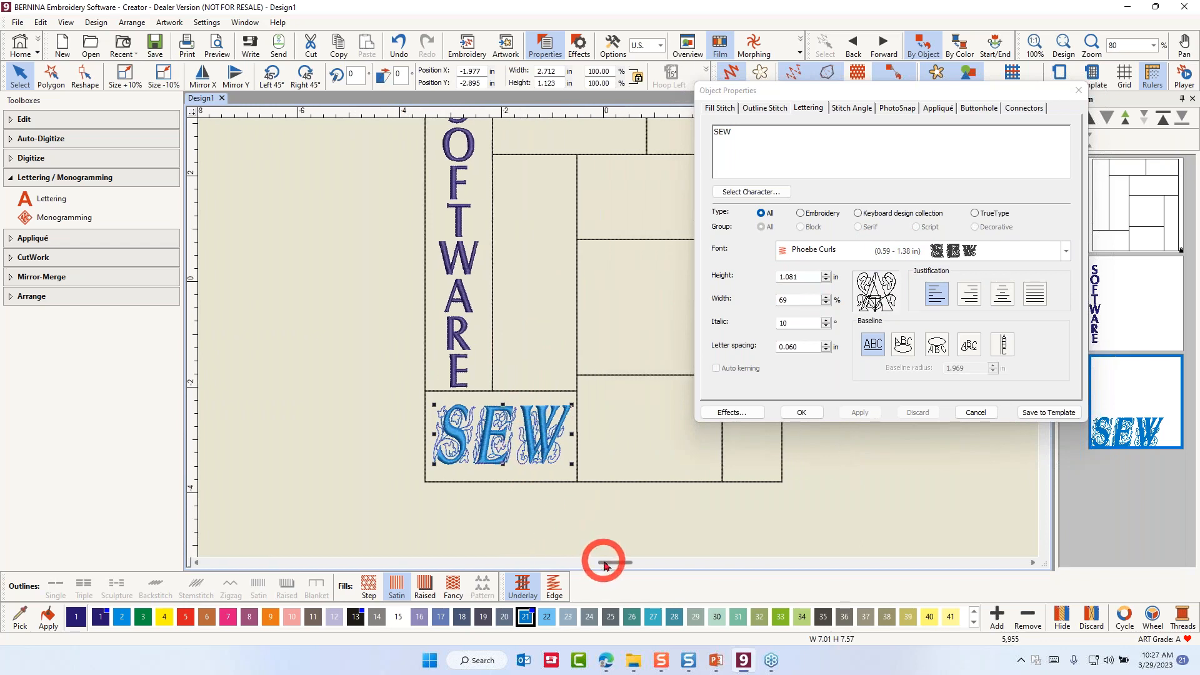
{"action": "left_click", "coordinate": [938, 486]}
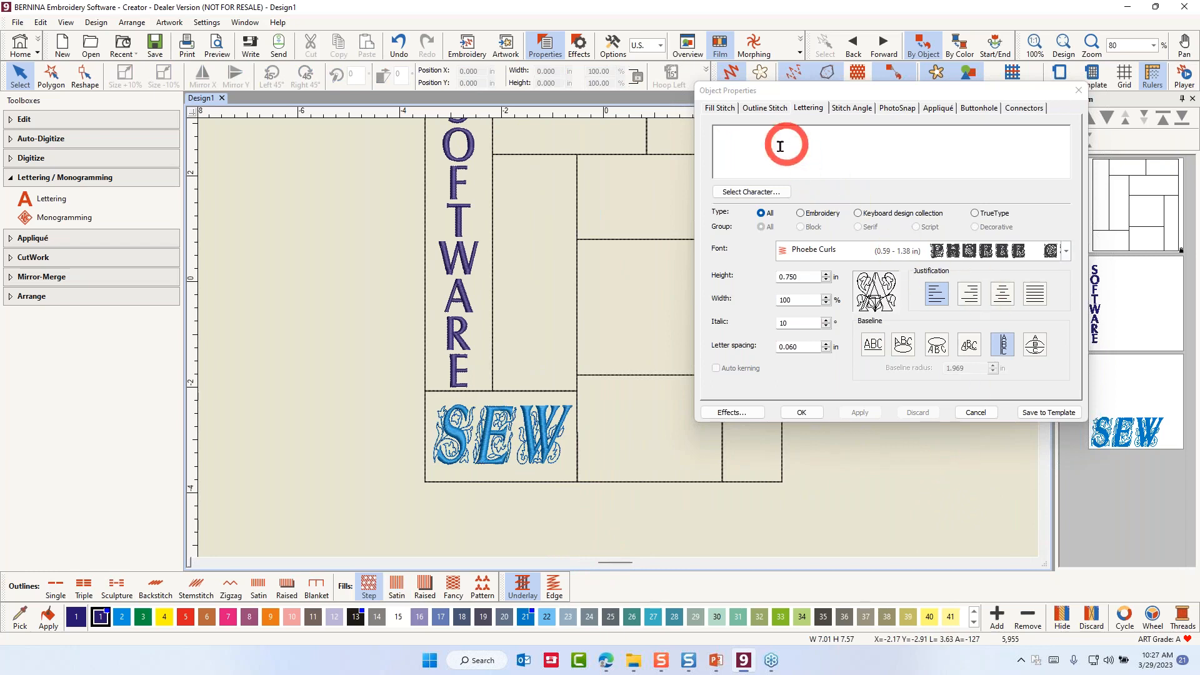
{"action": "left_click", "coordinate": [729, 136]}
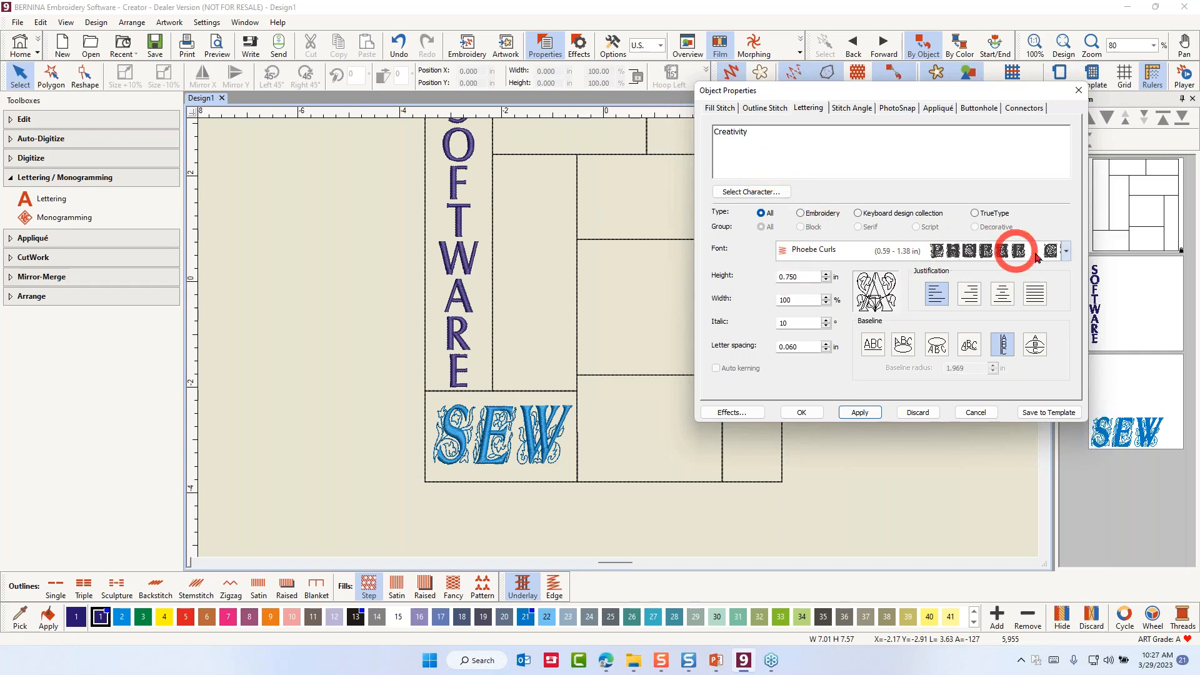
{"action": "left_click", "coordinate": [1067, 252]}
{"action": "scroll", "coordinate": [895, 323], "scroll_direction": "up", "scroll_amount": 5}
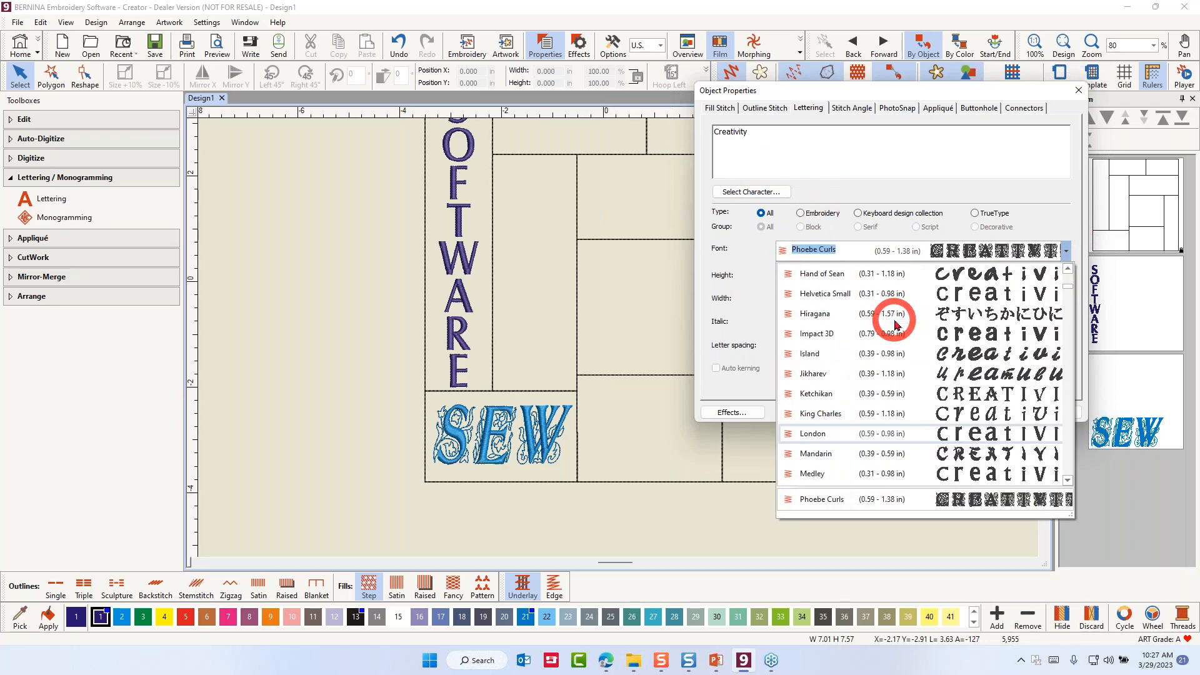
{"action": "scroll", "coordinate": [895, 324], "scroll_direction": "up", "scroll_amount": 2}
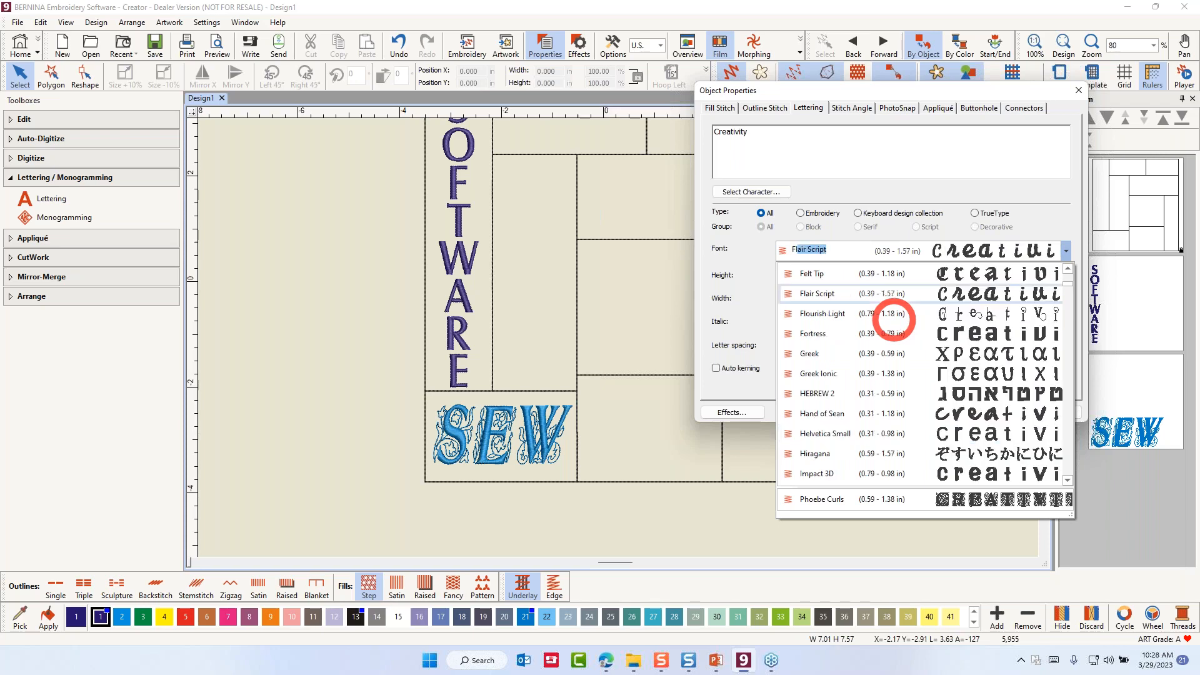
{"action": "left_click", "coordinate": [884, 315]}
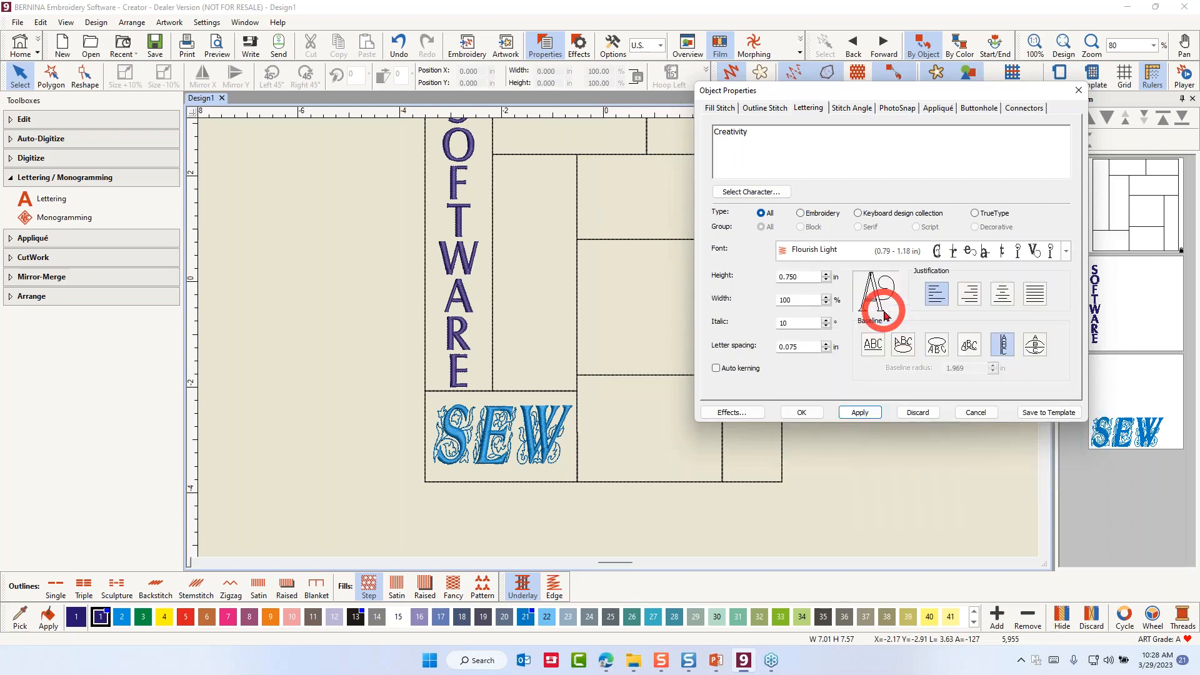
{"action": "left_click", "coordinate": [1066, 250]}
{"action": "type", "text": "Flair Script"}
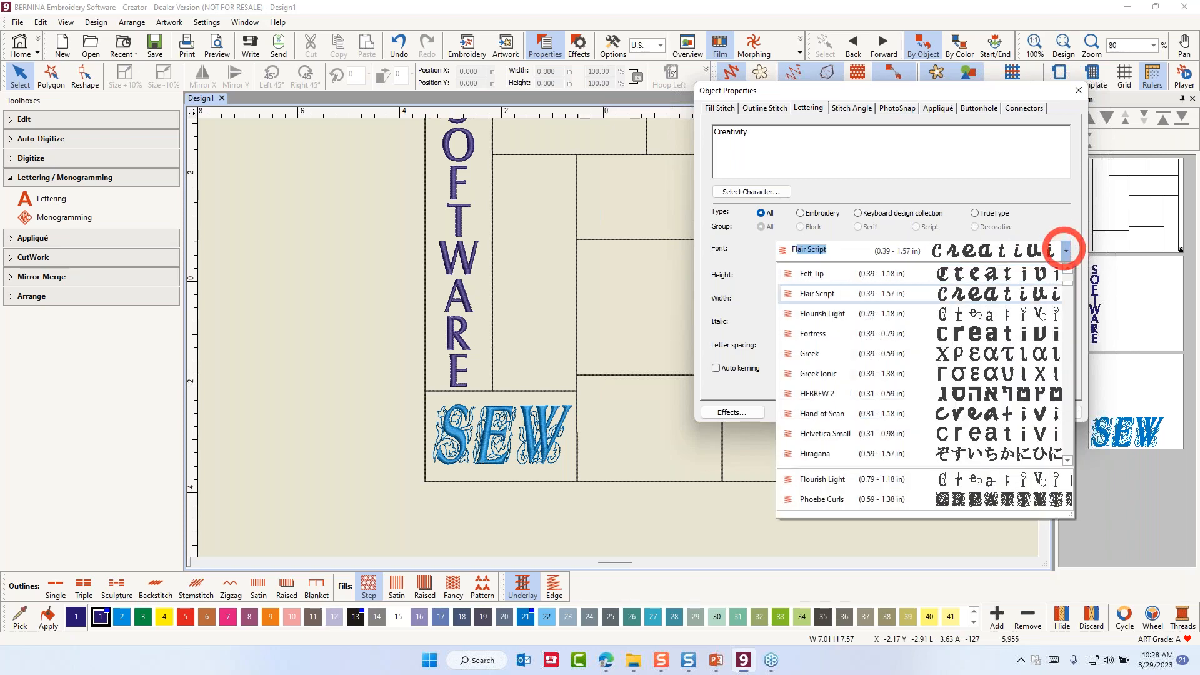
{"action": "key", "text": "Return"}
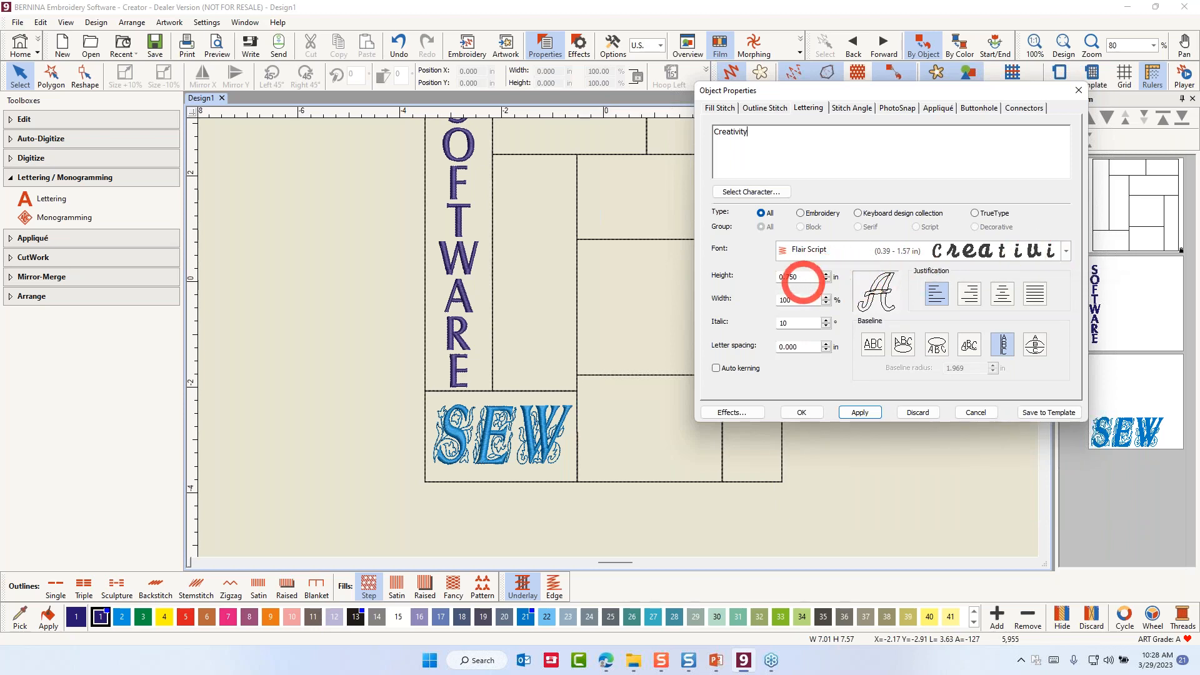
{"action": "left_click_drag", "start_coordinate": [803, 277], "coordinate": [759, 283]}
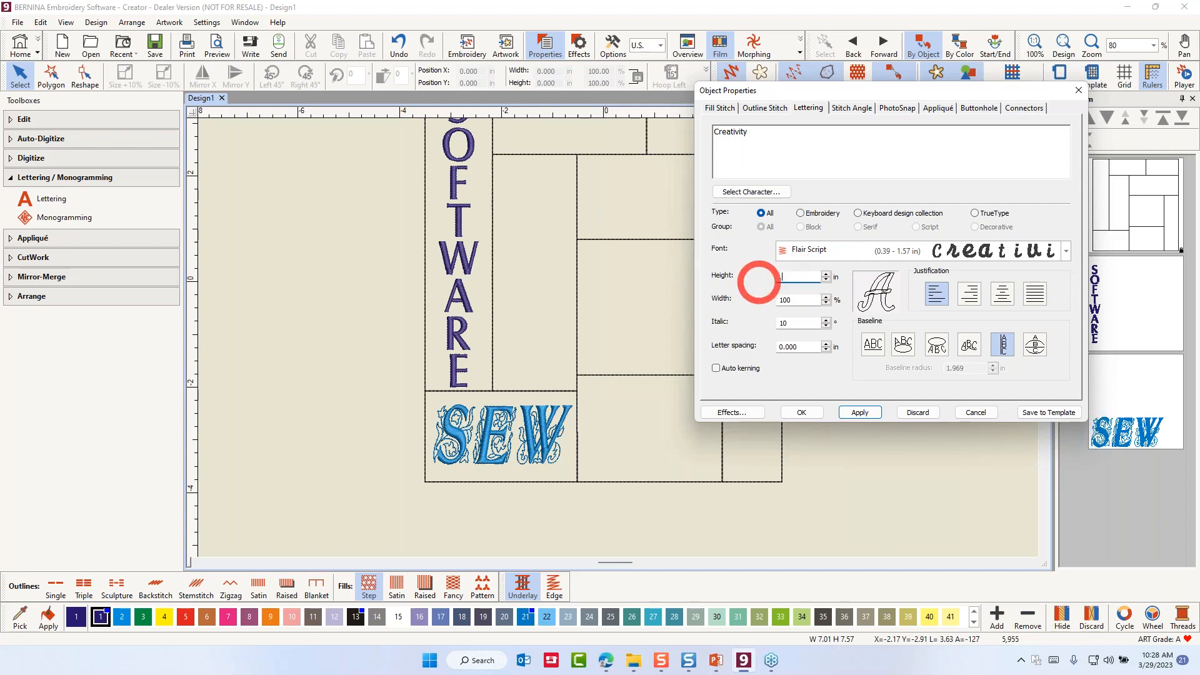
{"action": "type", "text": ".5"}
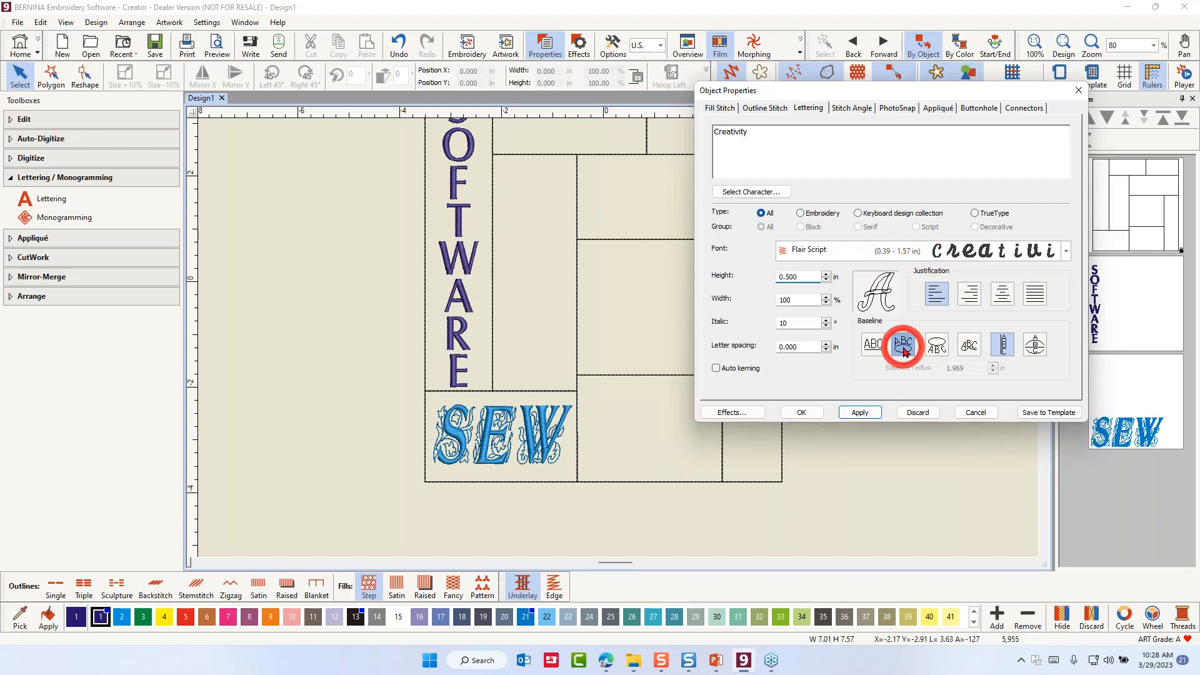
{"action": "left_click", "coordinate": [905, 350]}
{"action": "scroll", "coordinate": [619, 322], "scroll_direction": "down", "scroll_amount": 2}
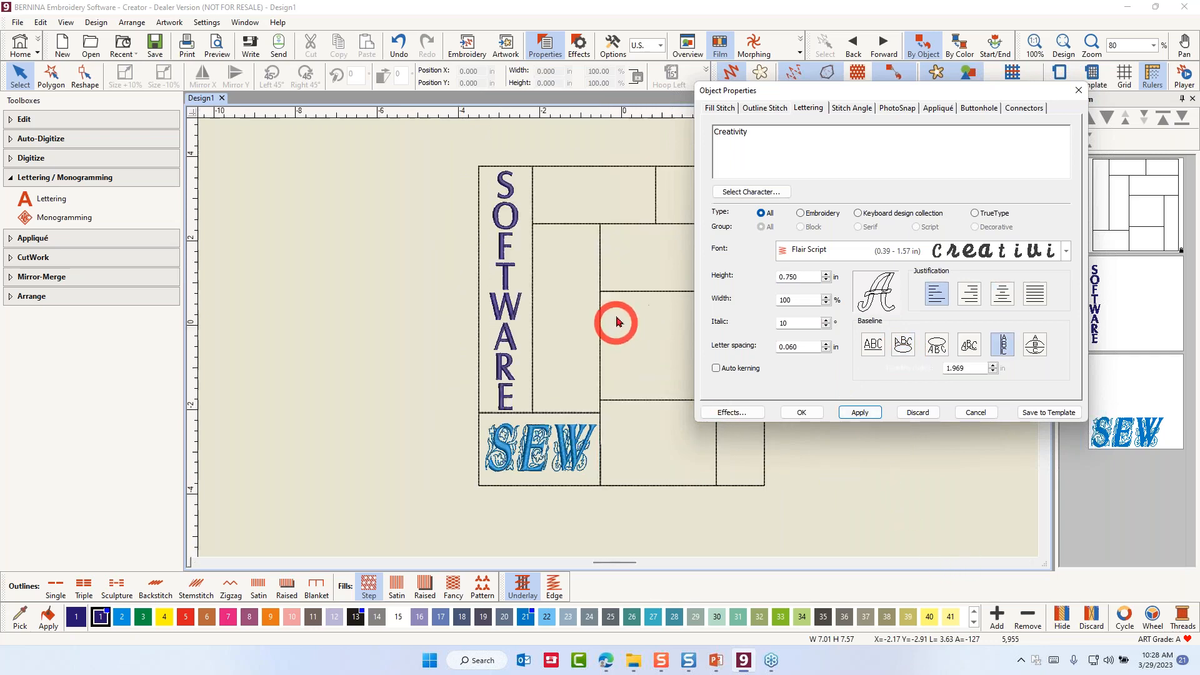
Step: Set up new lettering with the text Creativity, an arched circle baseline and a height of 0.5 in
{"action": "scroll", "coordinate": [619, 340], "scroll_direction": "up", "scroll_amount": 4}
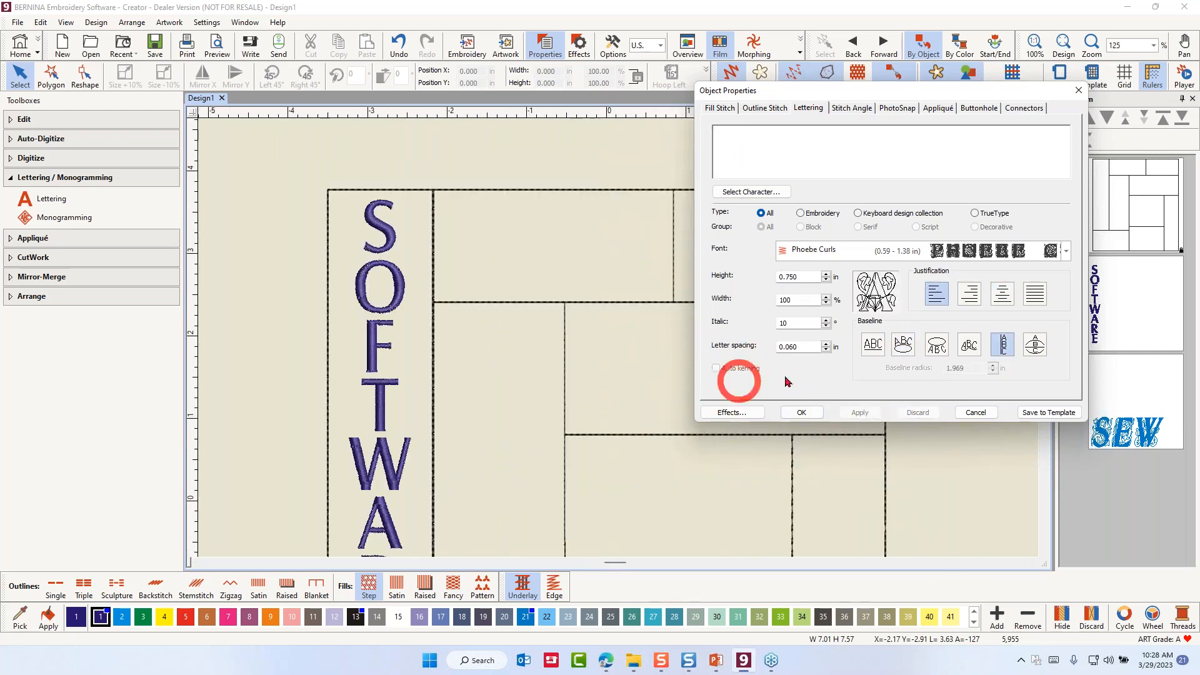
{"action": "left_click", "coordinate": [902, 346]}
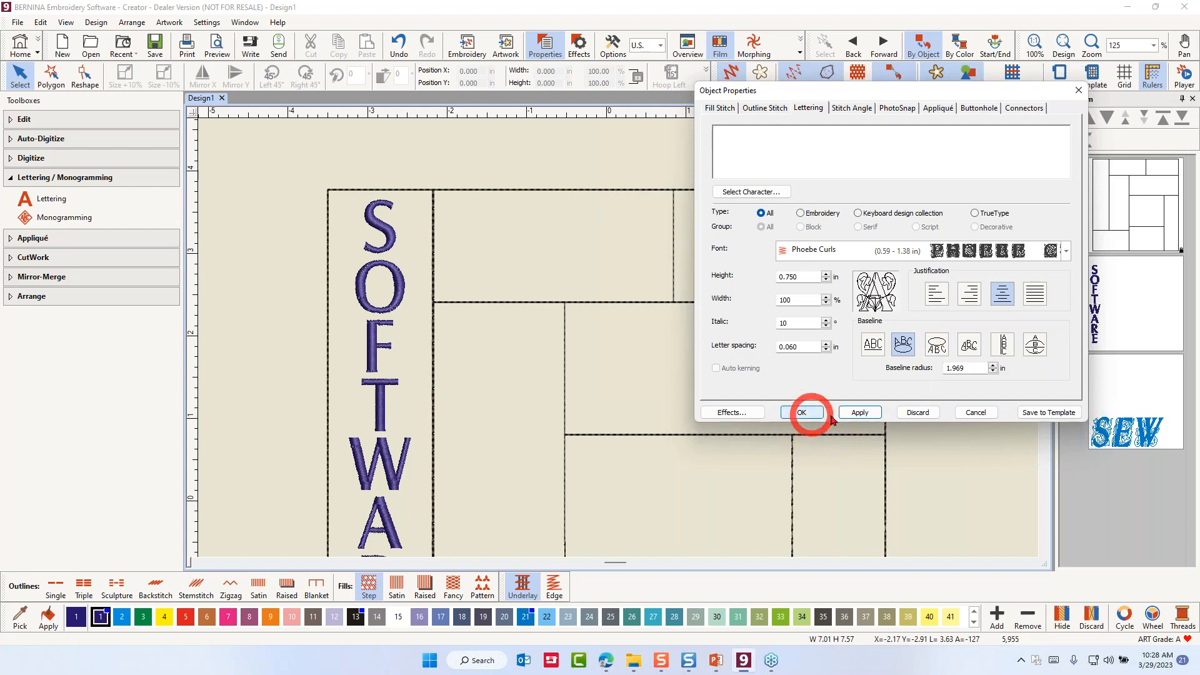
{"action": "left_click", "coordinate": [860, 414]}
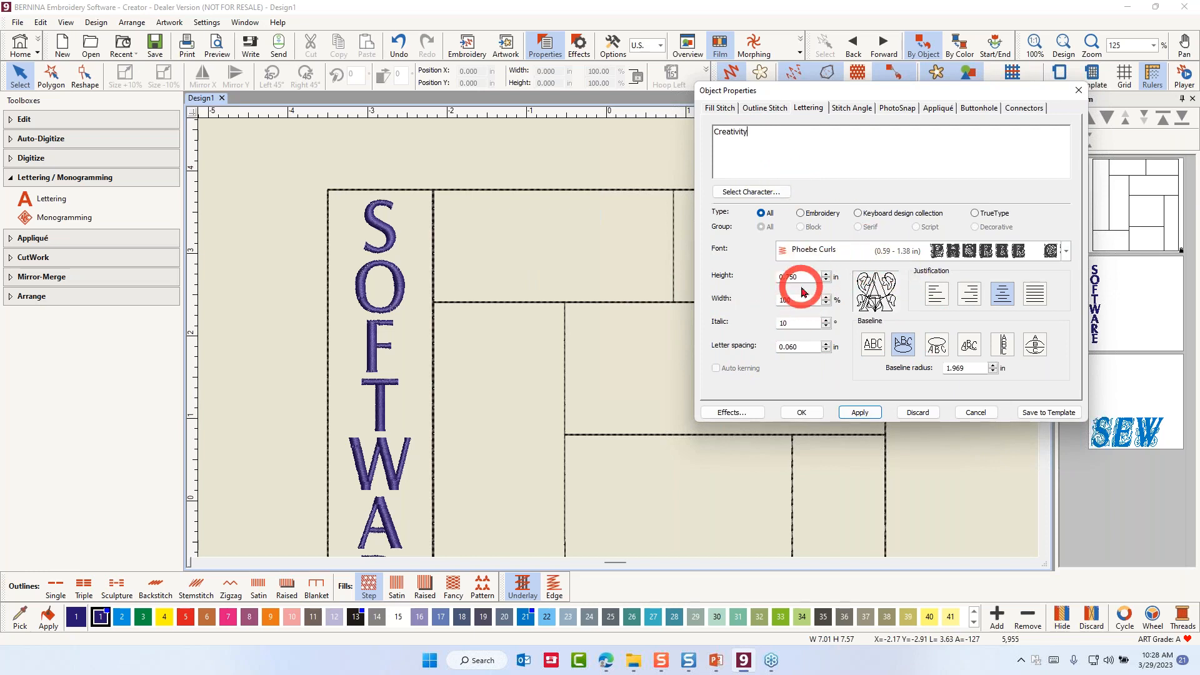
{"action": "left_click_drag", "start_coordinate": [802, 277], "coordinate": [751, 287]}
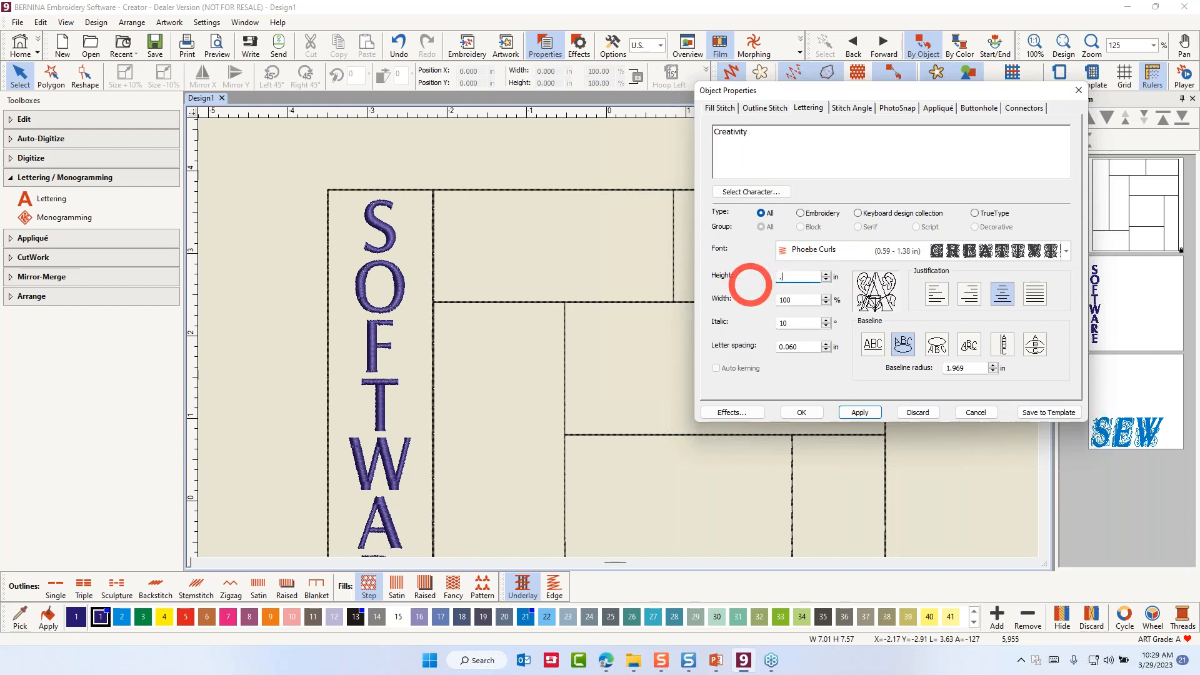
{"action": "type", "text": ".5"}
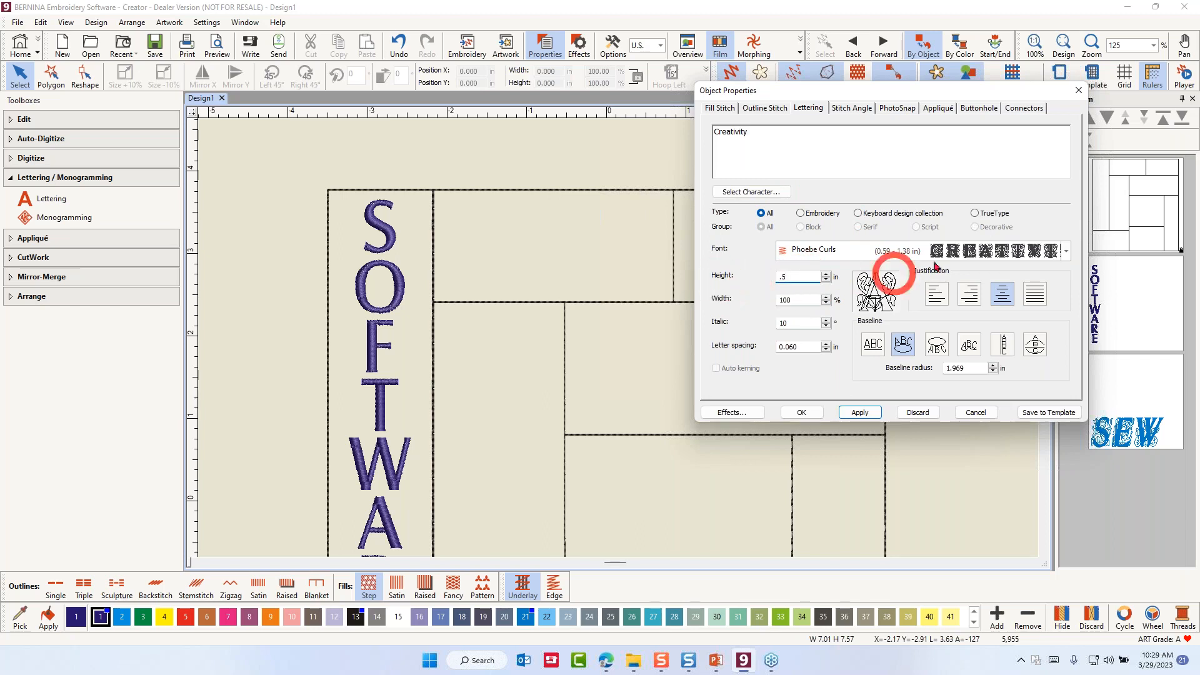
Step: Set the Creativity lettering to the Flair Script font with 0° italic and apply the settings
{"action": "left_click", "coordinate": [1057, 251]}
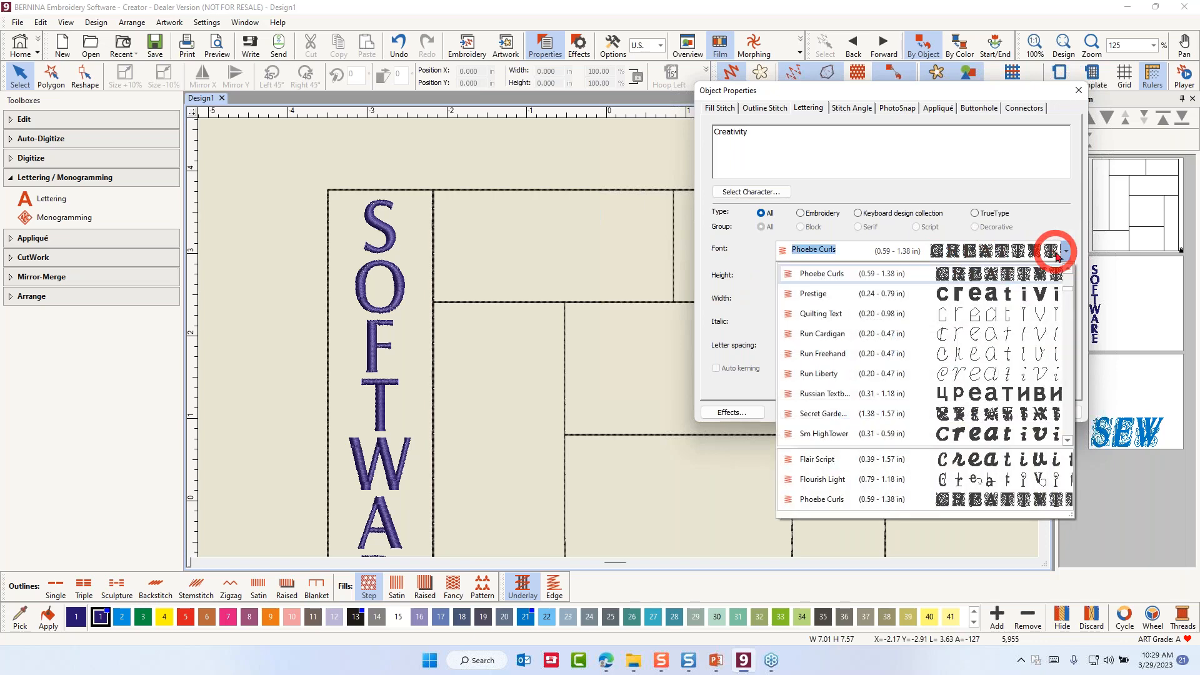
{"action": "type", "text": "Flia"}
{"action": "key", "text": "BackSpace"}
{"action": "key", "text": "BackSpace"}
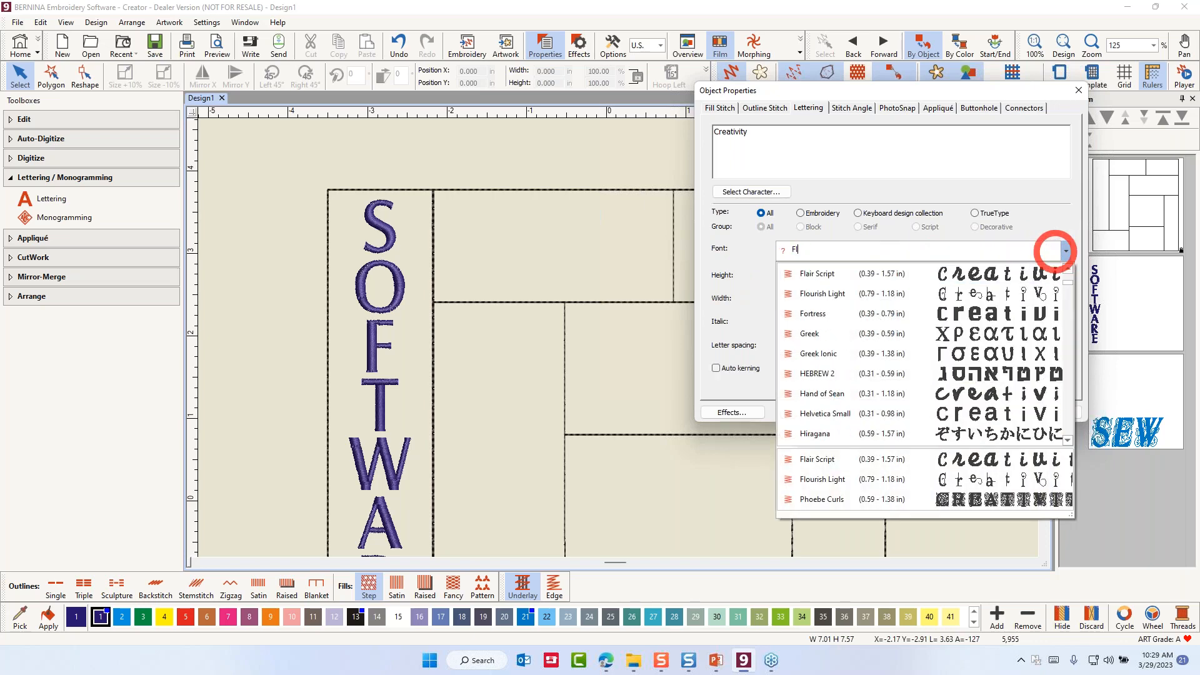
{"action": "type", "text": "air Script"}
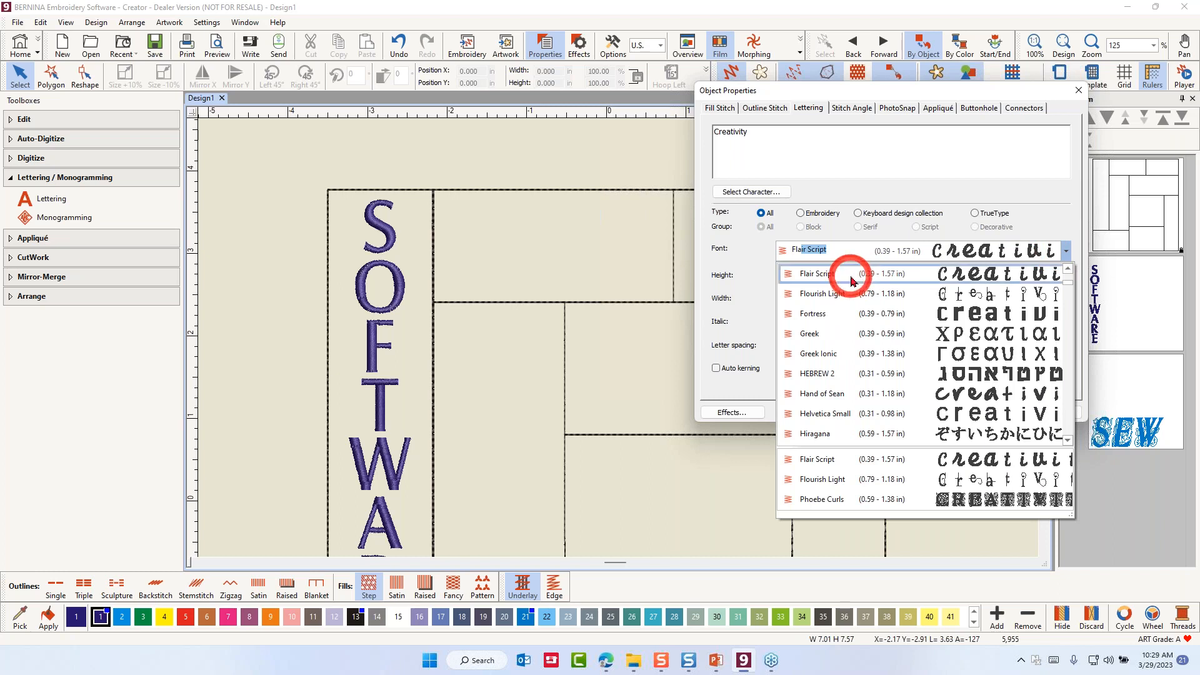
{"action": "left_click", "coordinate": [851, 279]}
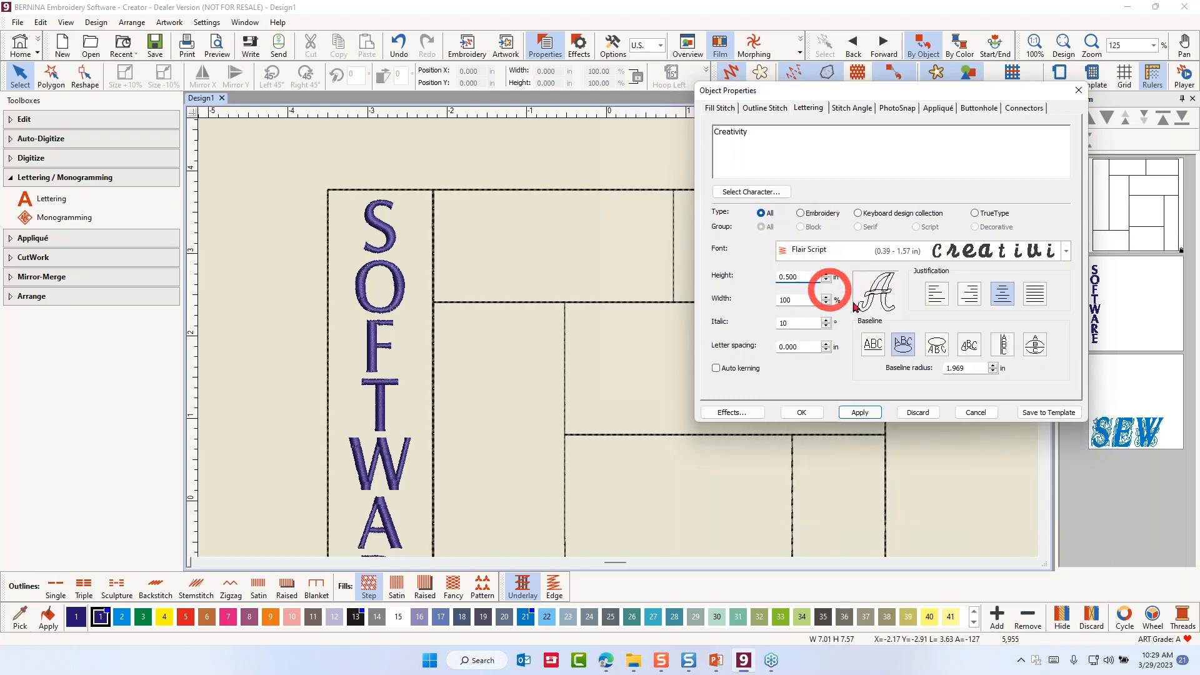
{"action": "left_click_drag", "start_coordinate": [793, 321], "coordinate": [747, 322]}
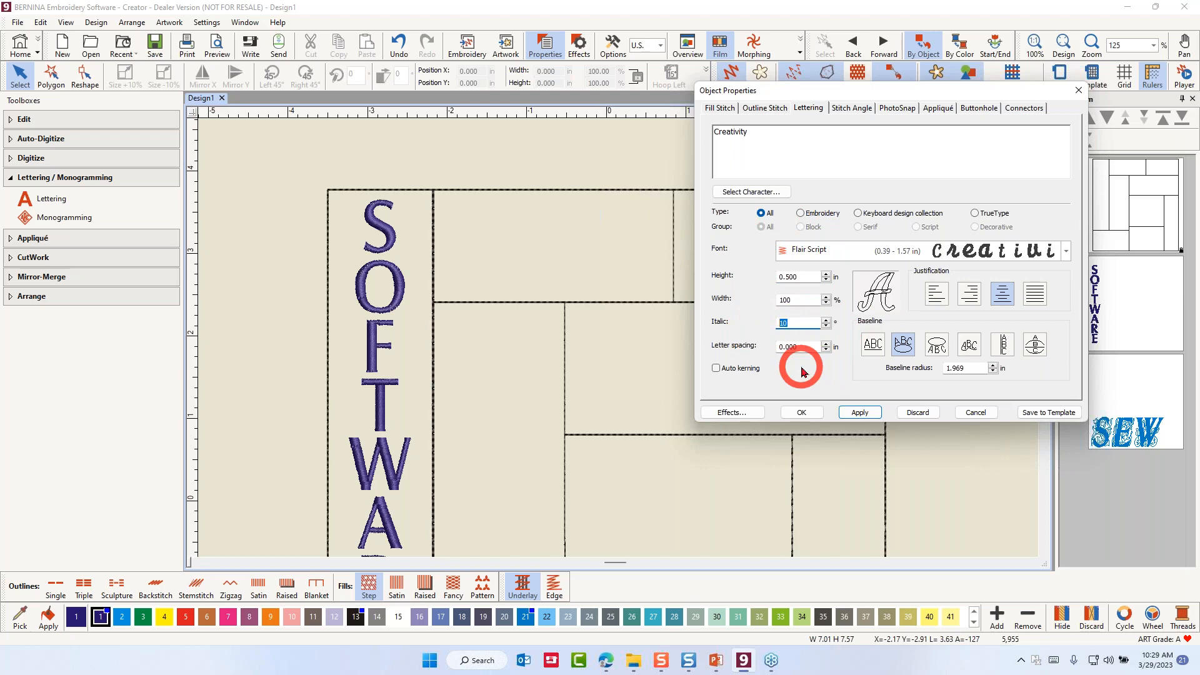
{"action": "left_click", "coordinate": [860, 412]}
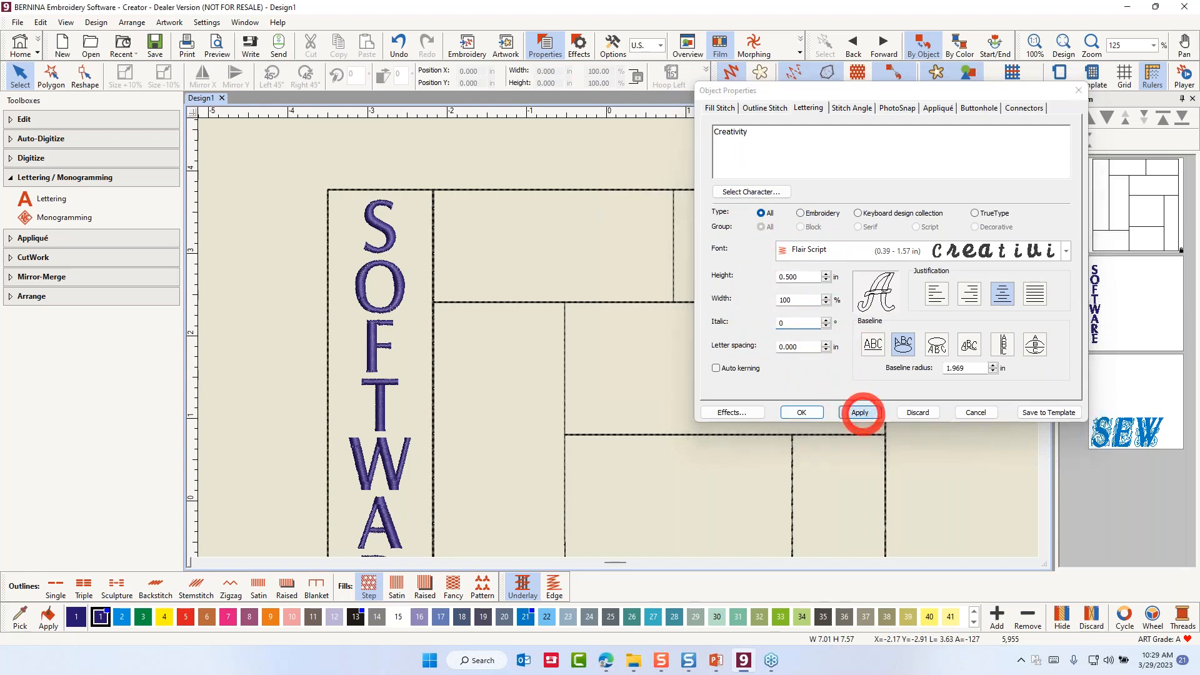
Step: Place the Creativity lettering along a circle of about 1.4 in radius centred in the wide box beside the top of SOFTWARE
{"action": "left_click", "coordinate": [548, 248]}
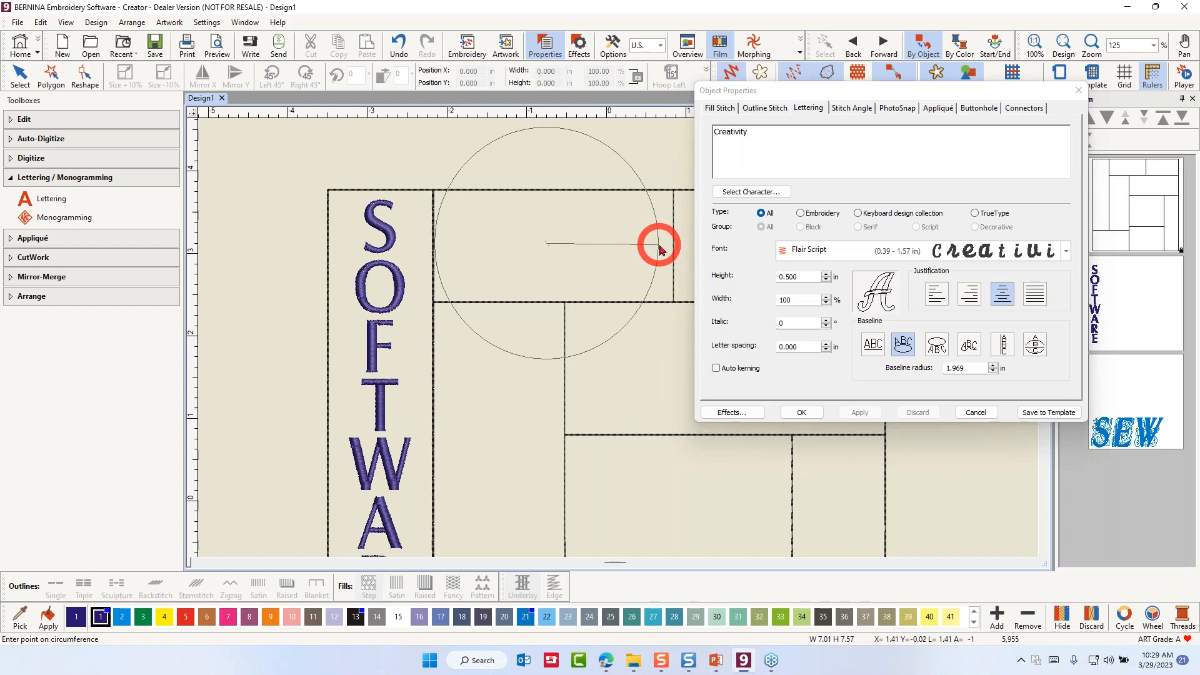
{"action": "left_click", "coordinate": [660, 249]}
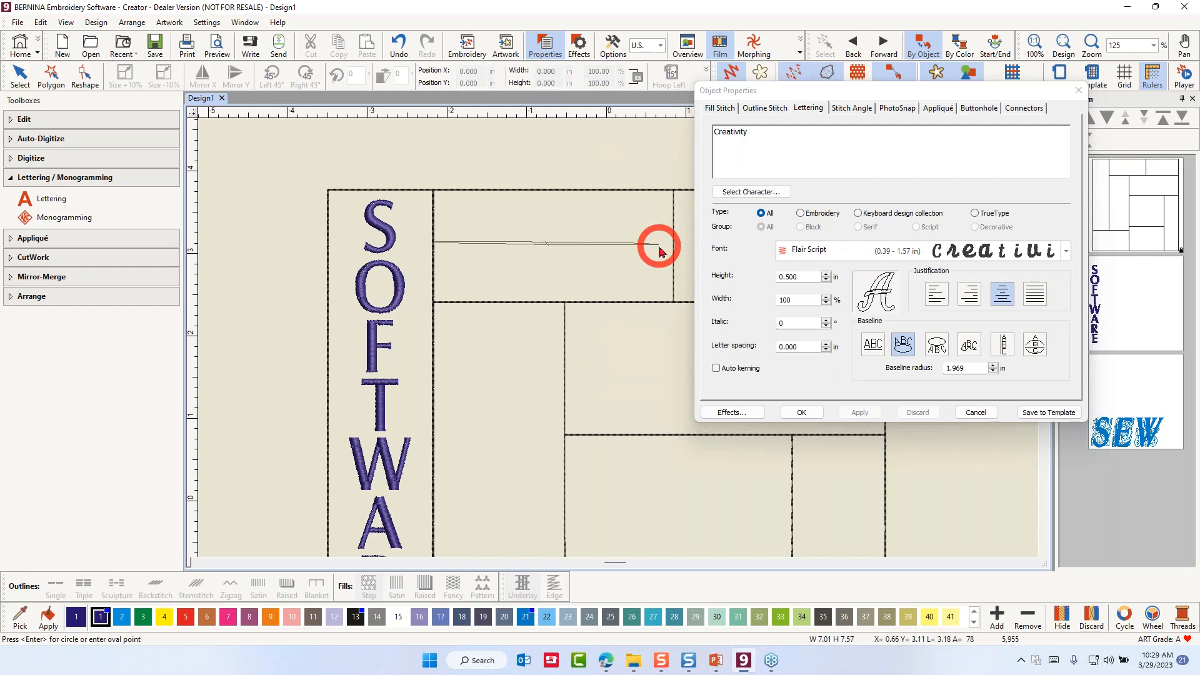
{"action": "left_click", "coordinate": [666, 294]}
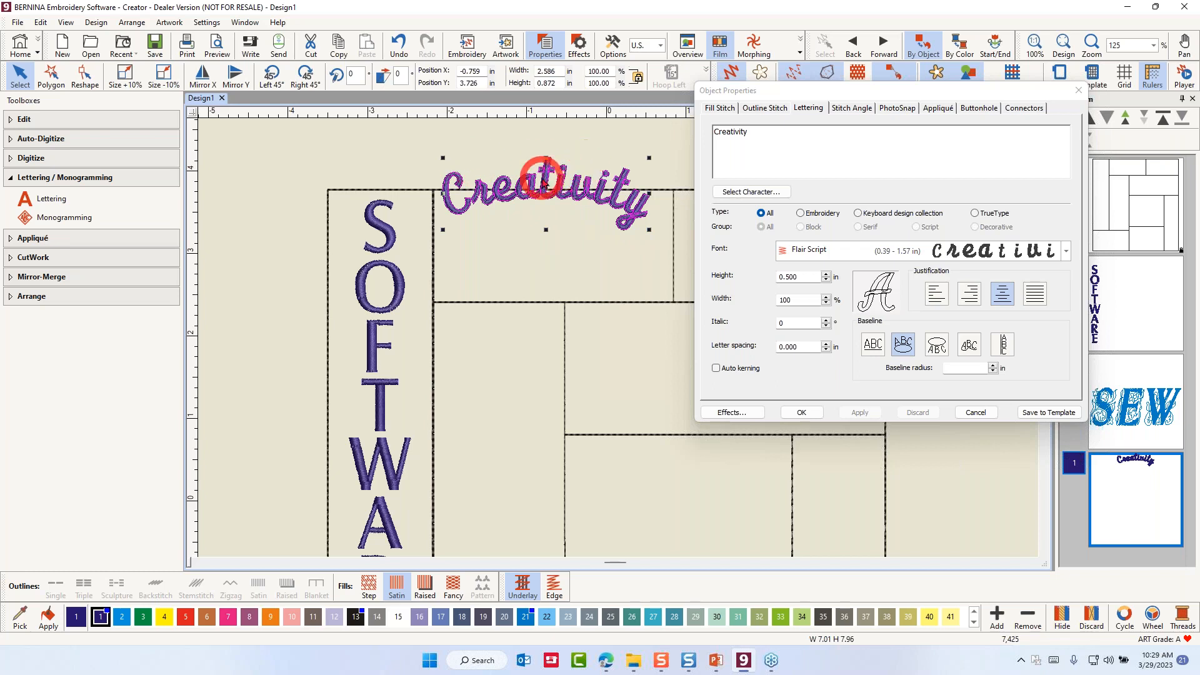
Step: Centre the Creativity lettering within the wide box beside the top of SOFTWARE and recolour it with red colour 5
{"action": "left_click_drag", "start_coordinate": [545, 184], "coordinate": [556, 224]}
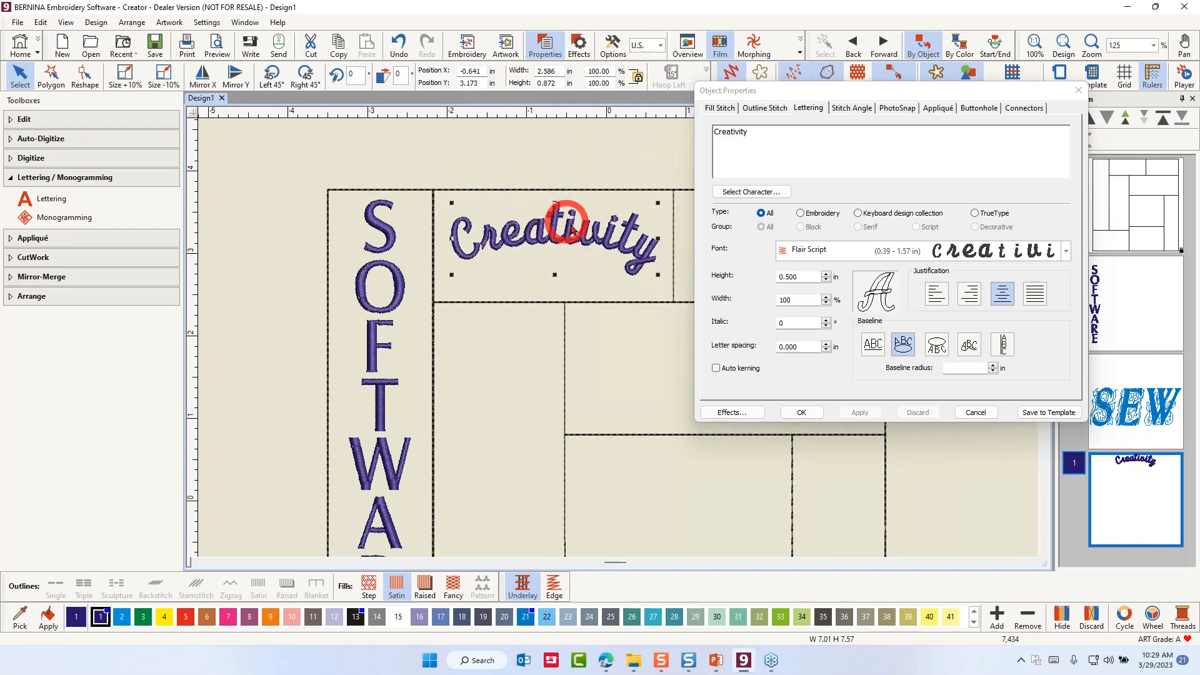
{"action": "left_click", "coordinate": [186, 616]}
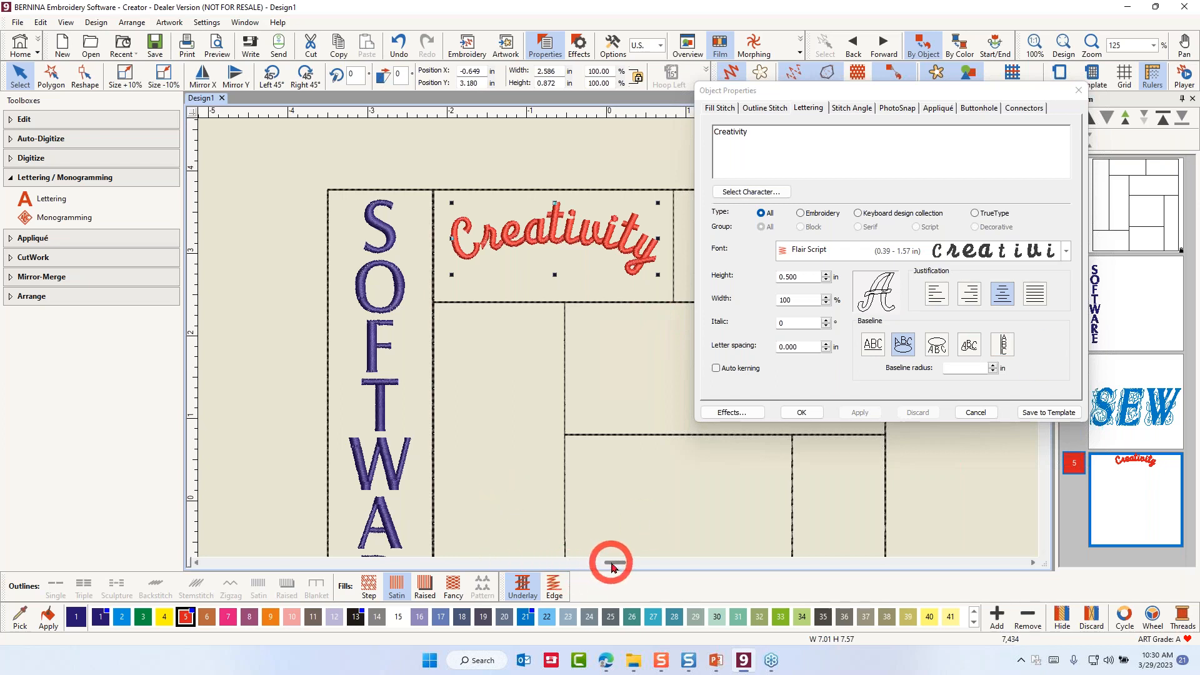
Step: Set up new lettering with the text Quilt, the Castle font and a straight baseline
{"action": "left_click_drag", "start_coordinate": [612, 567], "coordinate": [617, 567]}
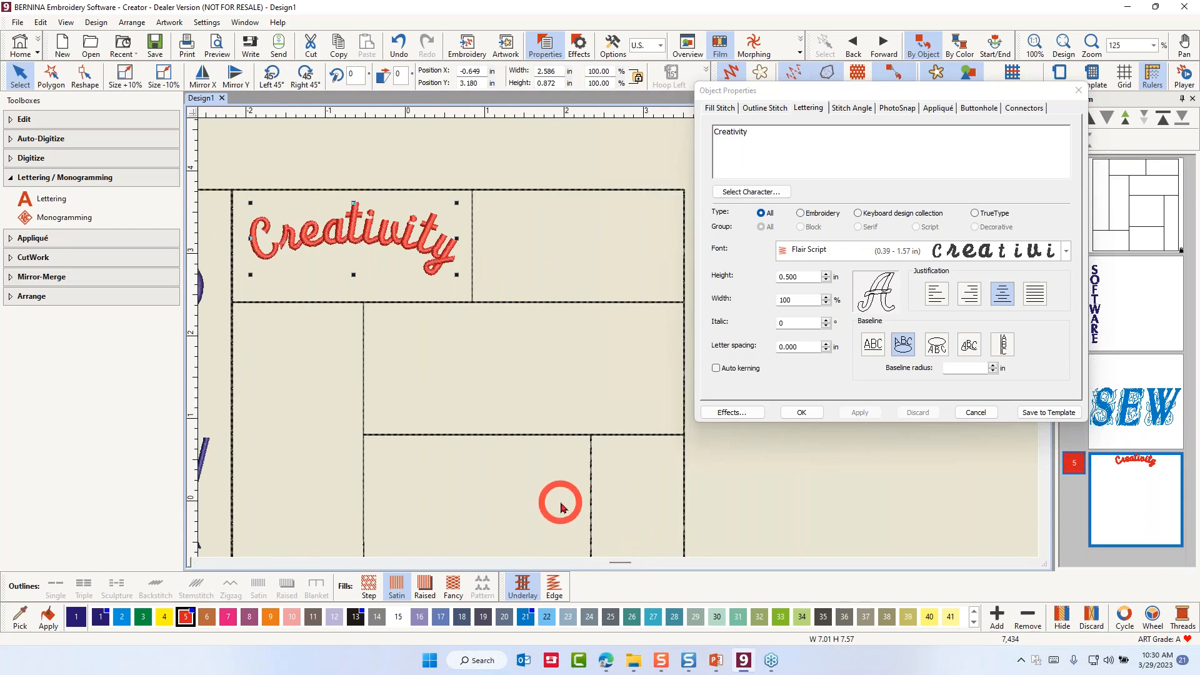
{"action": "left_click", "coordinate": [803, 497]}
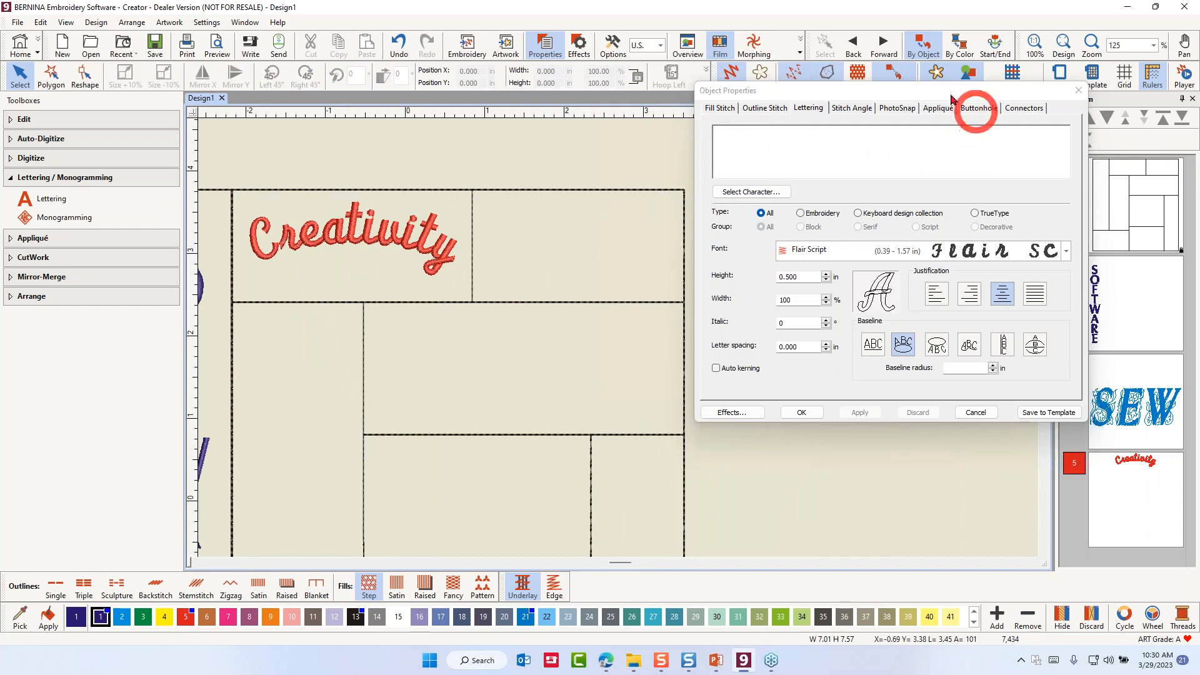
{"action": "left_click", "coordinate": [727, 135]}
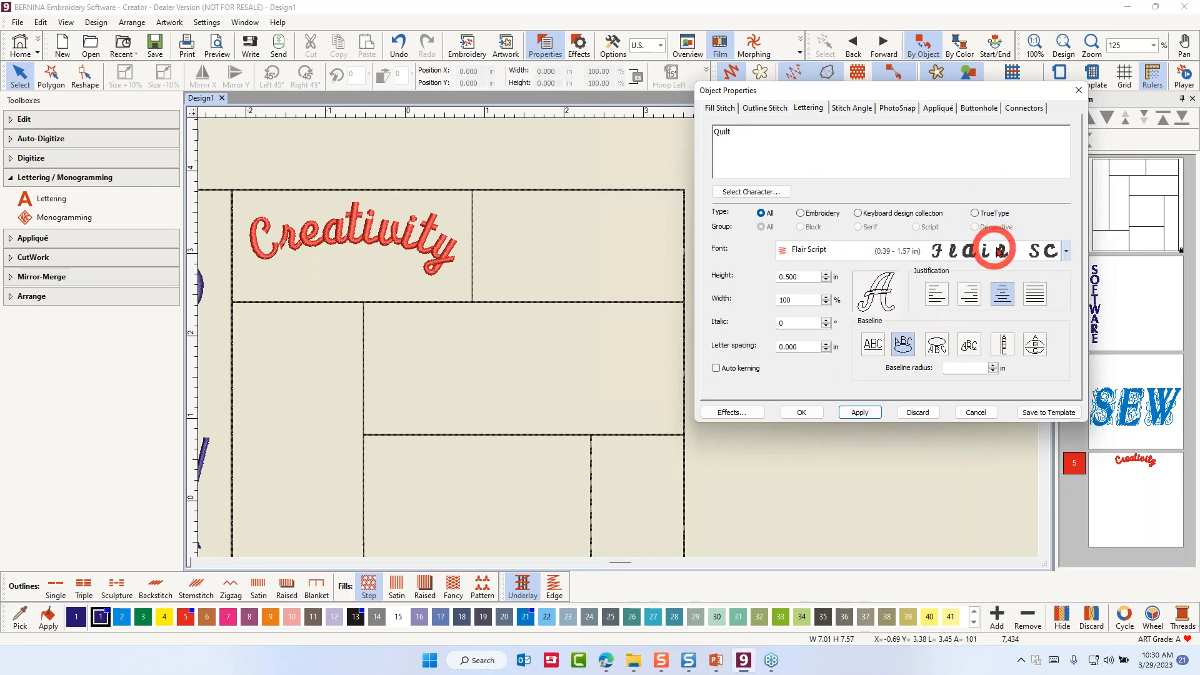
{"action": "left_click", "coordinate": [1066, 251]}
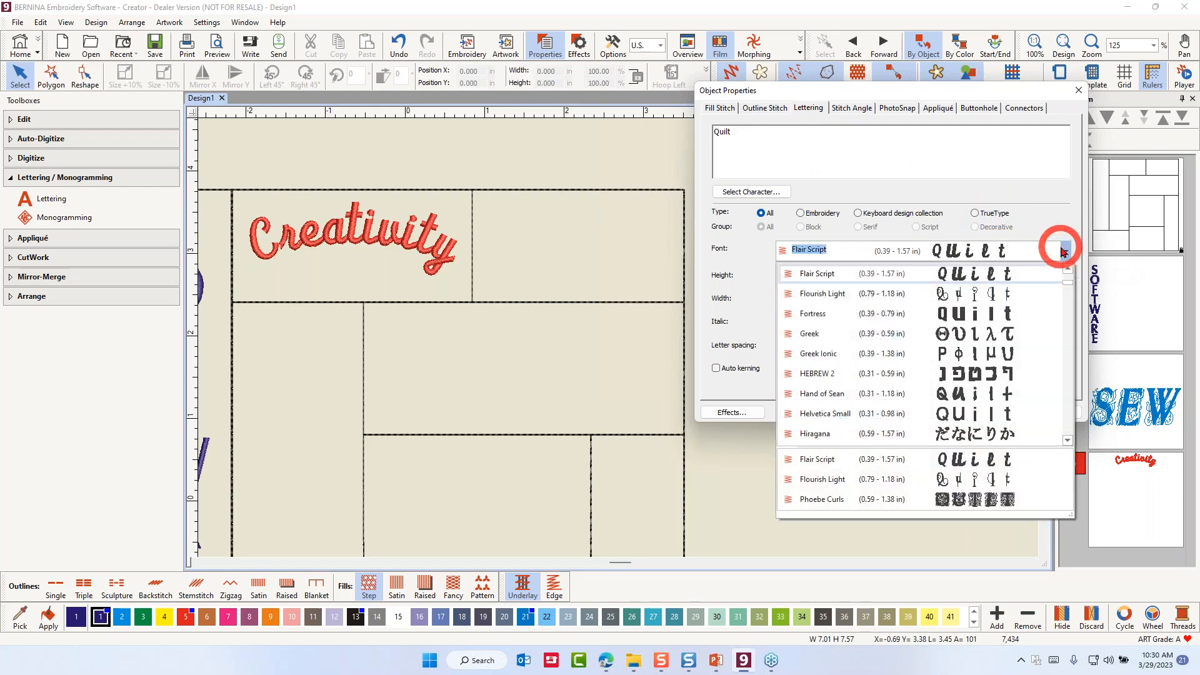
{"action": "type", "text": "Castle"}
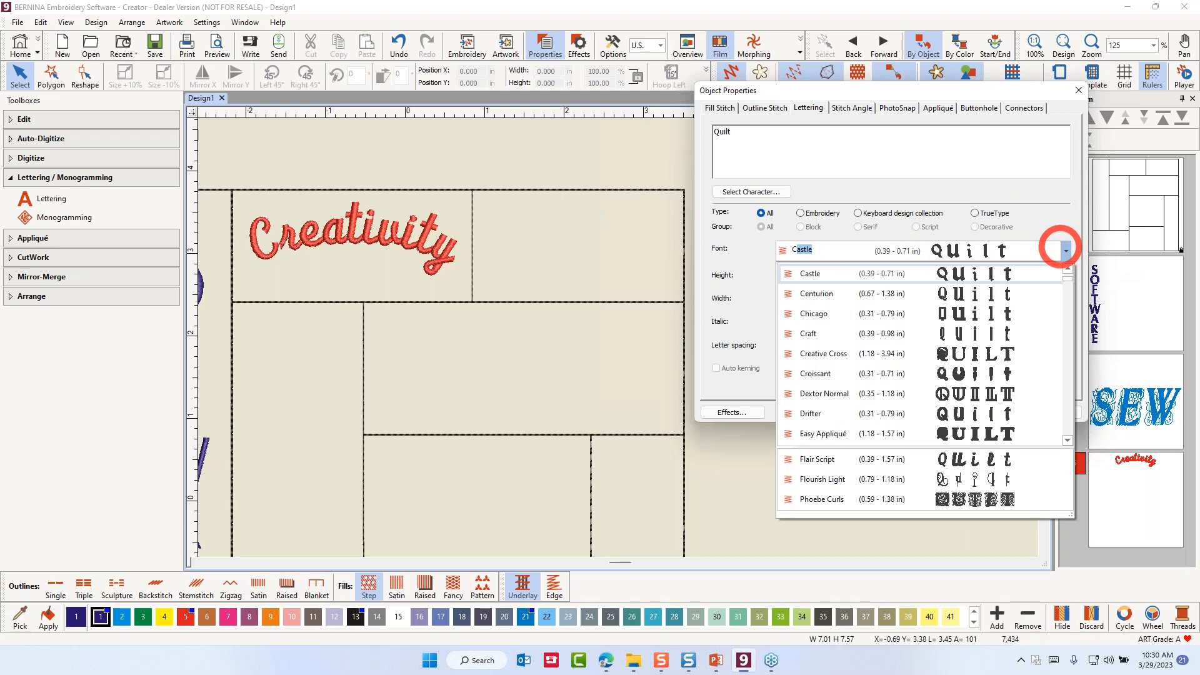
{"action": "key", "text": "Return"}
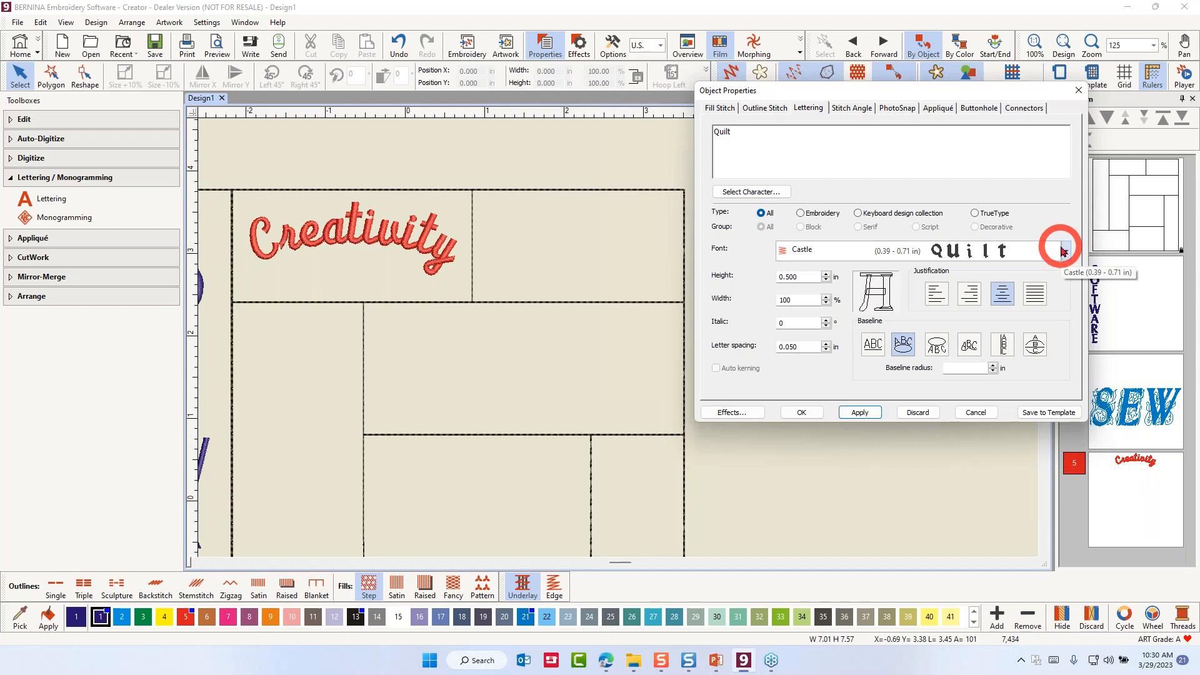
{"action": "left_click", "coordinate": [873, 346]}
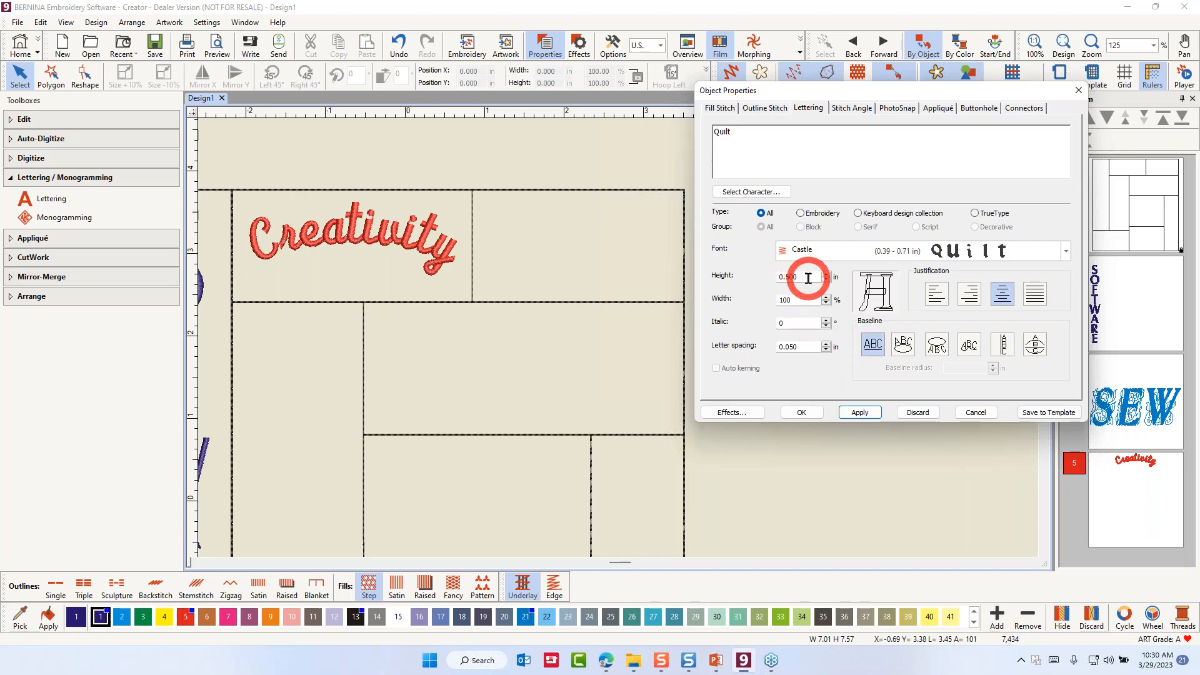
Step: Set the Quilt lettering's height to 0.7 in and its letter spacing to 0.2 in, and apply the settings
{"action": "left_click_drag", "start_coordinate": [808, 278], "coordinate": [765, 296]}
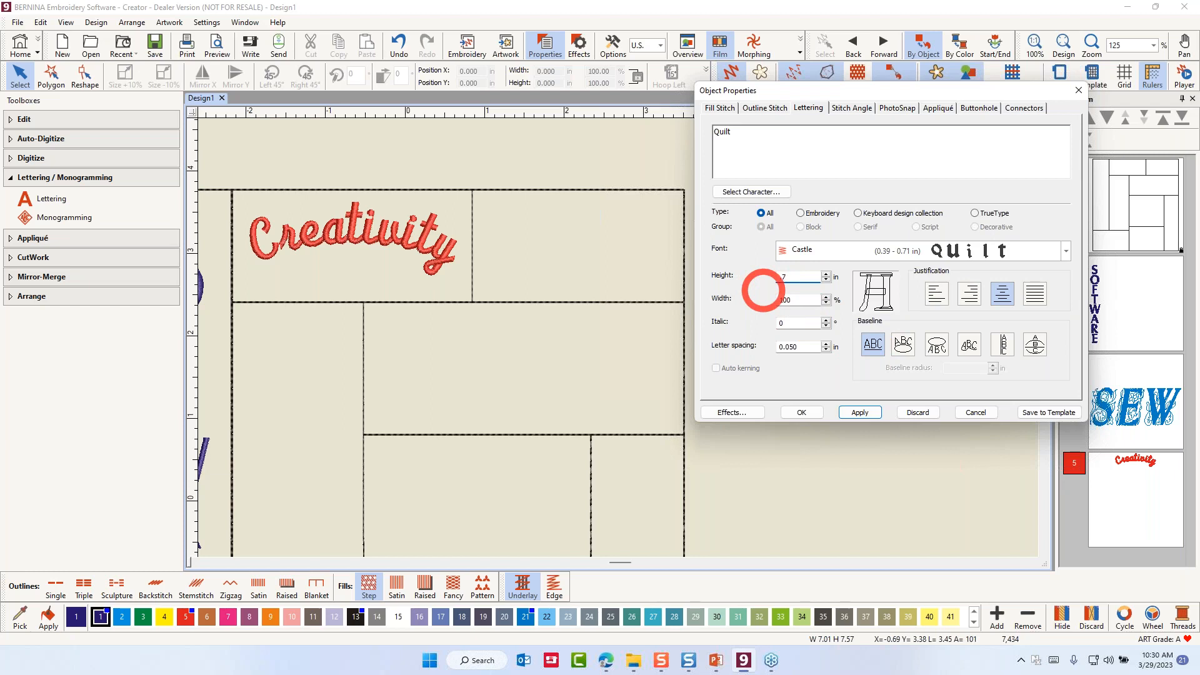
{"action": "type", "text": "7"}
{"action": "left_click", "coordinate": [786, 348]}
{"action": "left_click_drag", "start_coordinate": [787, 348], "coordinate": [749, 354]}
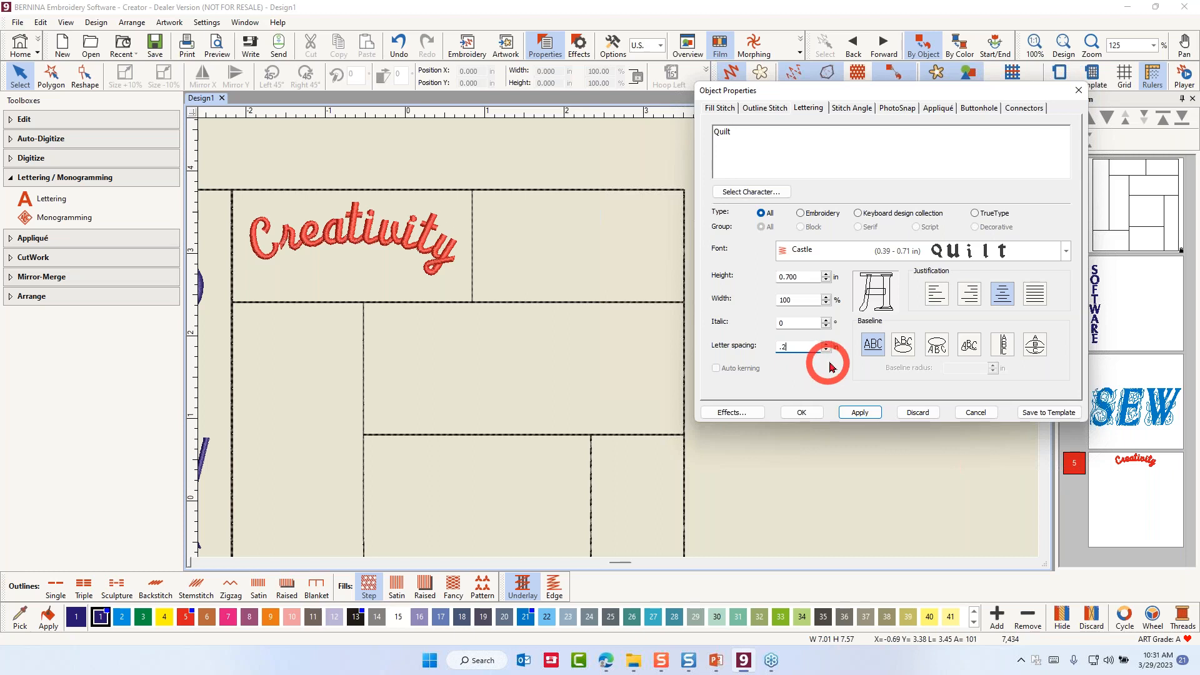
{"action": "left_click", "coordinate": [862, 413]}
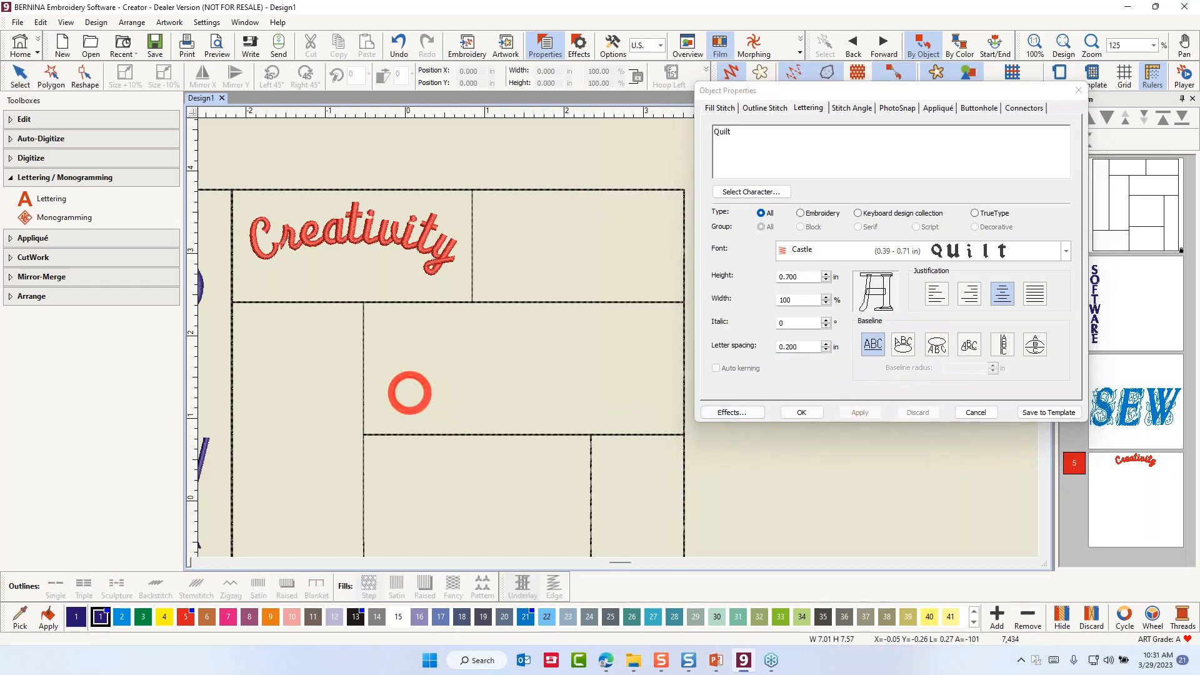
Step: Place the Quilt lettering centrally in the wide box below Creativity and break it apart into separate letters
{"action": "left_click", "coordinate": [409, 393]}
{"action": "left_click_drag", "start_coordinate": [392, 376], "coordinate": [505, 375]}
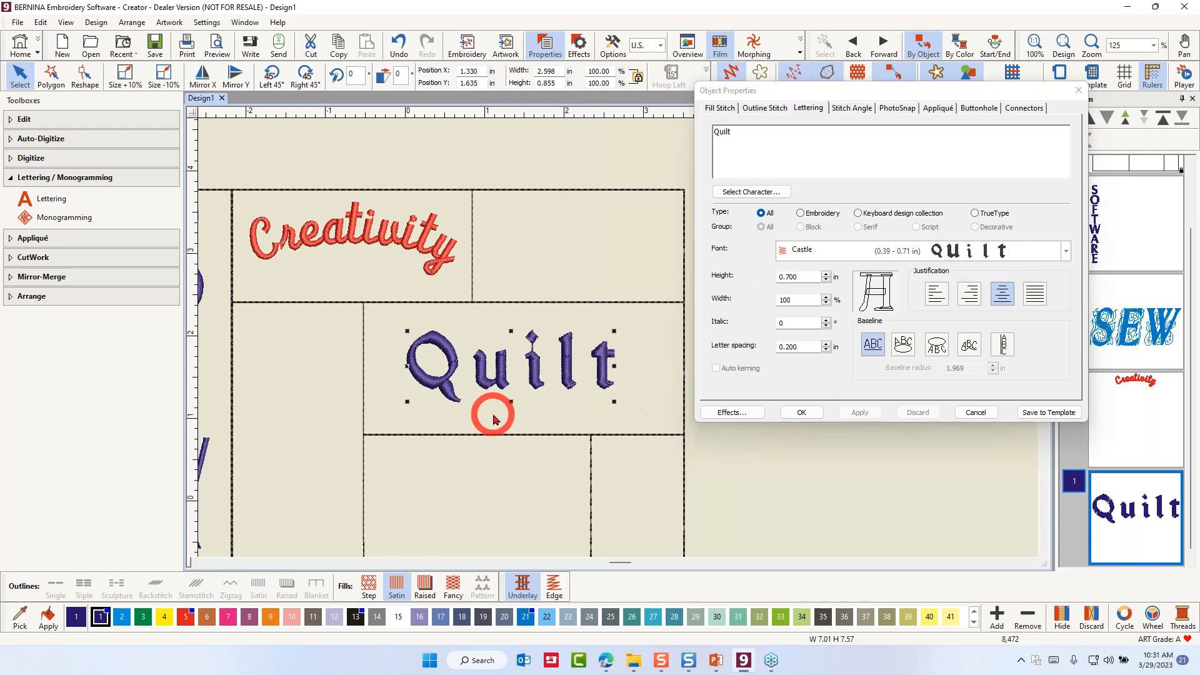
{"action": "left_click", "coordinate": [32, 122]}
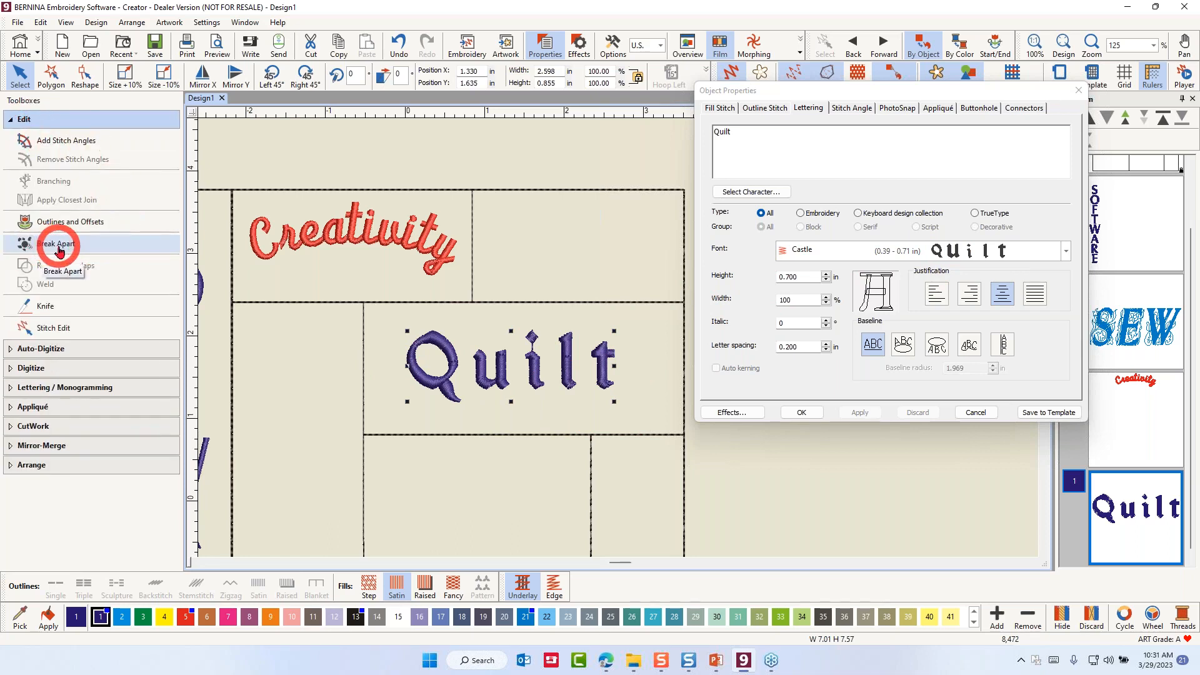
{"action": "left_click", "coordinate": [55, 247]}
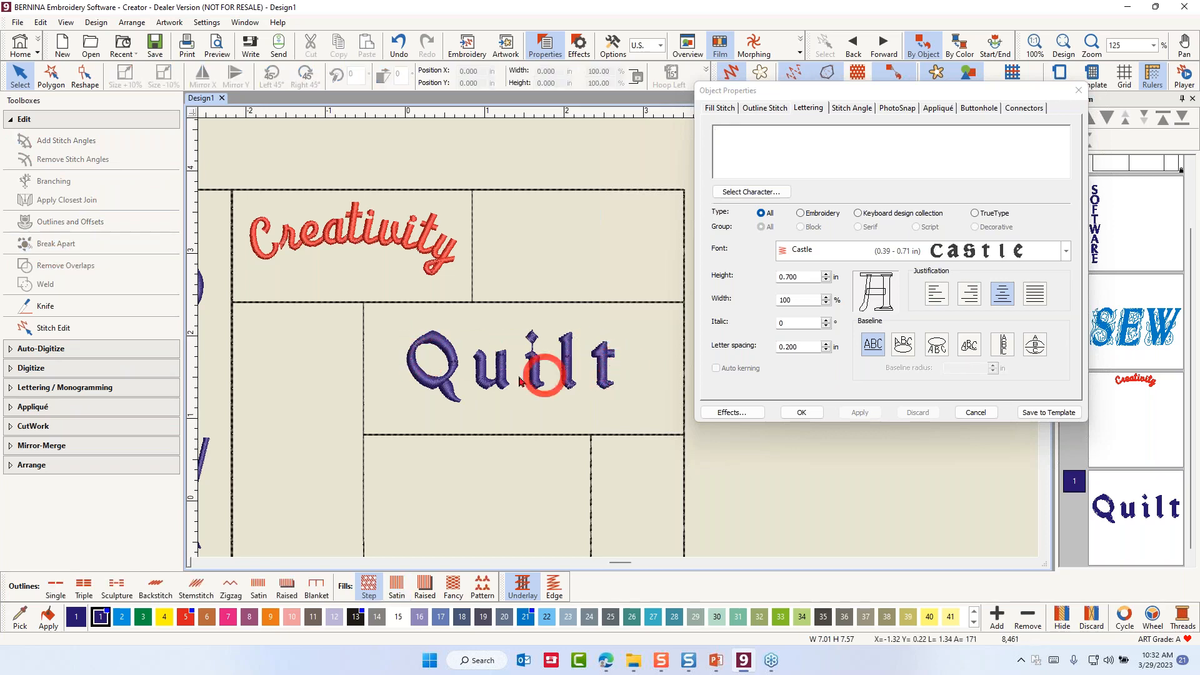
Step: Change the letter Q to the Creative Cross font at 1 in high and shift it away from the u
{"action": "left_click", "coordinate": [442, 381]}
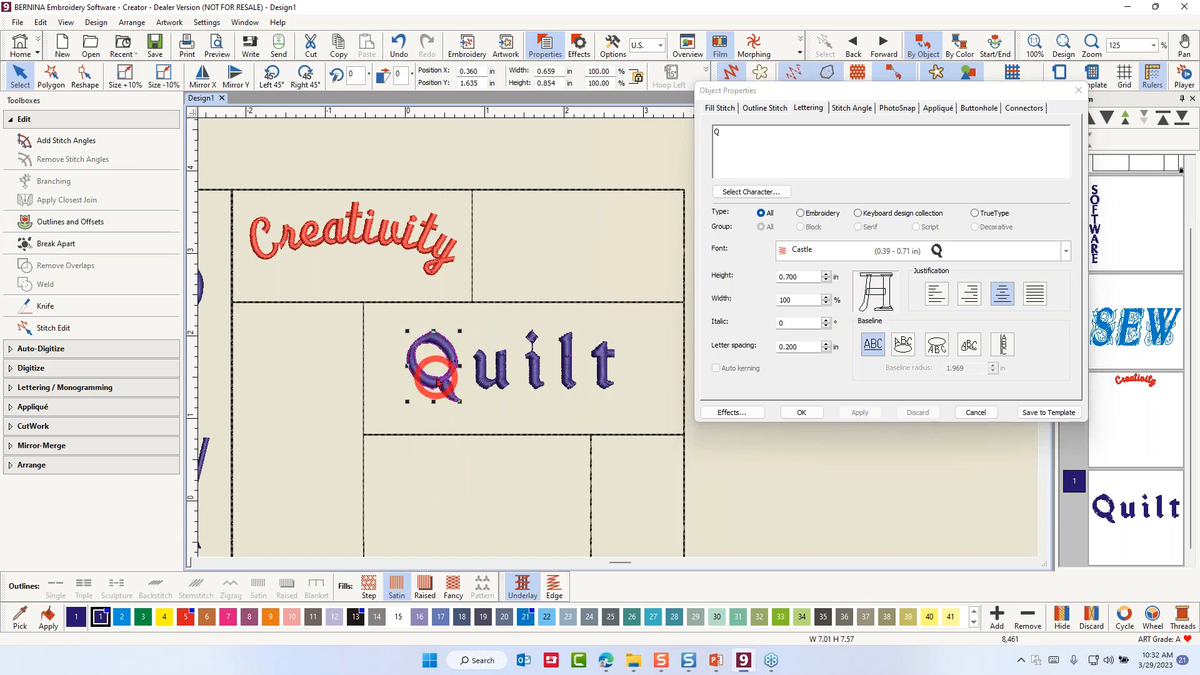
{"action": "left_click", "coordinate": [1066, 250]}
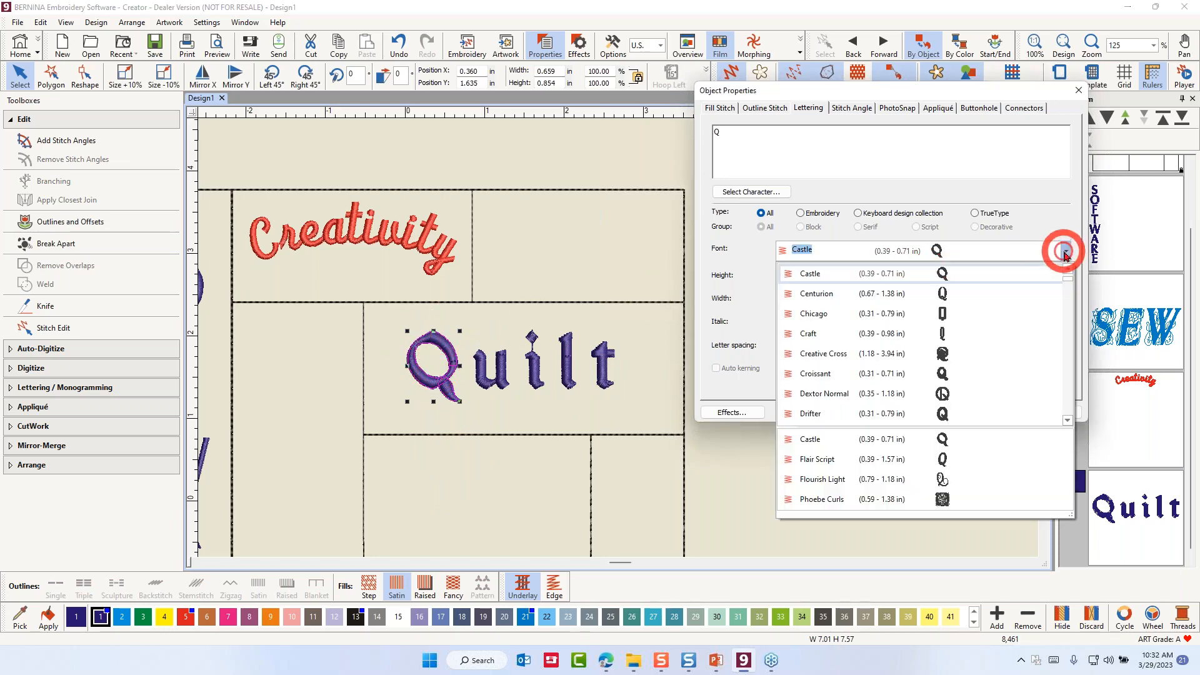
{"action": "left_click", "coordinate": [839, 352]}
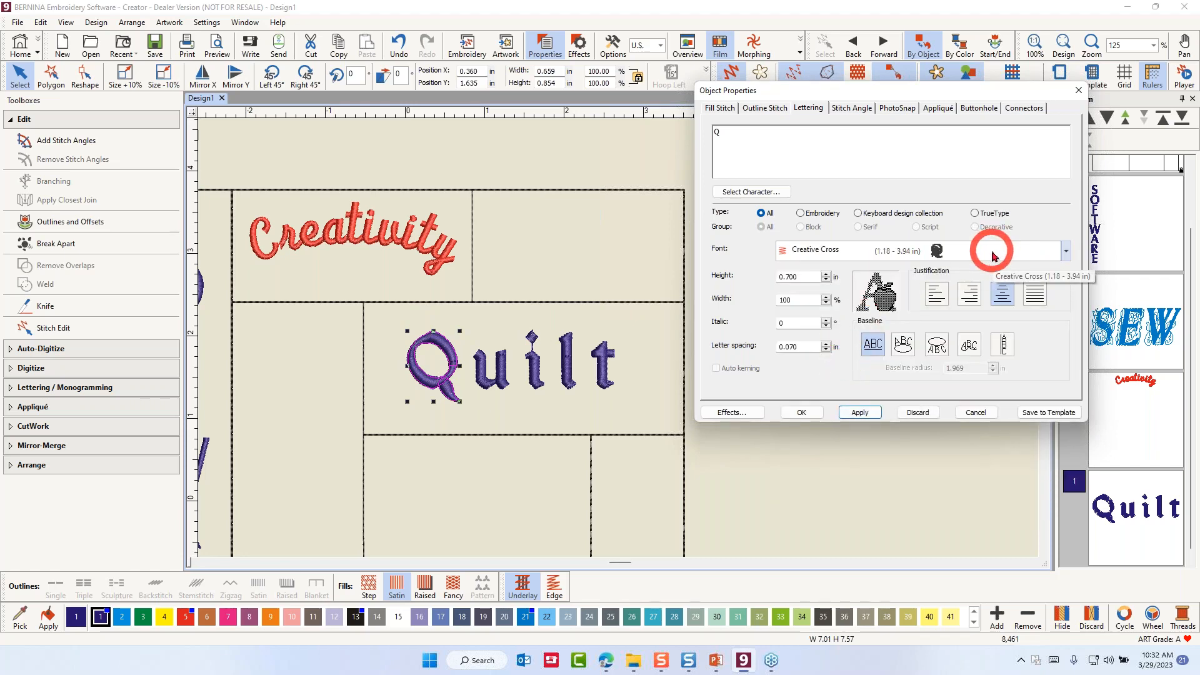
{"action": "left_click_drag", "start_coordinate": [798, 276], "coordinate": [750, 270]}
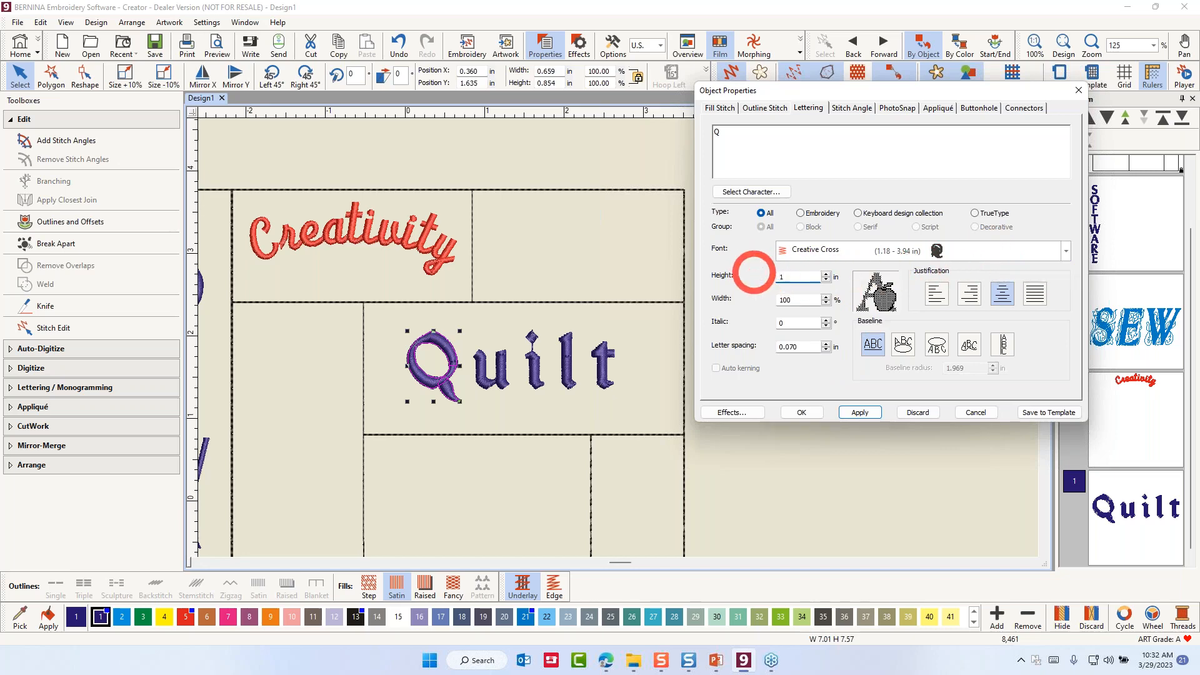
{"action": "type", "text": "1"}
{"action": "left_click", "coordinate": [860, 413]}
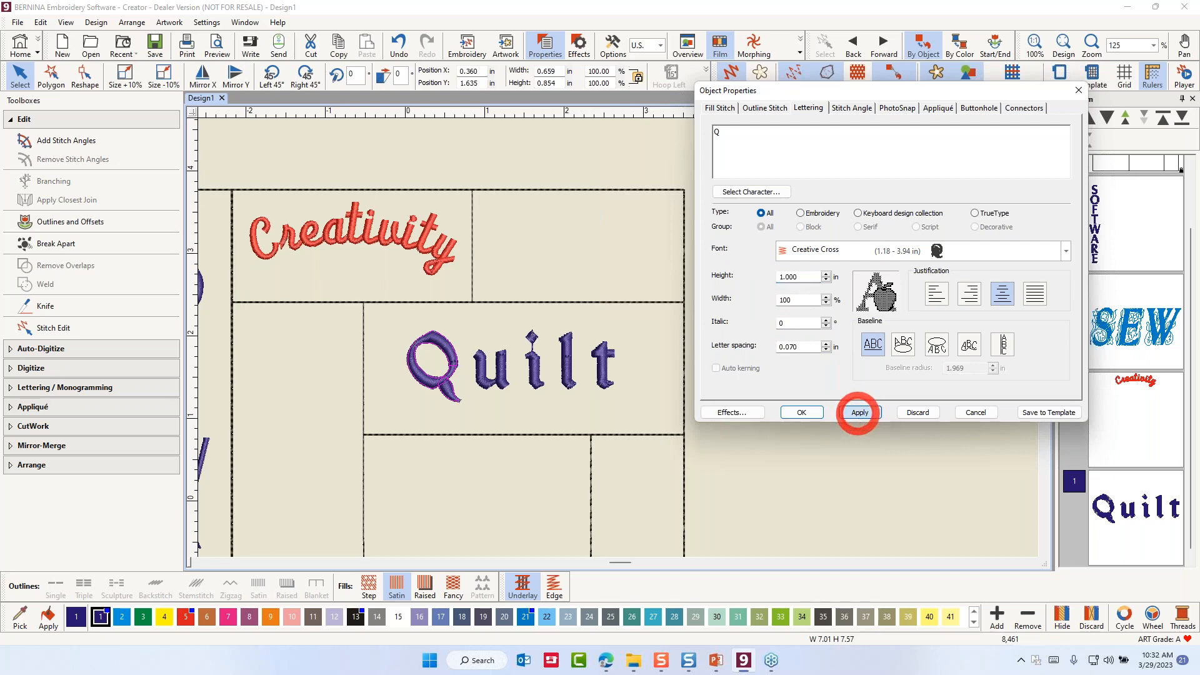
{"action": "left_click_drag", "start_coordinate": [427, 377], "coordinate": [401, 384]}
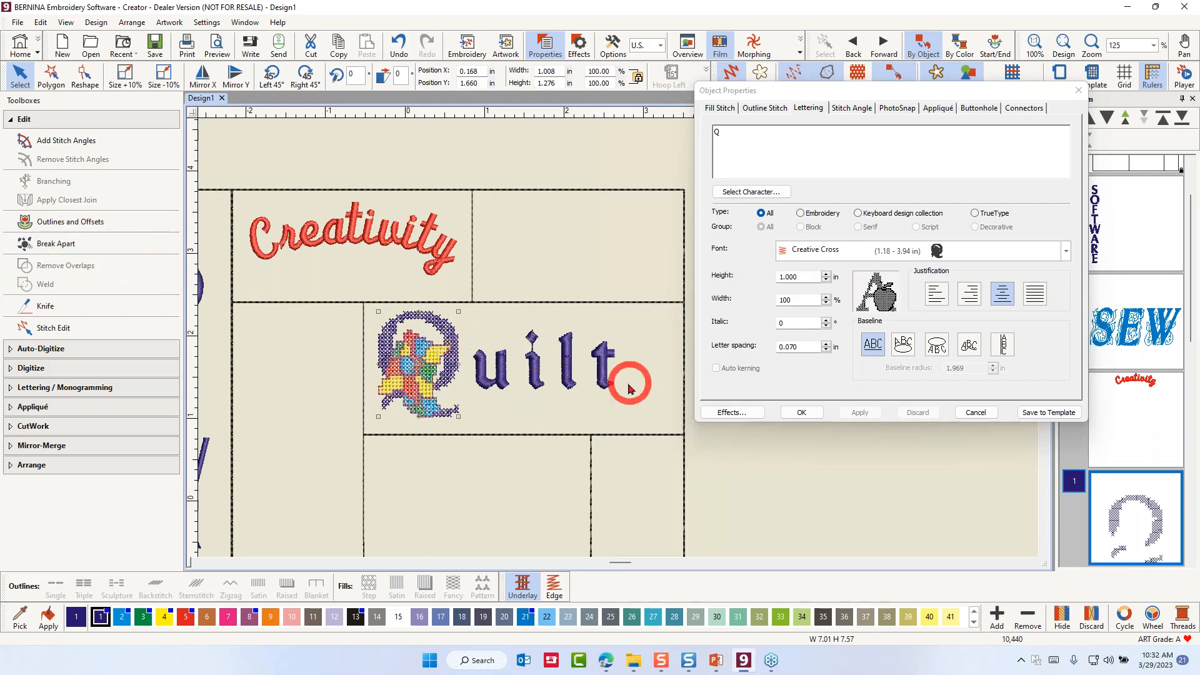
Step: Group the letters u, i, l and t of the Quilt lettering
{"action": "left_click", "coordinate": [647, 409]}
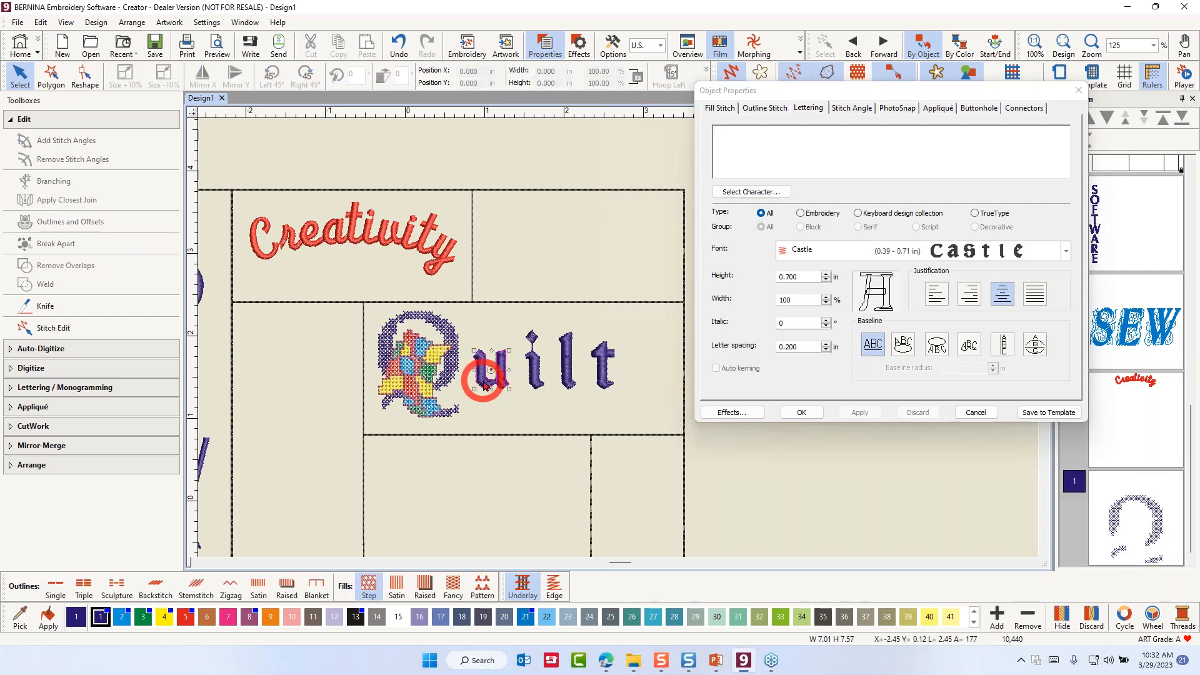
{"action": "left_click", "coordinate": [565, 375]}
{"action": "left_click_drag", "start_coordinate": [639, 417], "coordinate": [467, 320]}
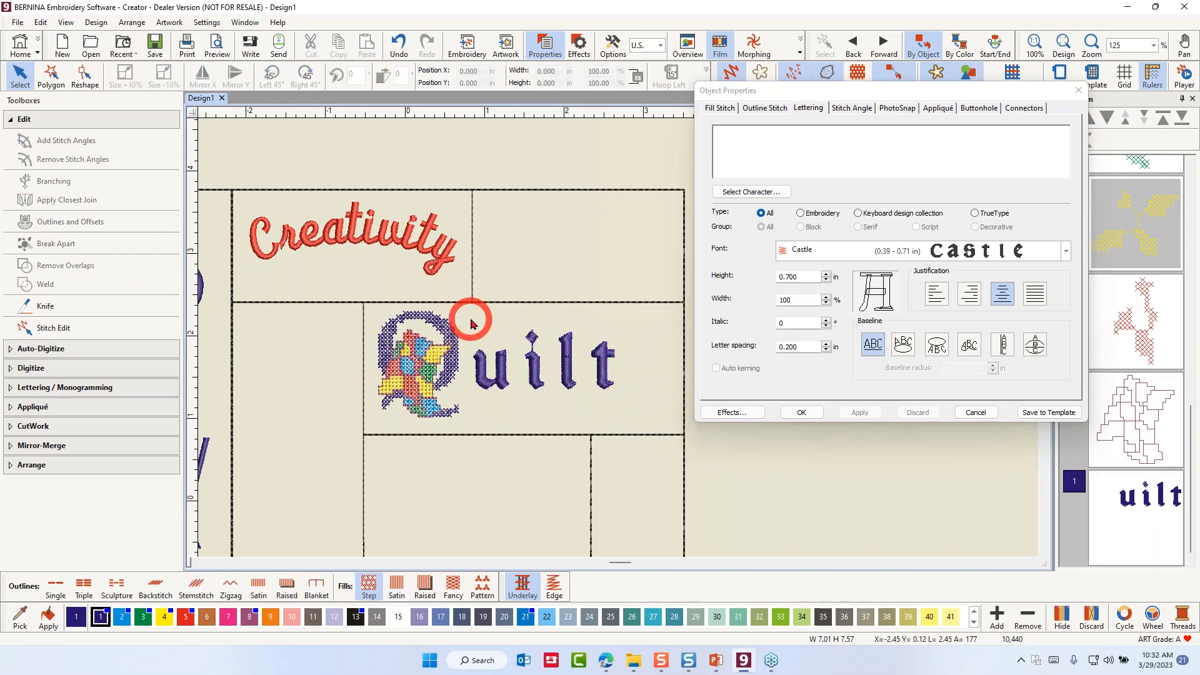
{"action": "left_click_drag", "start_coordinate": [461, 320], "coordinate": [654, 413]}
{"action": "right_click", "coordinate": [568, 375]}
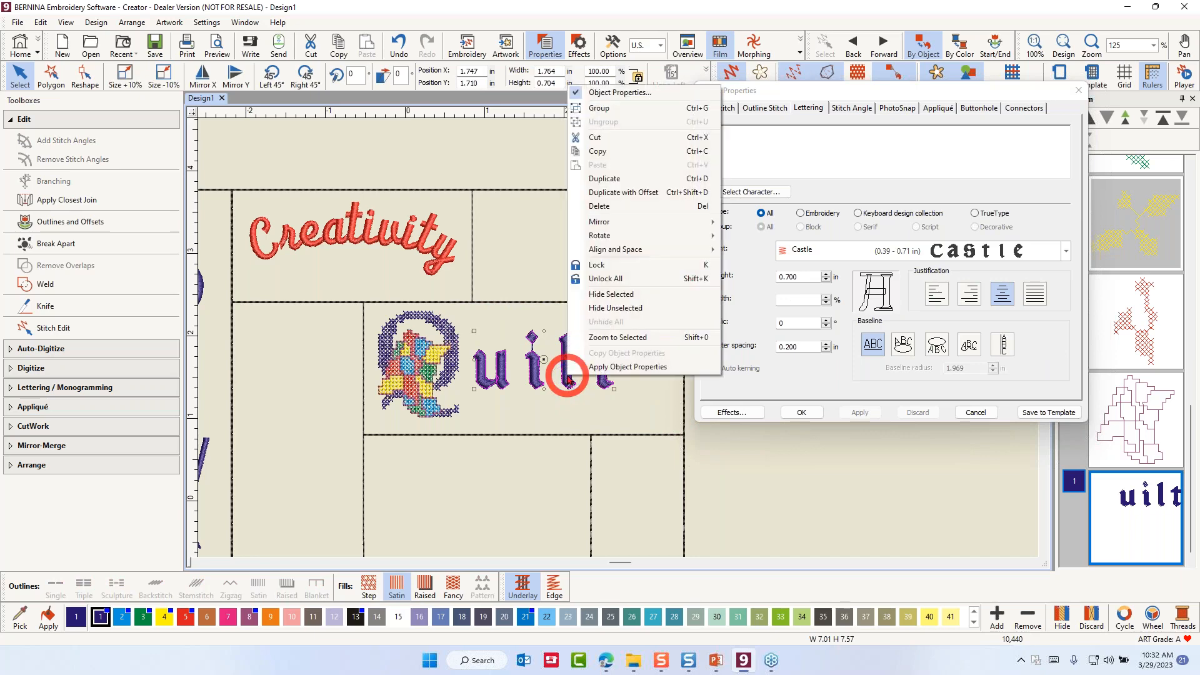
{"action": "left_click", "coordinate": [600, 109]}
Step: Reposition the grouped letters uilt and the decorative Q so the word sits evenly spaced and centred in its box
{"action": "left_click_drag", "start_coordinate": [541, 371], "coordinate": [575, 382]}
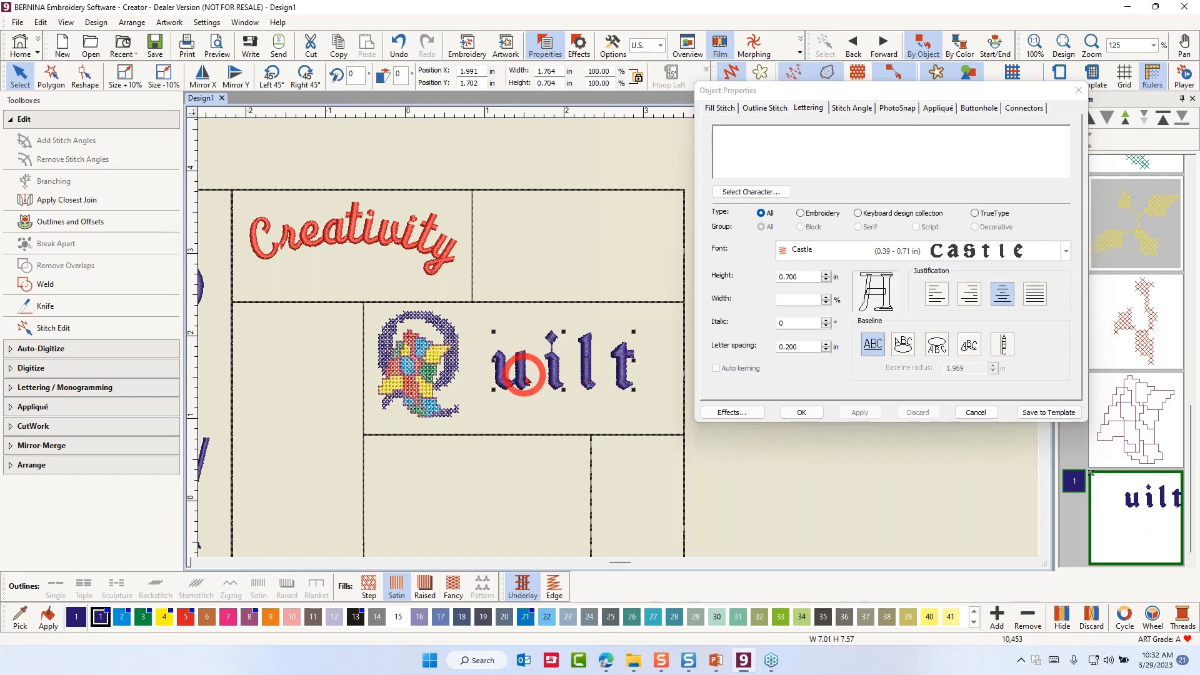
{"action": "left_click_drag", "start_coordinate": [520, 376], "coordinate": [515, 378]}
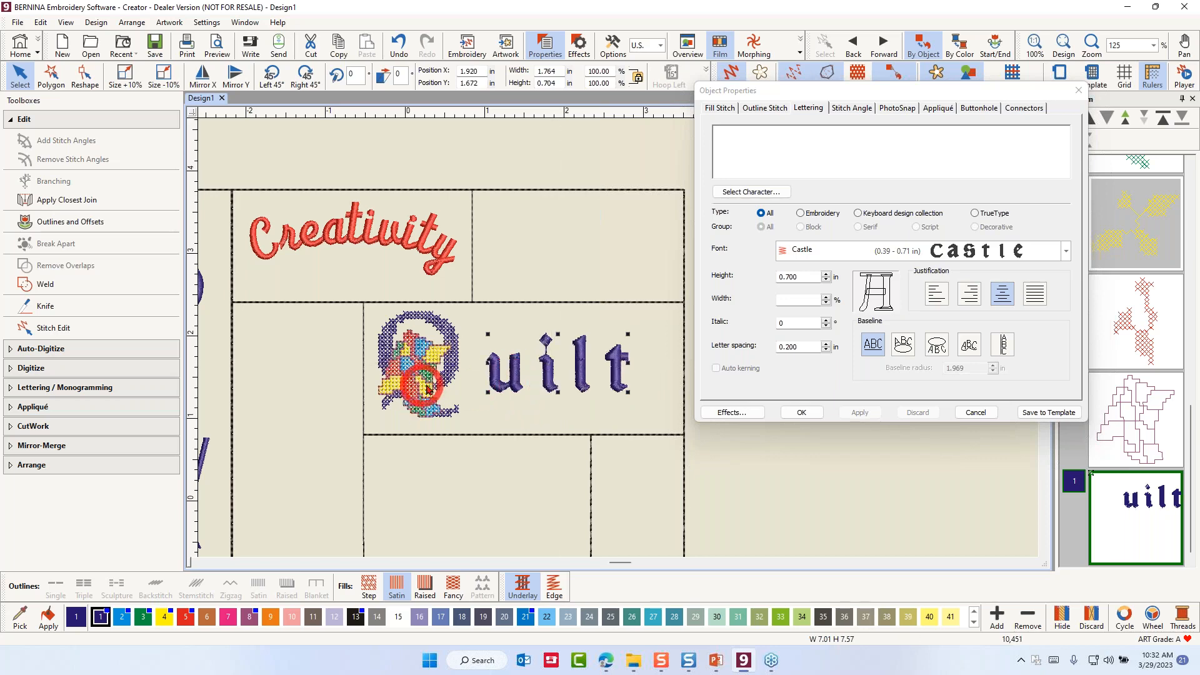
{"action": "left_click", "coordinate": [437, 385]}
{"action": "left_click_drag", "start_coordinate": [439, 386], "coordinate": [455, 387]}
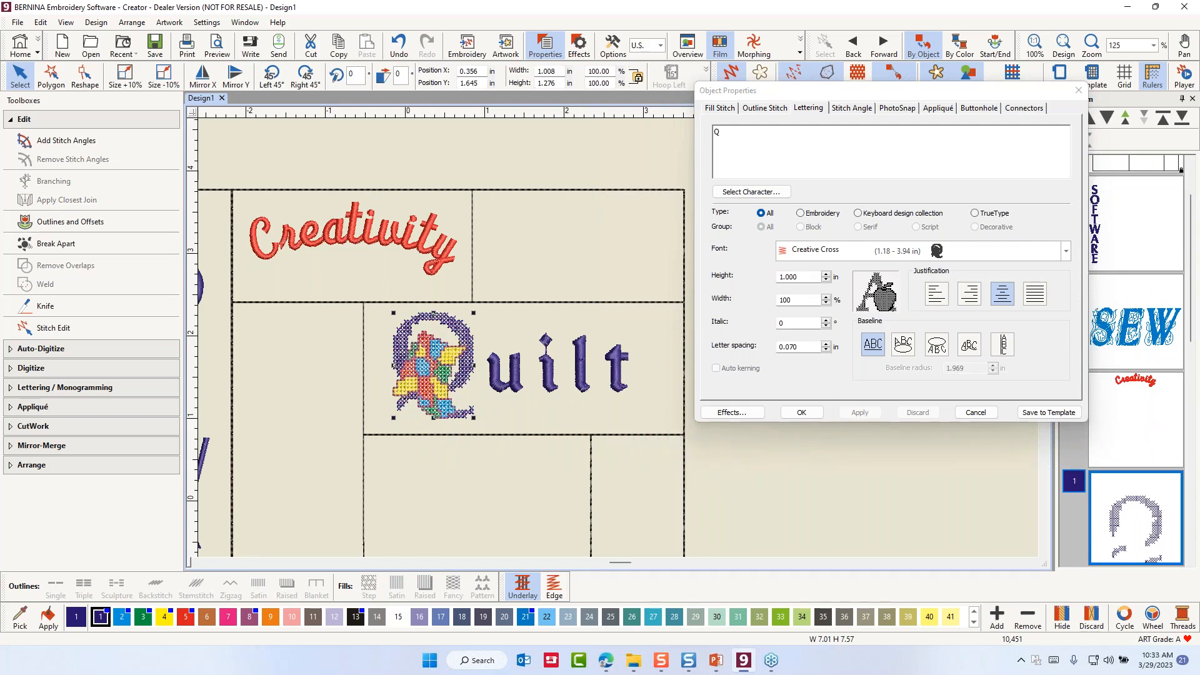
Step: Set up new lettering with the words fabric, and, threads on three separate lines
{"action": "scroll", "coordinate": [412, 483], "scroll_direction": "down", "scroll_amount": 3}
{"action": "scroll", "coordinate": [649, 377], "scroll_direction": "up", "scroll_amount": 2}
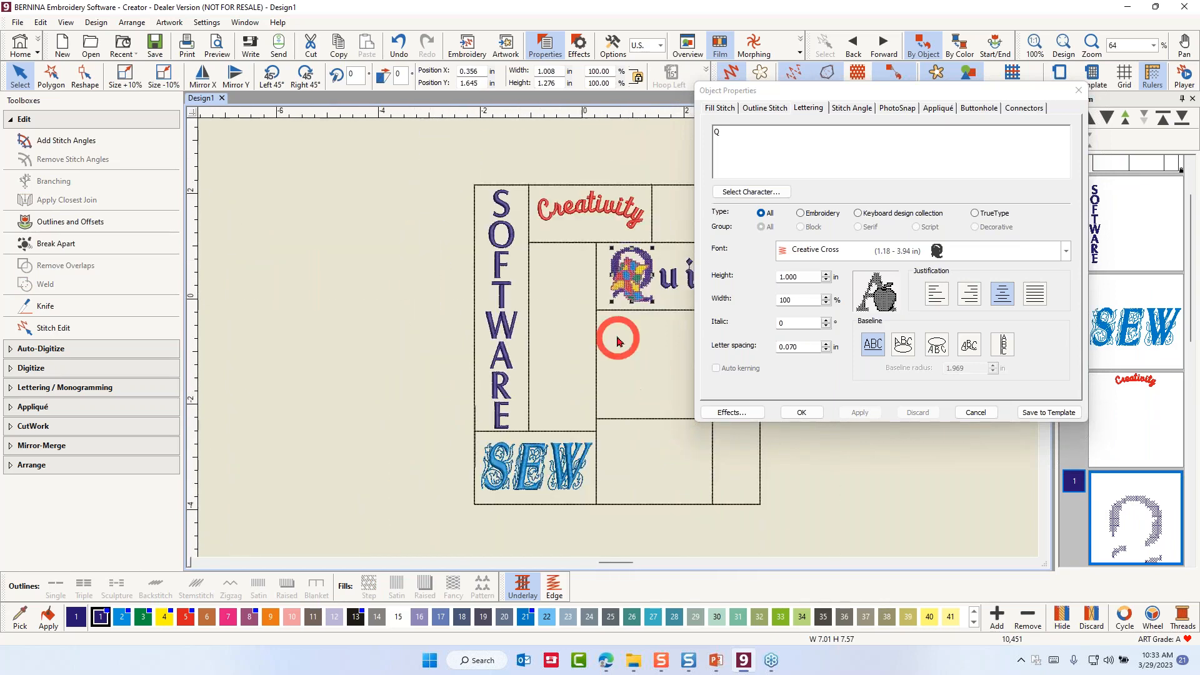
{"action": "left_click_drag", "start_coordinate": [611, 562], "coordinate": [619, 568]}
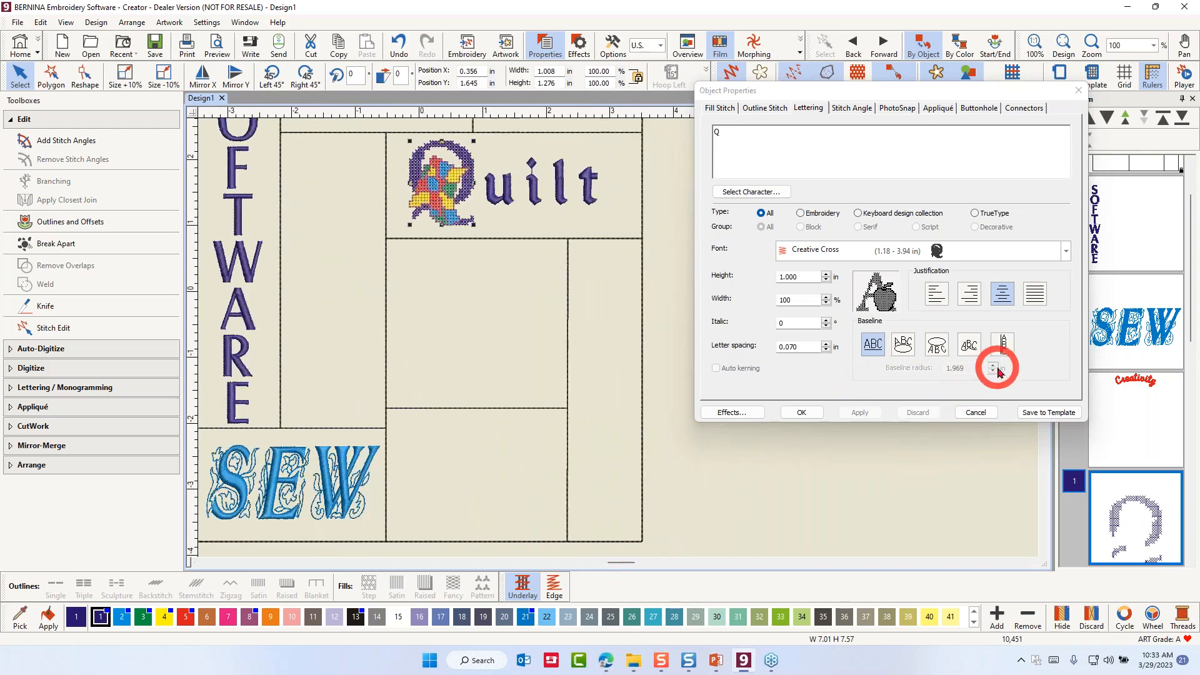
{"action": "left_click", "coordinate": [668, 183]}
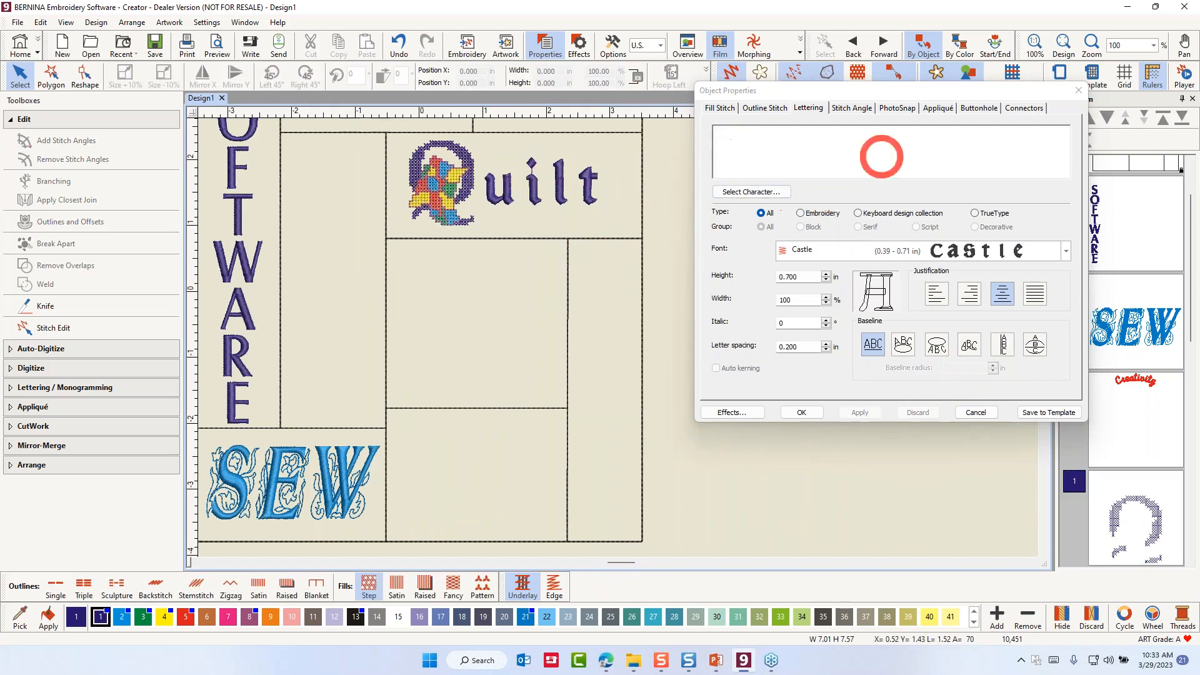
{"action": "left_click", "coordinate": [729, 137]}
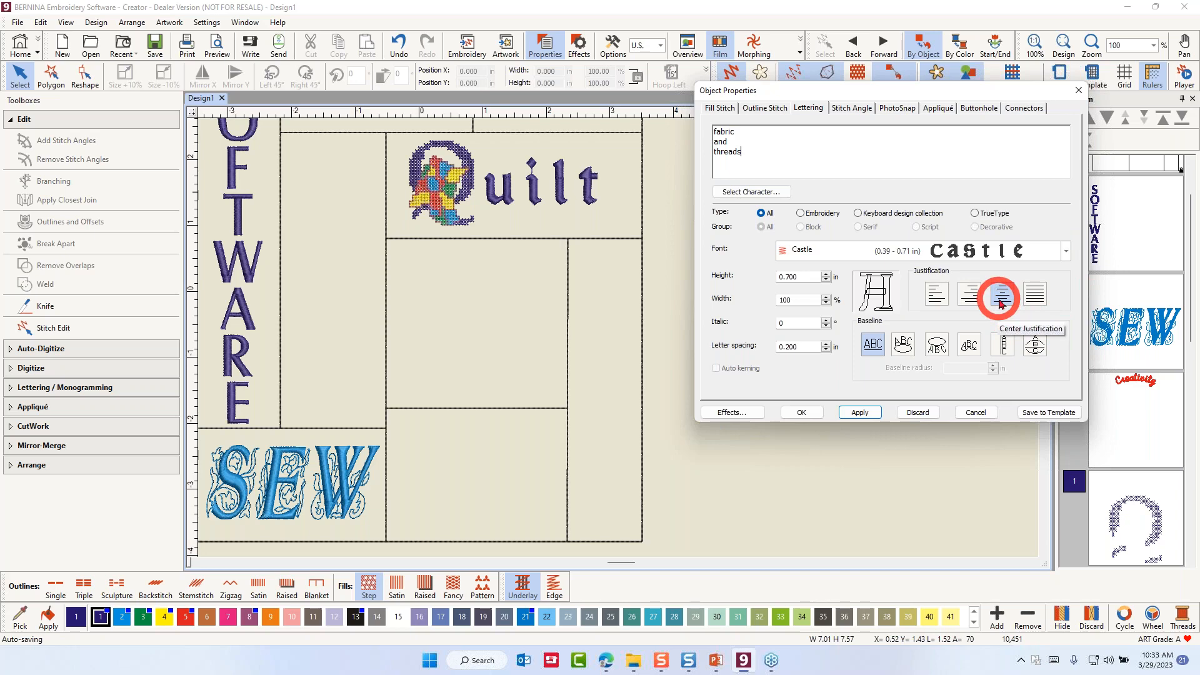
Step: Style the new lettering with the Craft font, 0.45 in height, 120% width and the two-way circular baseline
{"action": "left_click", "coordinate": [1065, 256]}
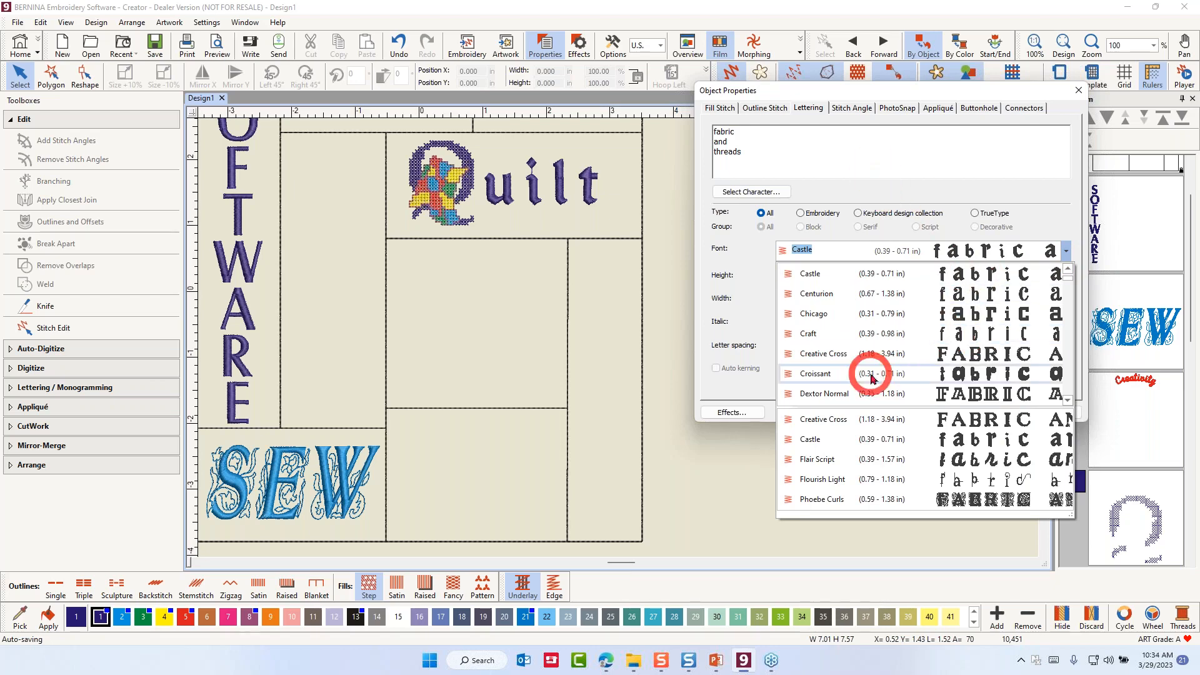
{"action": "left_click", "coordinate": [967, 336]}
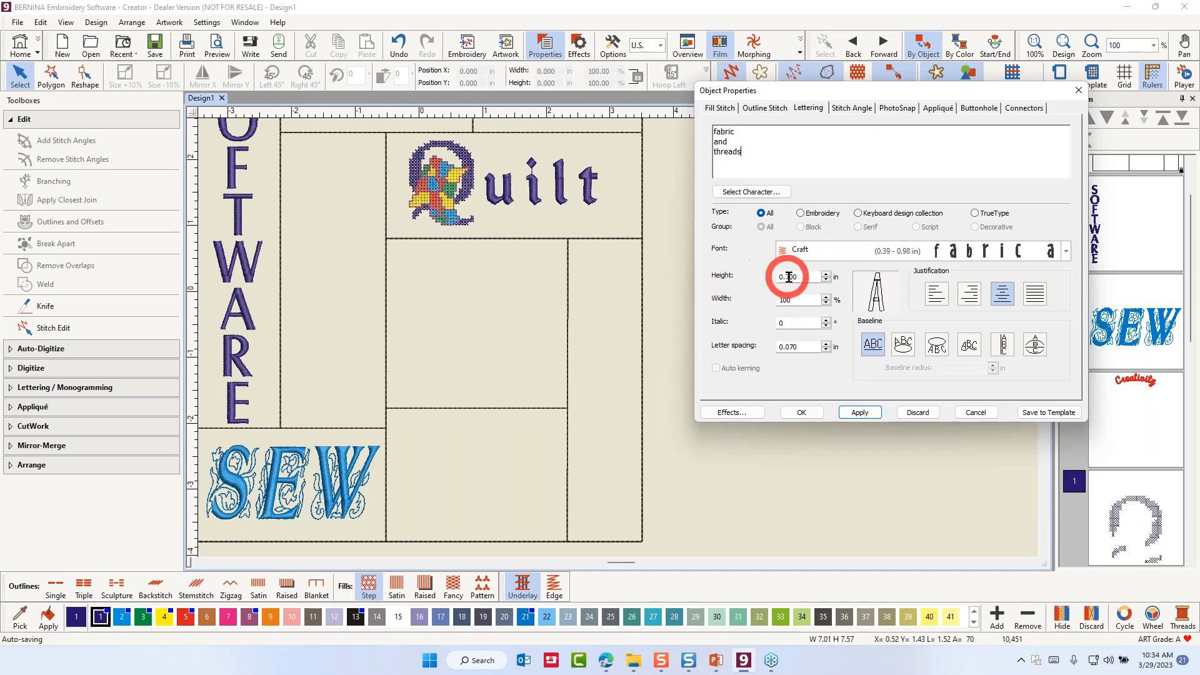
{"action": "left_click_drag", "start_coordinate": [799, 277], "coordinate": [762, 282]}
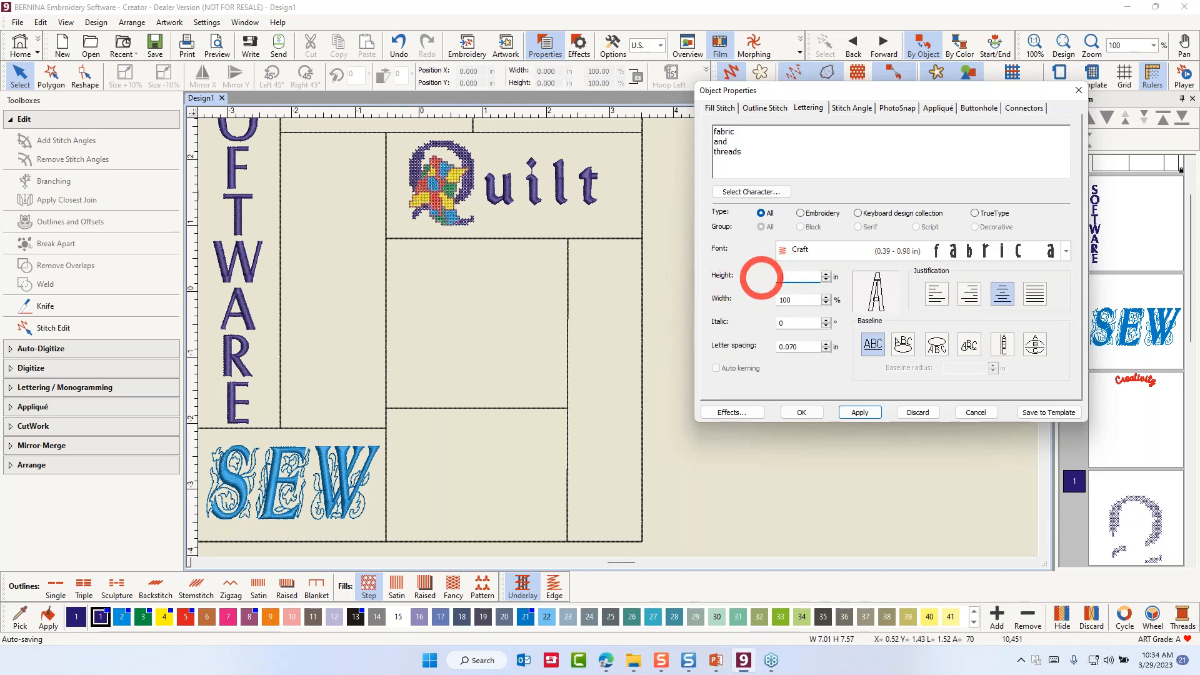
{"action": "left_click_drag", "start_coordinate": [794, 300], "coordinate": [756, 314]}
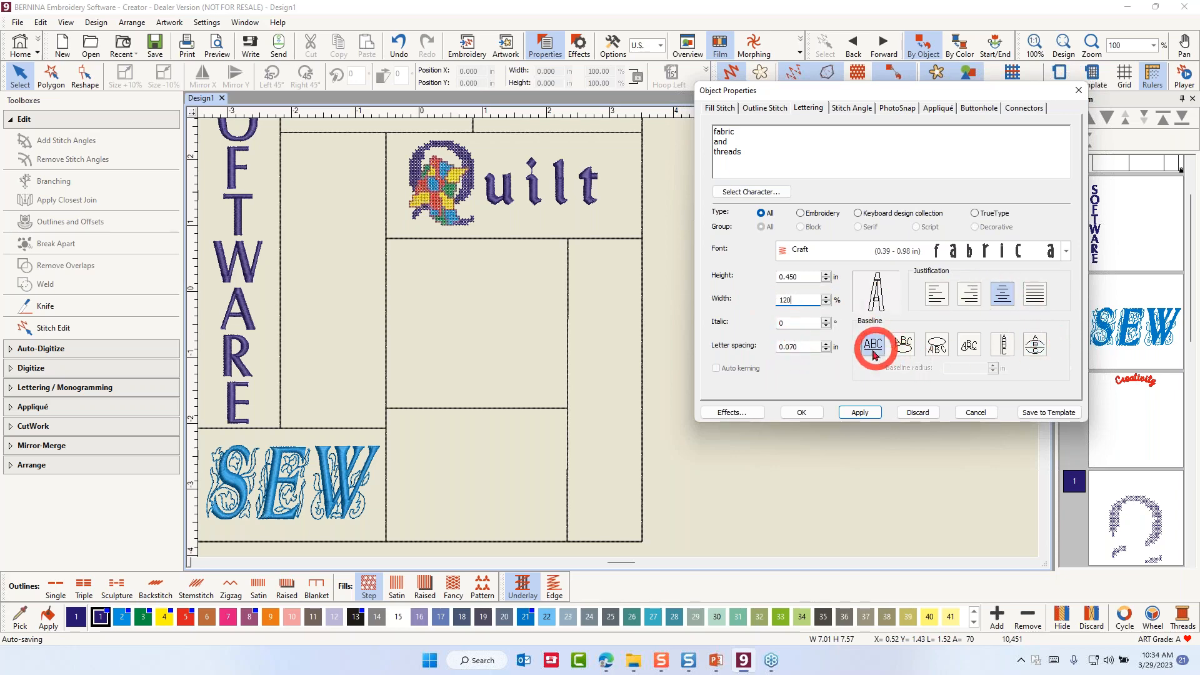
{"action": "left_click", "coordinate": [1036, 347]}
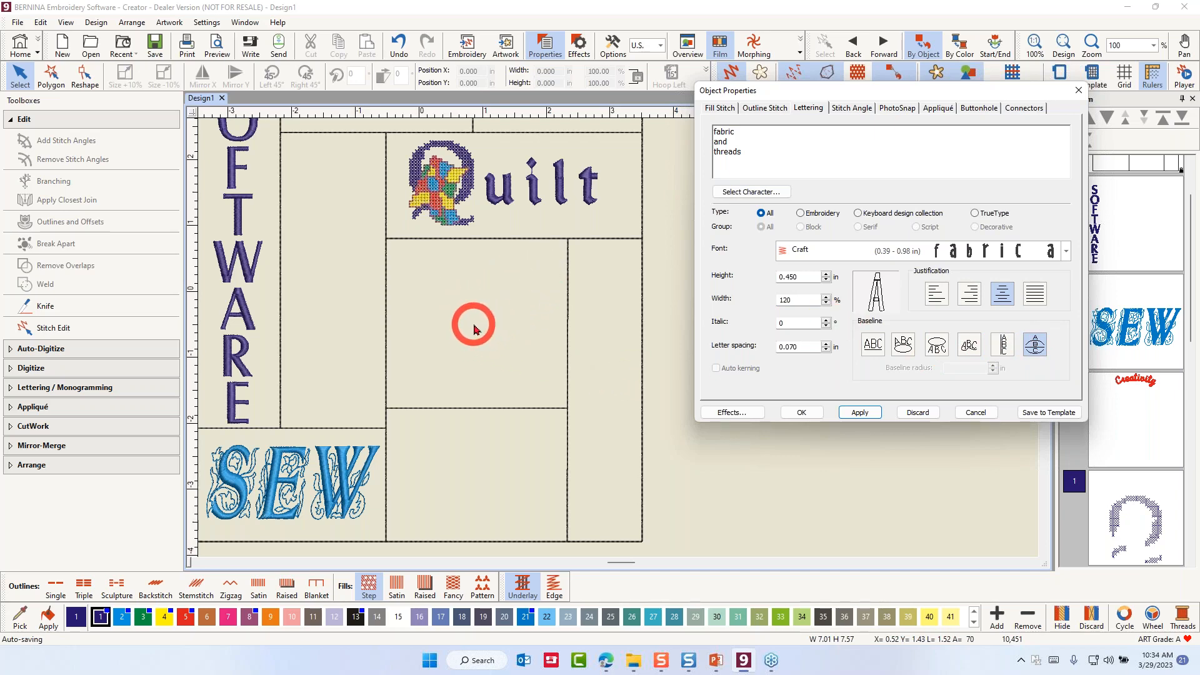
Step: Place the fabric and threads lettering on a circle of about 1.33 in radius centred in the box below Quilt
{"action": "left_click", "coordinate": [474, 328]}
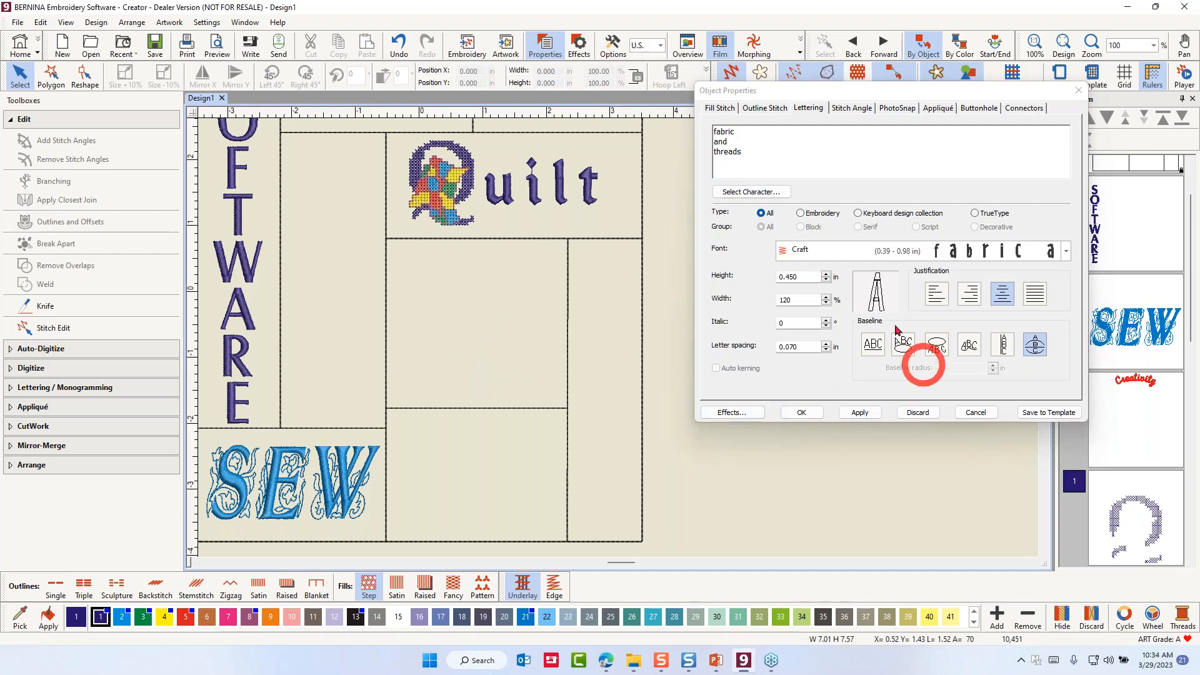
{"action": "left_click", "coordinate": [878, 411]}
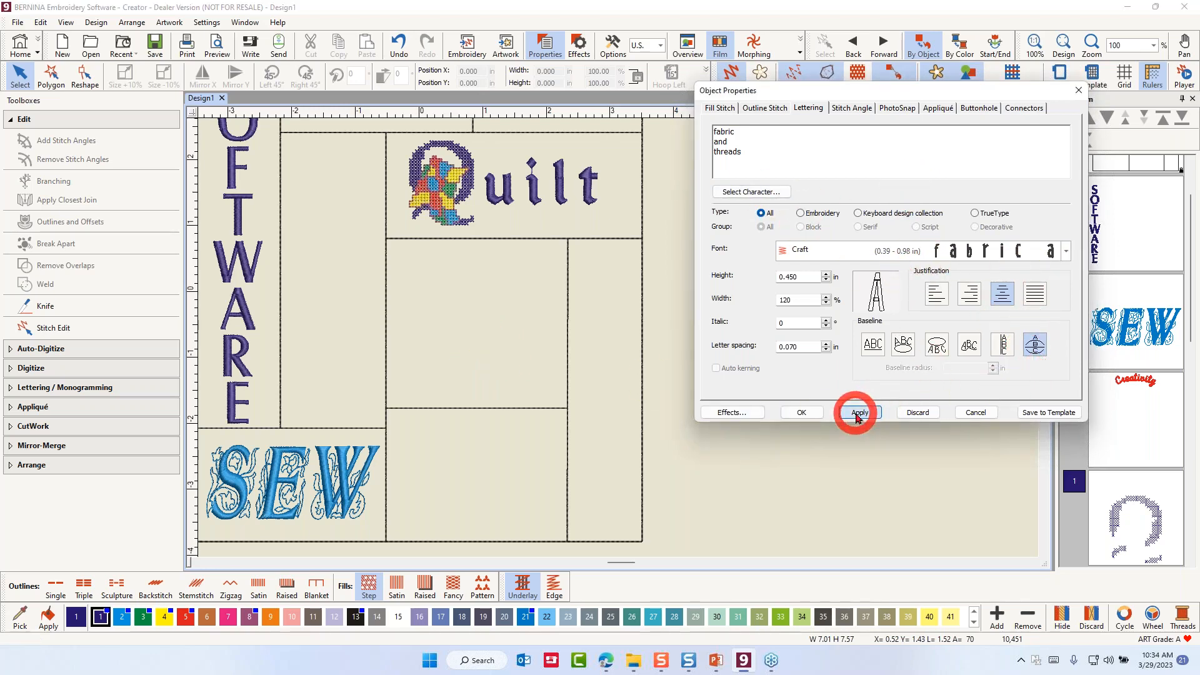
{"action": "left_click", "coordinate": [476, 319]}
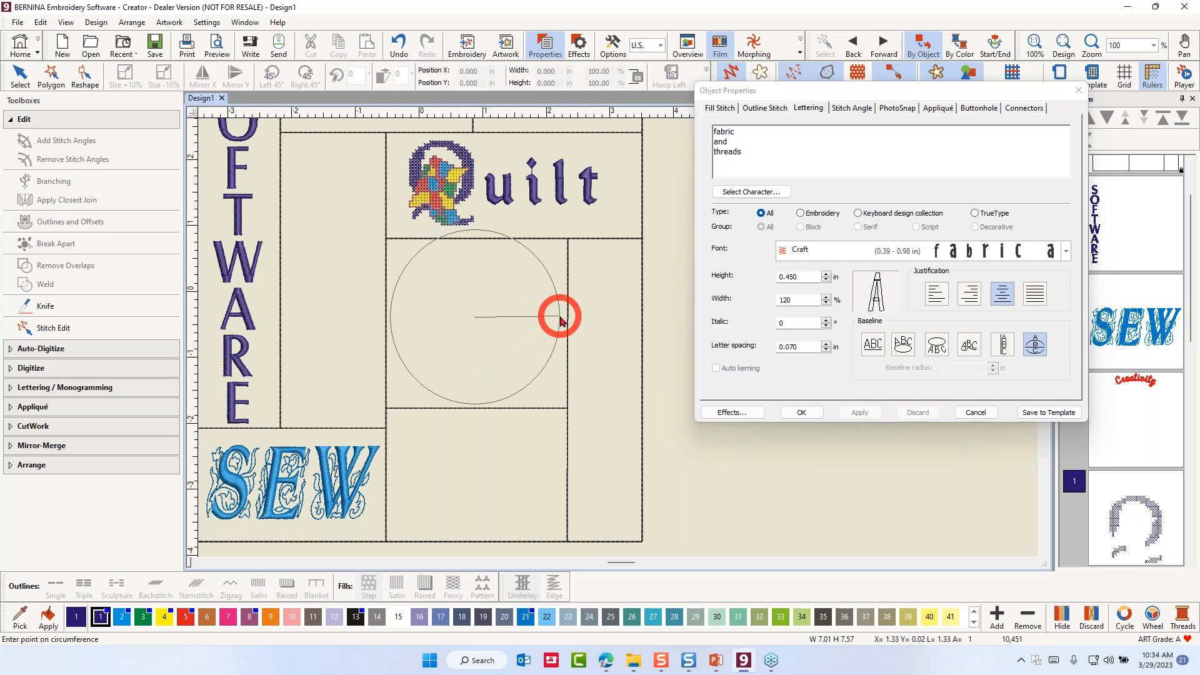
{"action": "left_click", "coordinate": [561, 318]}
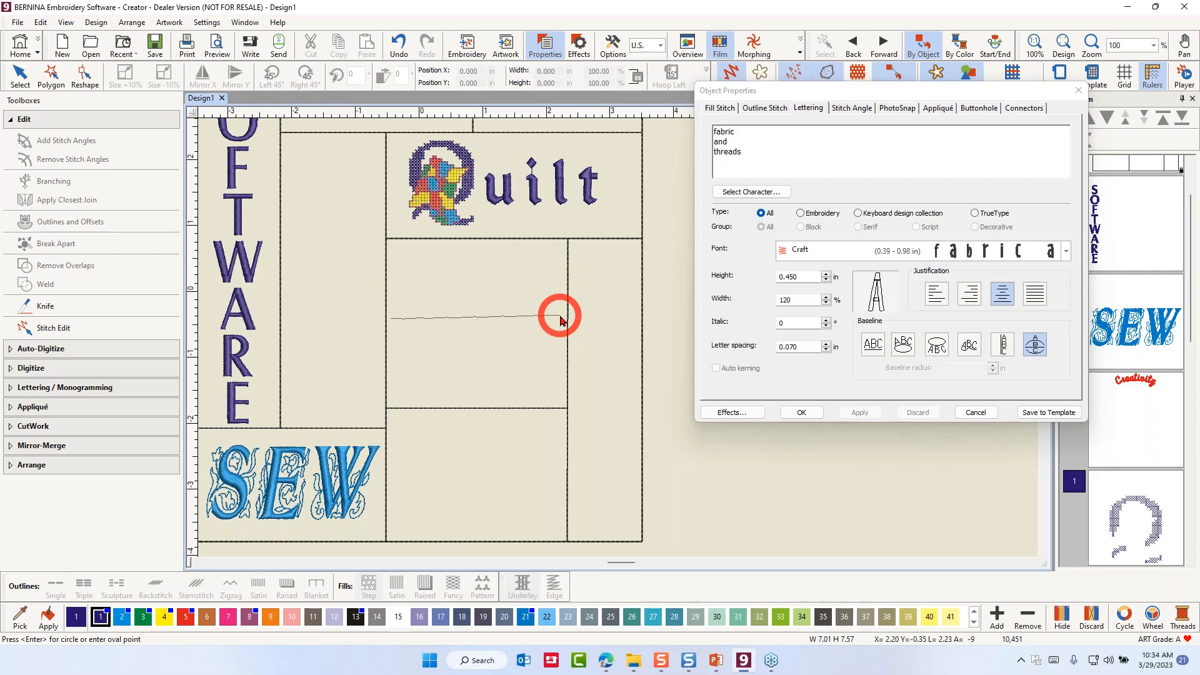
{"action": "key", "text": "Return"}
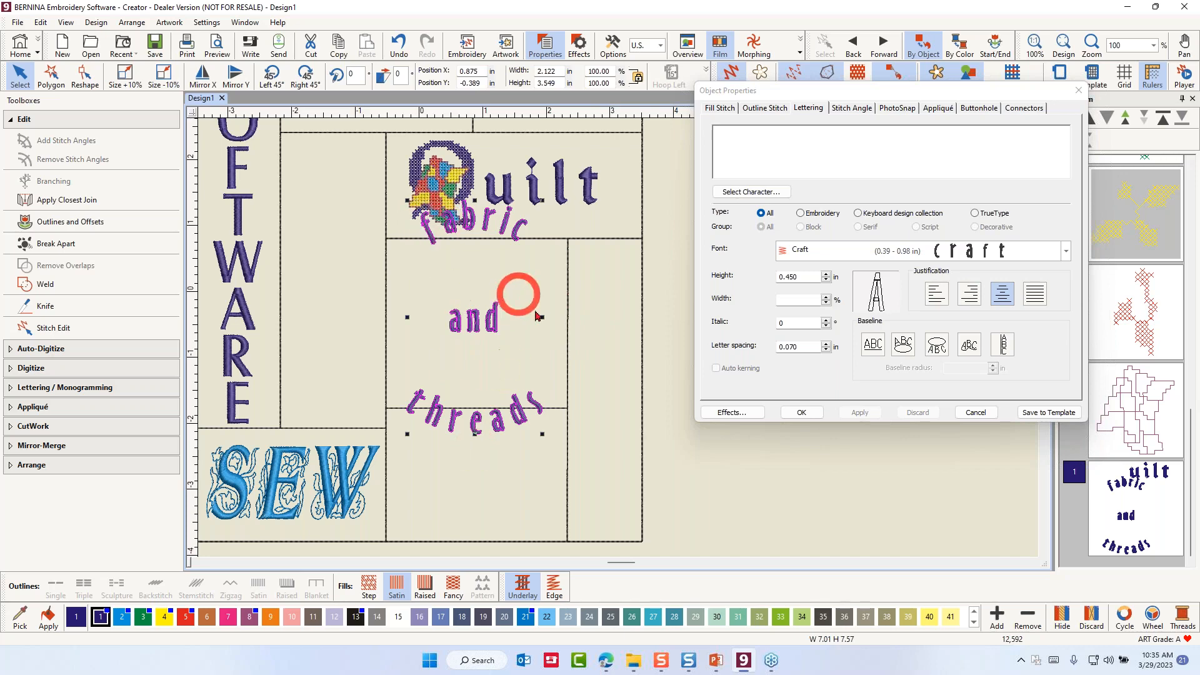
Step: Move the word fabric down about 0.84 in so it sits inside the box just above and
{"action": "left_click", "coordinate": [667, 268]}
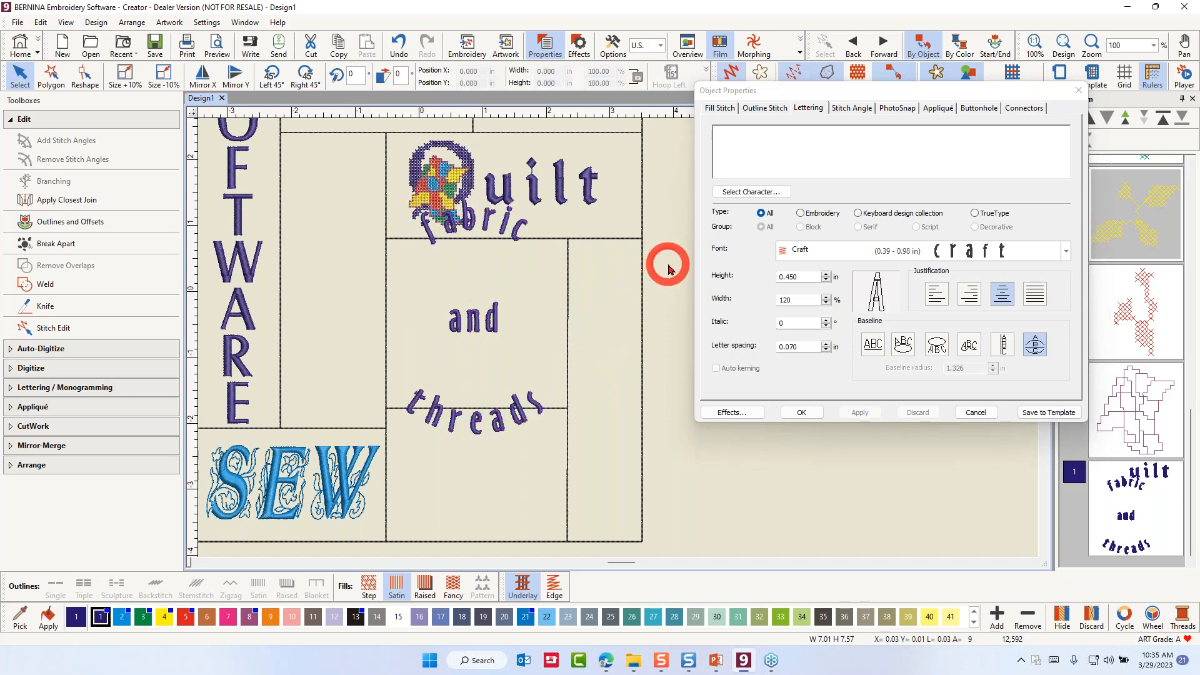
{"action": "left_click", "coordinate": [472, 229]}
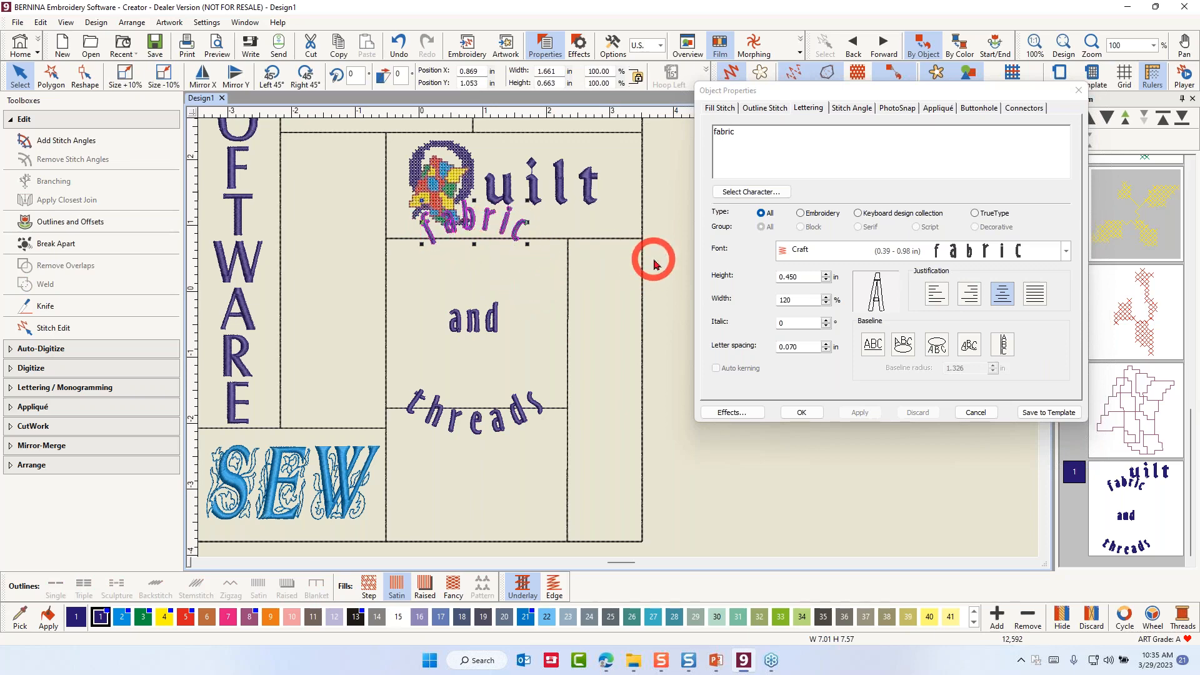
{"action": "key", "text": "Up"}
{"action": "key", "text": "Down"}
{"action": "key", "text": "Down"}
{"action": "key", "text": "Down"}
{"action": "key", "text": "Down"}
{"action": "key", "text": "Down"}
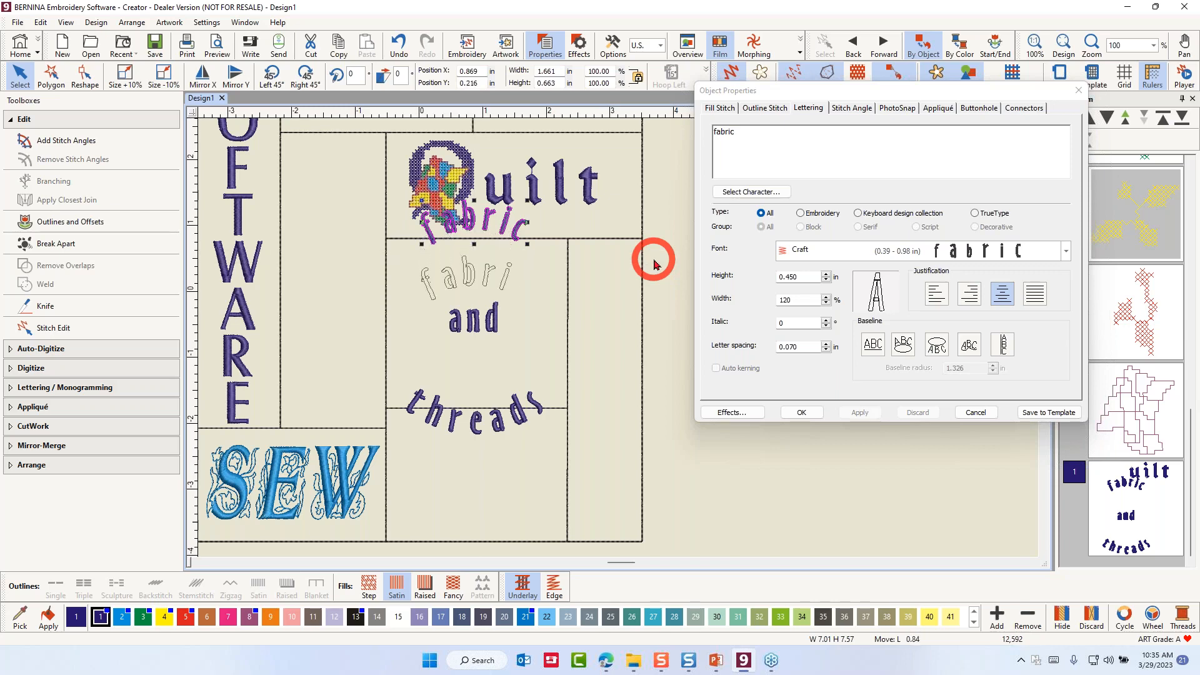
Step: Move the word threads straight up so it sits inside the box just below and
{"action": "left_click", "coordinate": [476, 436]}
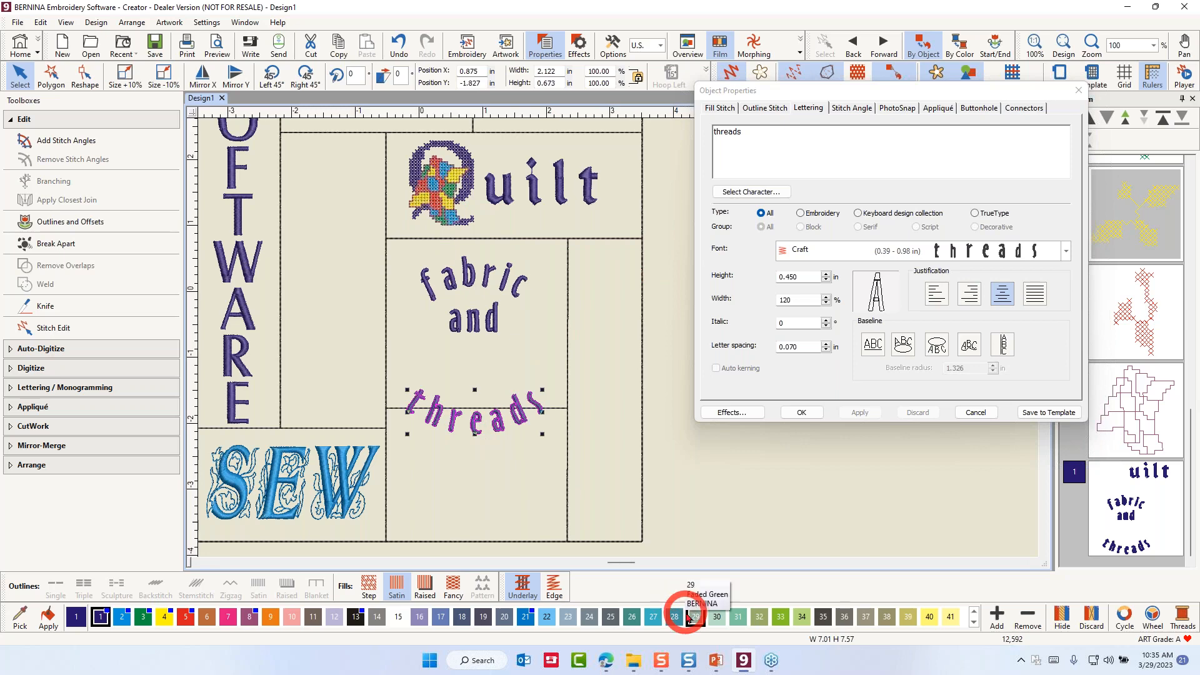
{"action": "key", "text": "Up"}
{"action": "key", "text": "Up"}
{"action": "key", "text": "Up"}
{"action": "key", "text": "Up"}
{"action": "key", "text": "Up"}
{"action": "key", "text": "Up"}
{"action": "key", "text": "Up"}
{"action": "key", "text": "Up"}
{"action": "key", "text": "Up"}
{"action": "key", "text": "Up"}
{"action": "key", "text": "Up"}
{"action": "key", "text": "Up"}
{"action": "key", "text": "Up"}
{"action": "key", "text": "Up"}
{"action": "key", "text": "Up"}
{"action": "key", "text": "Up"}
{"action": "key", "text": "Up"}
{"action": "key", "text": "Up"}
{"action": "key", "text": "Up"}
{"action": "key", "text": "Up"}
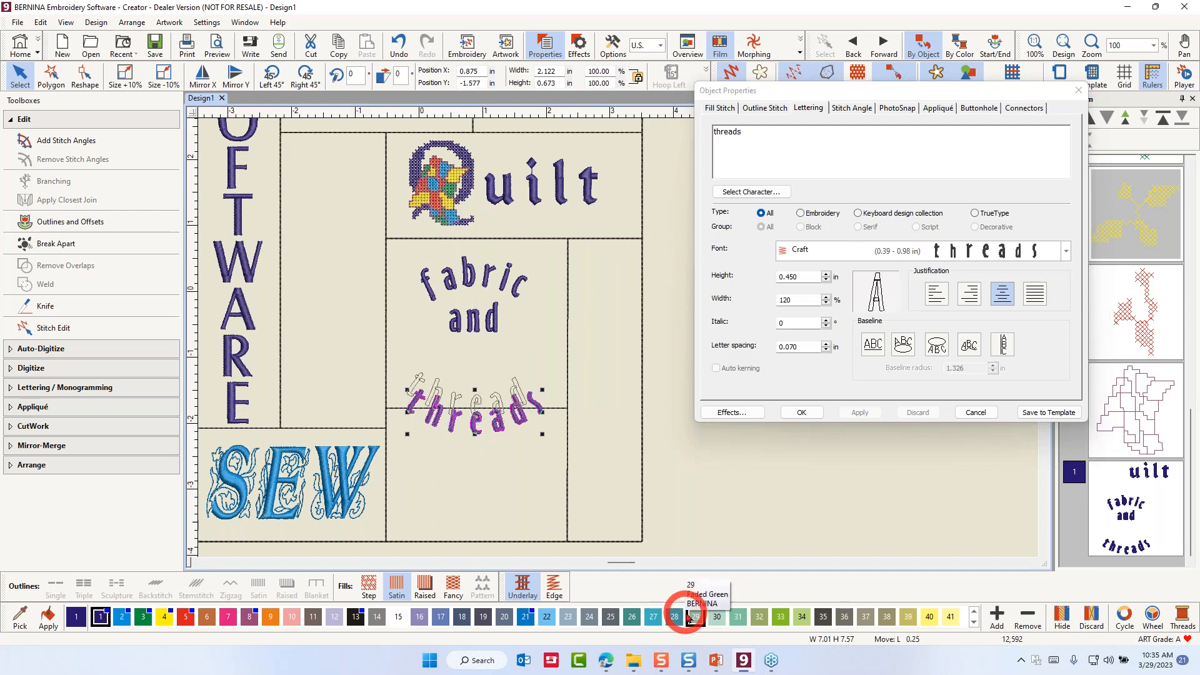
{"action": "key", "text": "Up"}
{"action": "key", "text": "Up"}
{"action": "key", "text": "Up"}
{"action": "key", "text": "Up"}
{"action": "key", "text": "Up"}
{"action": "key", "text": "Up"}
{"action": "key", "text": "Up"}
{"action": "key", "text": "Up"}
{"action": "key", "text": "Up"}
{"action": "key", "text": "Up"}
{"action": "key", "text": "Up"}
{"action": "key", "text": "Up"}
{"action": "key", "text": "Up"}
{"action": "key", "text": "Up"}
{"action": "key", "text": "Up"}
{"action": "key", "text": "Up"}
{"action": "key", "text": "Up"}
{"action": "key", "text": "Up"}
{"action": "key", "text": "Up"}
{"action": "key", "text": "Up"}
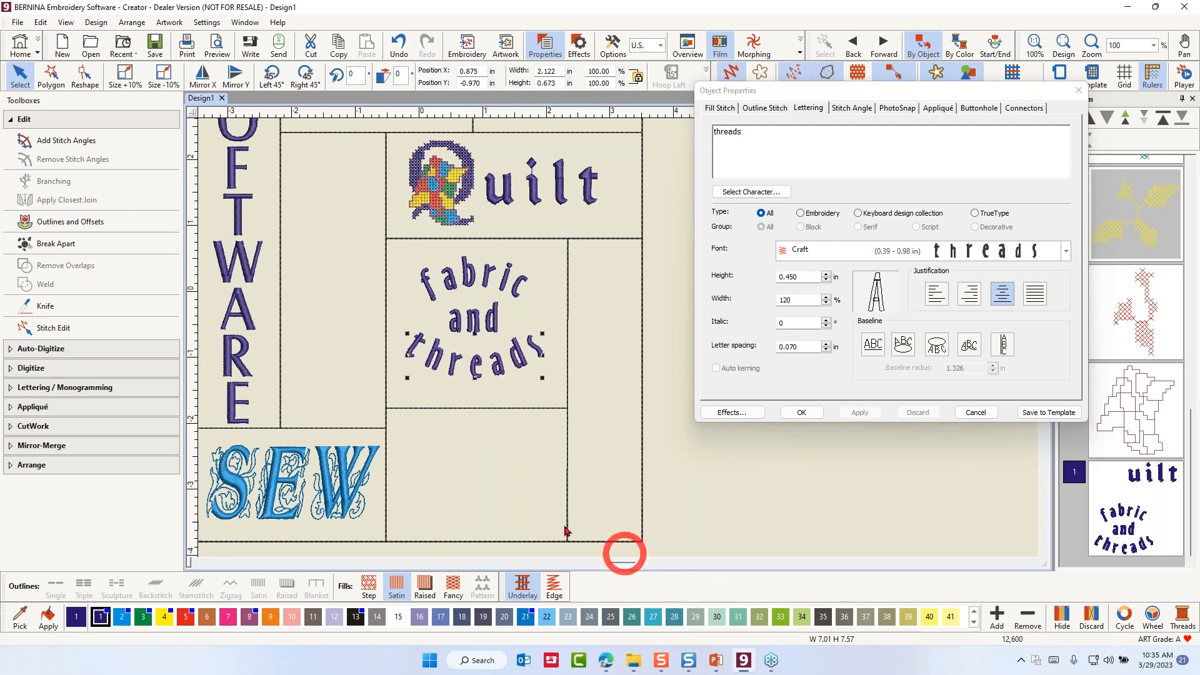
{"action": "left_click", "coordinate": [719, 523]}
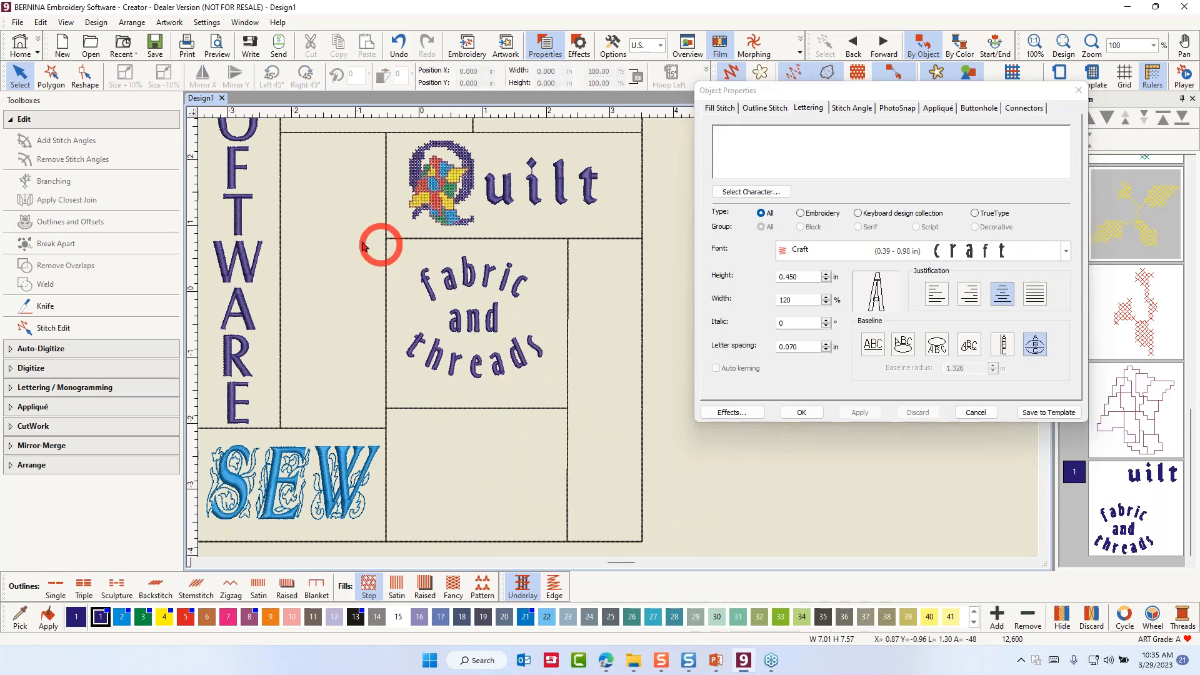
Step: Recolour the words fabric, and, threads with green colour 3
{"action": "left_click_drag", "start_coordinate": [600, 395], "coordinate": [601, 395]}
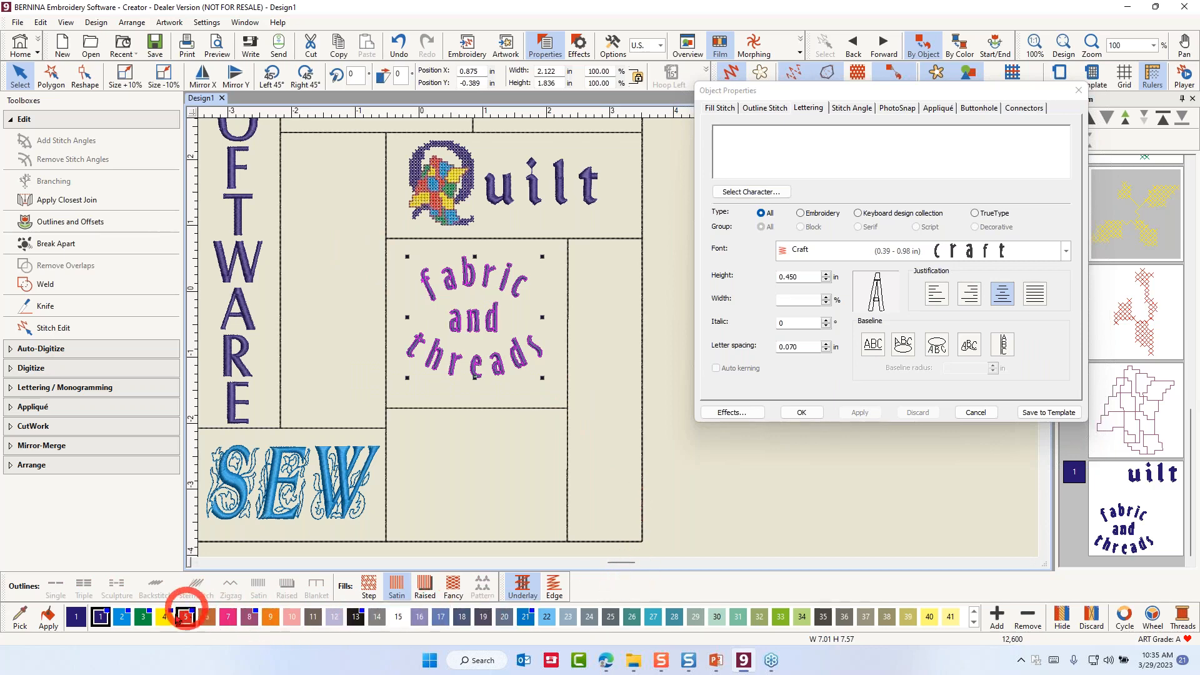
{"action": "left_click", "coordinate": [143, 617]}
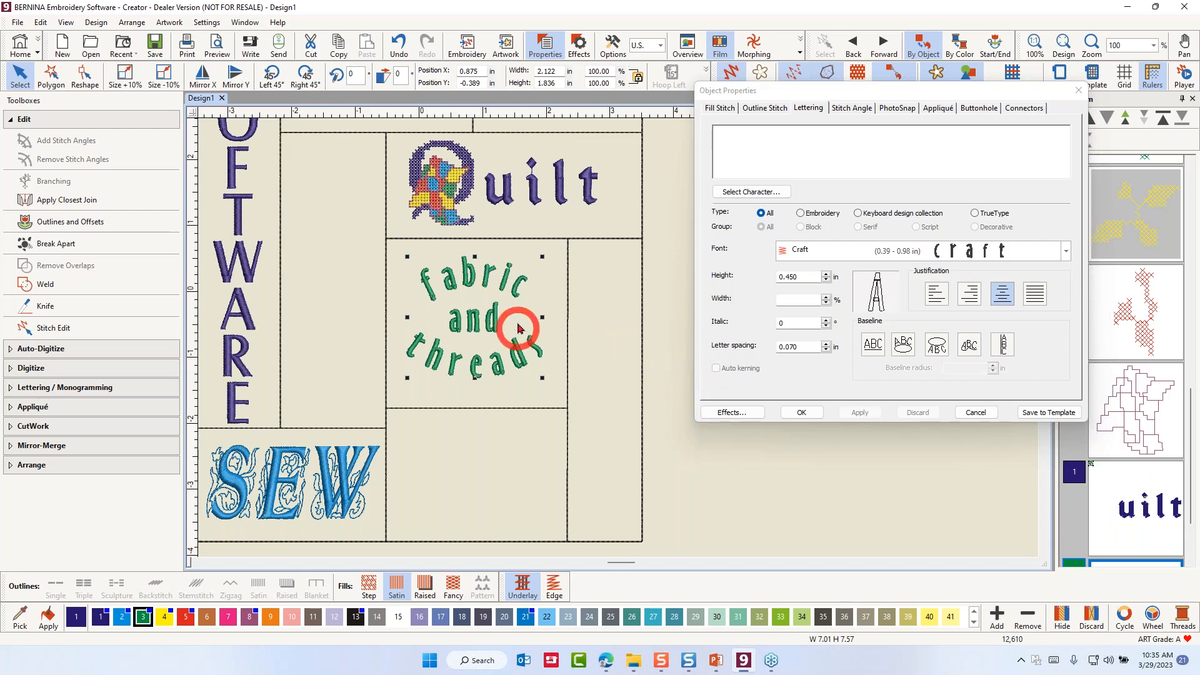
{"action": "right_click", "coordinate": [489, 331]}
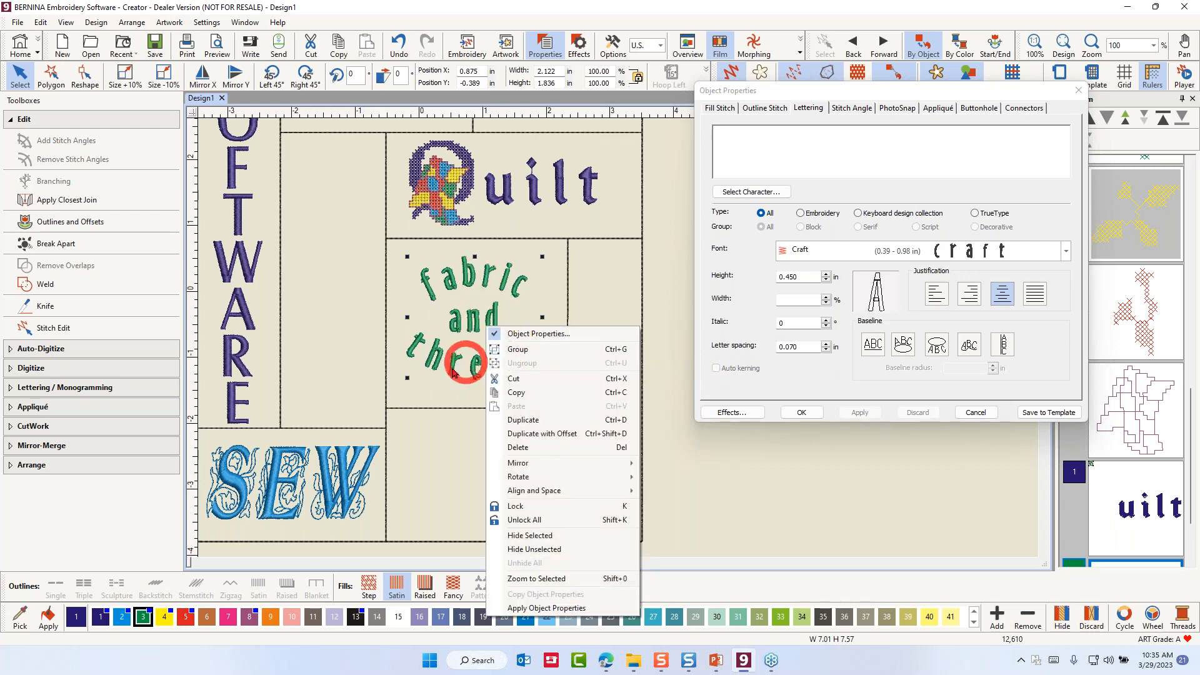
{"action": "left_click", "coordinate": [665, 267]}
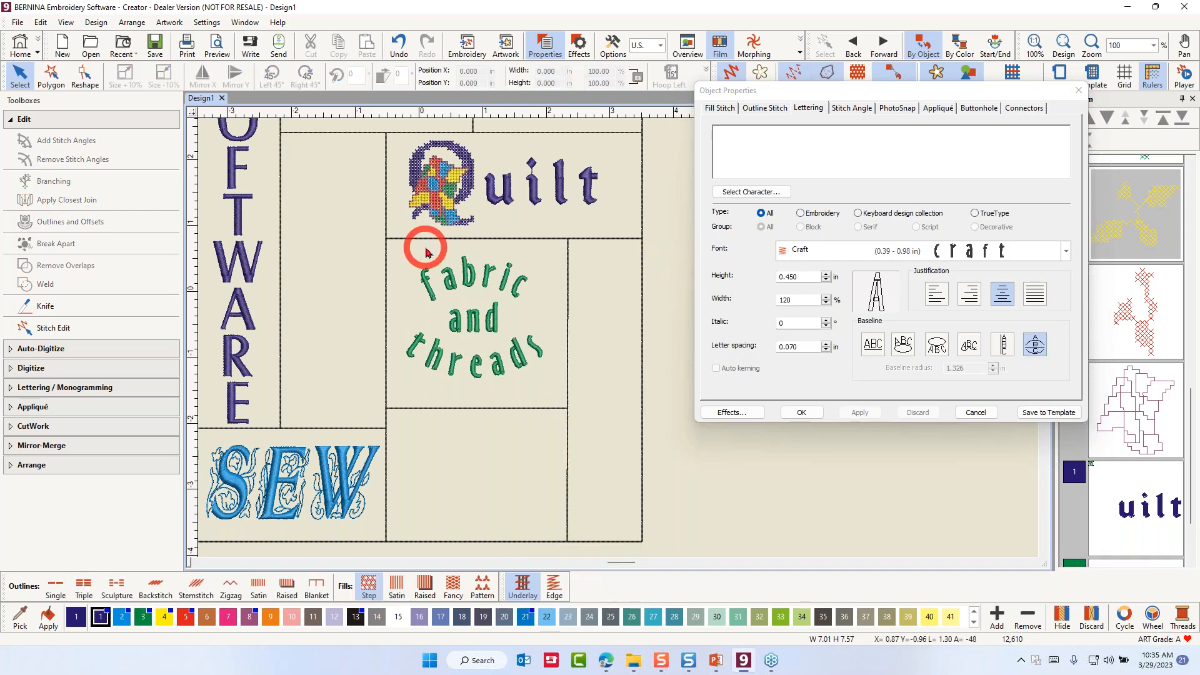
Step: Space the words fabric, and, threads evenly down and group them
{"action": "left_click_drag", "start_coordinate": [348, 242], "coordinate": [564, 391]}
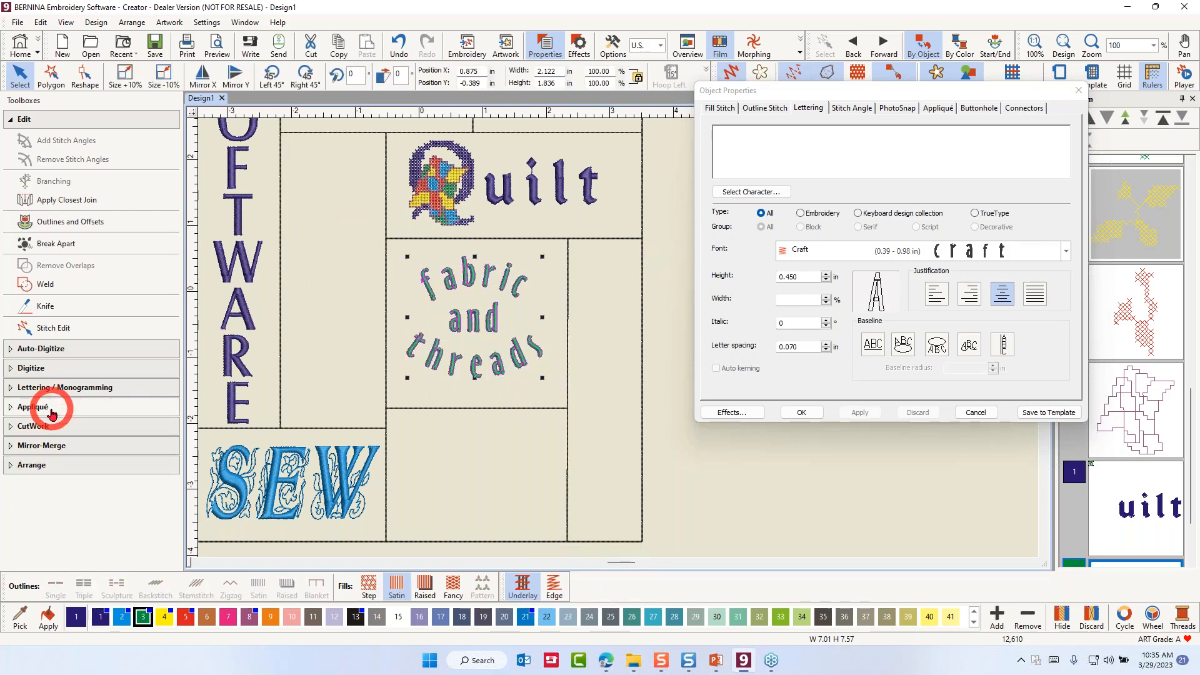
{"action": "left_click", "coordinate": [34, 464]}
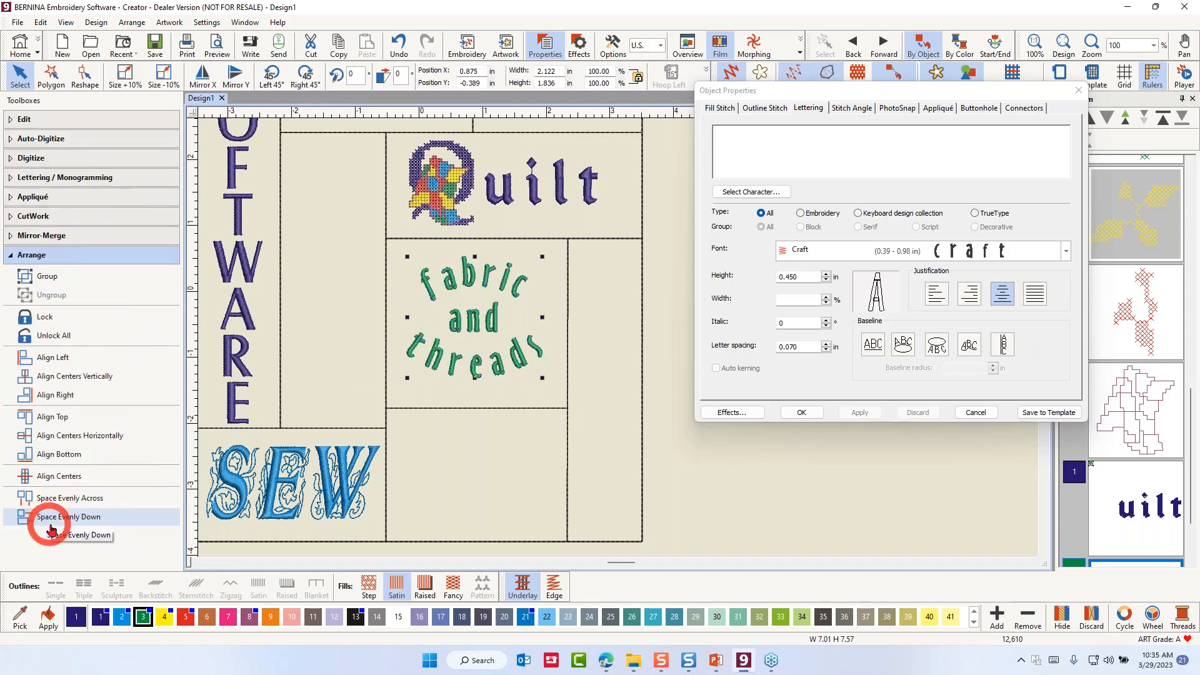
{"action": "left_click", "coordinate": [84, 521]}
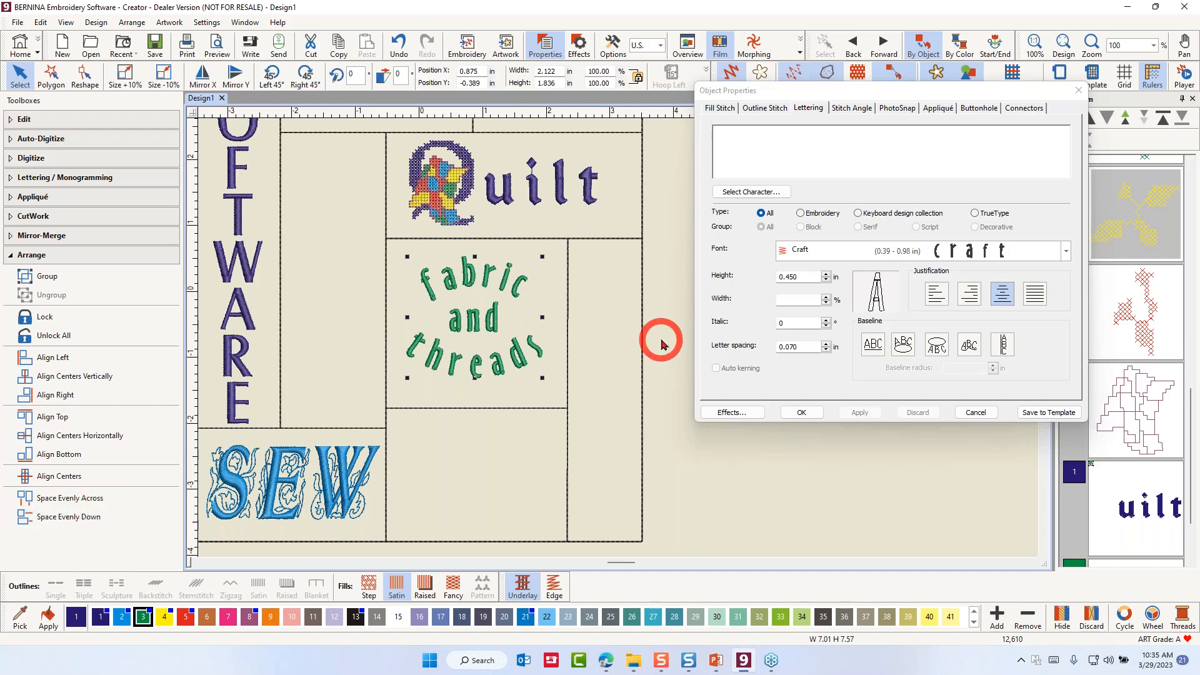
{"action": "right_click", "coordinate": [478, 327]}
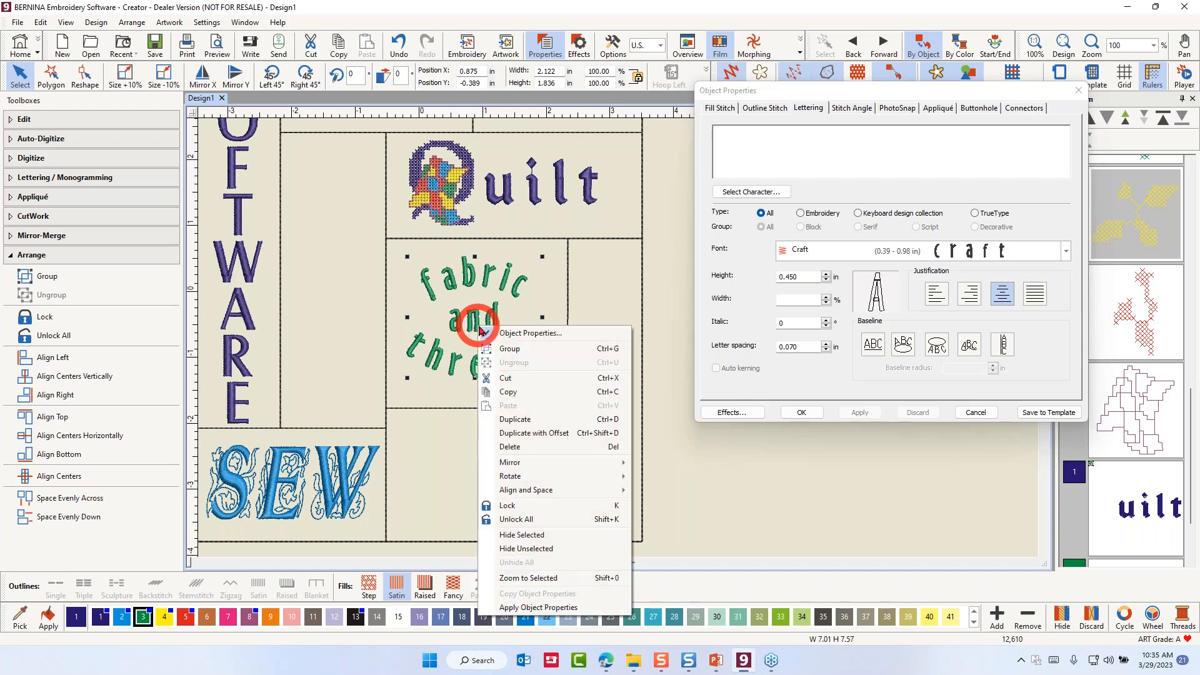
{"action": "left_click", "coordinate": [512, 350]}
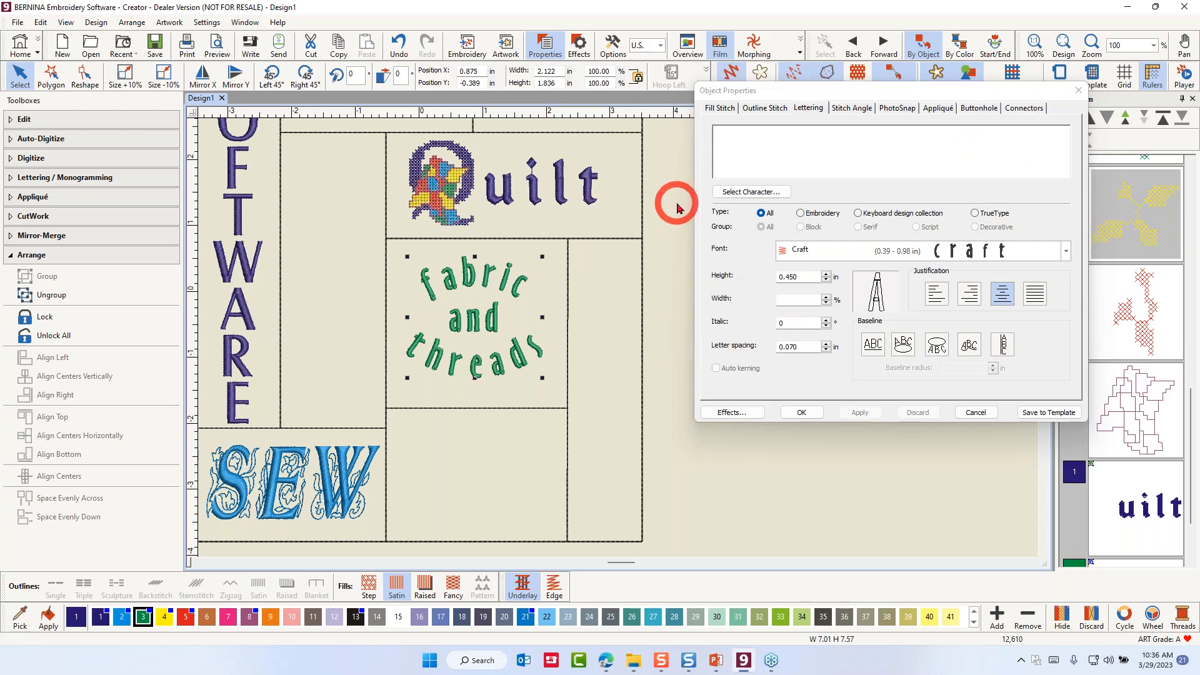
Step: Enter the lettering C^O^L^O^R with the Free Line Vertical baseline and the Croissant font
{"action": "left_click", "coordinate": [724, 135]}
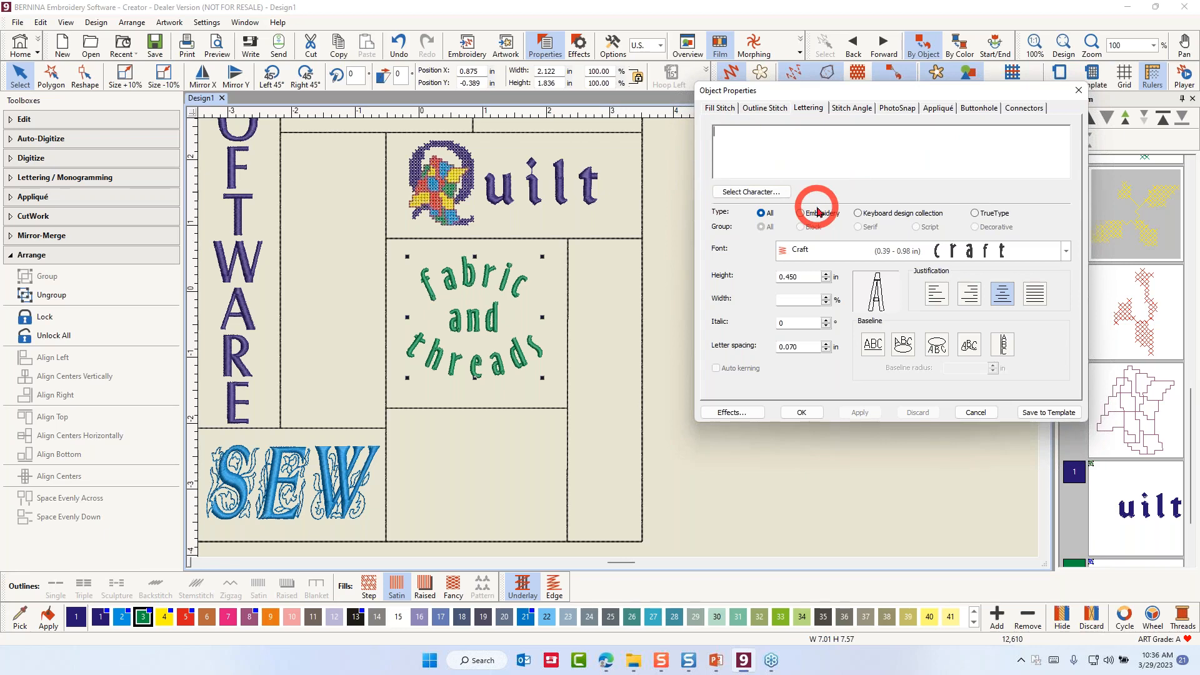
{"action": "type", "text": "Q"}
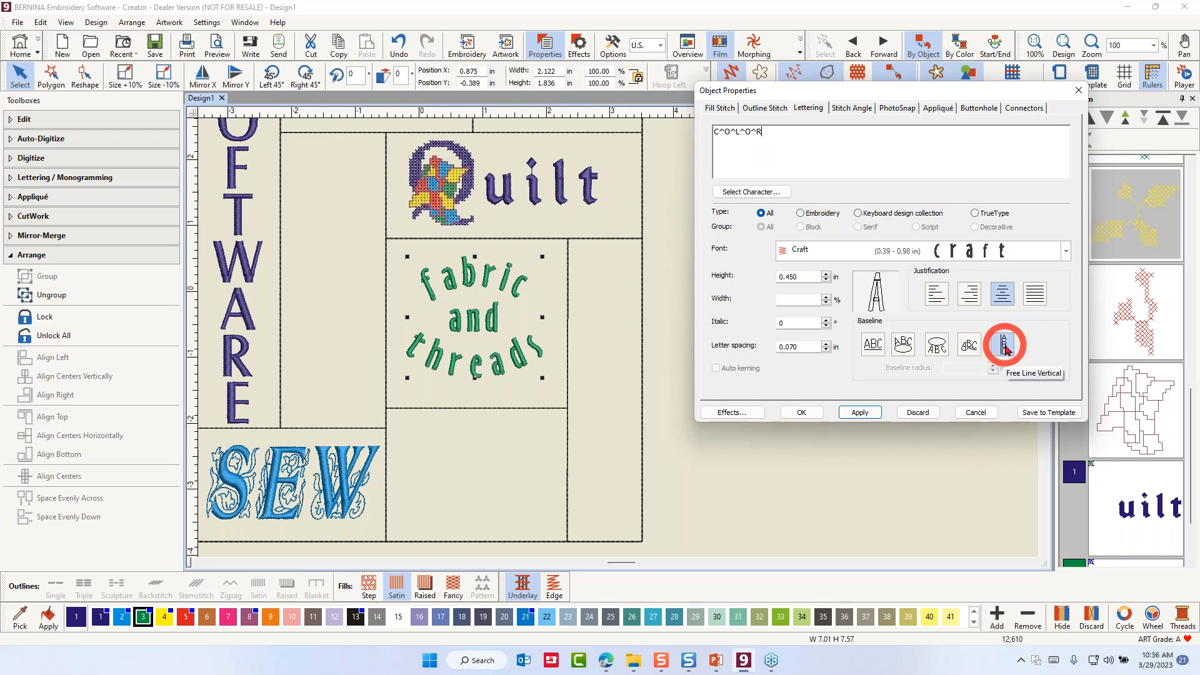
{"action": "left_click", "coordinate": [1005, 345]}
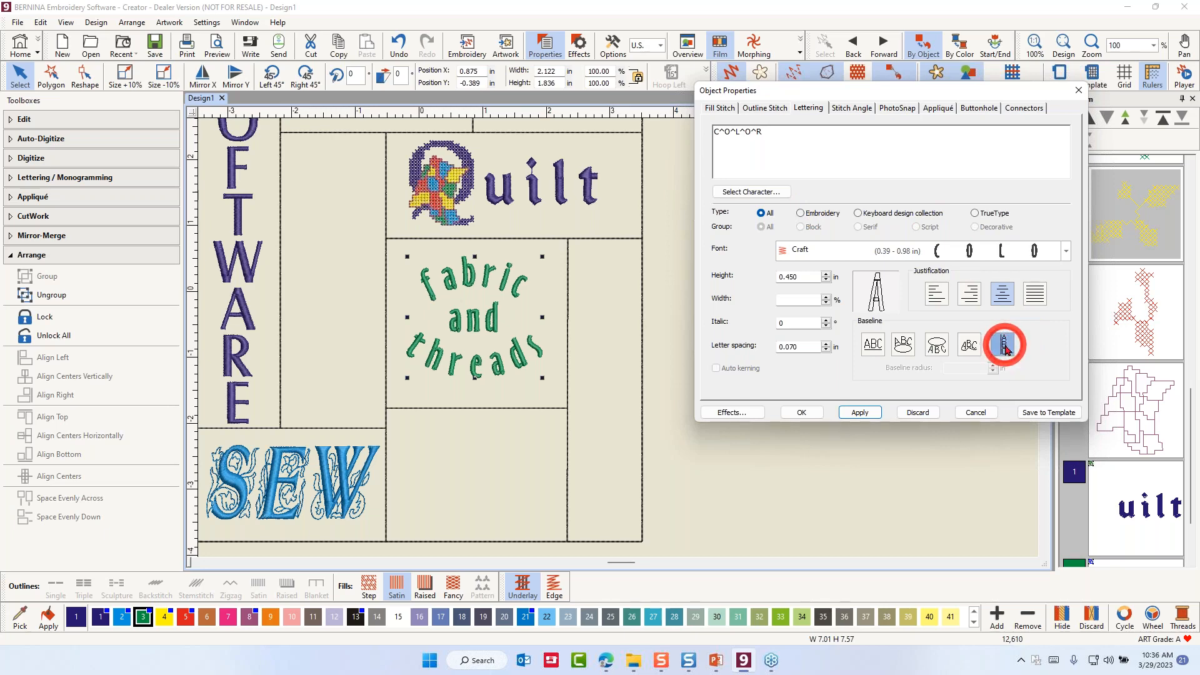
{"action": "left_click", "coordinate": [1067, 253]}
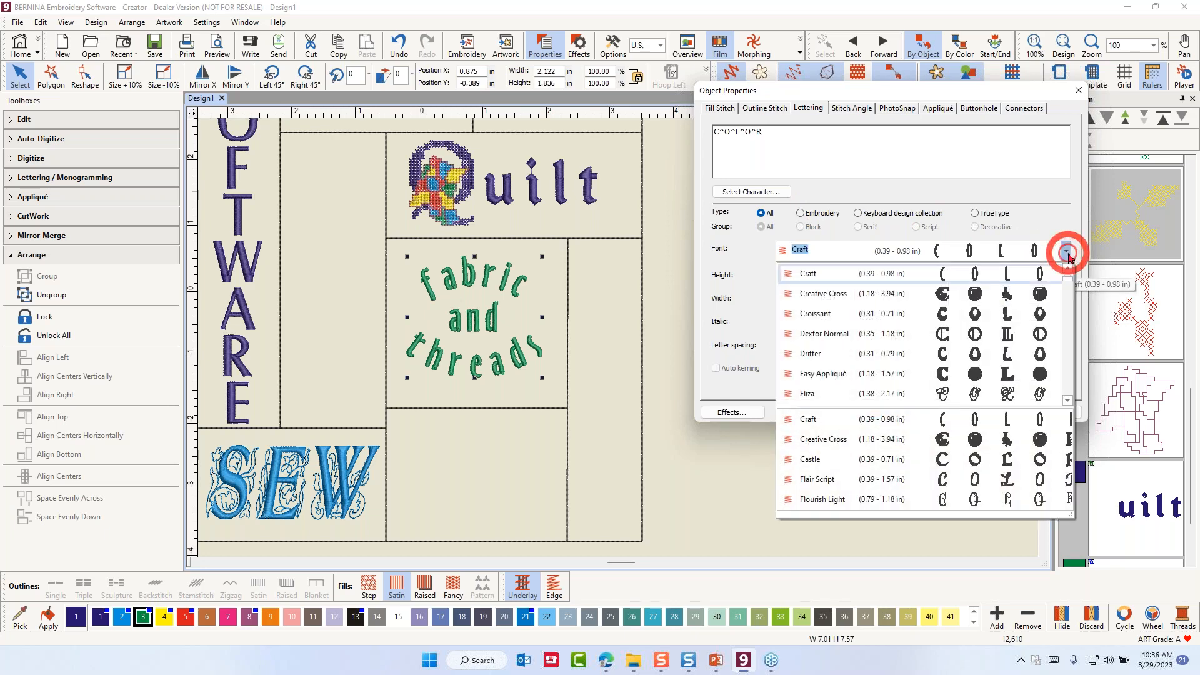
{"action": "left_click", "coordinate": [807, 314]}
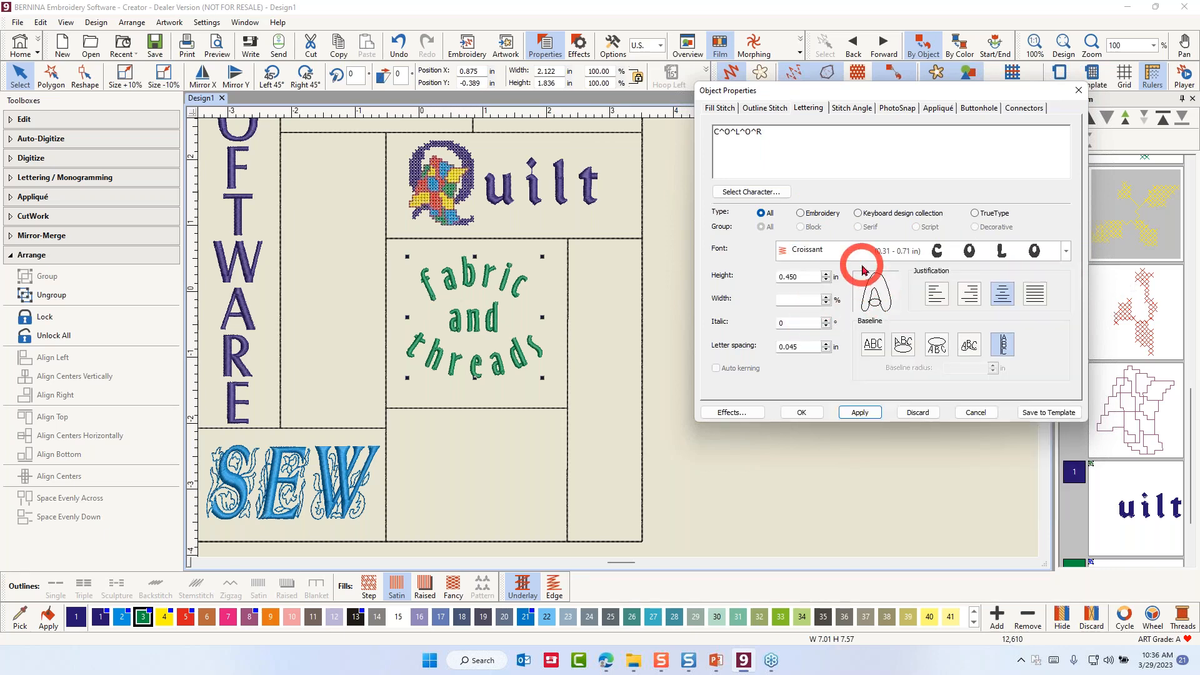
Step: Set the C^O^L^O^R lettering's height to 0.6 in and letter spacing to 0.1 in and apply it to the selected fabric and threads group
{"action": "left_click_drag", "start_coordinate": [803, 276], "coordinate": [744, 291]}
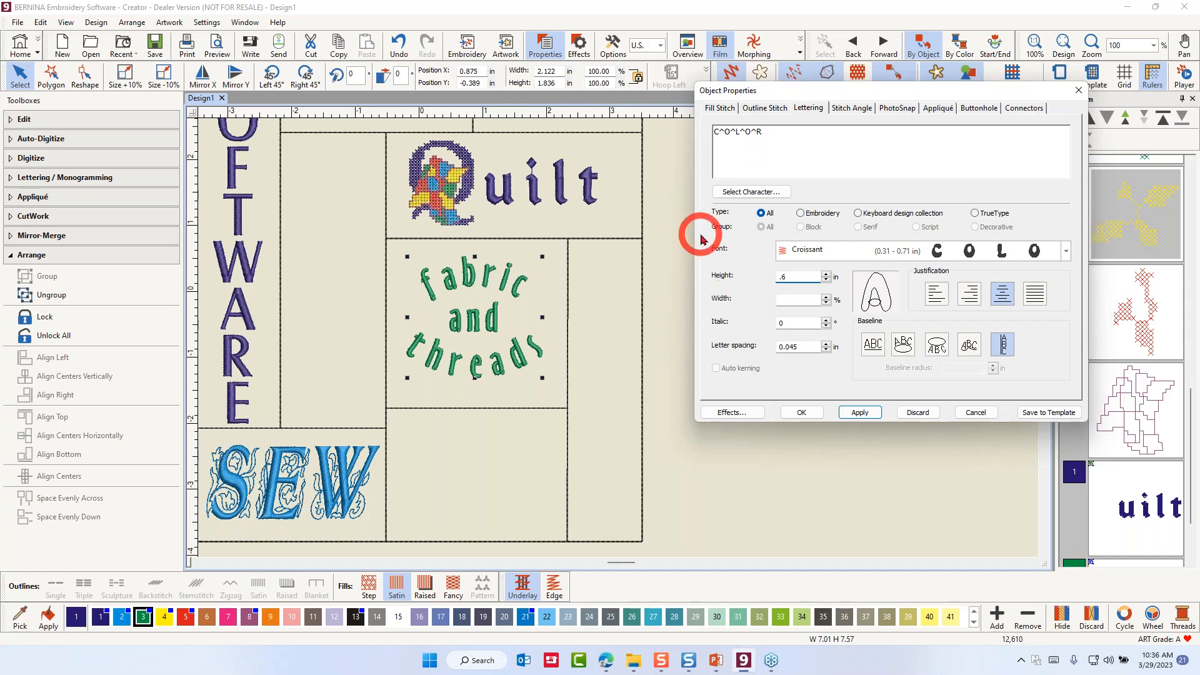
{"action": "left_click_drag", "start_coordinate": [804, 347], "coordinate": [740, 341]}
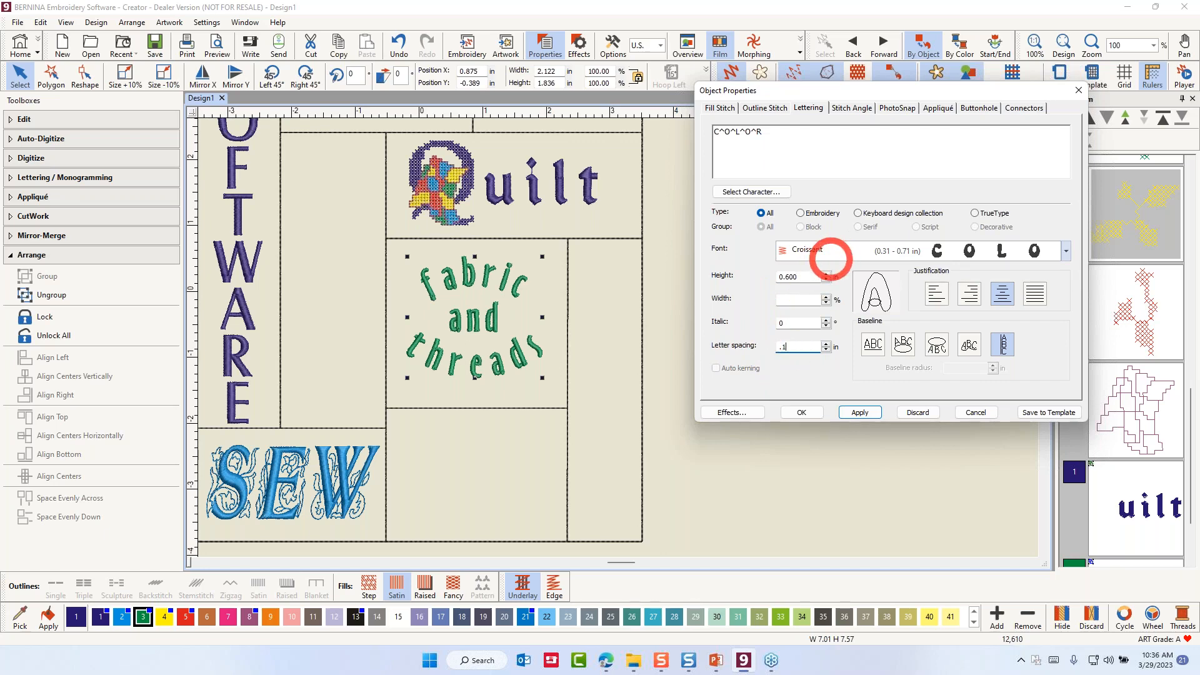
{"action": "left_click", "coordinate": [858, 411]}
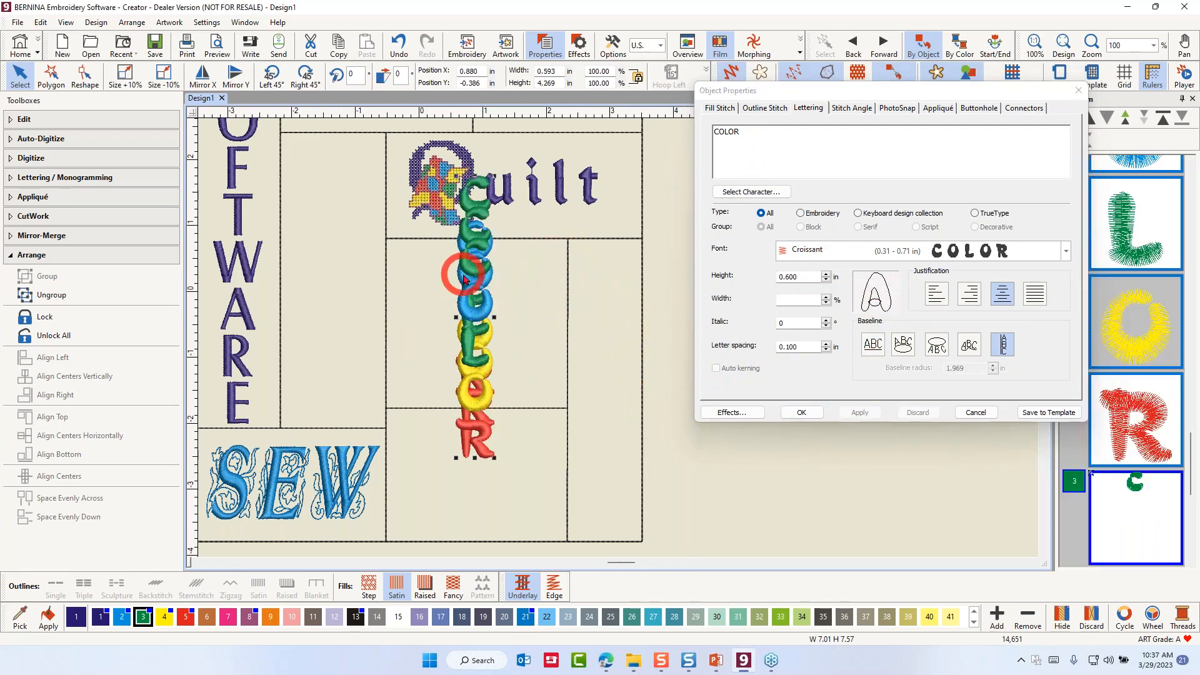
Step: Move the overlapping COLOR lettering off the Quilt word and delete it
{"action": "left_click_drag", "start_coordinate": [483, 271], "coordinate": [637, 301]}
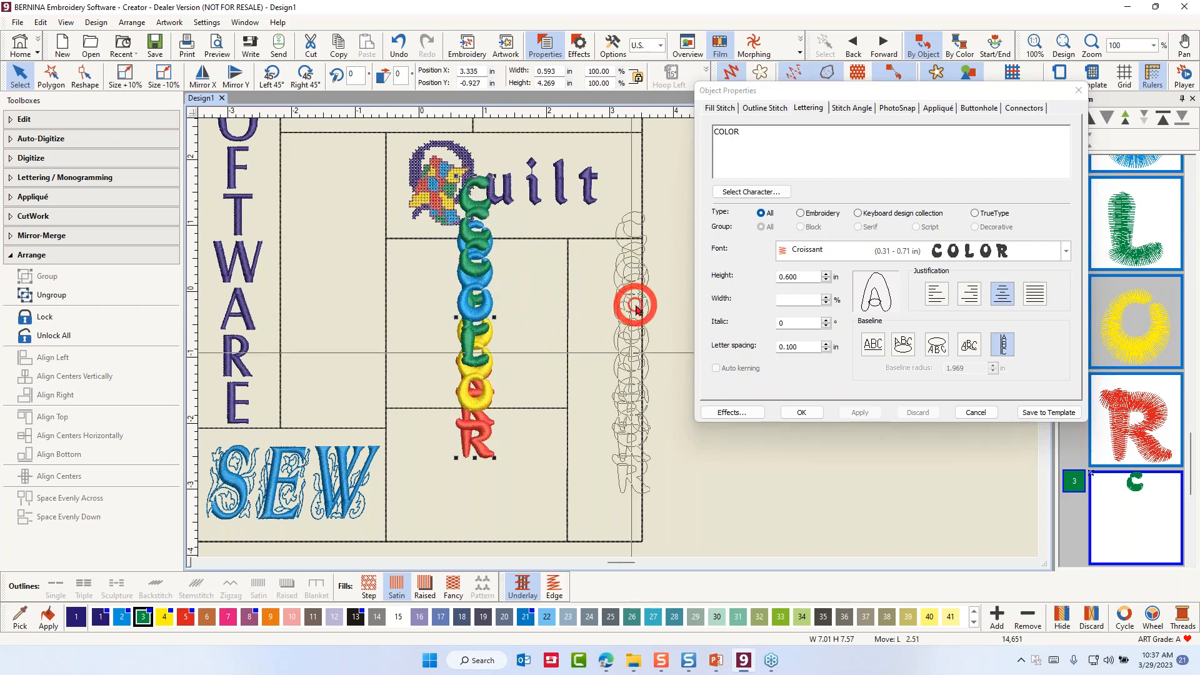
{"action": "left_click", "coordinate": [685, 423]}
{"action": "left_click", "coordinate": [637, 306]}
{"action": "key", "text": "Delete"}
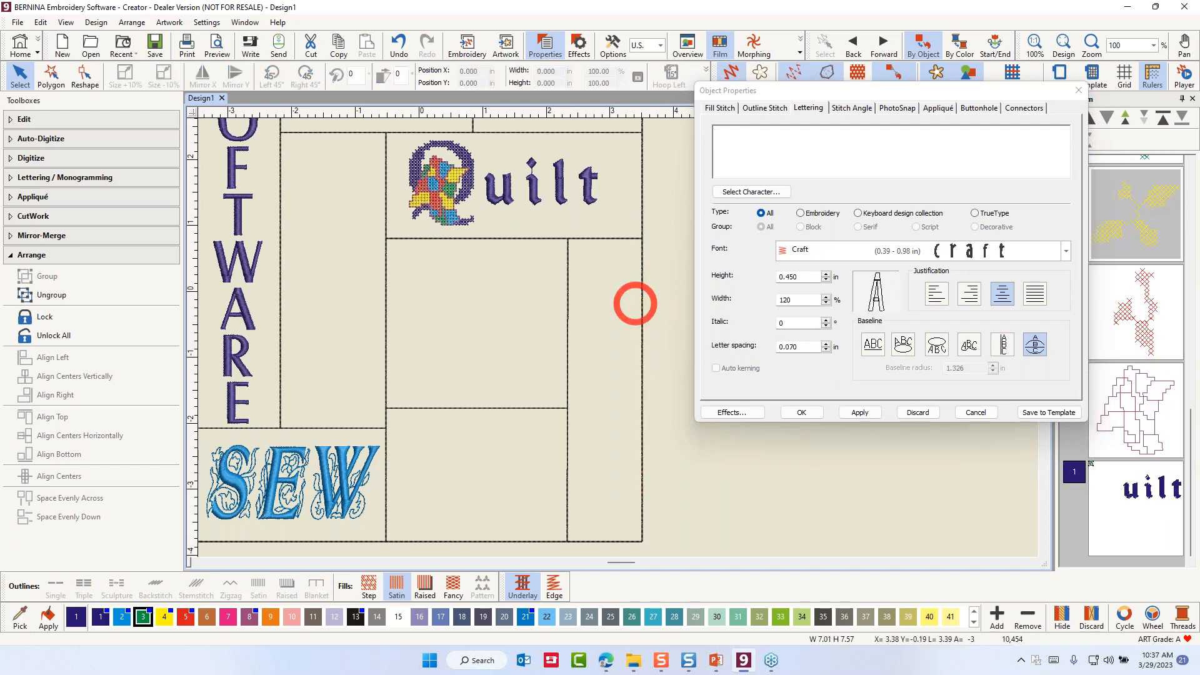
Step: Enter new lettering C^O^L^O^R with a height of 0.6 in and letter spacing of 0.1 in
{"action": "left_click", "coordinate": [723, 139]}
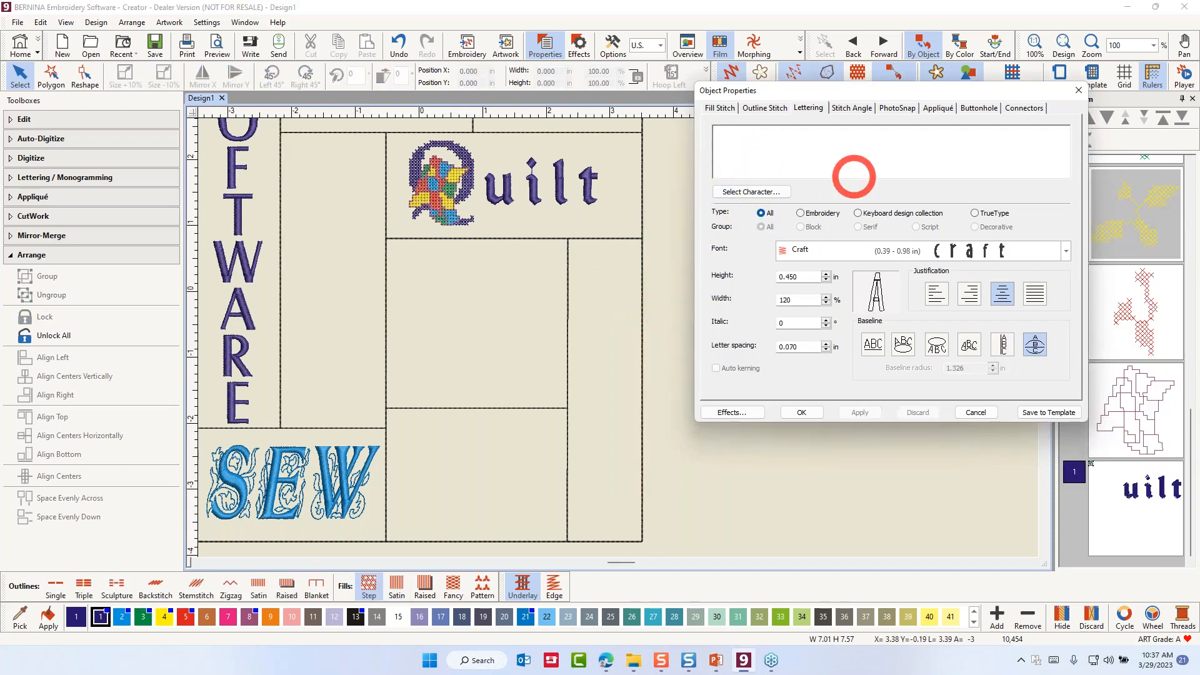
{"action": "type", "text": "C^O^L^O^R"}
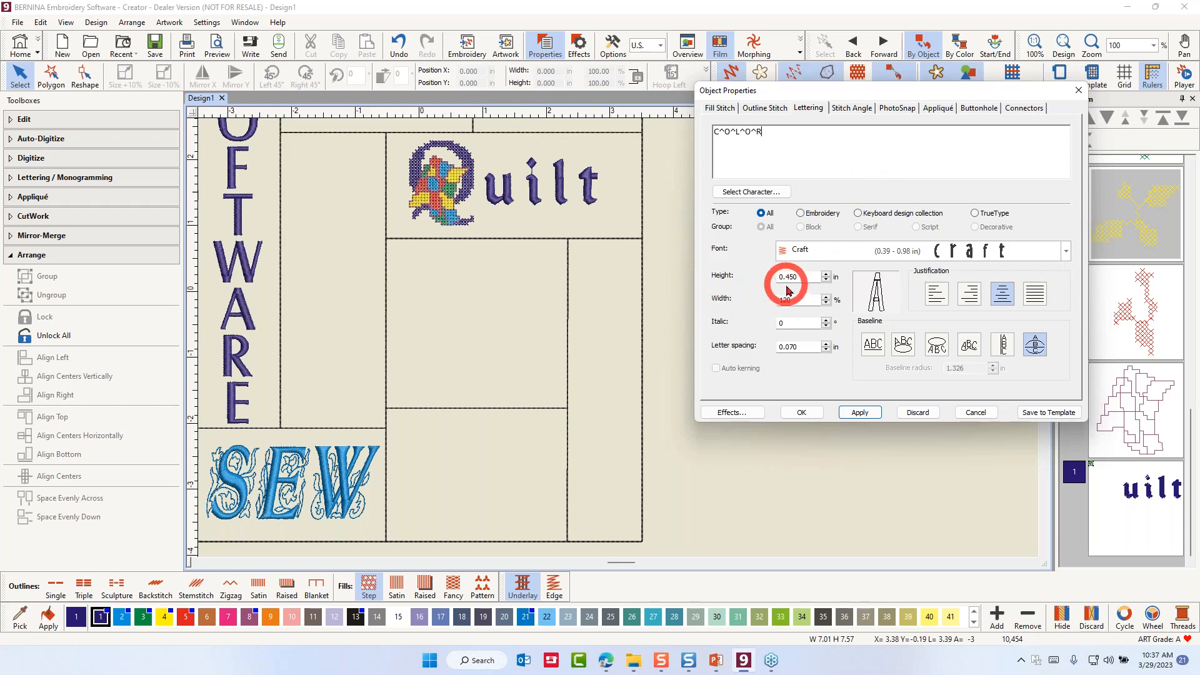
{"action": "left_click_drag", "start_coordinate": [805, 277], "coordinate": [752, 279]}
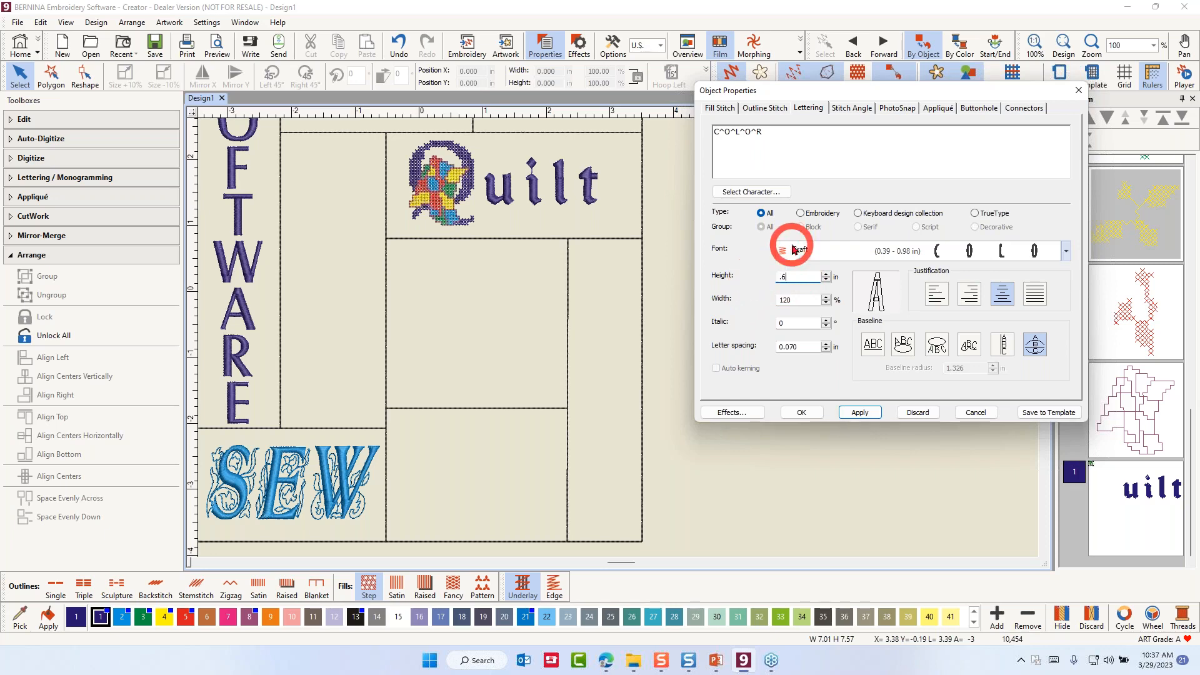
{"action": "left_click_drag", "start_coordinate": [807, 346], "coordinate": [752, 352]}
{"action": "type", "text": ".1"}
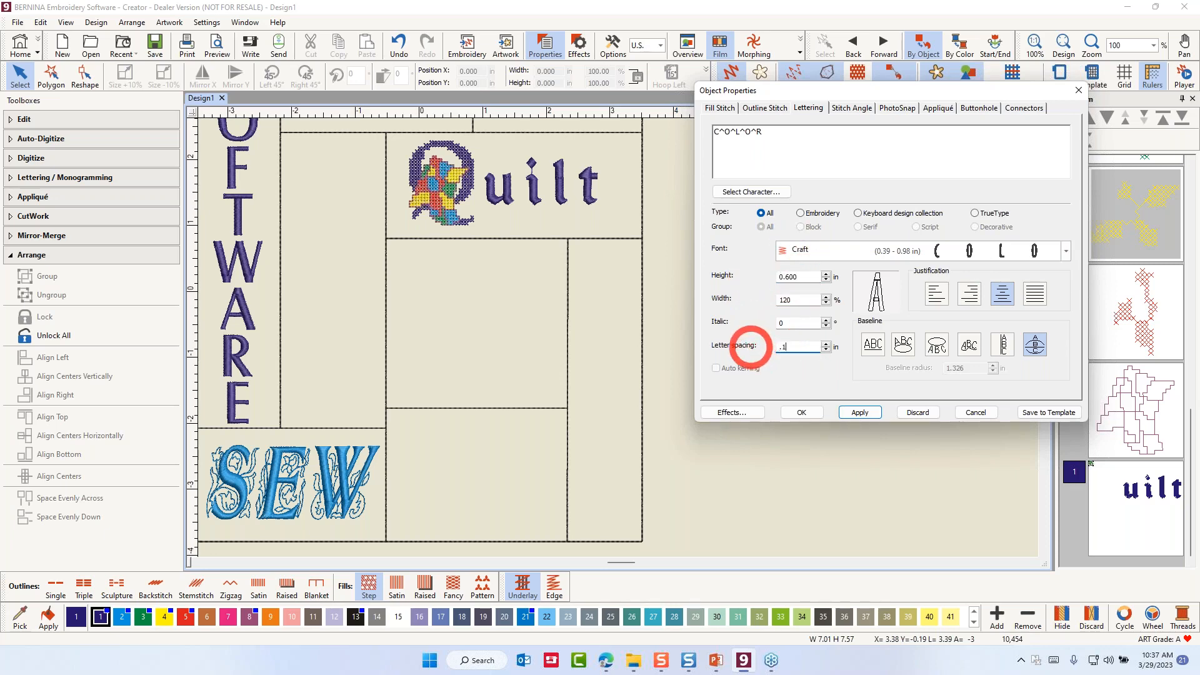
{"action": "left_click", "coordinate": [862, 416]}
{"action": "left_click", "coordinate": [308, 242]}
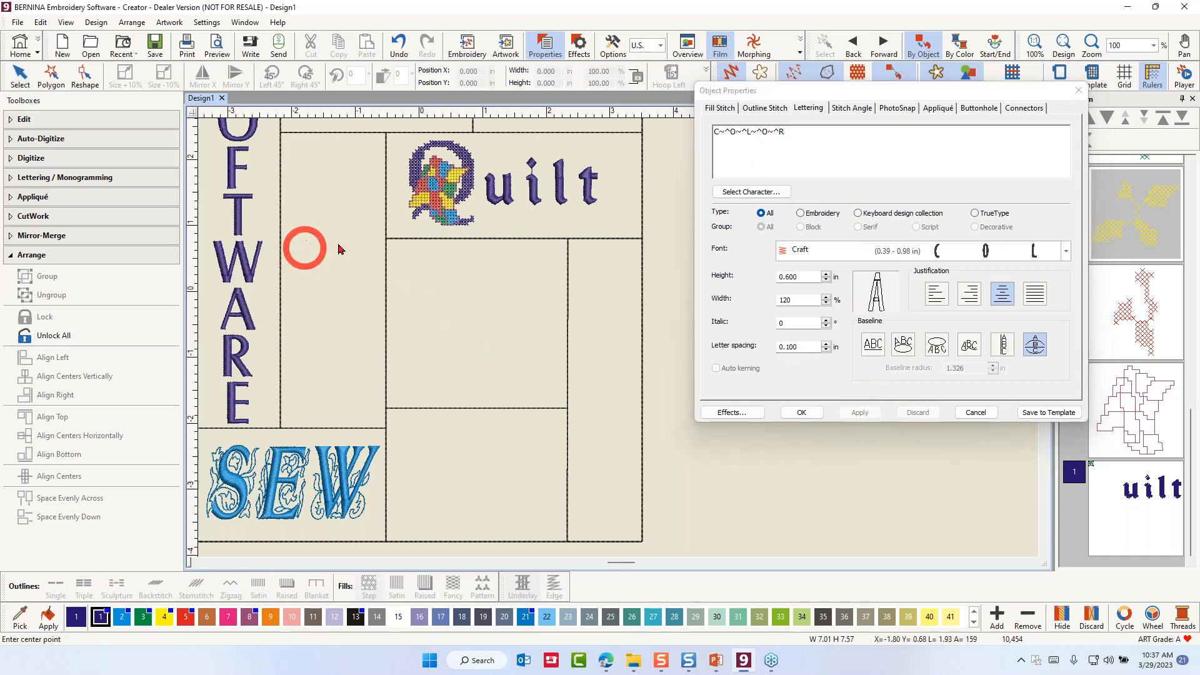
{"action": "left_click", "coordinate": [1006, 344]}
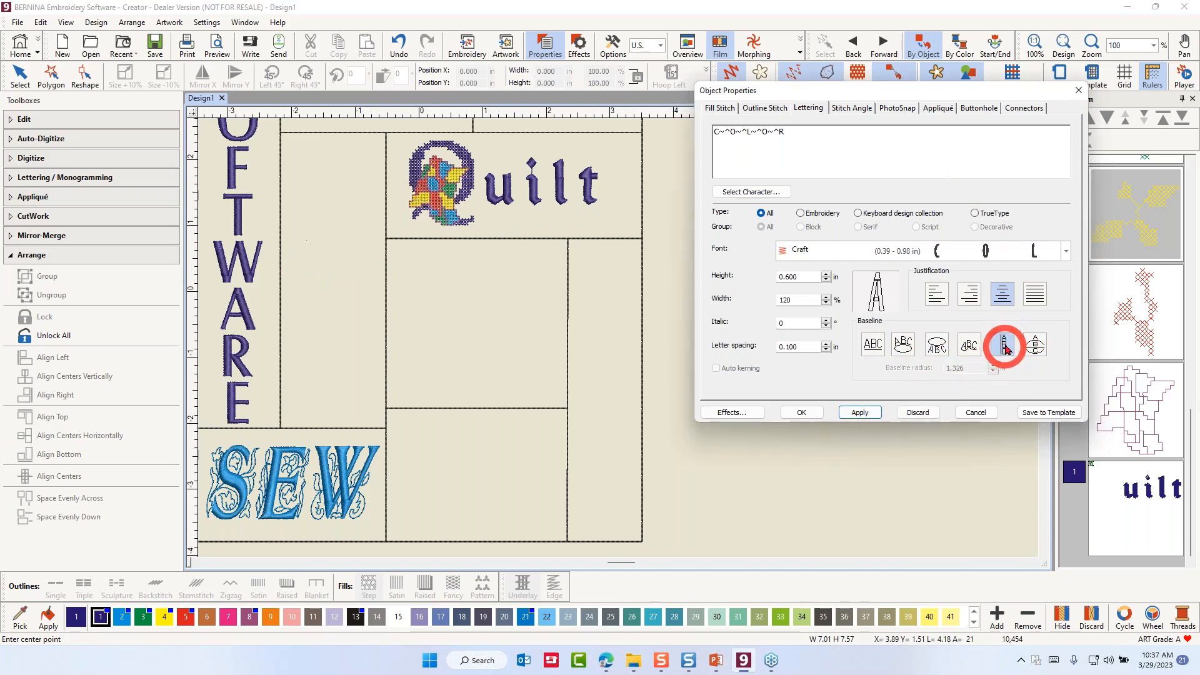
{"action": "left_click", "coordinate": [343, 284]}
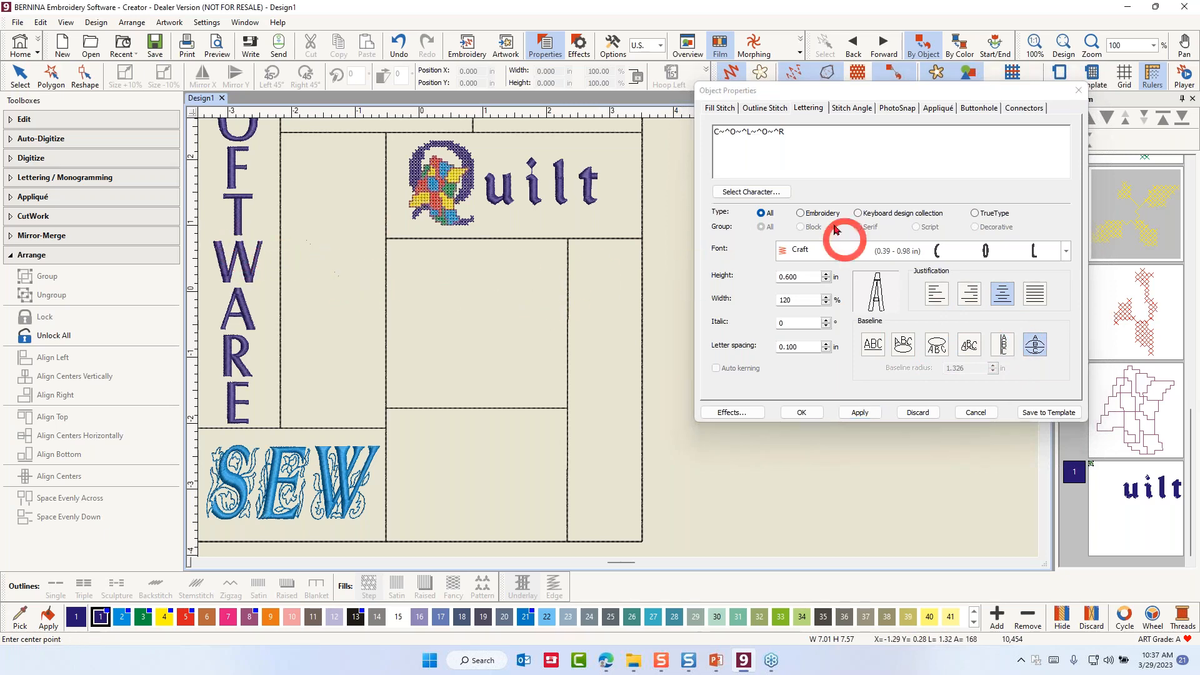
{"action": "key", "text": "Escape"}
Step: Enter the lettering C^O^L^O^R again and give it the Free Line Vertical baseline
{"action": "left_click", "coordinate": [771, 162]}
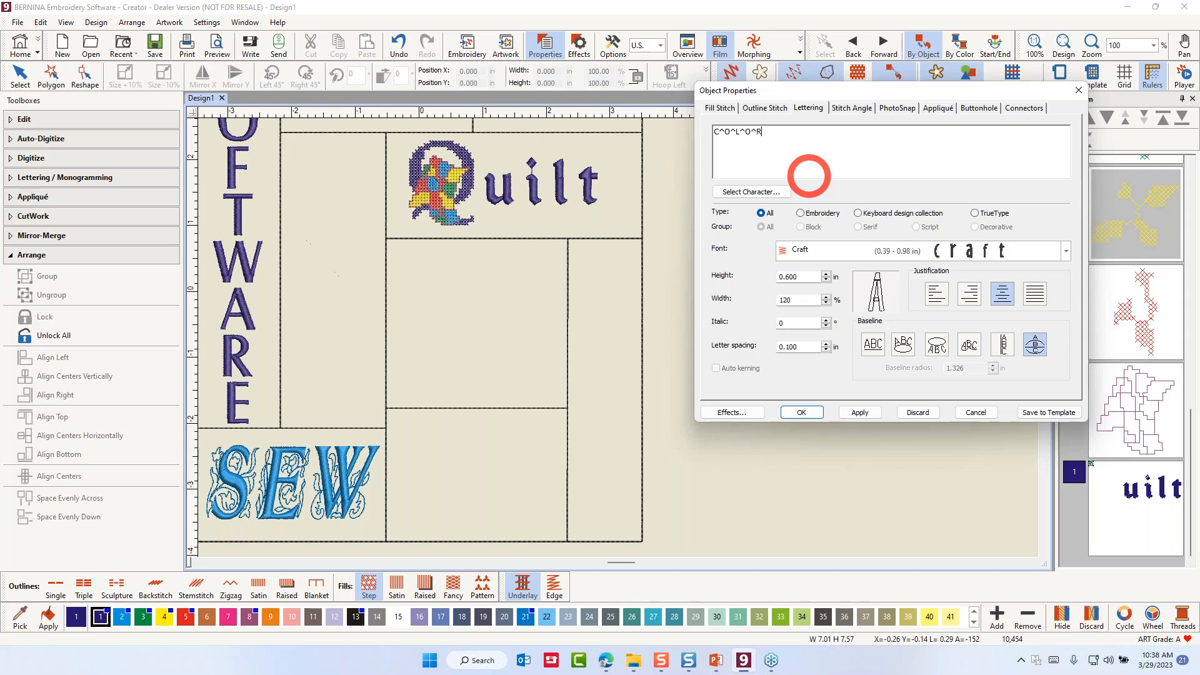
{"action": "left_click", "coordinate": [902, 346]}
{"action": "left_click", "coordinate": [1002, 345]}
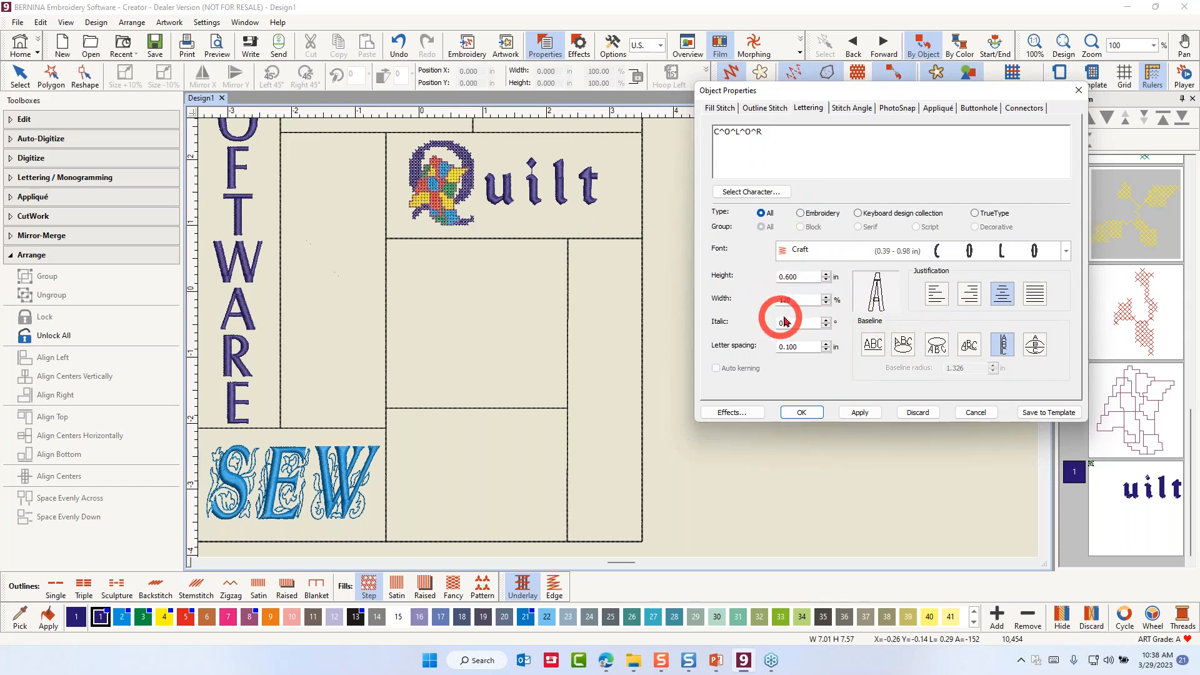
Step: Try the lettering with a width of 0 % in the empty box beside SOFTWARE and delete it
{"action": "left_click_drag", "start_coordinate": [798, 298], "coordinate": [758, 309]}
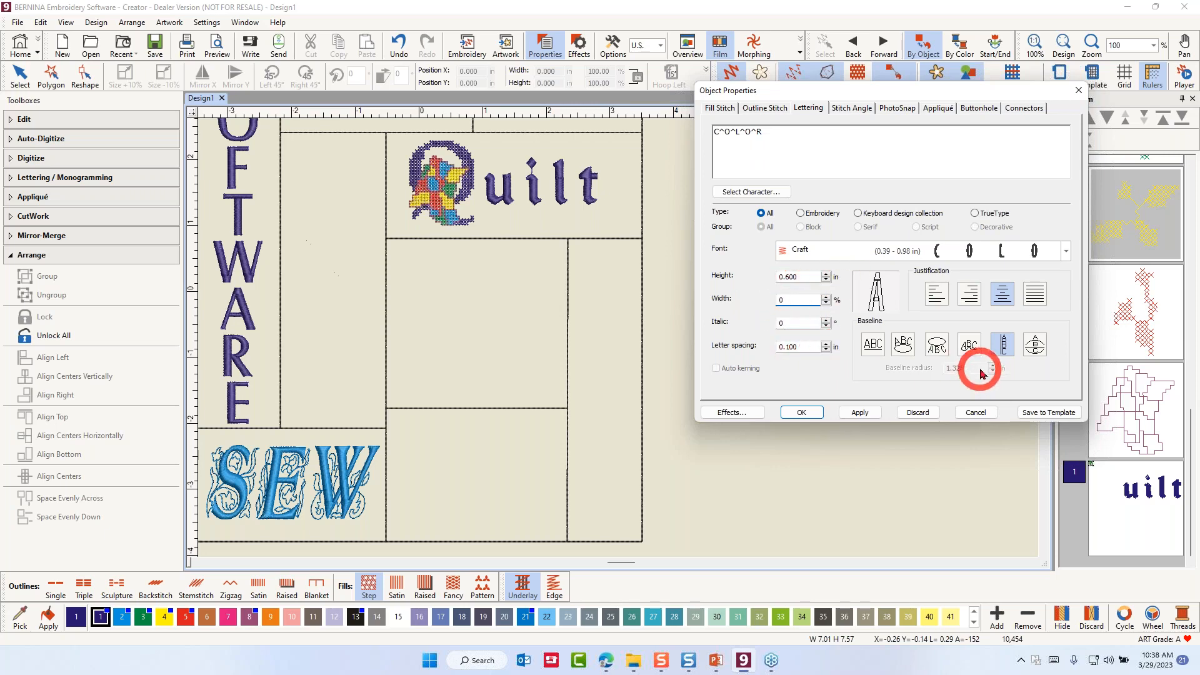
{"action": "left_click", "coordinate": [801, 413]}
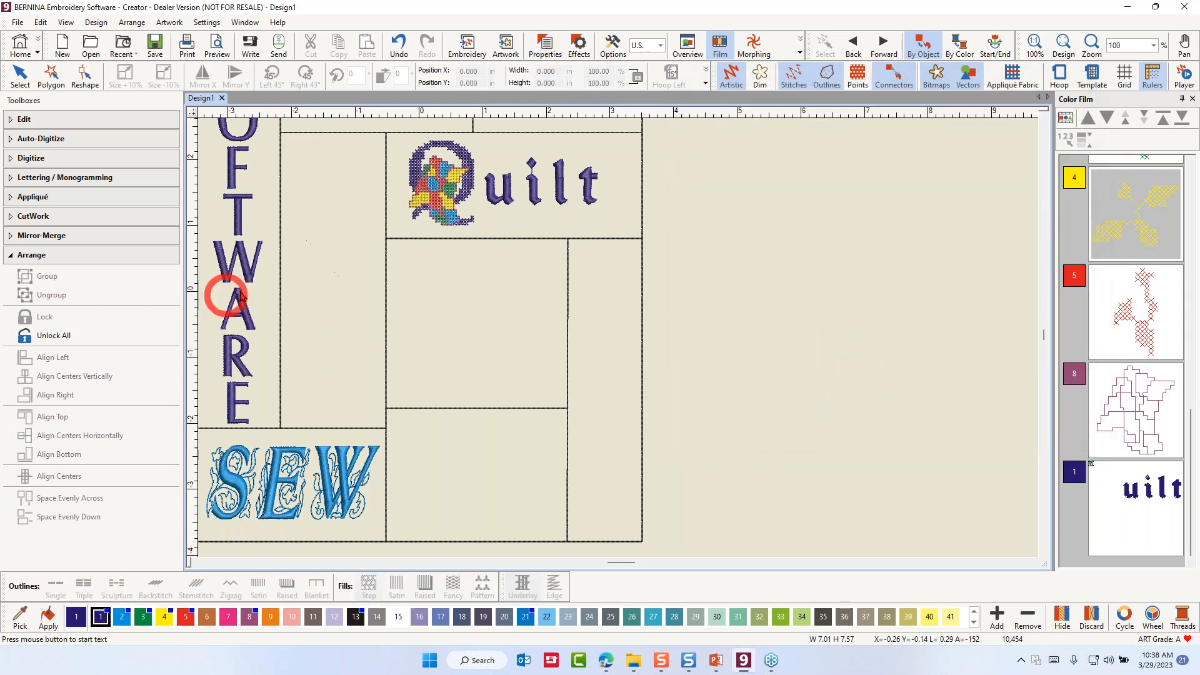
{"action": "left_click", "coordinate": [317, 242]}
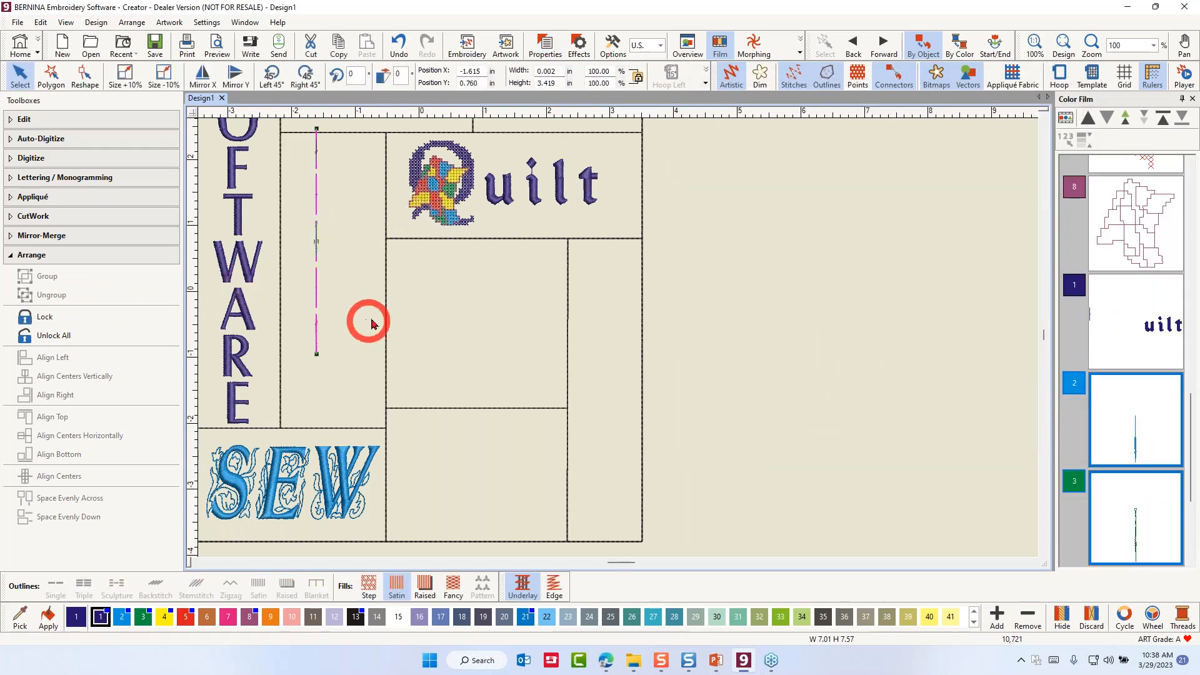
{"action": "scroll", "coordinate": [305, 245], "scroll_direction": "up", "scroll_amount": 4}
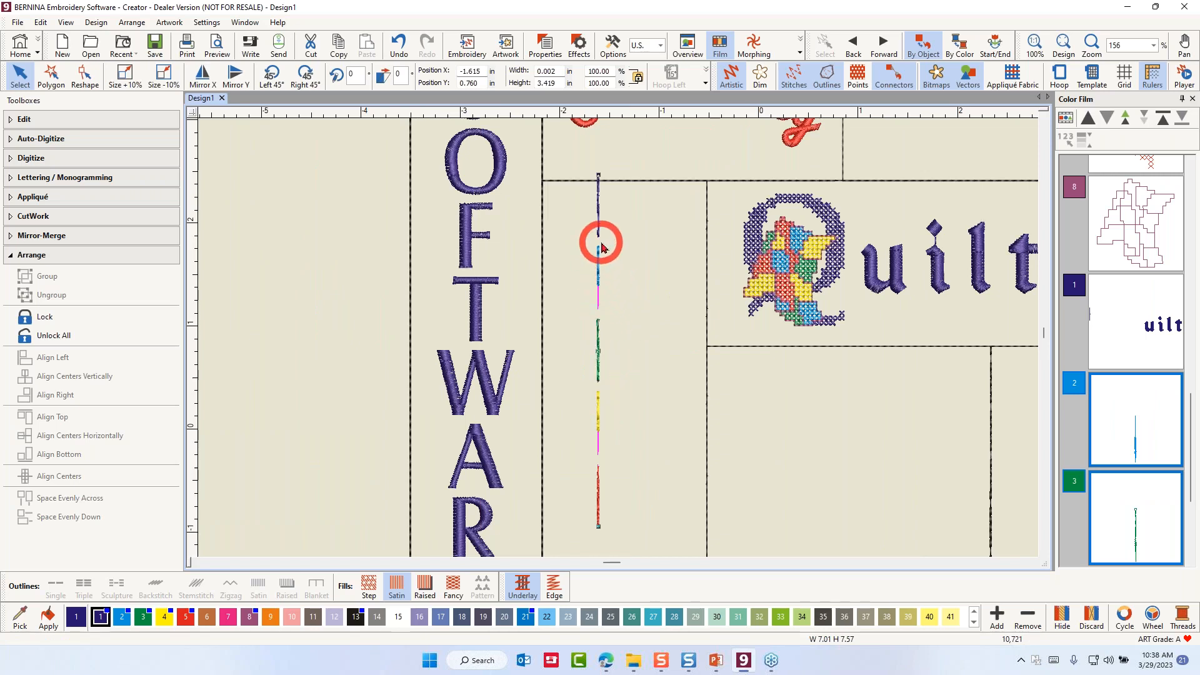
{"action": "key", "text": "Delete"}
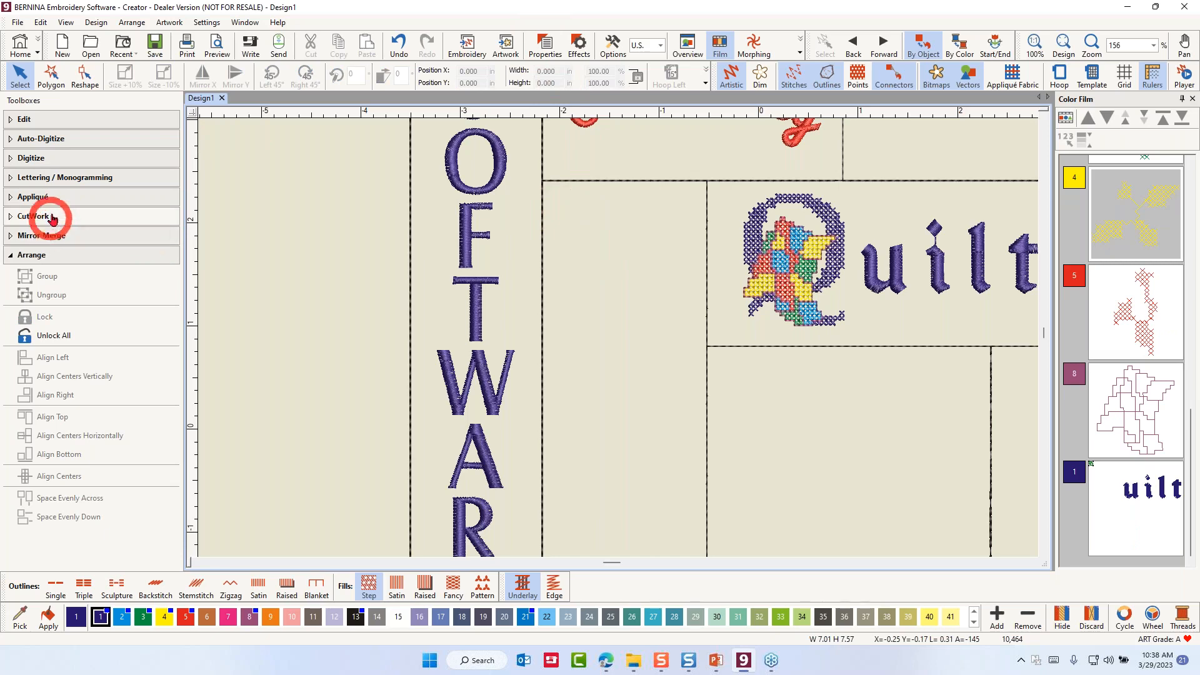
Step: Create the vertical C^O^L^O^R lettering at 100 % width in the column beside SOFTWARE
{"action": "left_click", "coordinate": [47, 180]}
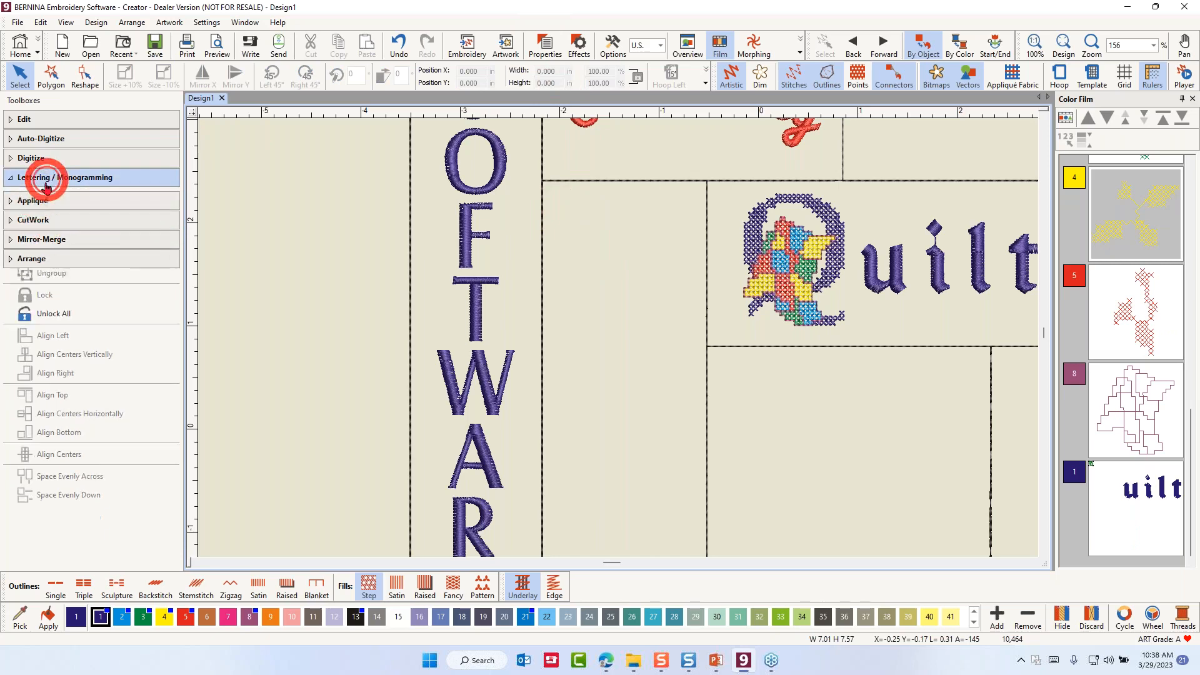
{"action": "left_click", "coordinate": [48, 198]}
{"action": "key", "text": "Delete"}
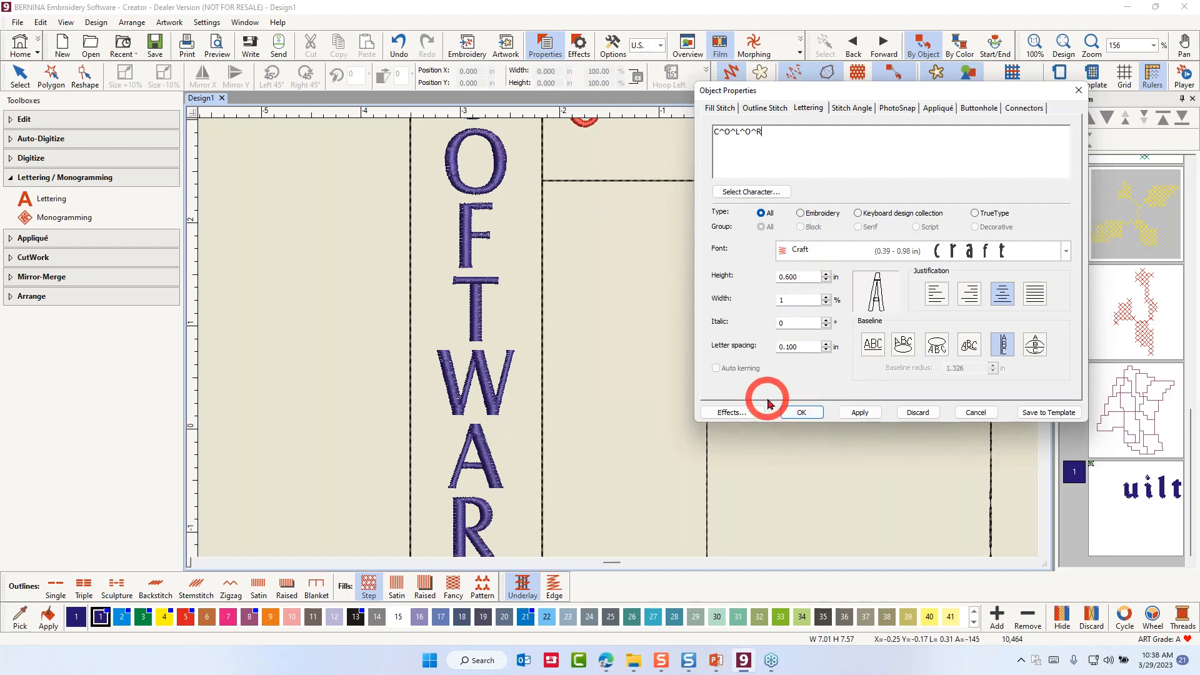
{"action": "double_click", "coordinate": [784, 301]}
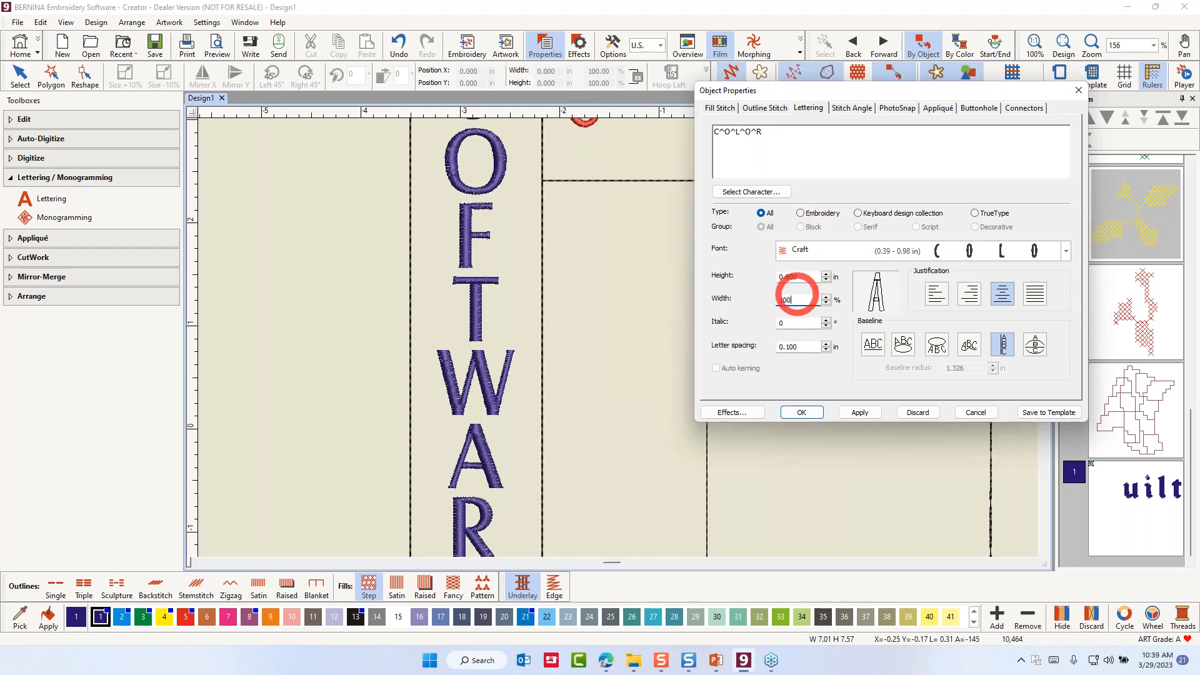
{"action": "left_click", "coordinate": [859, 411]}
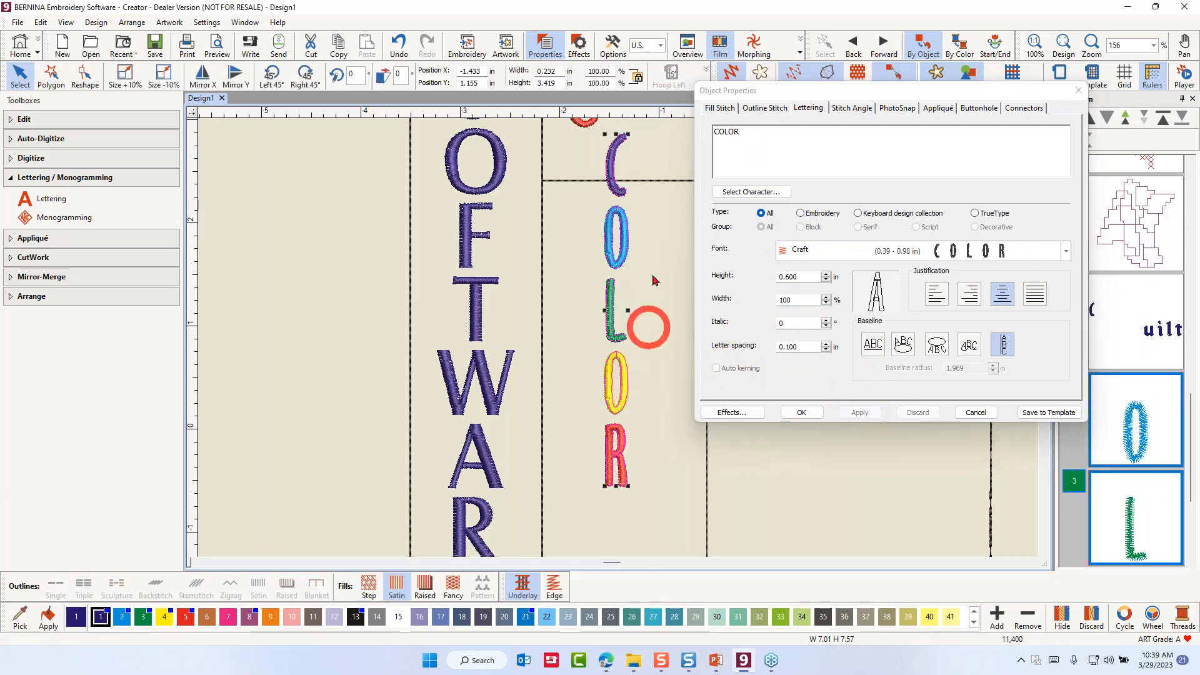
Step: Change the COLOR lettering's font to Croissant and move it down inside the box beside SOFTWARE
{"action": "scroll", "coordinate": [619, 348], "scroll_direction": "down", "scroll_amount": 2}
{"action": "scroll", "coordinate": [618, 338], "scroll_direction": "up", "scroll_amount": 1}
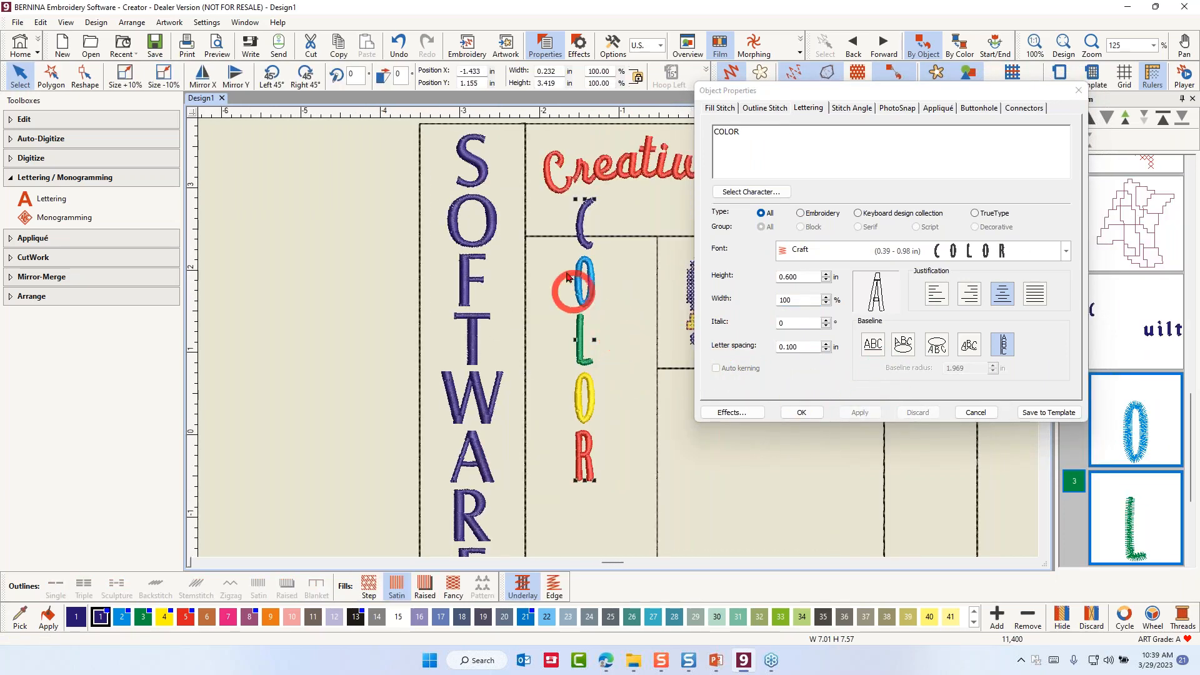
{"action": "left_click", "coordinate": [1066, 251]}
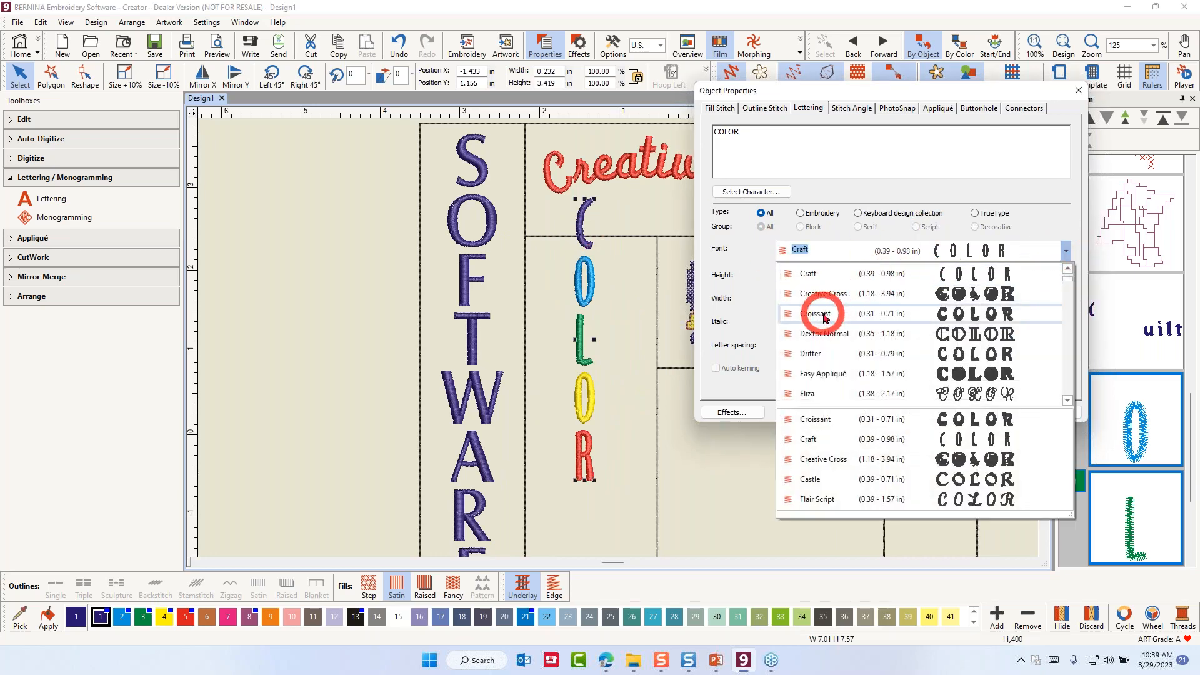
{"action": "left_click", "coordinate": [824, 319]}
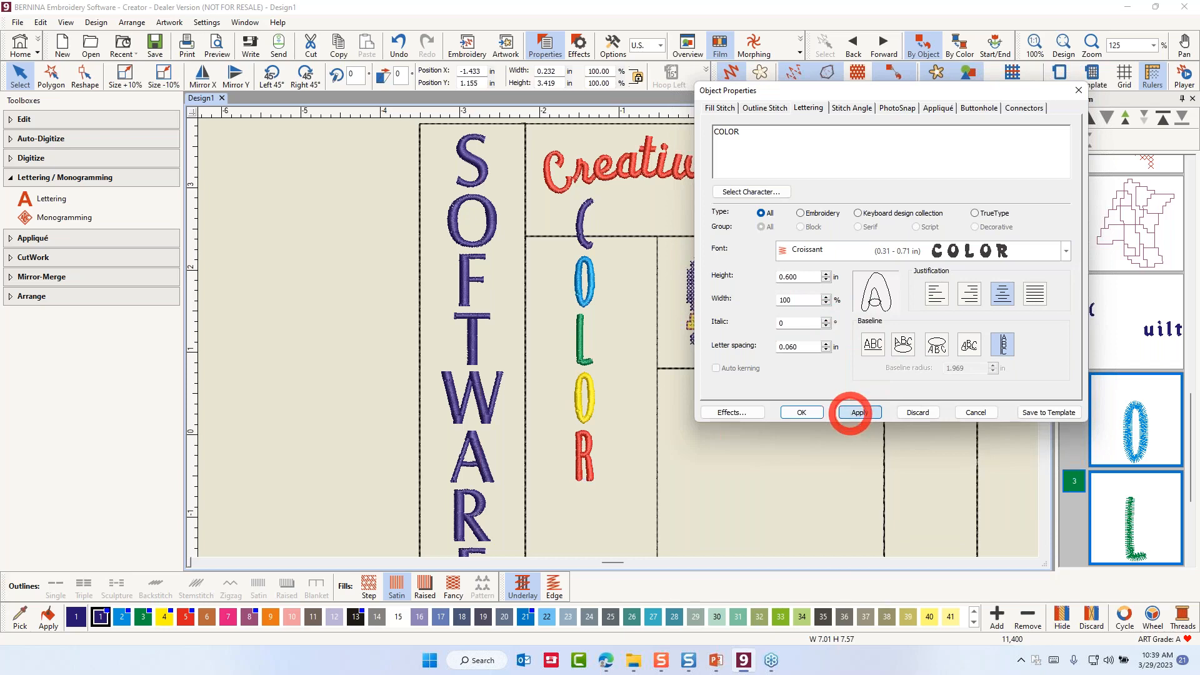
{"action": "left_click", "coordinate": [858, 413]}
{"action": "left_click_drag", "start_coordinate": [595, 297], "coordinate": [597, 355]}
{"action": "scroll", "coordinate": [613, 332], "scroll_direction": "up", "scroll_amount": 2}
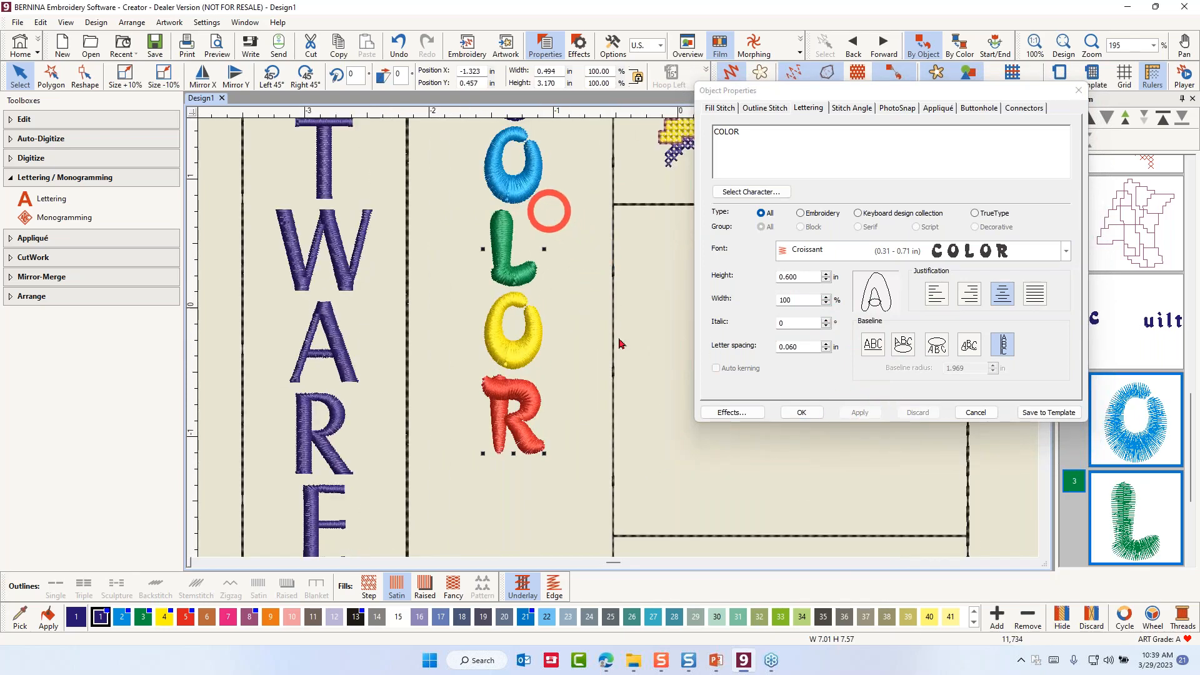
Step: Reshape the COLOR lettering to fill the box's height, moving the C up and the L, second O and R down with even gaps
{"action": "scroll", "coordinate": [619, 343], "scroll_direction": "down", "scroll_amount": 2}
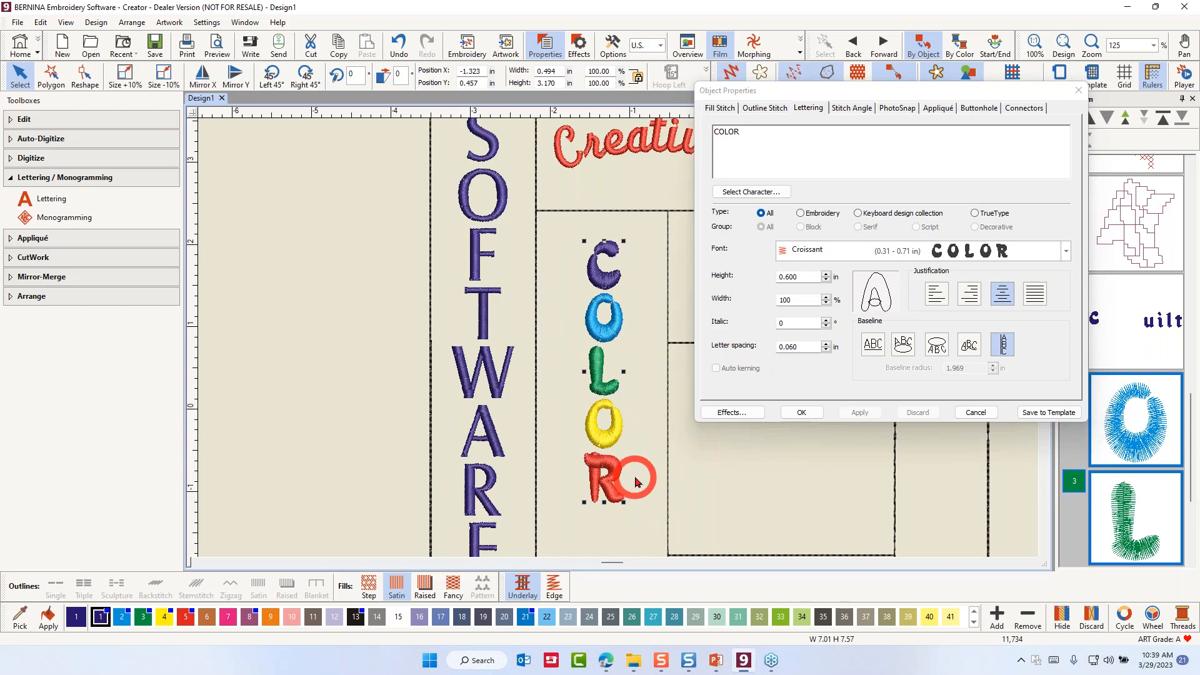
{"action": "left_click", "coordinate": [86, 74]}
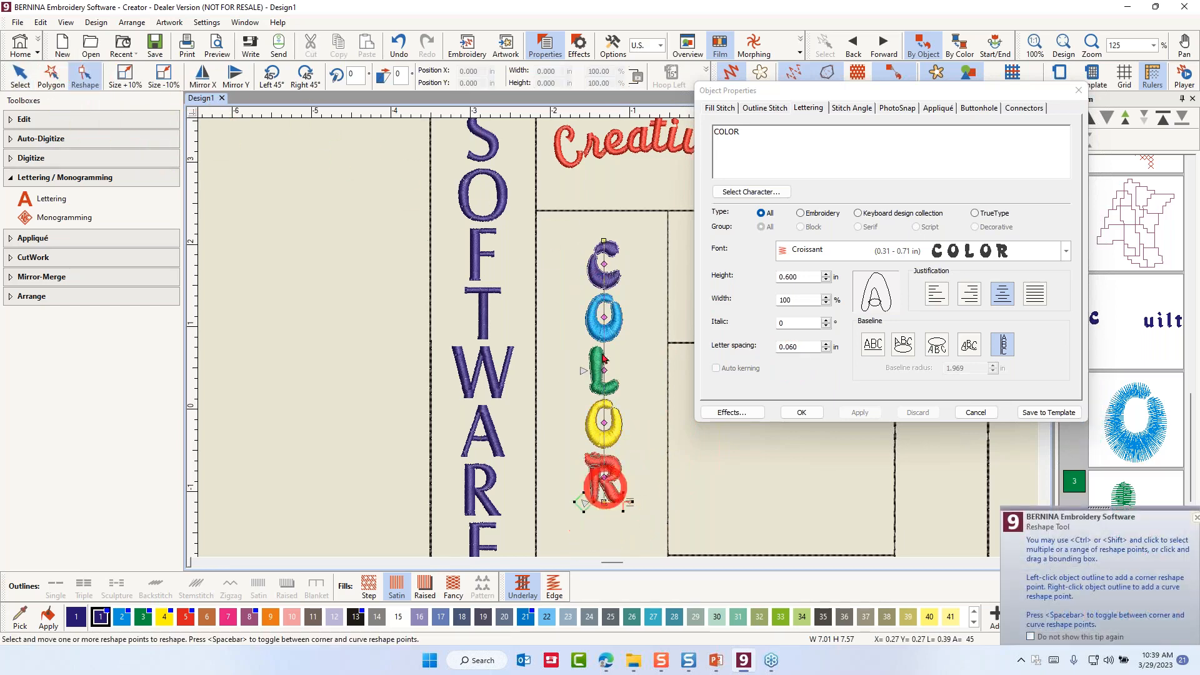
{"action": "scroll", "coordinate": [619, 341], "scroll_direction": "down", "scroll_amount": 1}
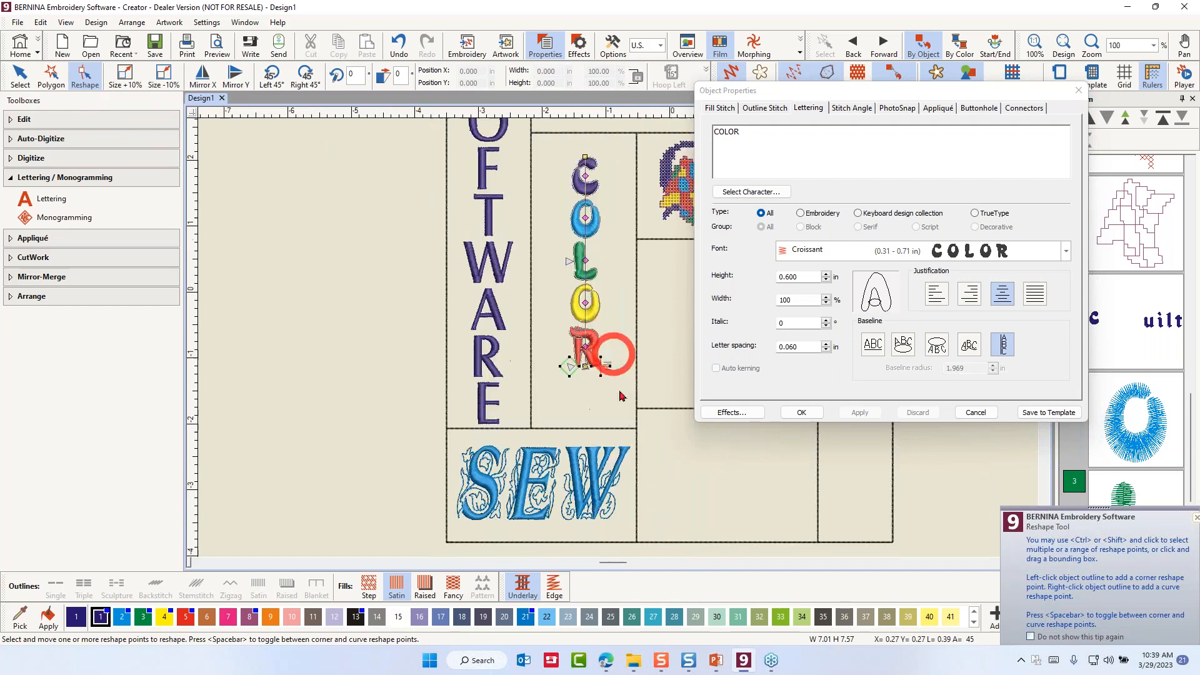
{"action": "left_click_drag", "start_coordinate": [583, 346], "coordinate": [586, 372]}
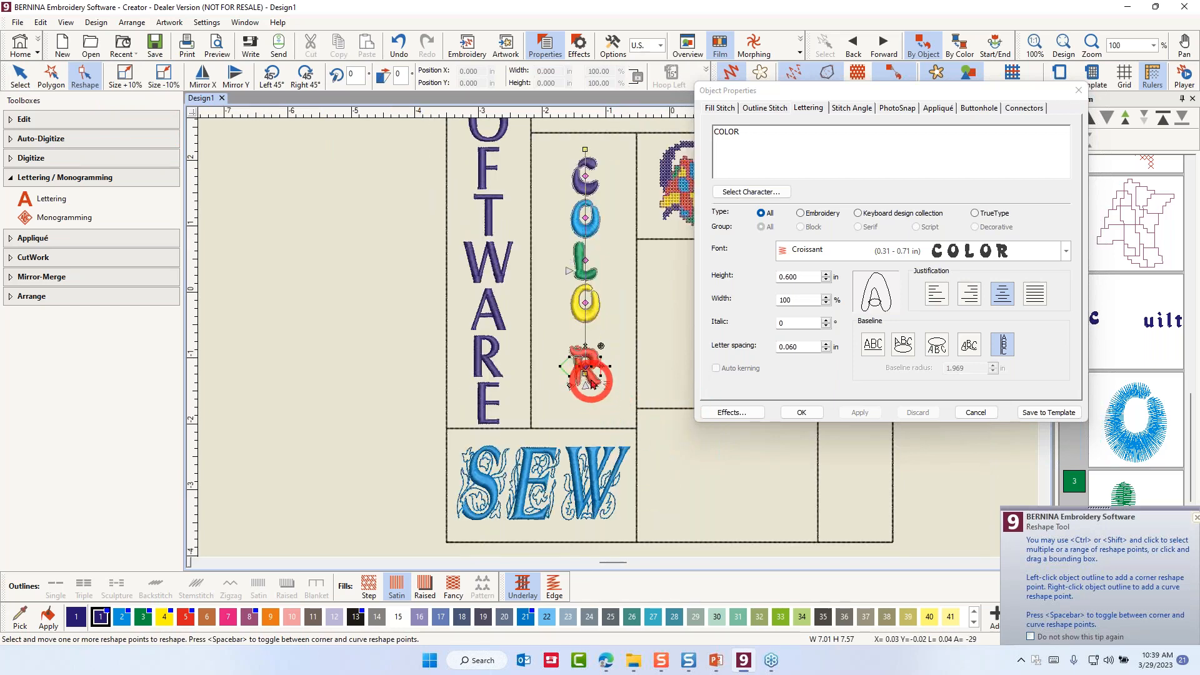
{"action": "left_click_drag", "start_coordinate": [583, 176], "coordinate": [585, 167]}
{"action": "left_click_drag", "start_coordinate": [585, 303], "coordinate": [586, 322]}
{"action": "left_click_drag", "start_coordinate": [585, 260], "coordinate": [586, 271]}
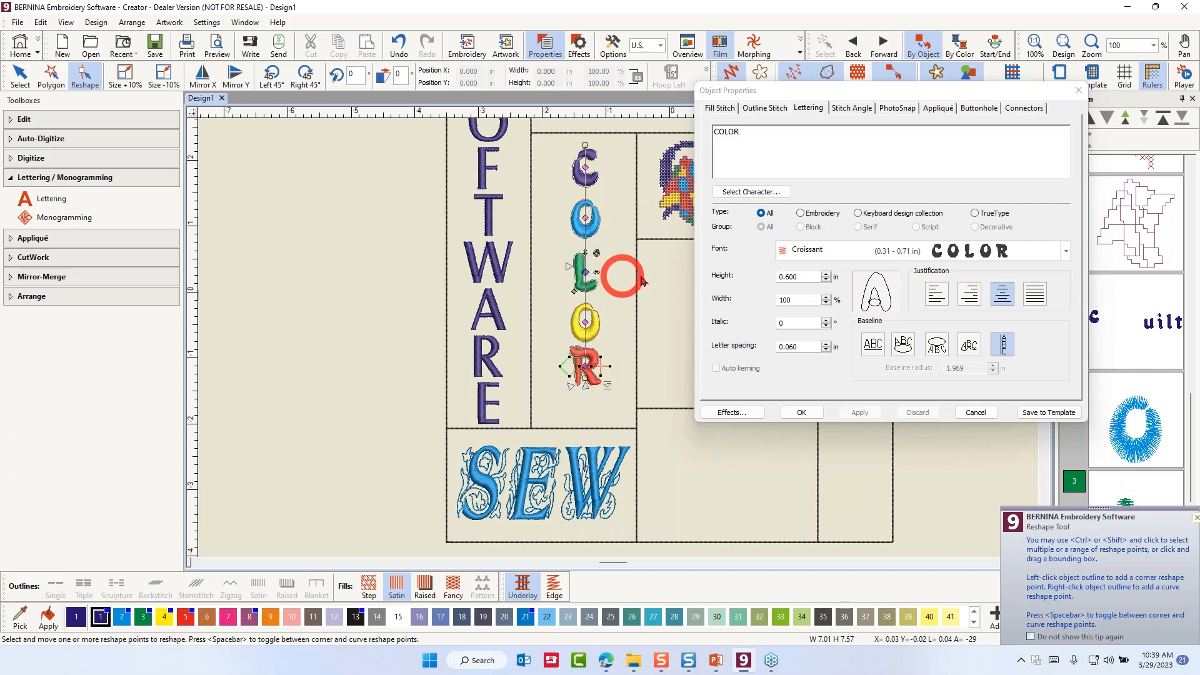
{"action": "left_click_drag", "start_coordinate": [587, 375], "coordinate": [586, 383]}
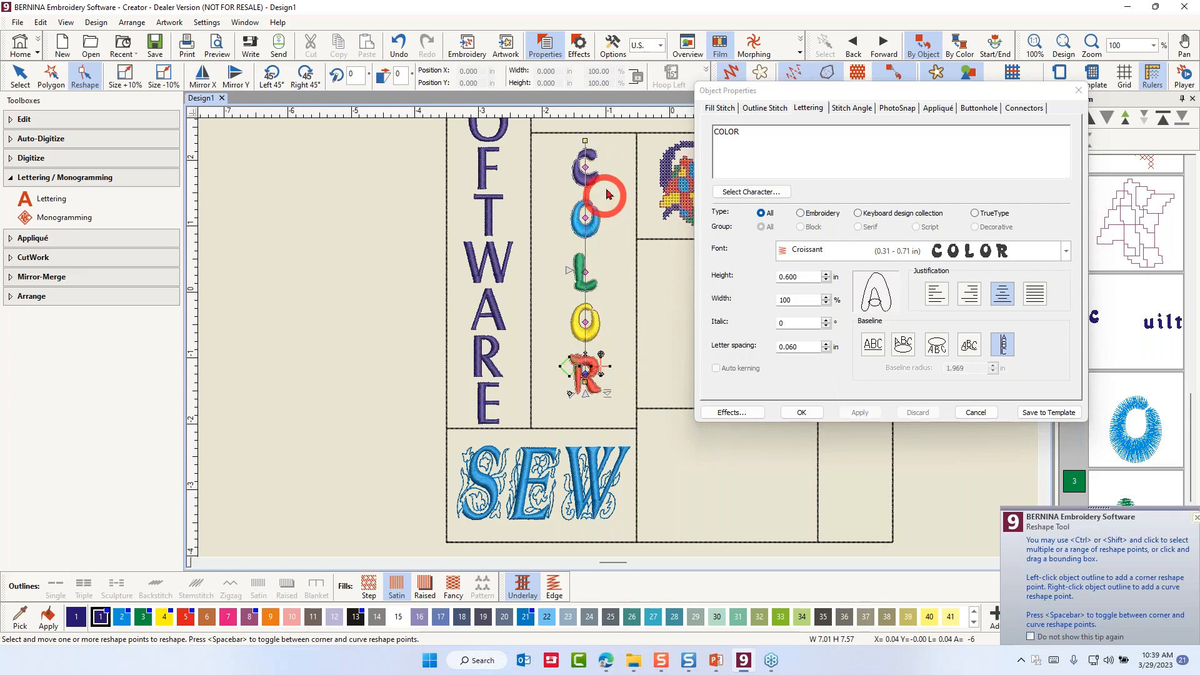
{"action": "left_click", "coordinate": [647, 329]}
{"action": "key", "text": "Escape"}
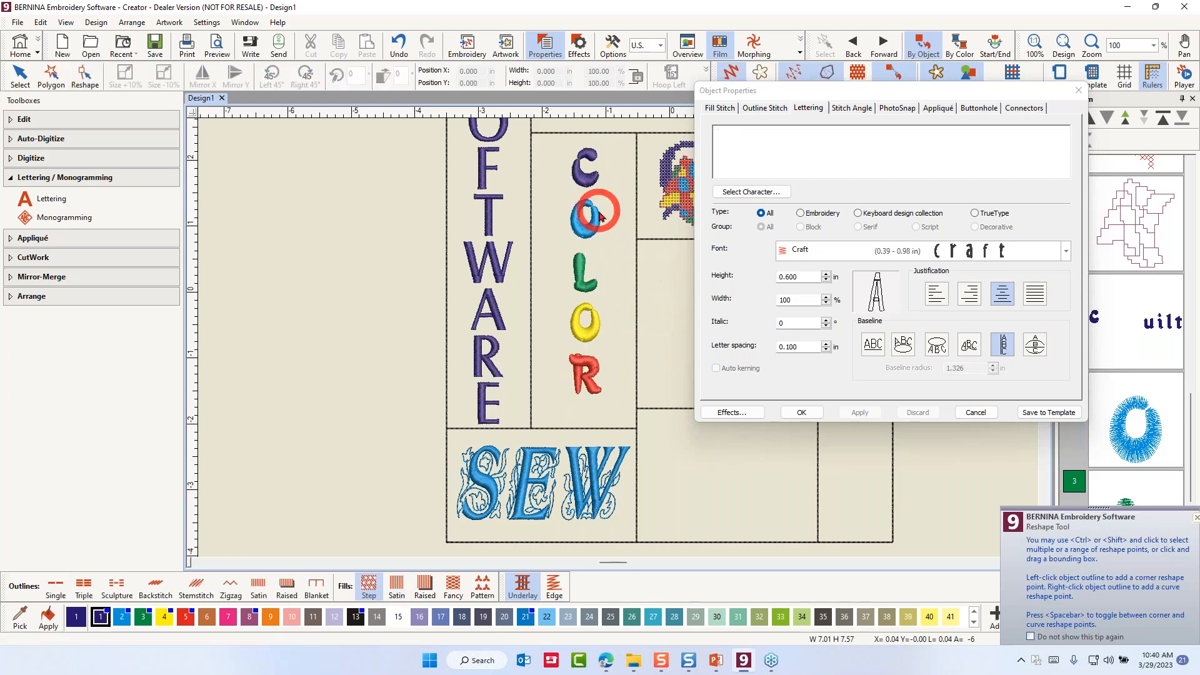
{"action": "scroll", "coordinate": [620, 349], "scroll_direction": "down", "scroll_amount": 2}
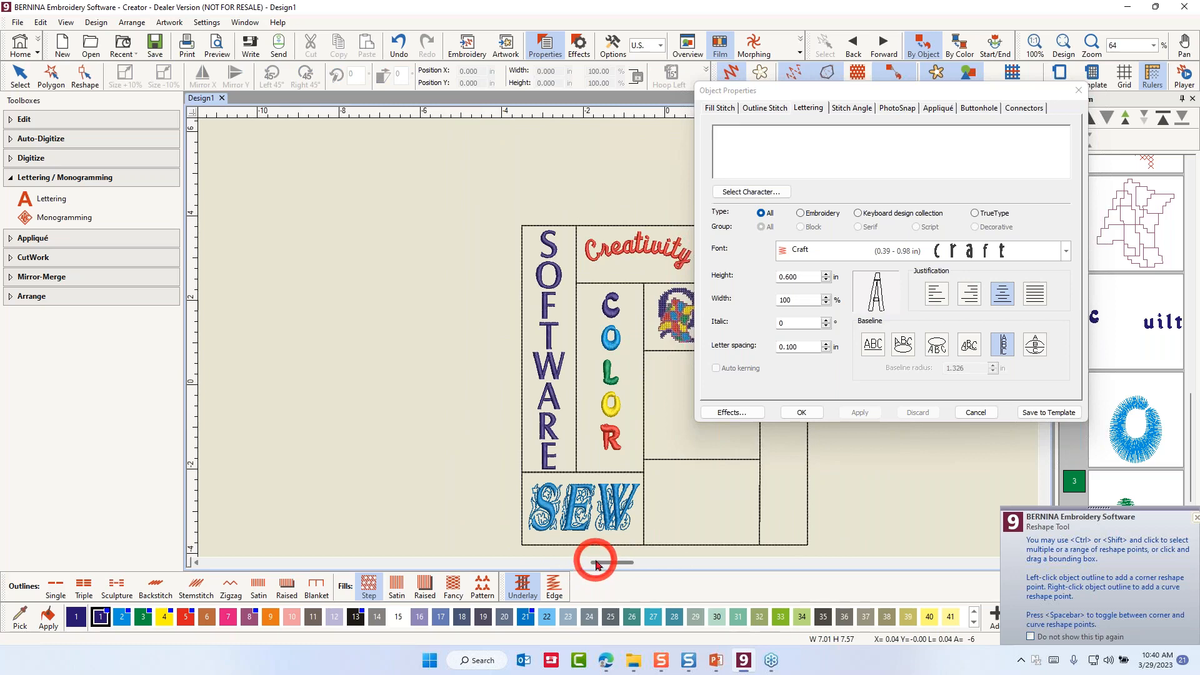
Step: Set up EMBROIDER lettering in the Drifter font at 0.5 in height with a free-form baseline
{"action": "left_click_drag", "start_coordinate": [597, 562], "coordinate": [606, 561]}
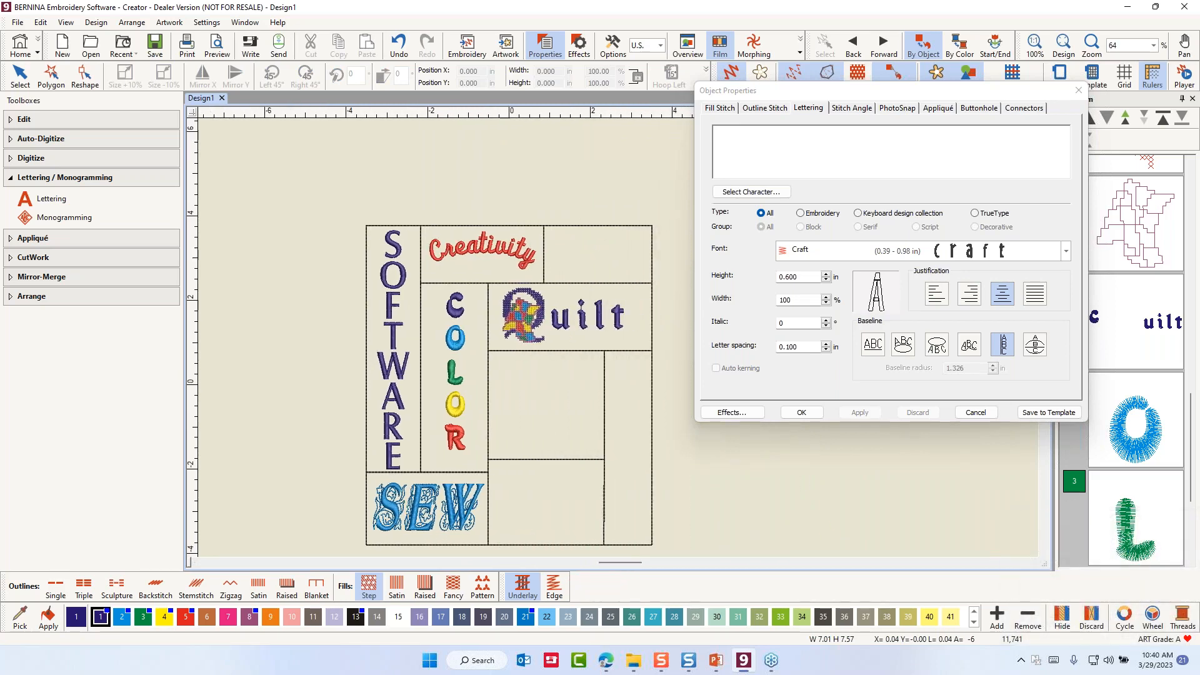
{"action": "left_click", "coordinate": [723, 137]}
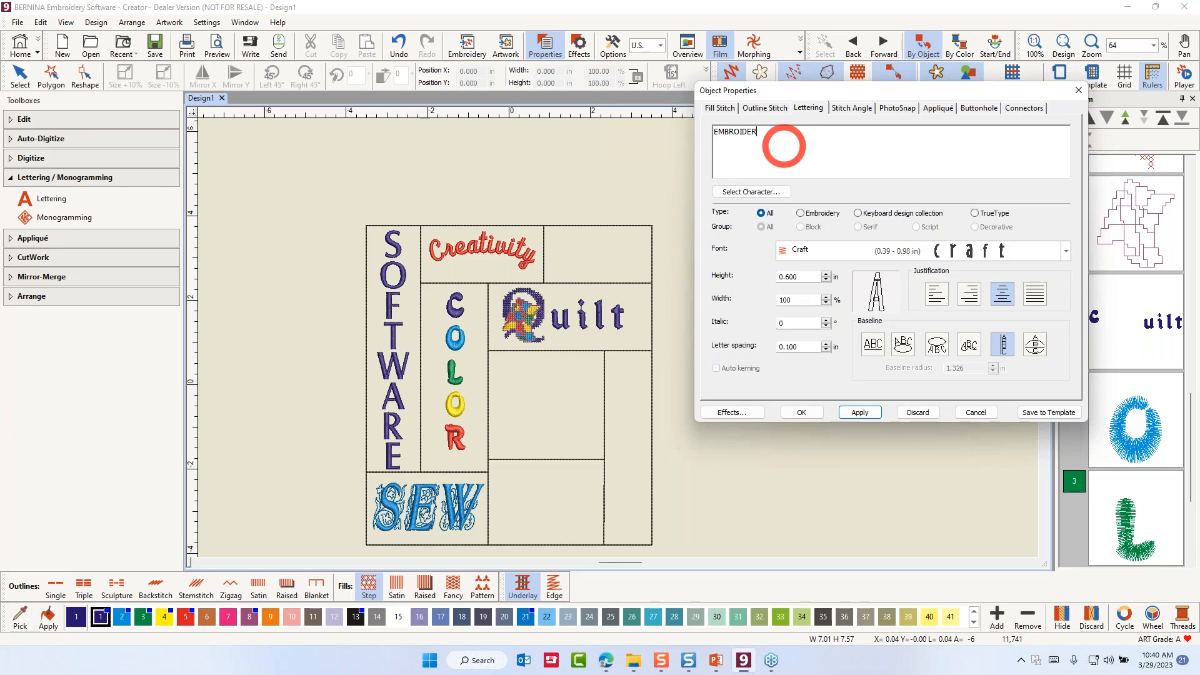
{"action": "left_click", "coordinate": [1066, 252]}
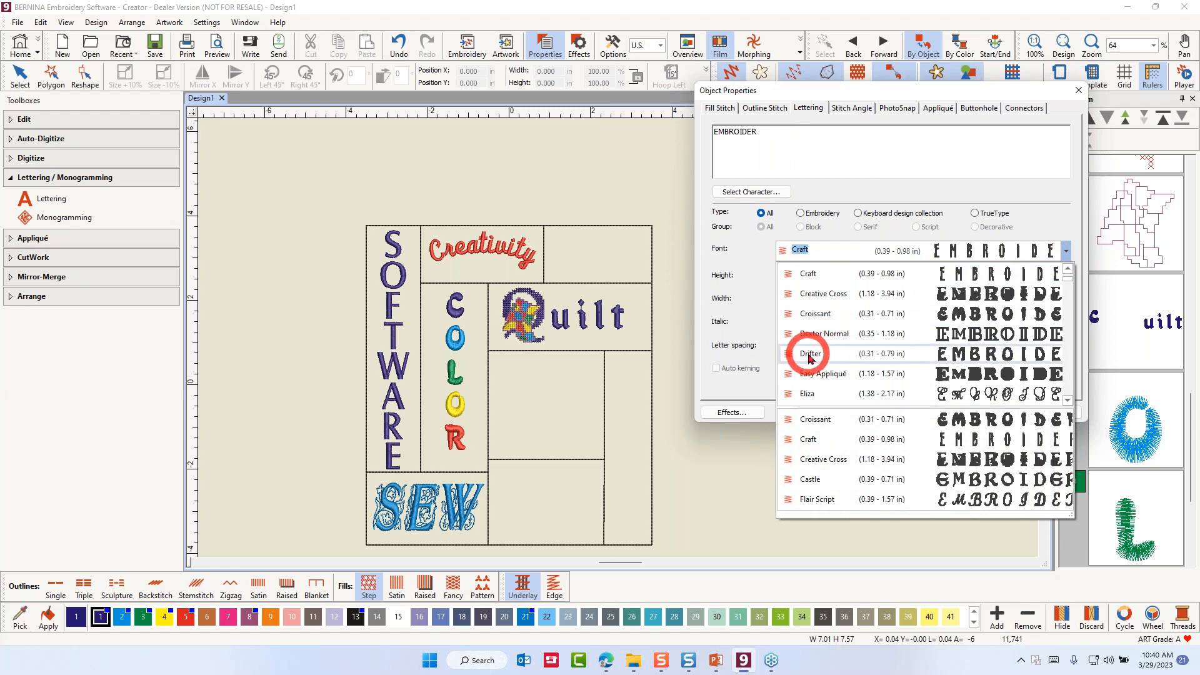
{"action": "left_click", "coordinate": [809, 355]}
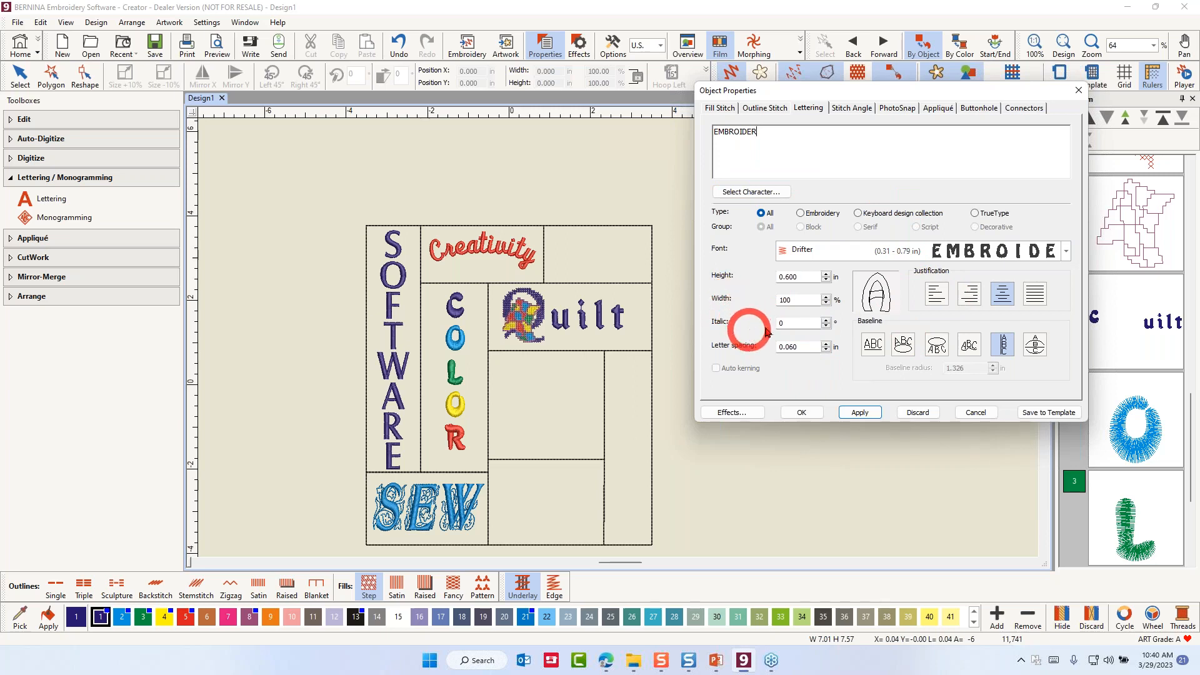
{"action": "left_click_drag", "start_coordinate": [804, 273], "coordinate": [761, 270]}
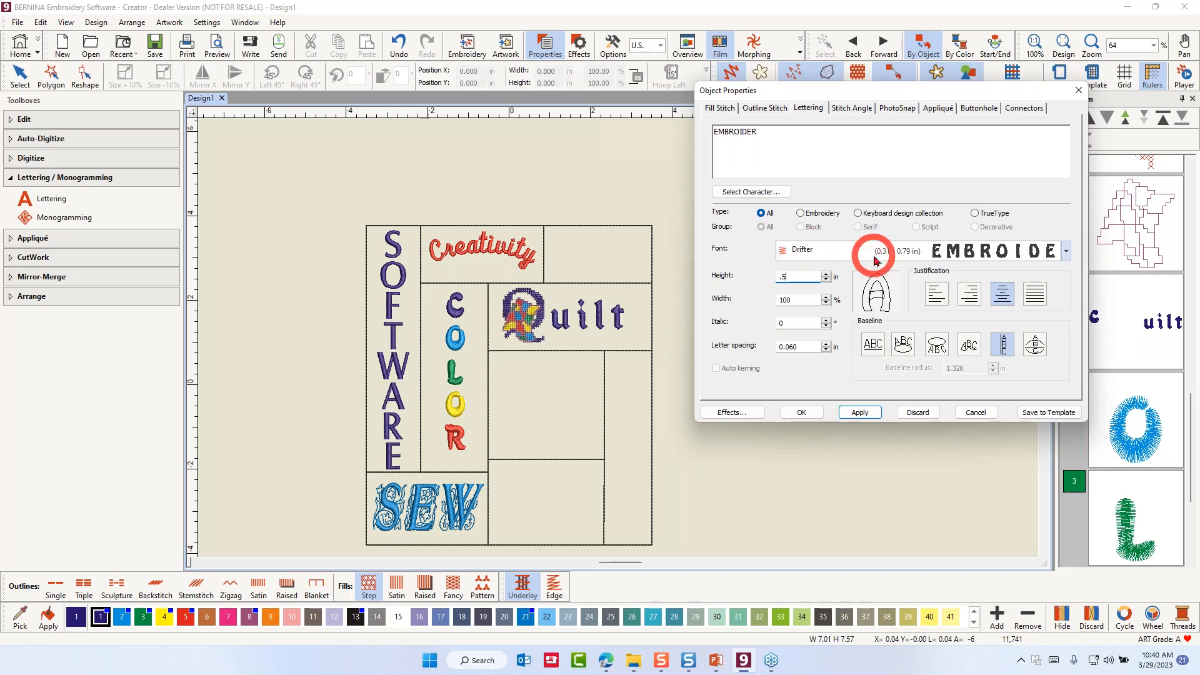
{"action": "left_click", "coordinate": [967, 349]}
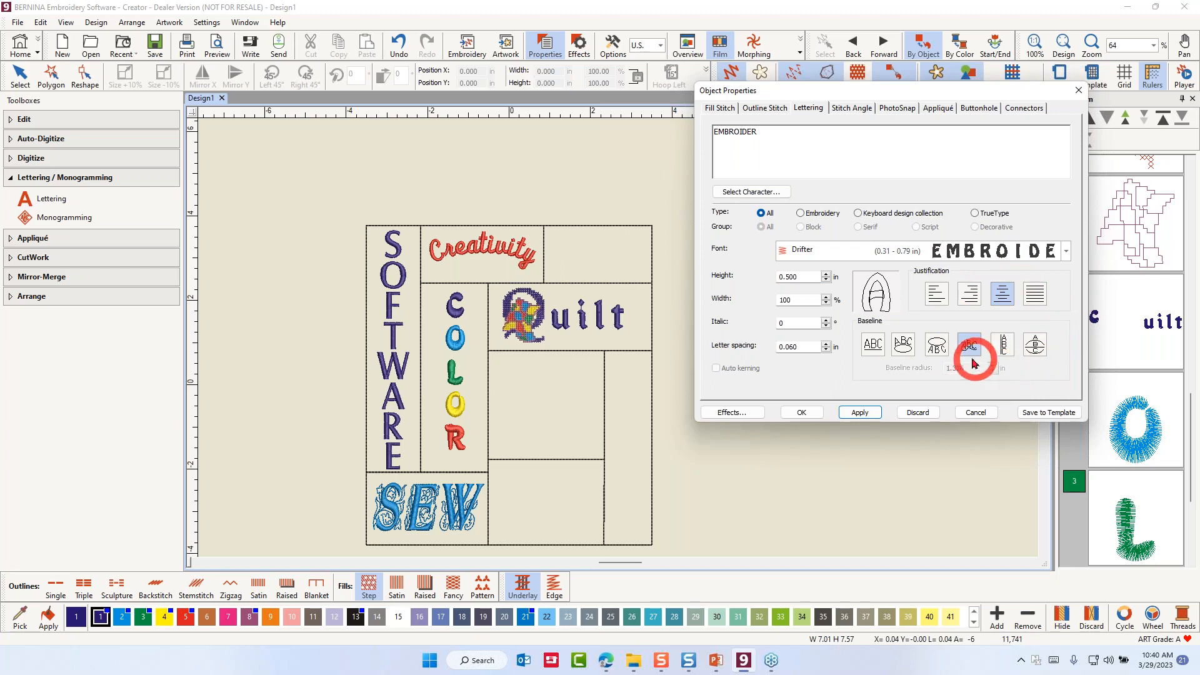
{"action": "left_click", "coordinate": [860, 414]}
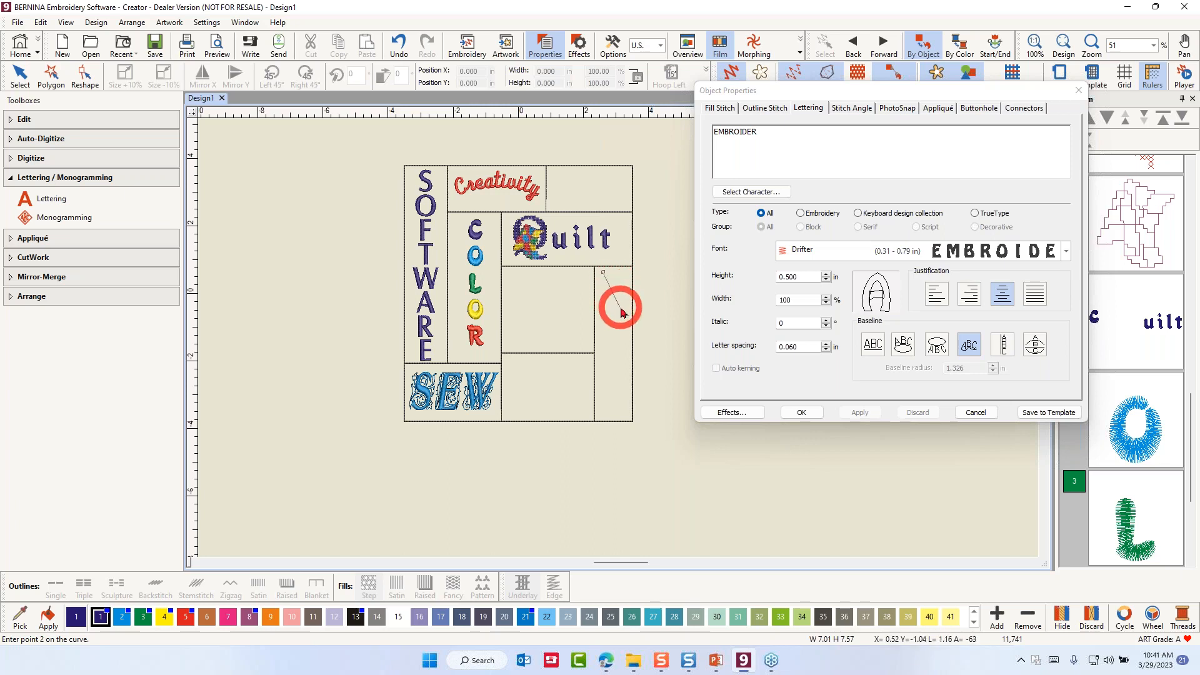
Step: Draw a wavy baseline down the tall narrow box below Quilt and generate the EMBROIDER lettering along it
{"action": "left_click", "coordinate": [616, 300]}
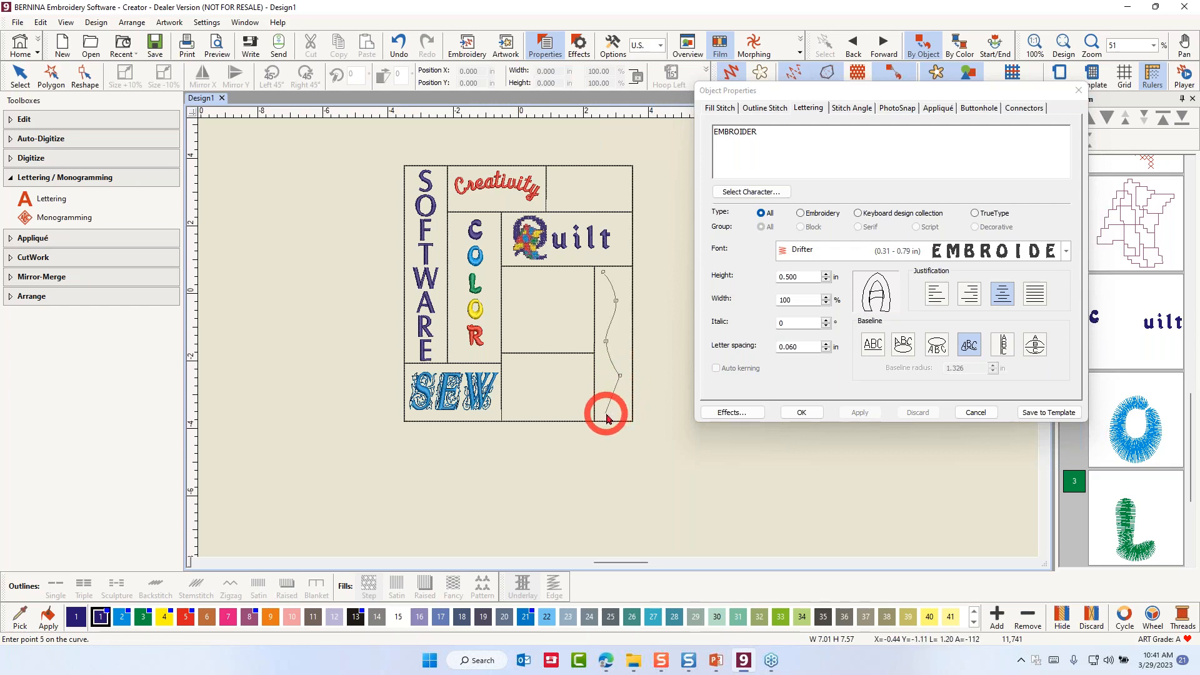
{"action": "left_click", "coordinate": [606, 413]}
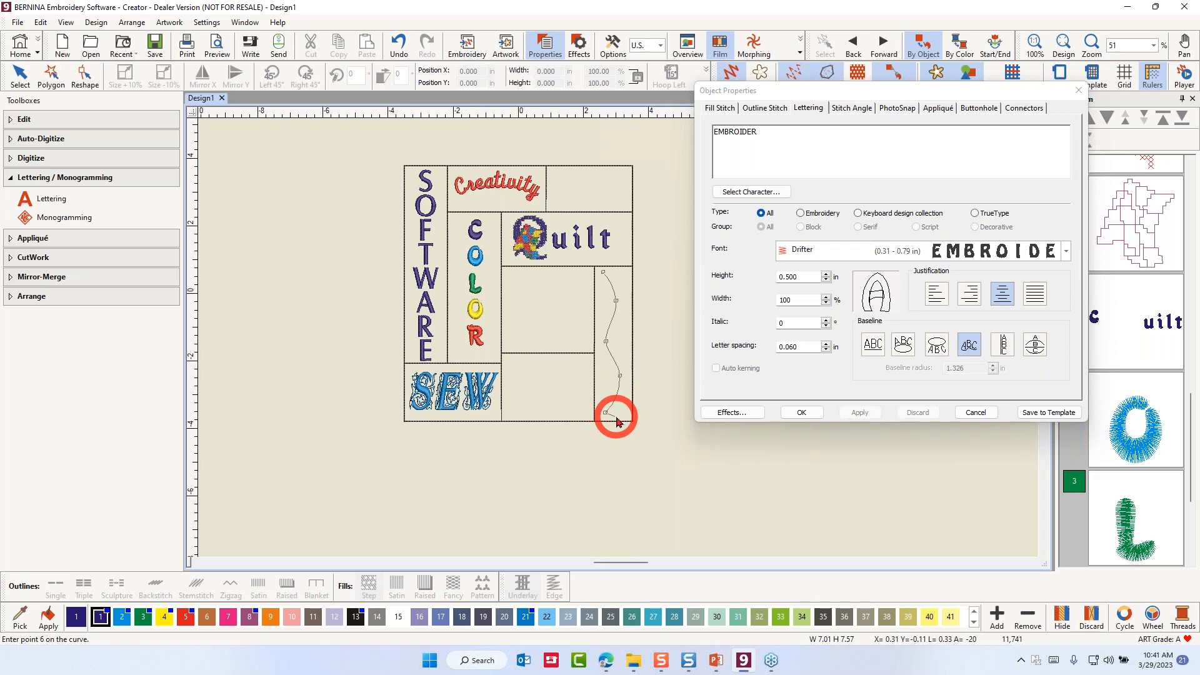
{"action": "key", "text": "Return"}
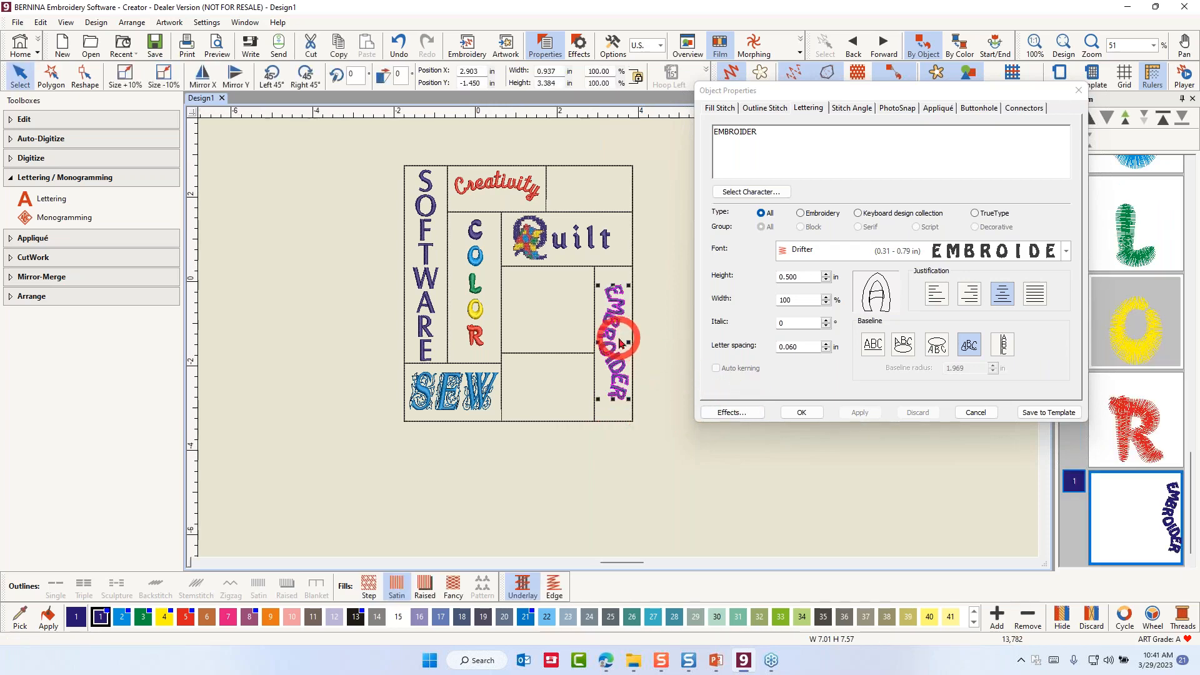
Step: Colour the EMBROIDER lettering red (colour 5) and stretch it vertically to about 4.05 in to fill its box
{"action": "scroll", "coordinate": [622, 362], "scroll_direction": "up", "scroll_amount": 3}
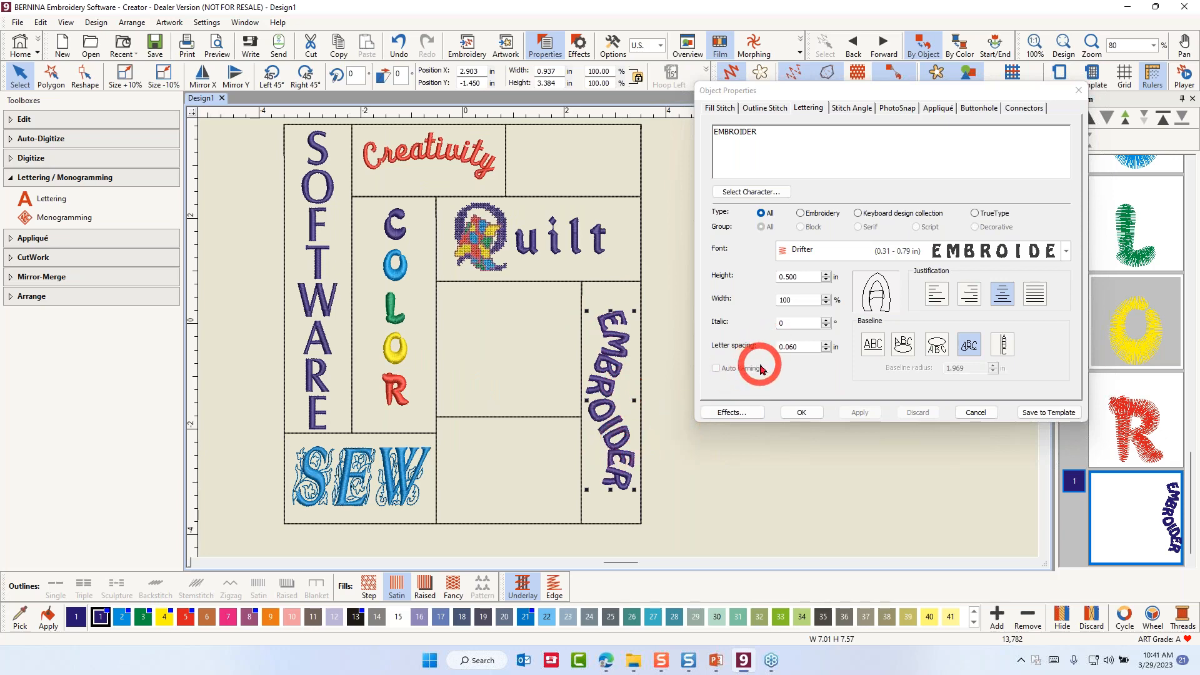
{"action": "left_click", "coordinate": [185, 616]}
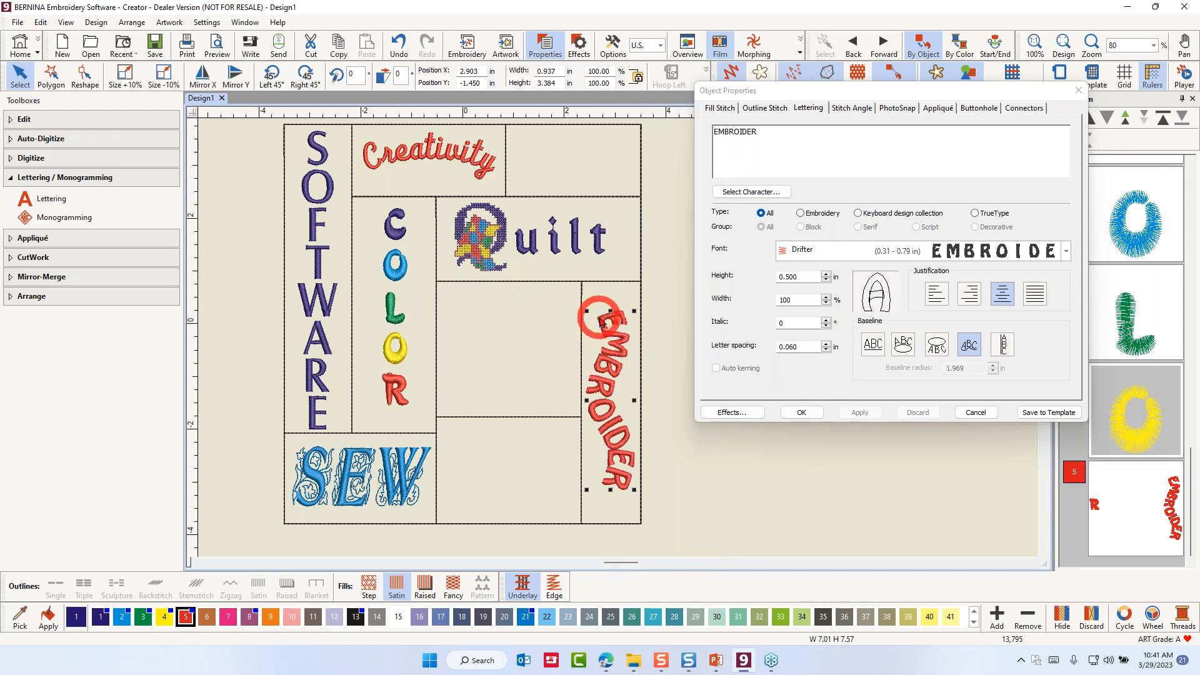
{"action": "left_click_drag", "start_coordinate": [610, 315], "coordinate": [611, 294]}
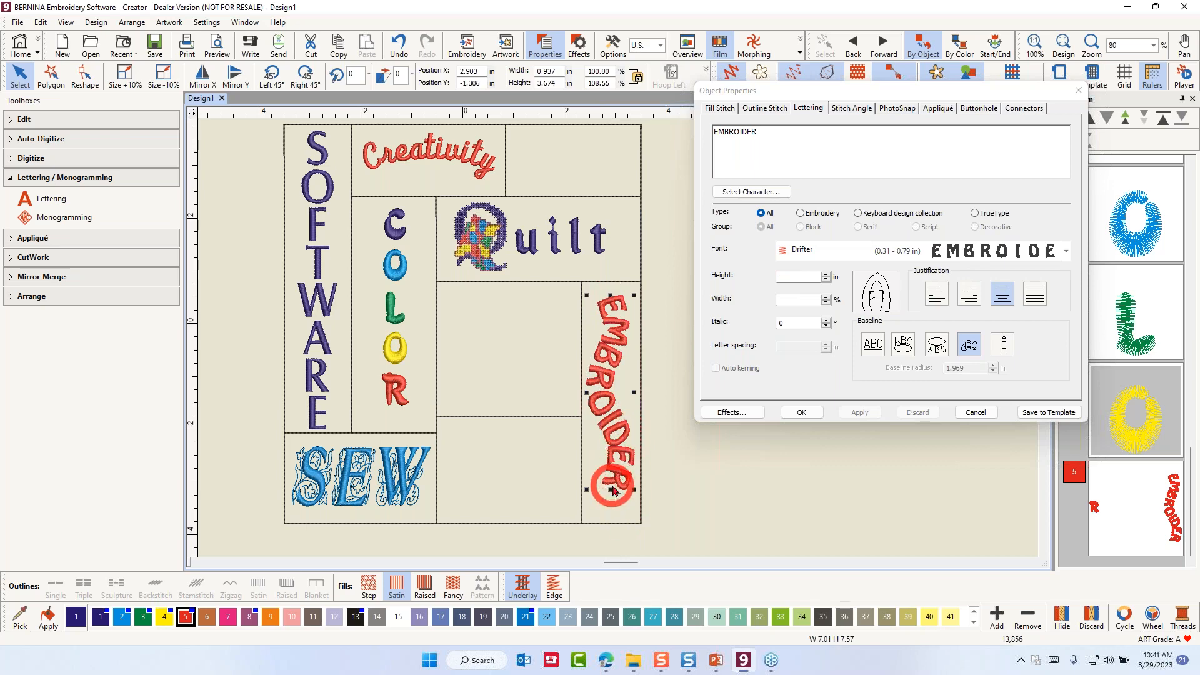
{"action": "left_click_drag", "start_coordinate": [613, 491], "coordinate": [612, 510]}
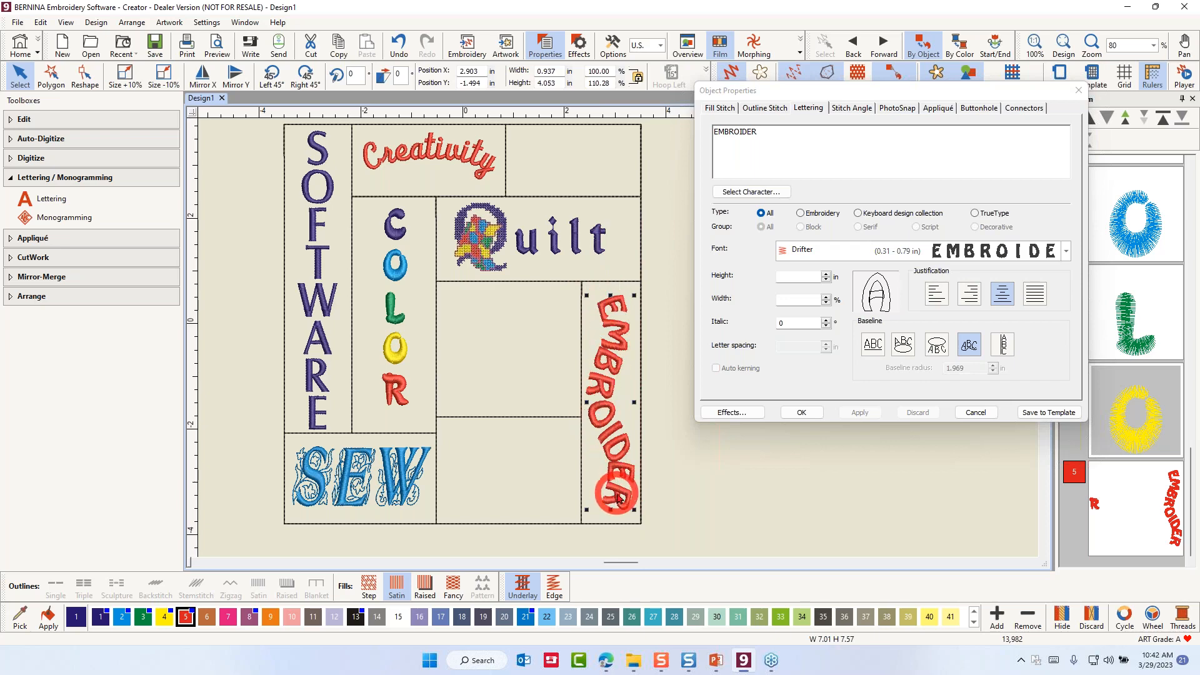
Step: Reshape the EMBROIDER lettering by nudging the middle point of its wavy baseline slightly, and deselect it
{"action": "left_click", "coordinate": [82, 76]}
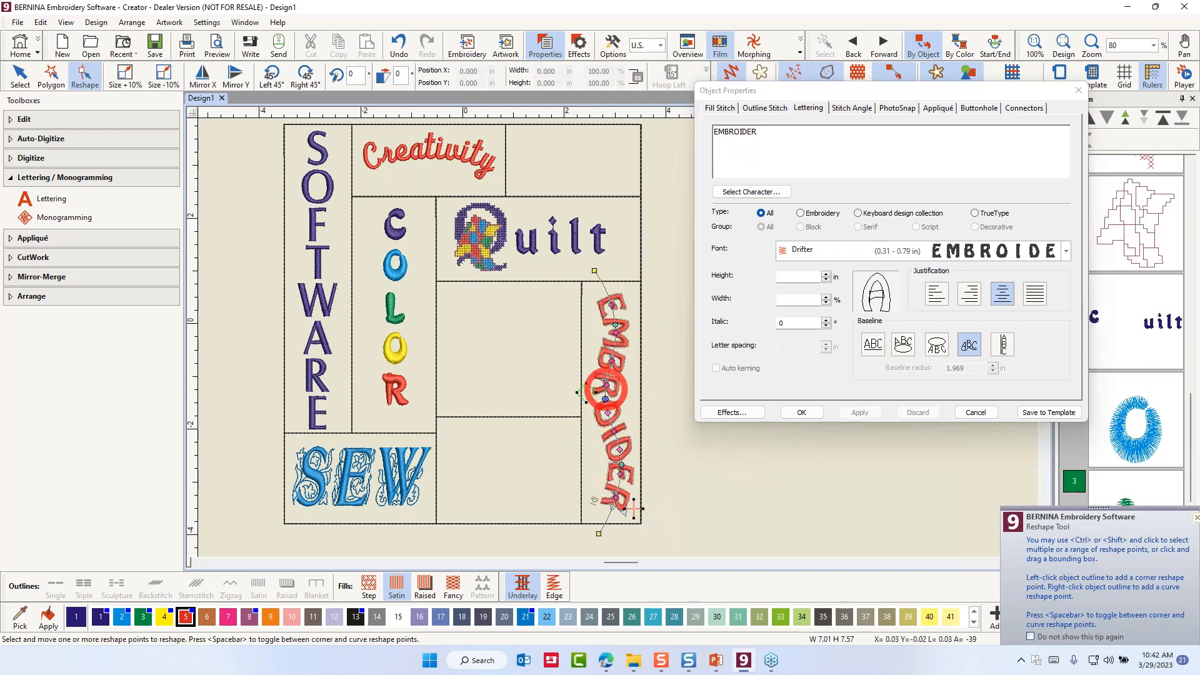
{"action": "left_click_drag", "start_coordinate": [606, 398], "coordinate": [614, 327]}
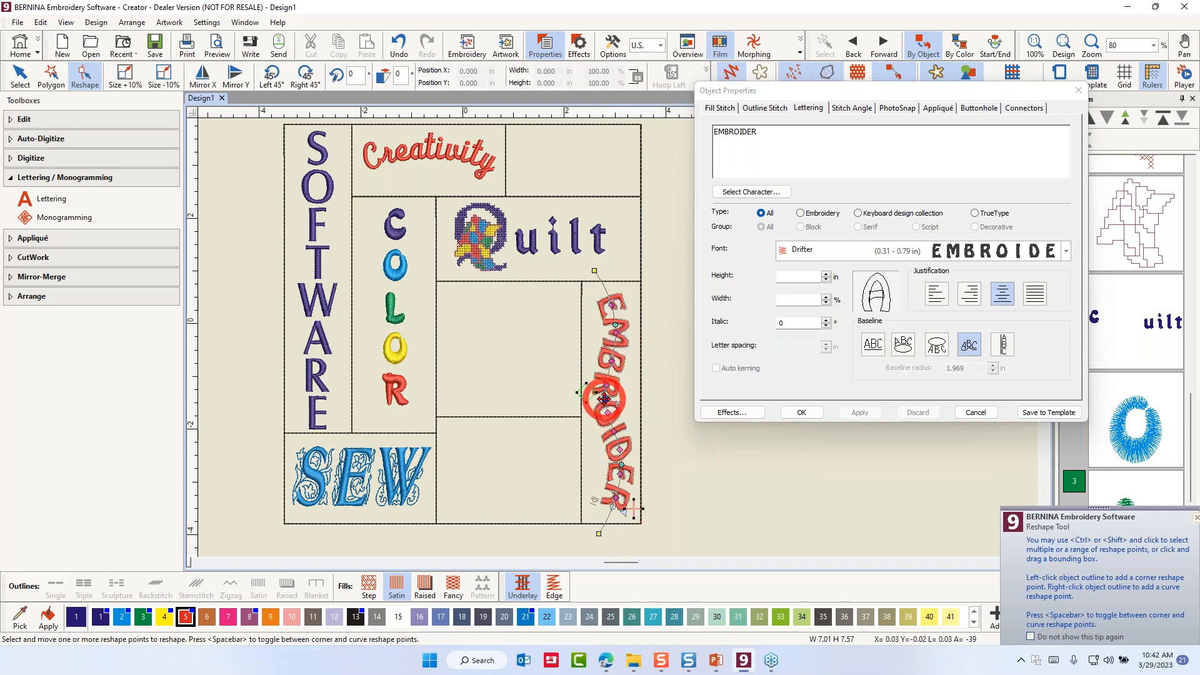
{"action": "left_click_drag", "start_coordinate": [608, 398], "coordinate": [608, 398]}
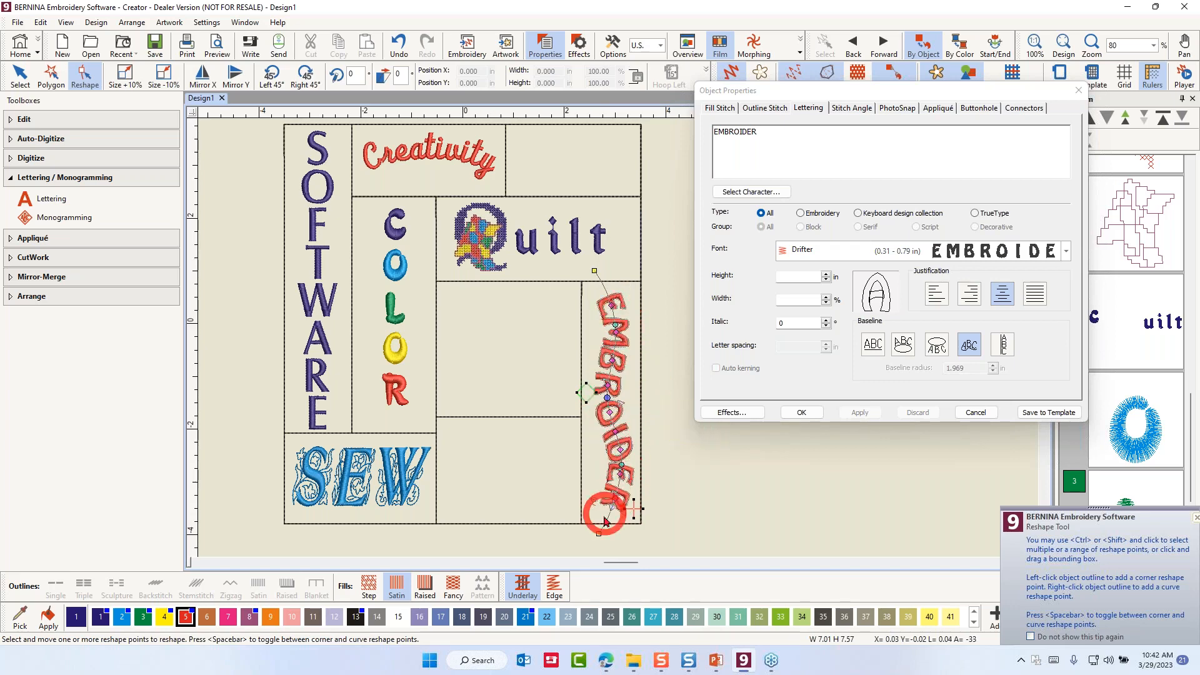
{"action": "left_click", "coordinate": [720, 505]}
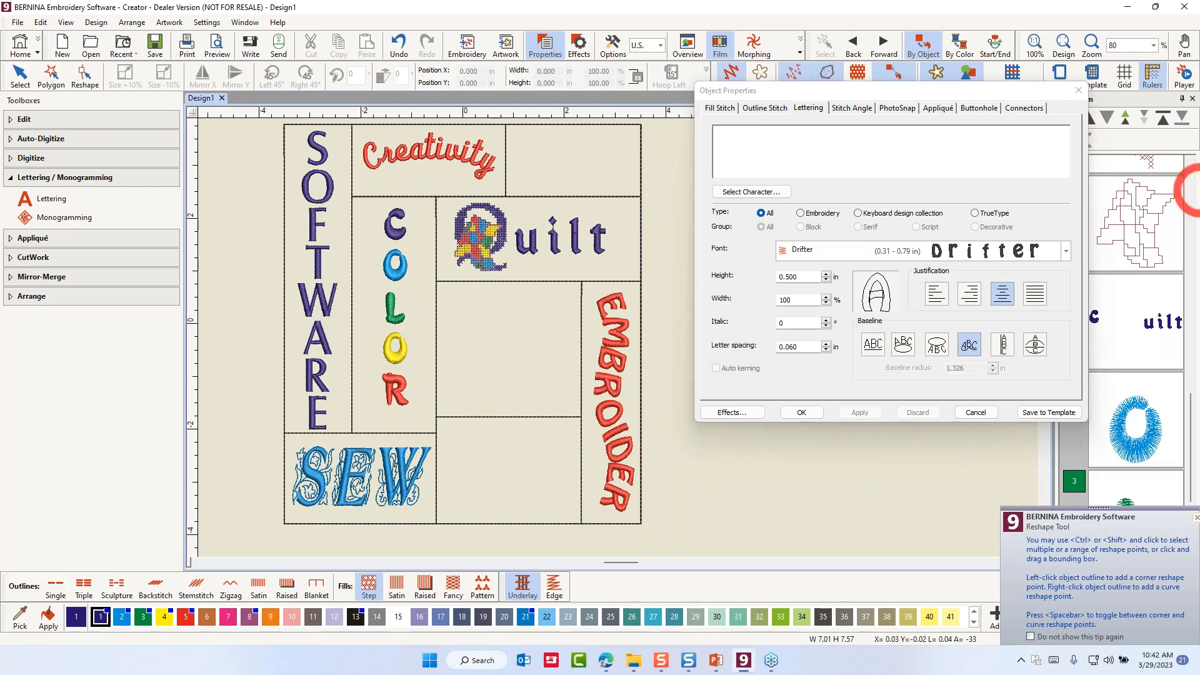
Step: Set up Fashion lettering in the Nightowl font at 0.4 in height with a straight baseline
{"action": "left_click", "coordinate": [728, 134]}
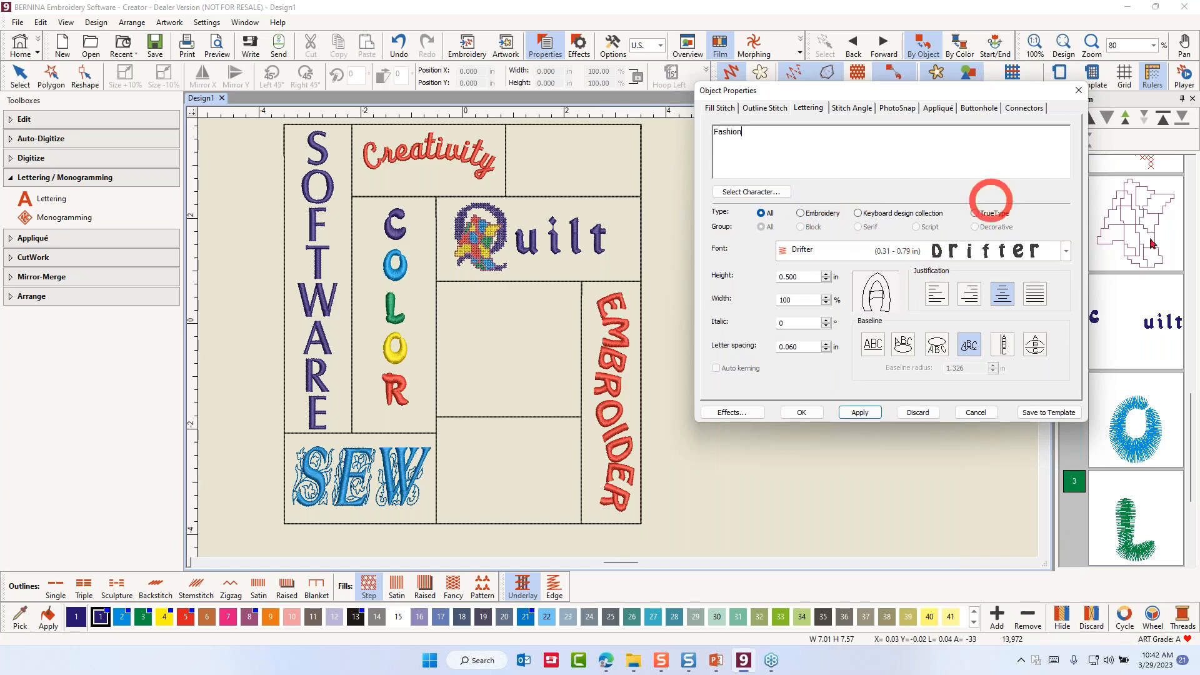
{"action": "left_click", "coordinate": [1062, 252]}
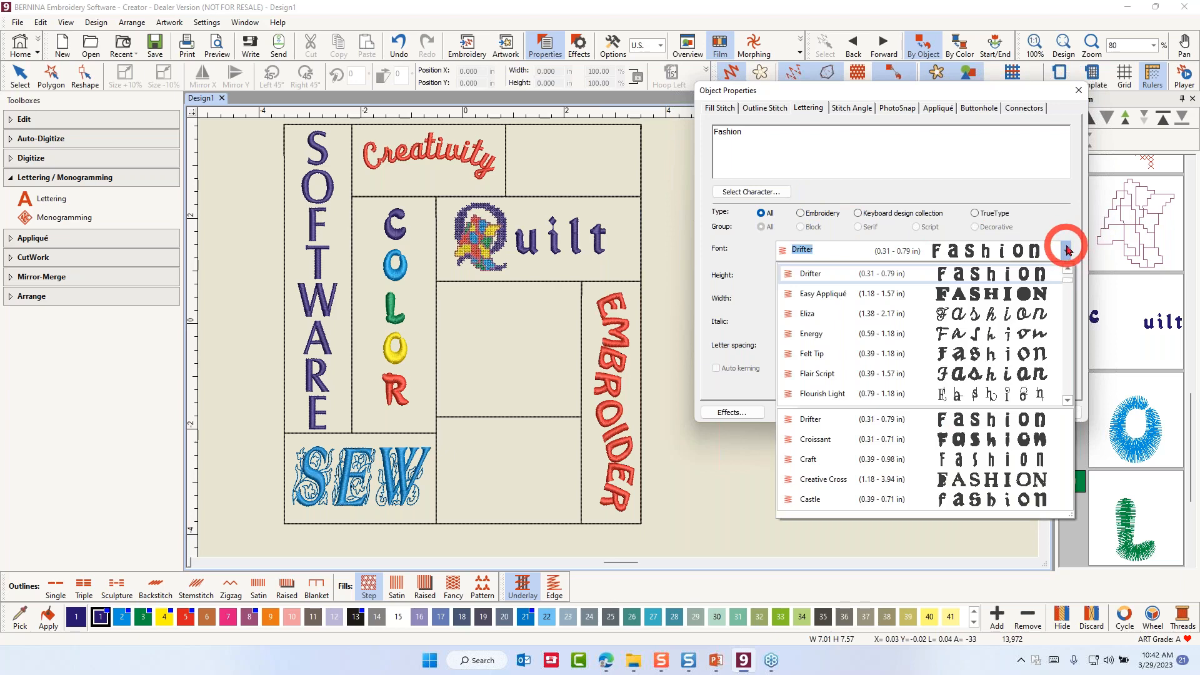
{"action": "left_click", "coordinate": [1068, 251]}
{"action": "type", "text": "Nightowl"}
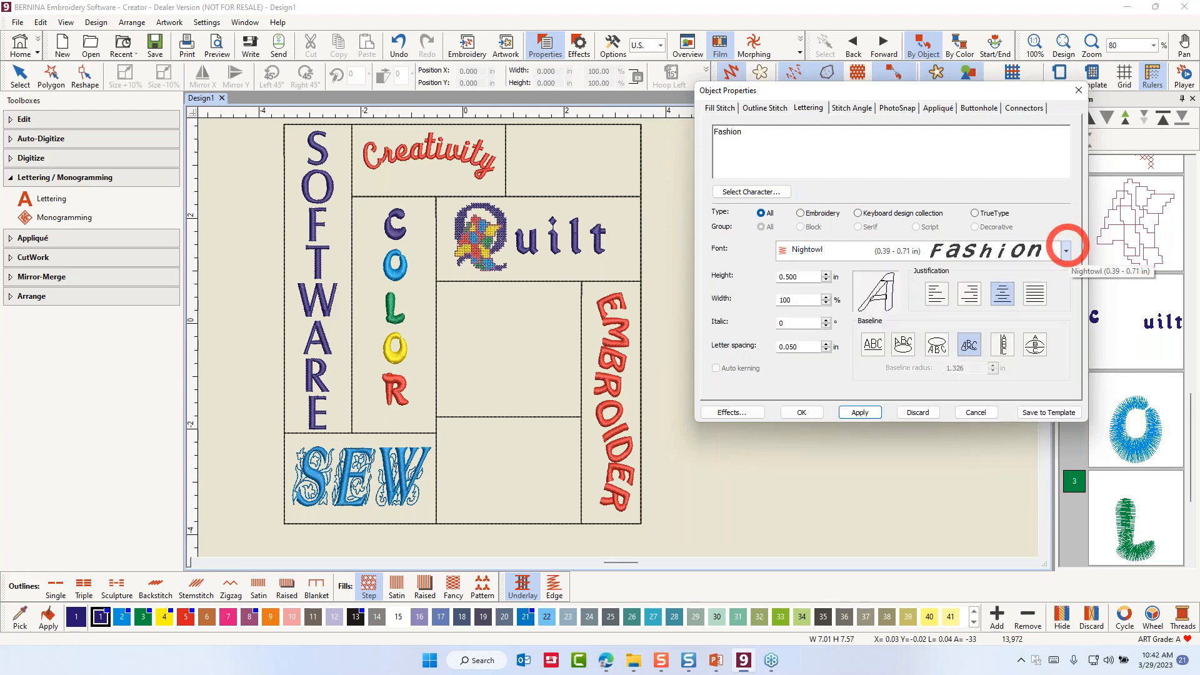
{"action": "left_click", "coordinate": [801, 276]}
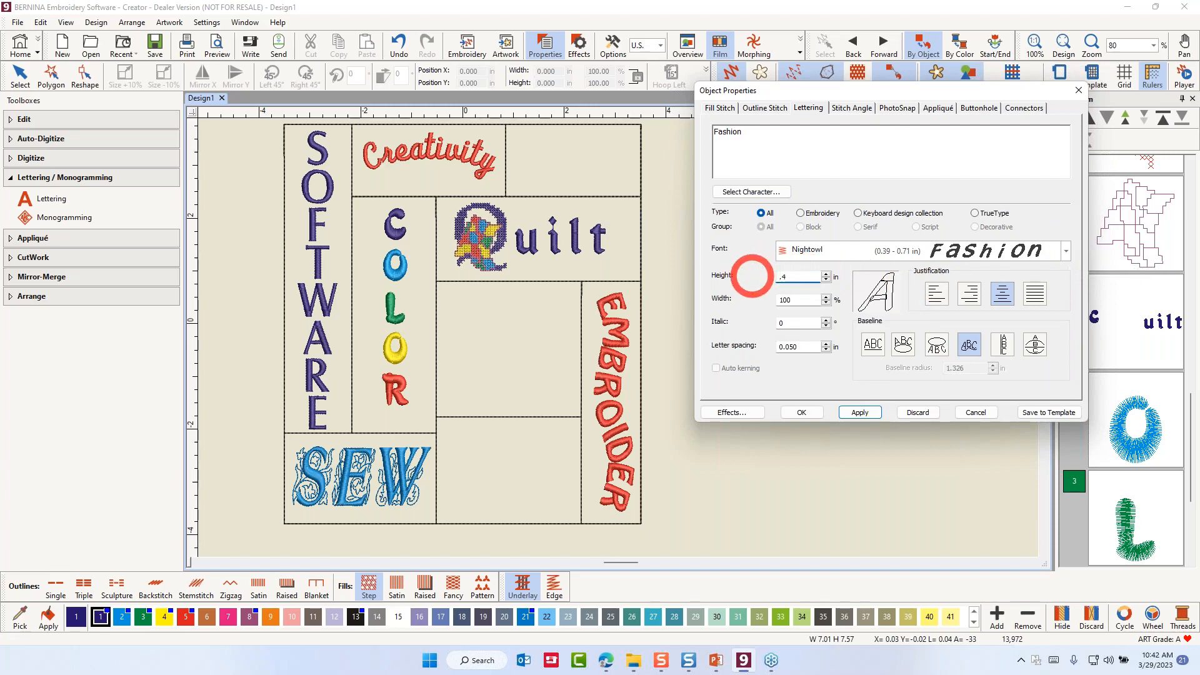
{"action": "left_click", "coordinate": [873, 347]}
{"action": "left_click", "coordinate": [866, 413]}
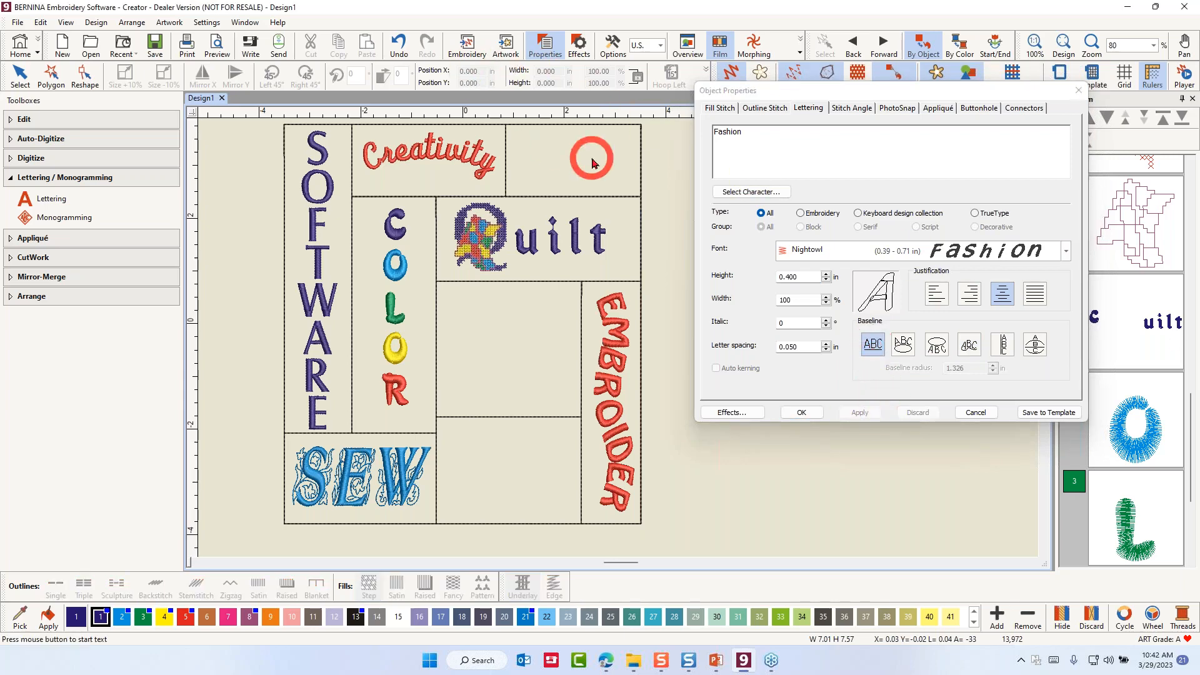
Step: Place the Fashion lettering and move it into the middle of the empty box beside Creativity
{"action": "left_click", "coordinate": [532, 172]}
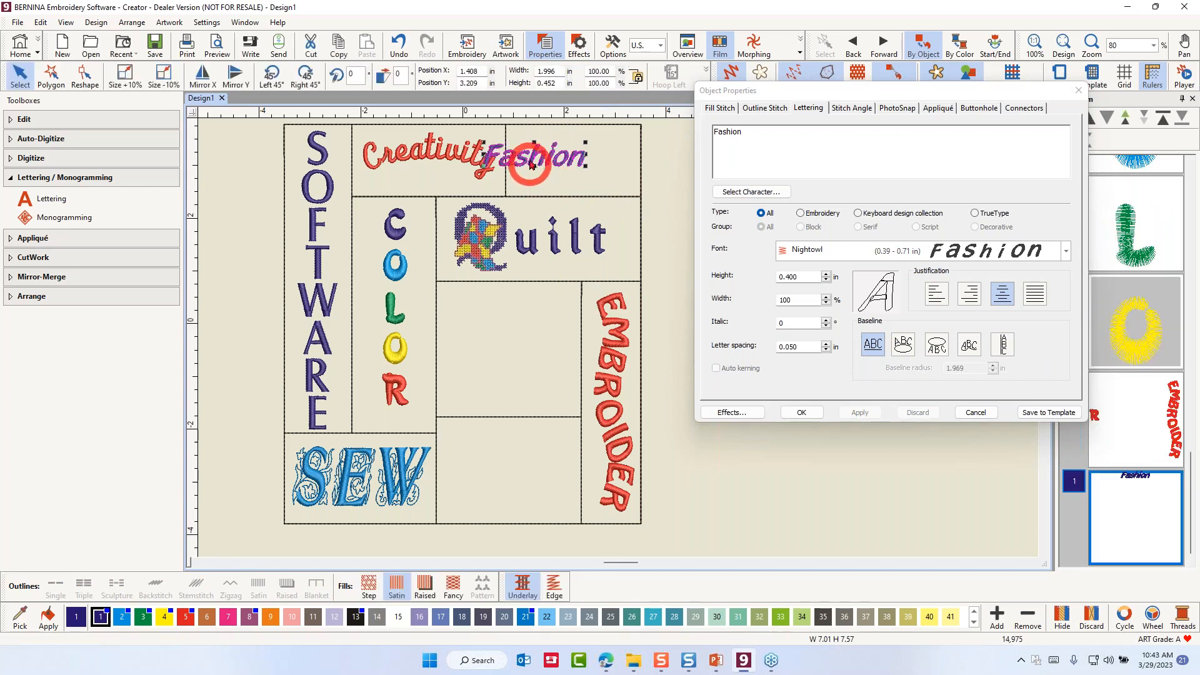
{"action": "left_click_drag", "start_coordinate": [532, 159], "coordinate": [564, 156]}
{"action": "key", "text": "1"}
{"action": "scroll", "coordinate": [618, 343], "scroll_direction": "up", "scroll_amount": 5}
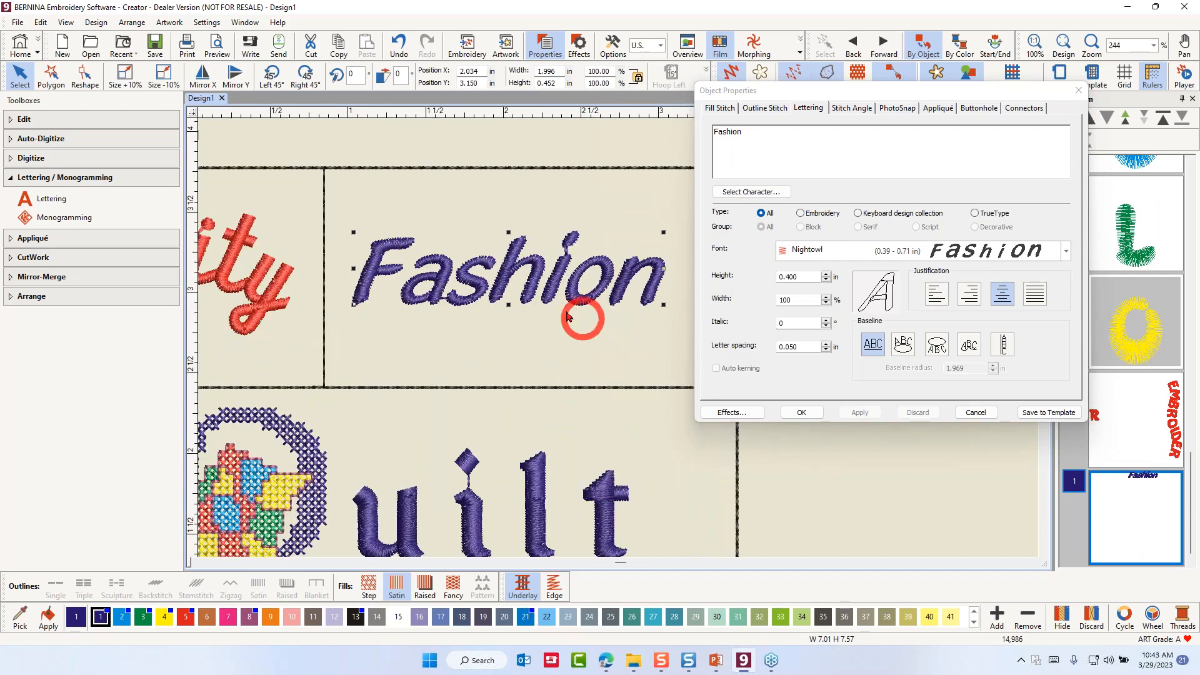
{"action": "scroll", "coordinate": [582, 281], "scroll_direction": "down", "scroll_amount": 1}
{"action": "scroll", "coordinate": [610, 339], "scroll_direction": "up", "scroll_amount": 1}
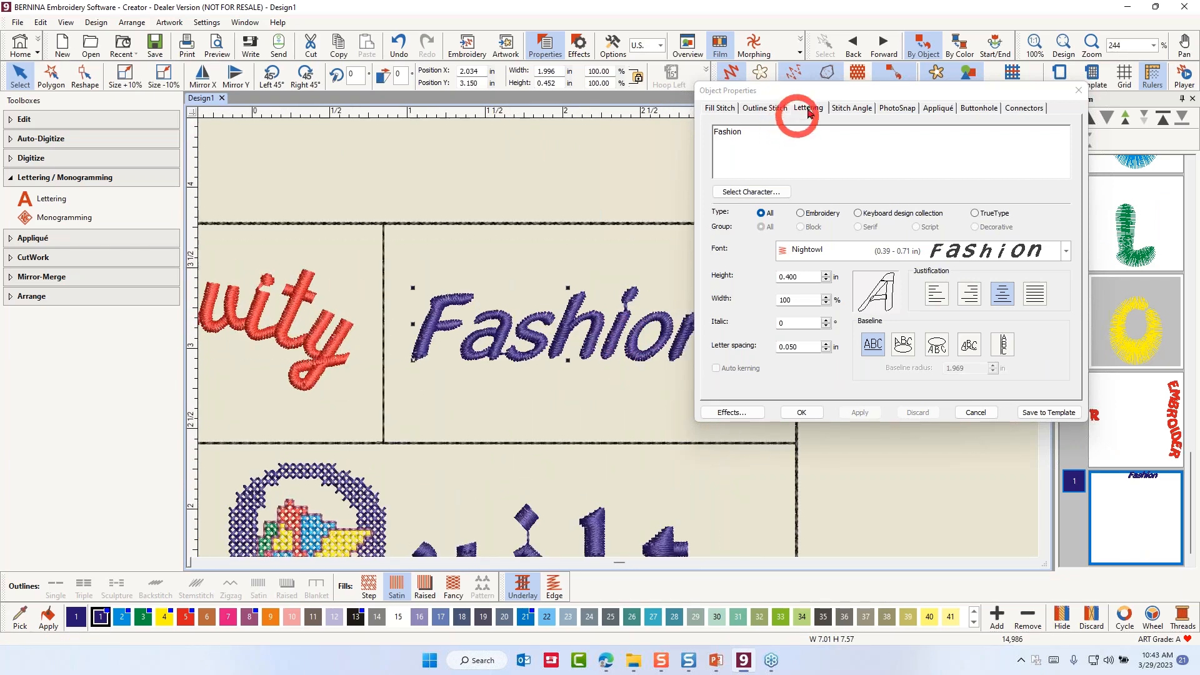
Step: Rotate the Fashion lettering clockwise so it slants downward across its box, and deselect it
{"action": "left_click_drag", "start_coordinate": [802, 95], "coordinate": [869, 82]}
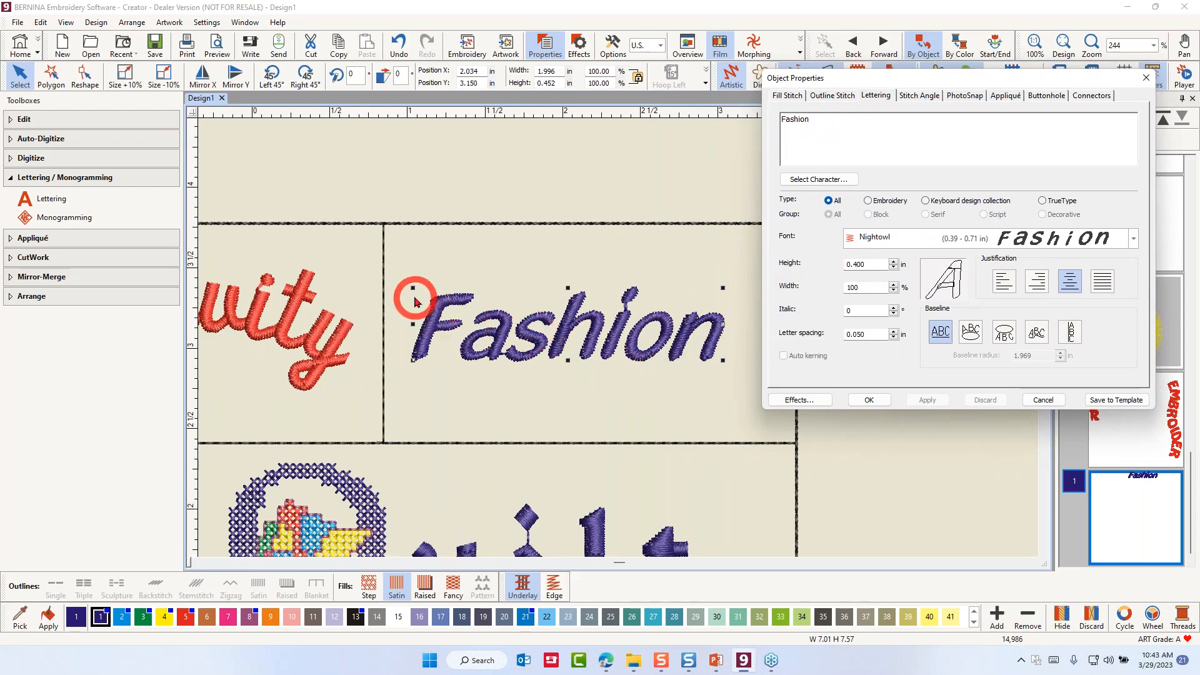
{"action": "left_click", "coordinate": [591, 343]}
{"action": "left_click_drag", "start_coordinate": [724, 288], "coordinate": [706, 254]}
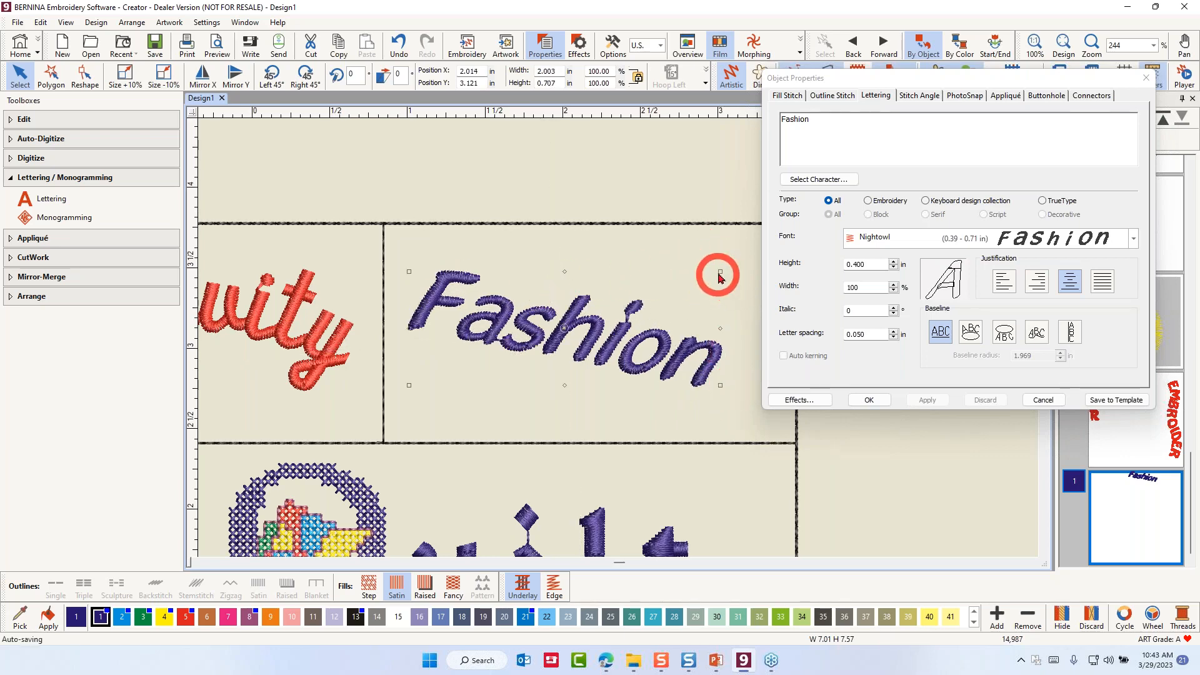
{"action": "mouse_move", "coordinate": [720, 271]}
{"action": "left_mouse_down"}
{"action": "mouse_move", "coordinate": [729, 284]}
{"action": "mouse_move", "coordinate": [723, 269]}
{"action": "left_mouse_up"}
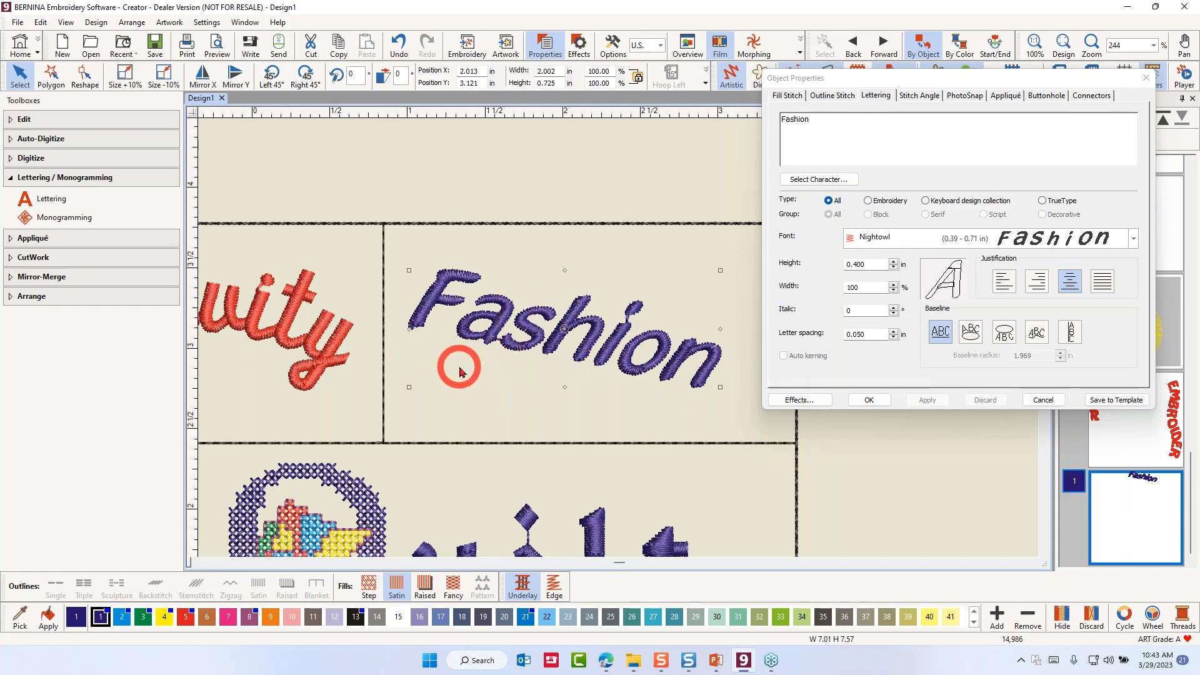
{"action": "left_click", "coordinate": [467, 251]}
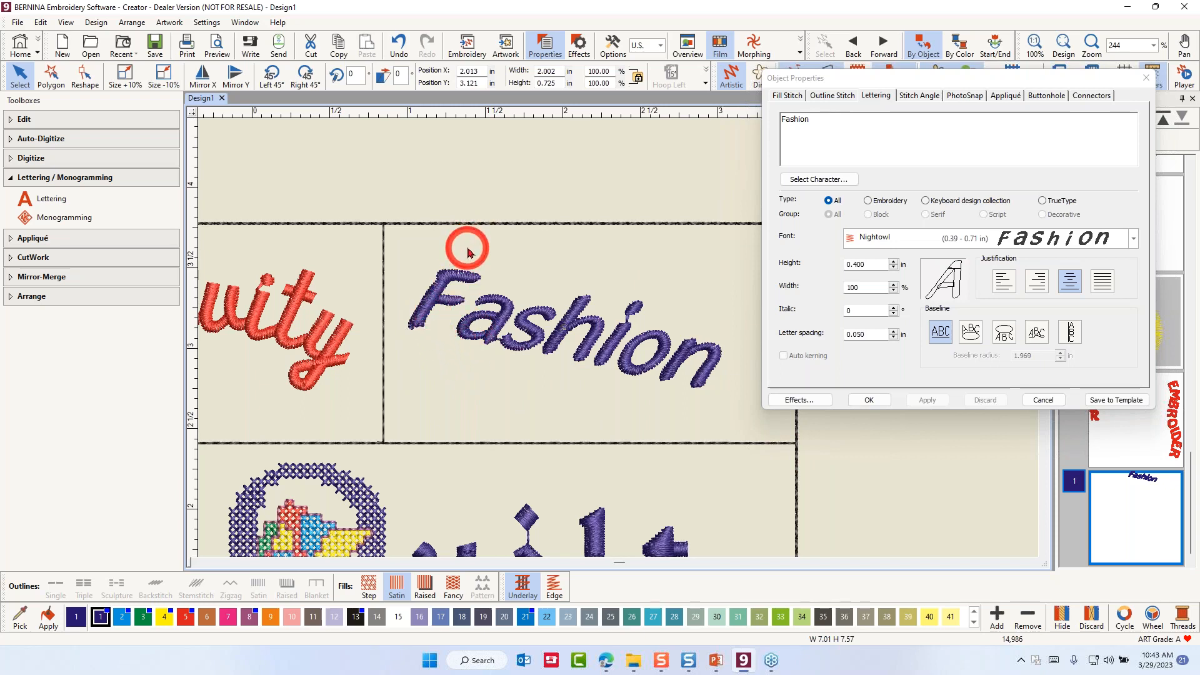
Step: Reshape the Fashion lettering by selecting the outline points at the foot of its letter F
{"action": "left_click", "coordinate": [494, 319]}
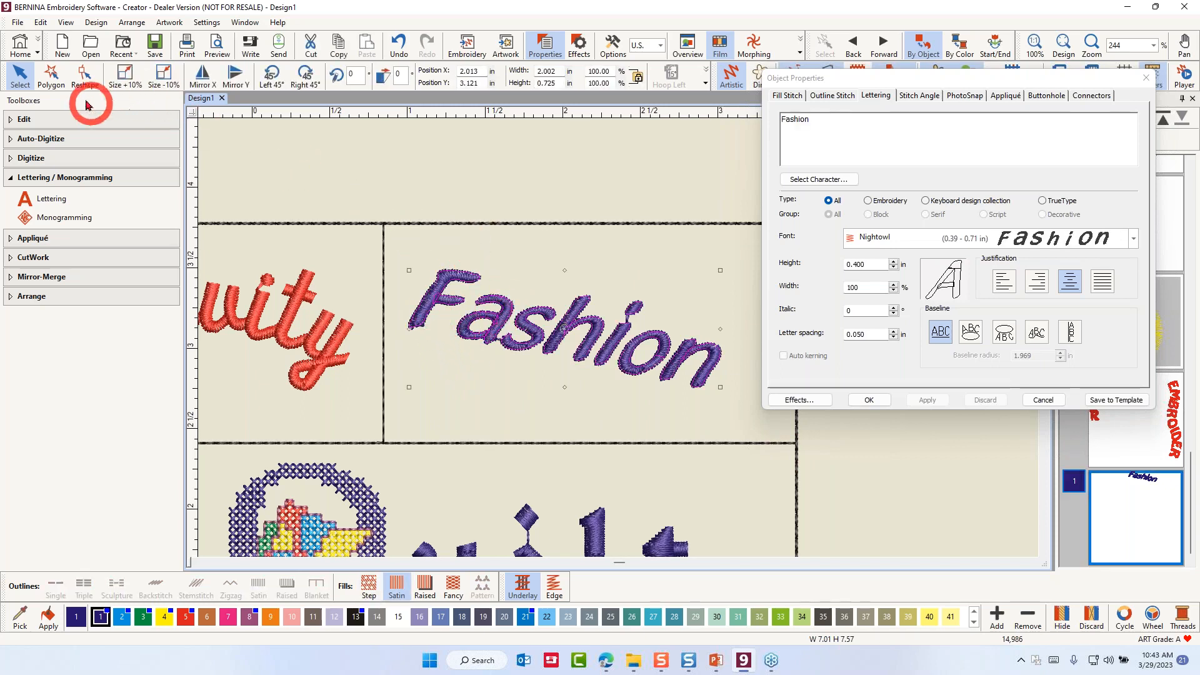
{"action": "left_click", "coordinate": [85, 74]}
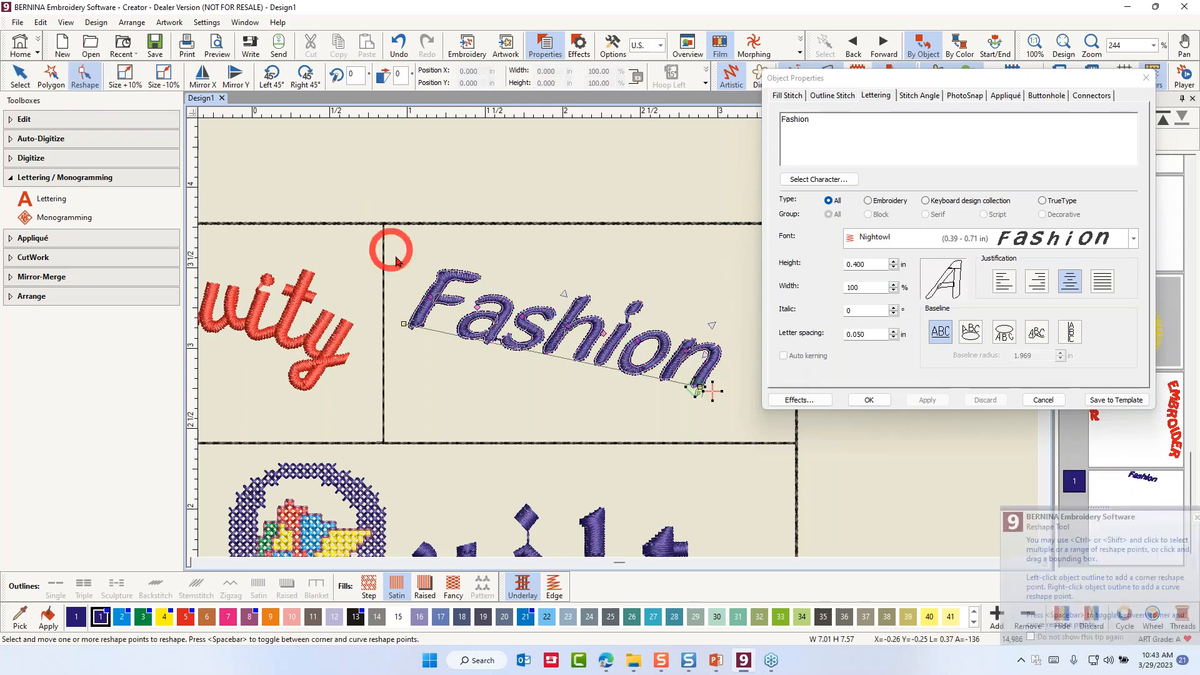
{"action": "scroll", "coordinate": [437, 262], "scroll_direction": "up", "scroll_amount": 1}
{"action": "scroll", "coordinate": [621, 343], "scroll_direction": "up", "scroll_amount": 1}
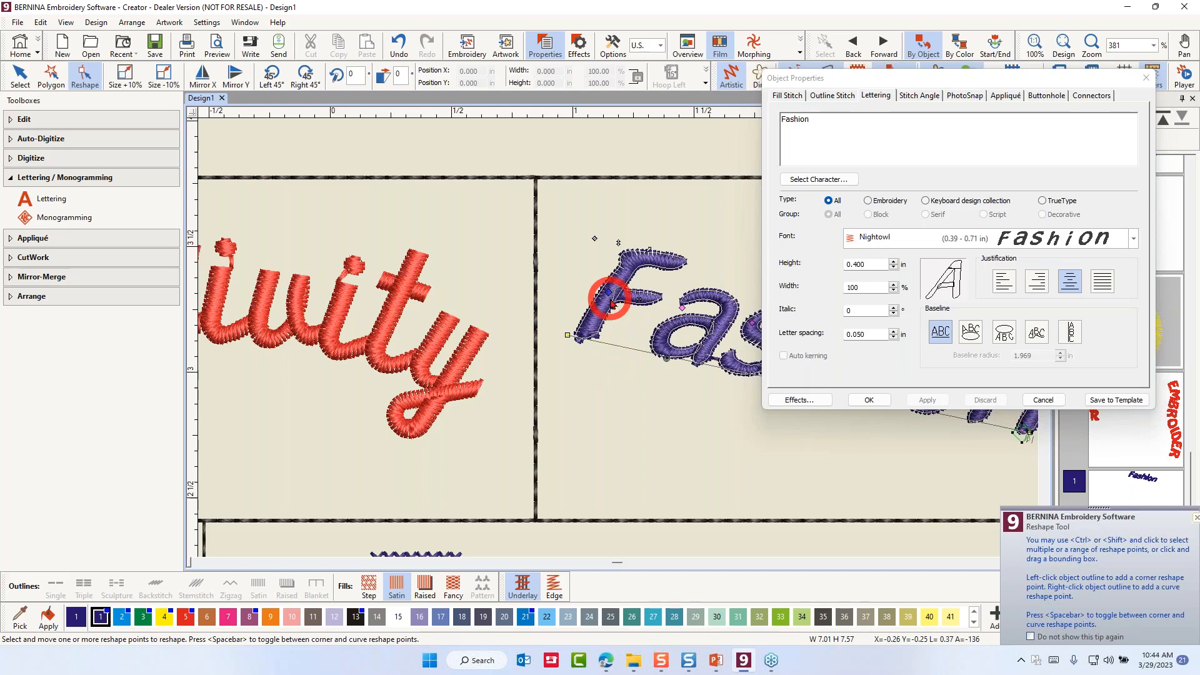
{"action": "left_click", "coordinate": [611, 277]}
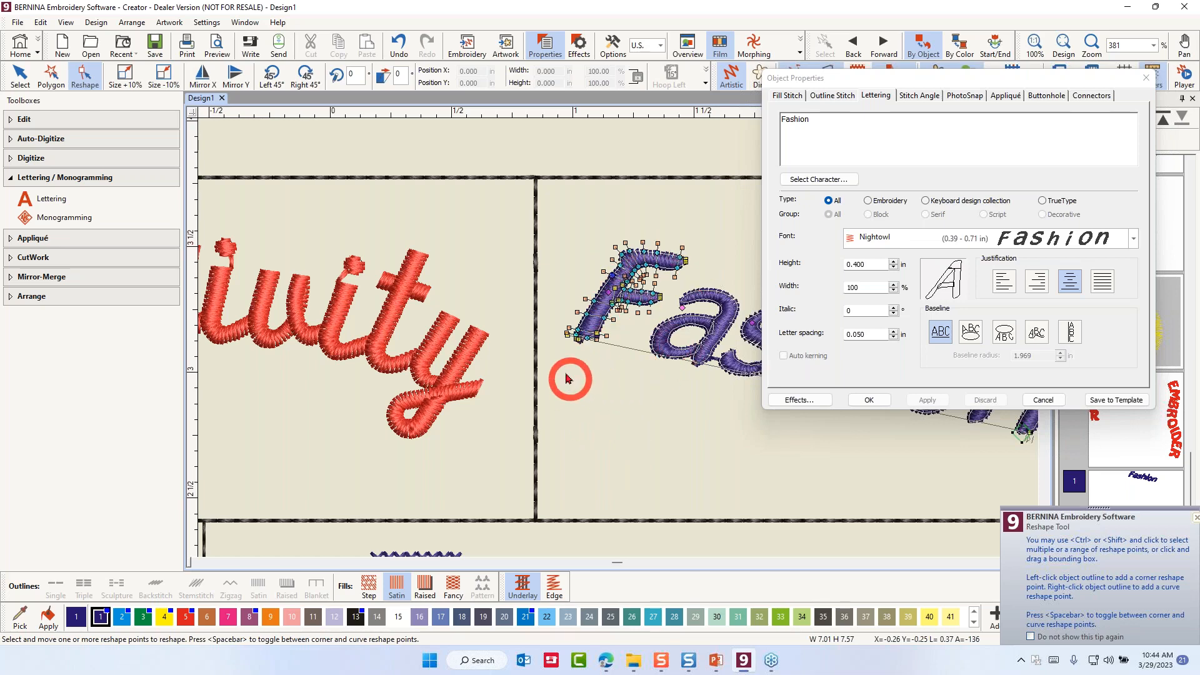
{"action": "left_click_drag", "start_coordinate": [550, 316], "coordinate": [628, 377]}
{"action": "left_click_drag", "start_coordinate": [556, 300], "coordinate": [618, 364]}
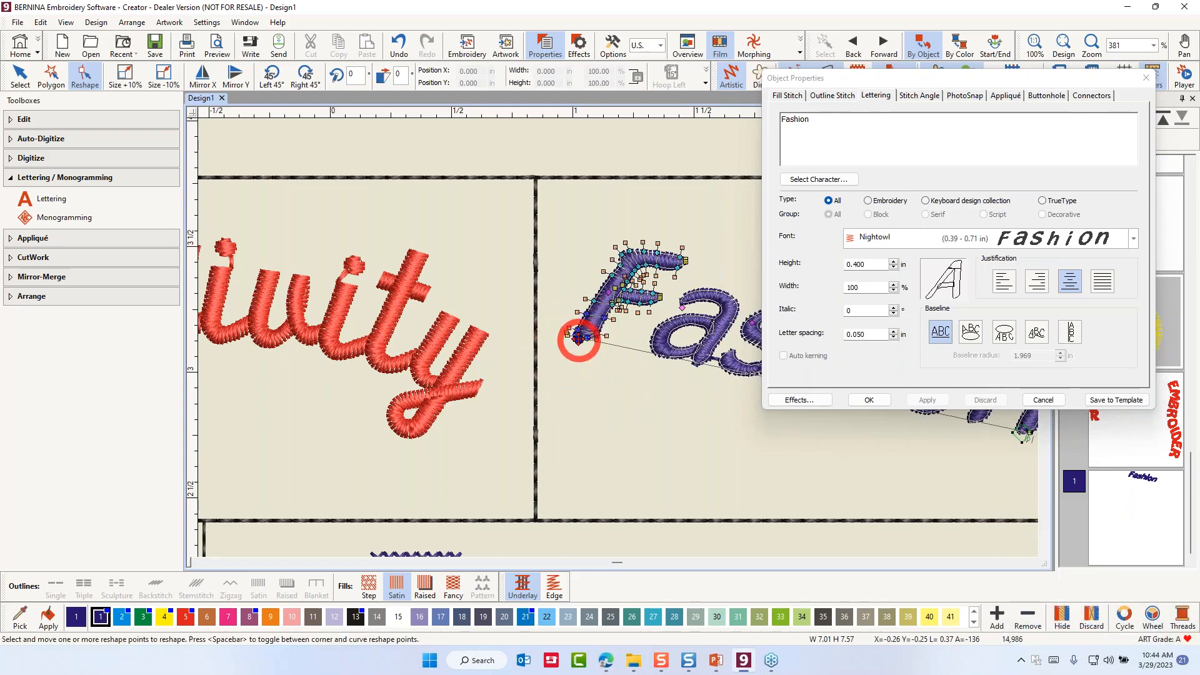
Step: Reshape the F of Fashion by extending the foot of its stem downward and pulling its top corner upward
{"action": "left_click_drag", "start_coordinate": [579, 337], "coordinate": [567, 363]}
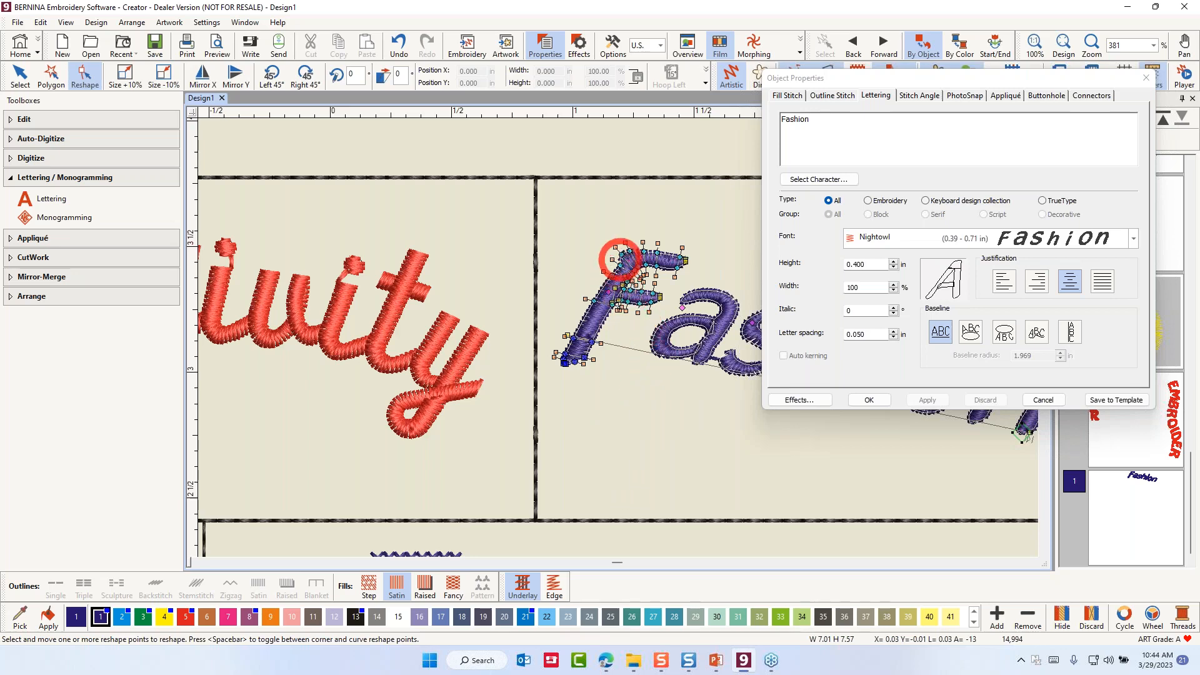
{"action": "left_click_drag", "start_coordinate": [594, 232], "coordinate": [637, 272]}
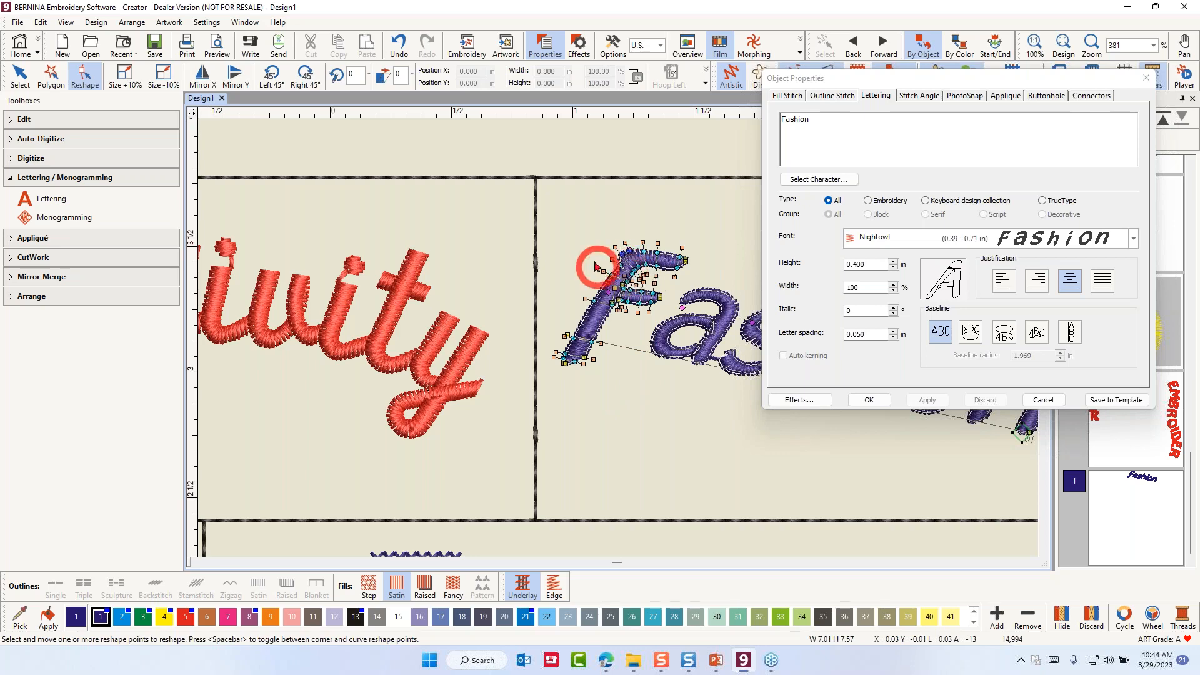
{"action": "mouse_move", "coordinate": [594, 240]}
{"action": "left_mouse_down"}
{"action": "mouse_move", "coordinate": [638, 257]}
{"action": "mouse_move", "coordinate": [620, 259]}
{"action": "mouse_move", "coordinate": [618, 242]}
{"action": "left_mouse_up"}
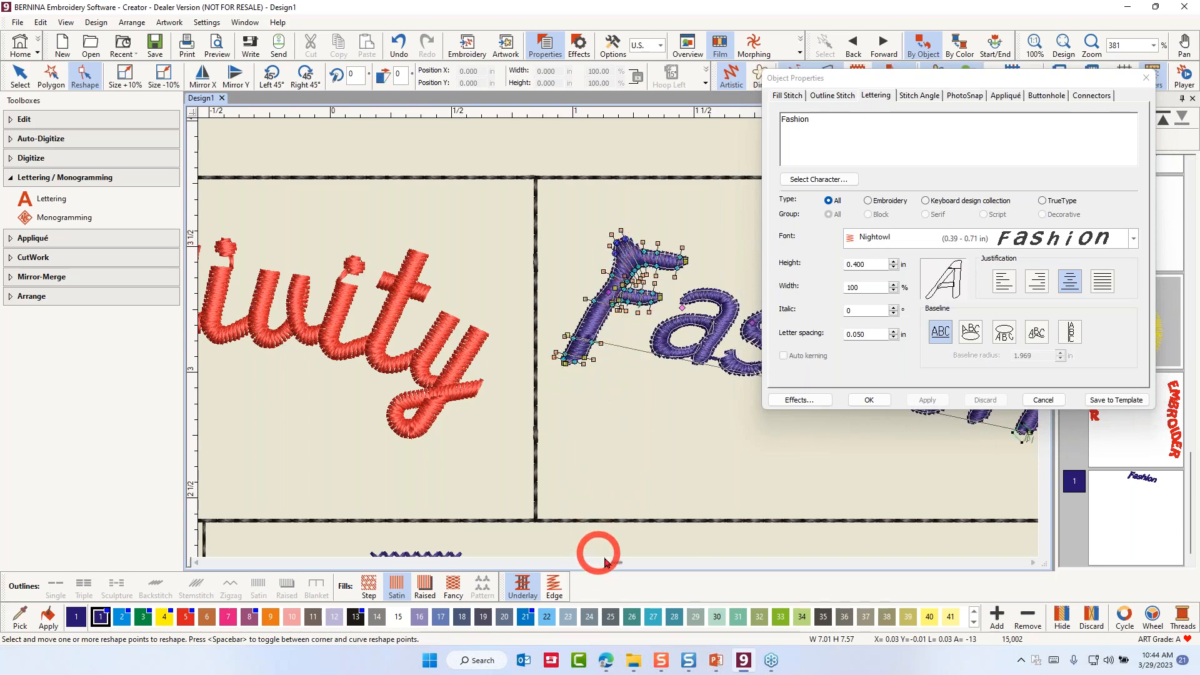
{"action": "left_click_drag", "start_coordinate": [617, 566], "coordinate": [620, 566]}
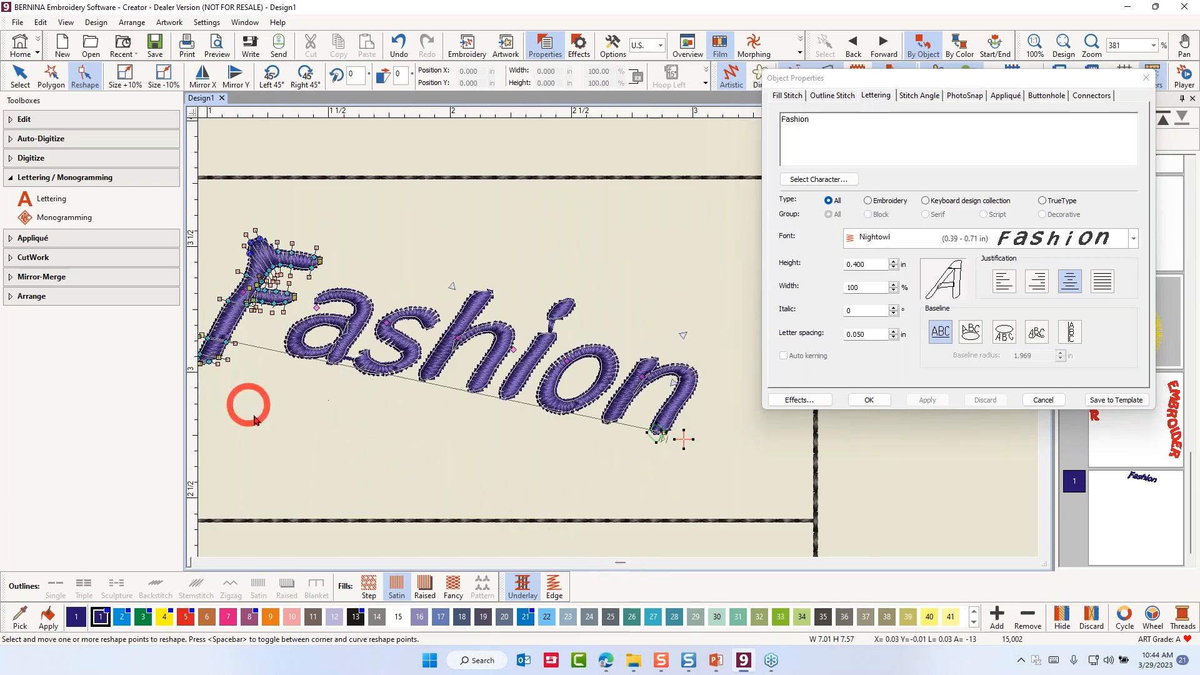
{"action": "left_click", "coordinate": [273, 419]}
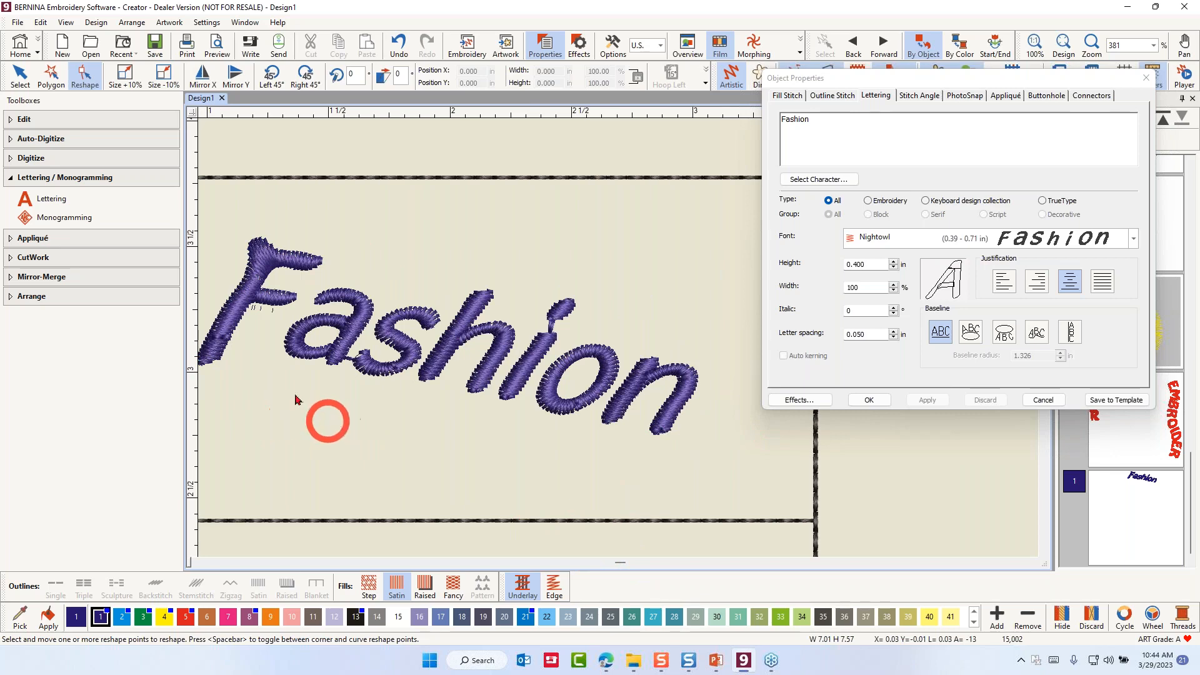
Step: Reshape the n of Fashion by extending the foot of its first stem down and outward below the baseline
{"action": "left_click", "coordinate": [590, 330]}
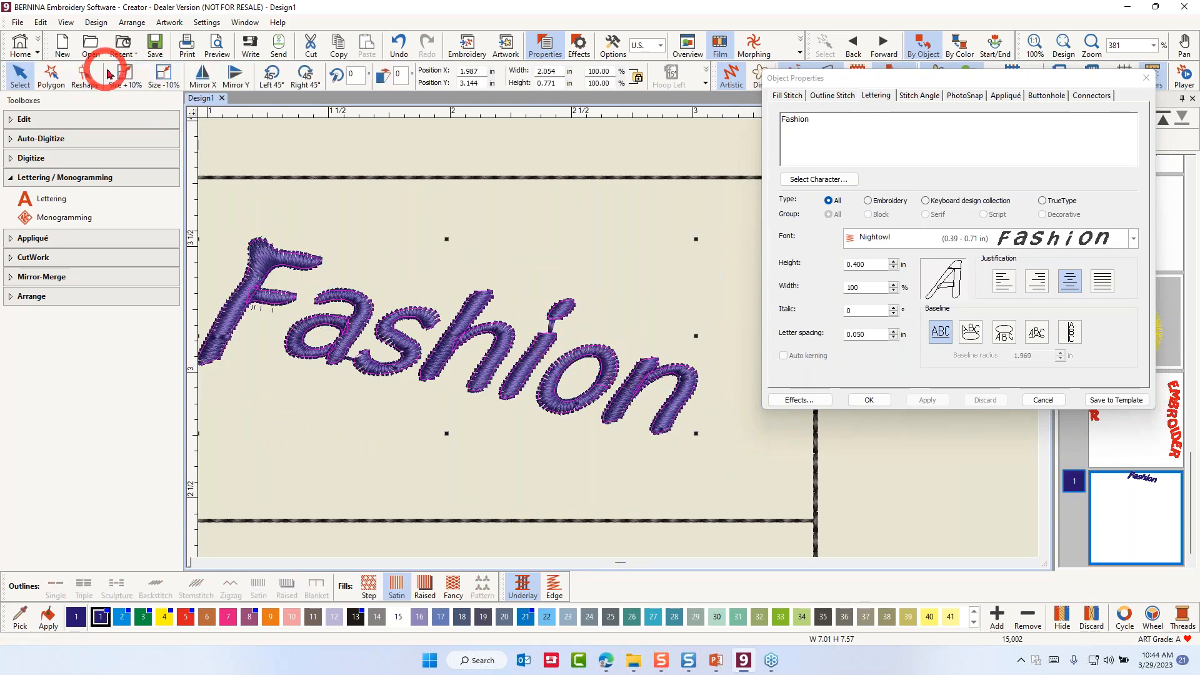
{"action": "left_click", "coordinate": [85, 73]}
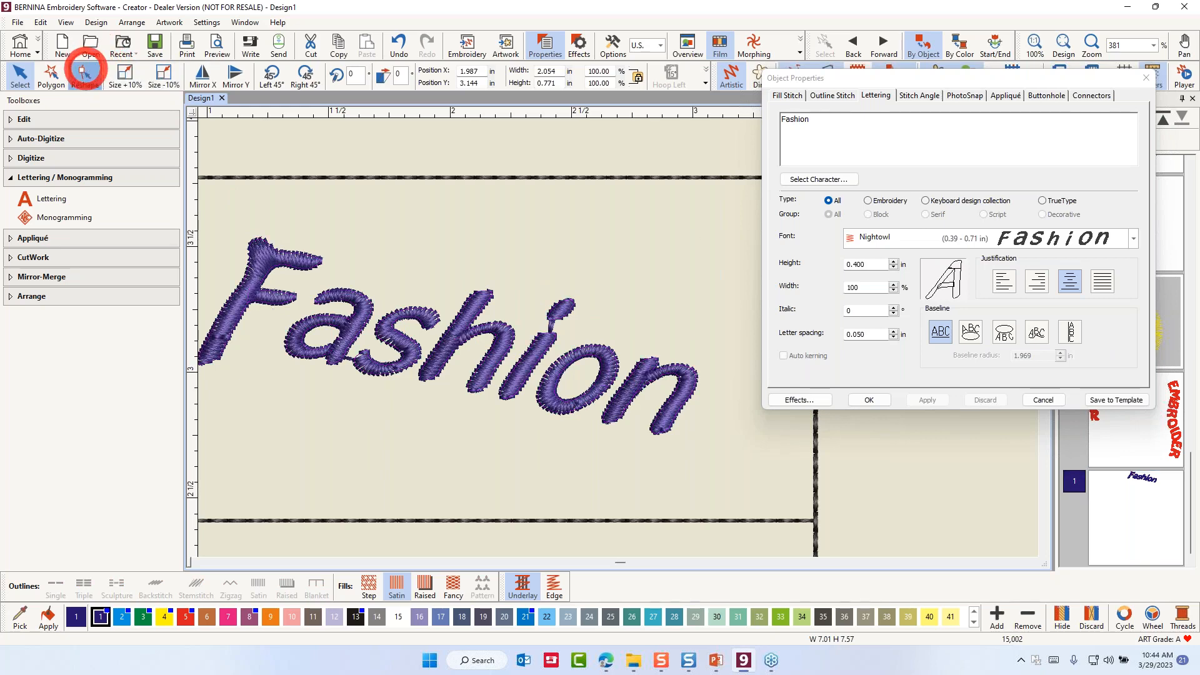
{"action": "left_click", "coordinate": [629, 410]}
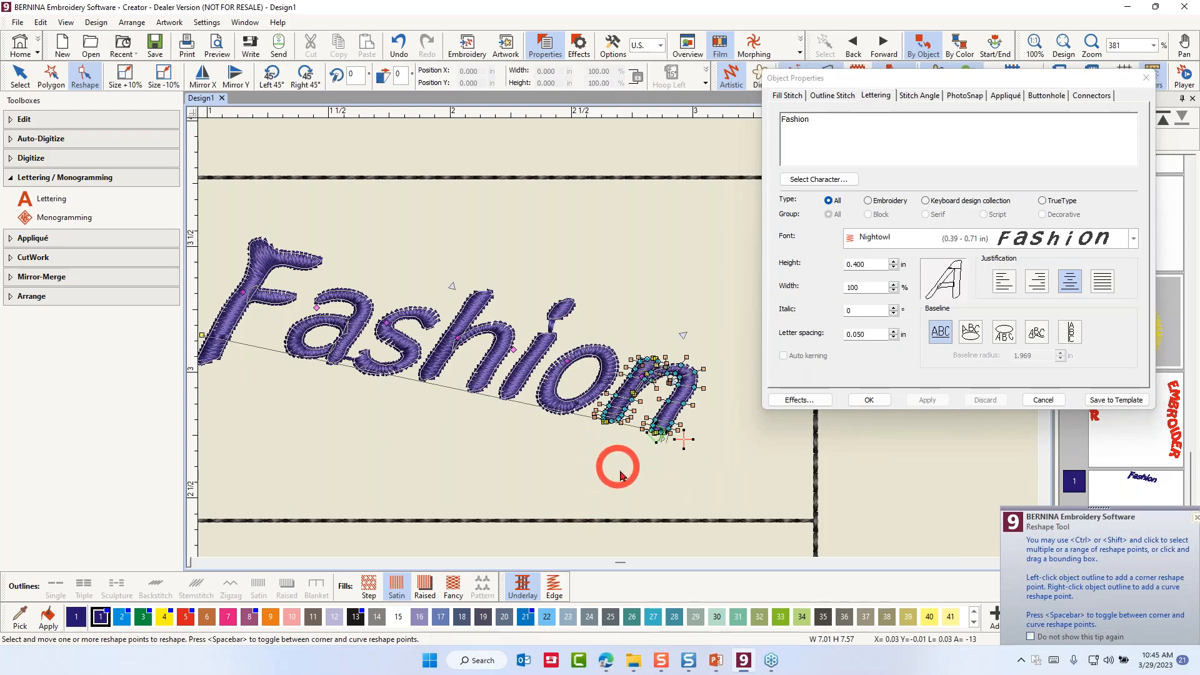
{"action": "scroll", "coordinate": [625, 432], "scroll_direction": "up", "scroll_amount": 5}
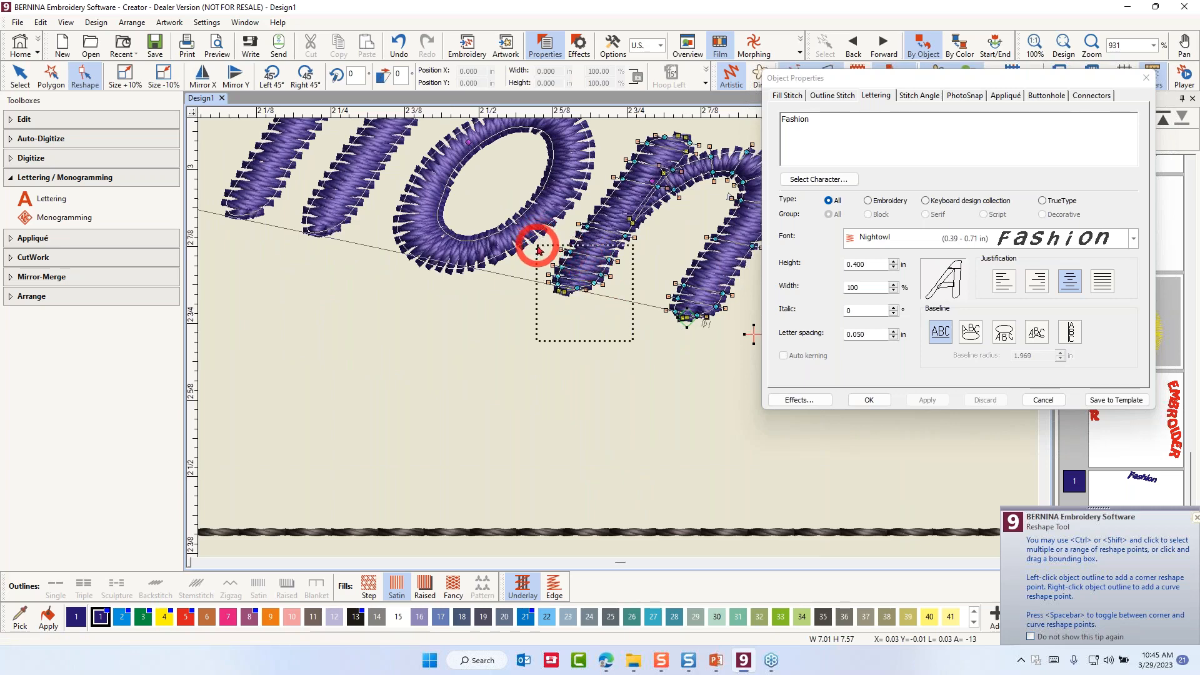
{"action": "left_click_drag", "start_coordinate": [536, 249], "coordinate": [536, 250]}
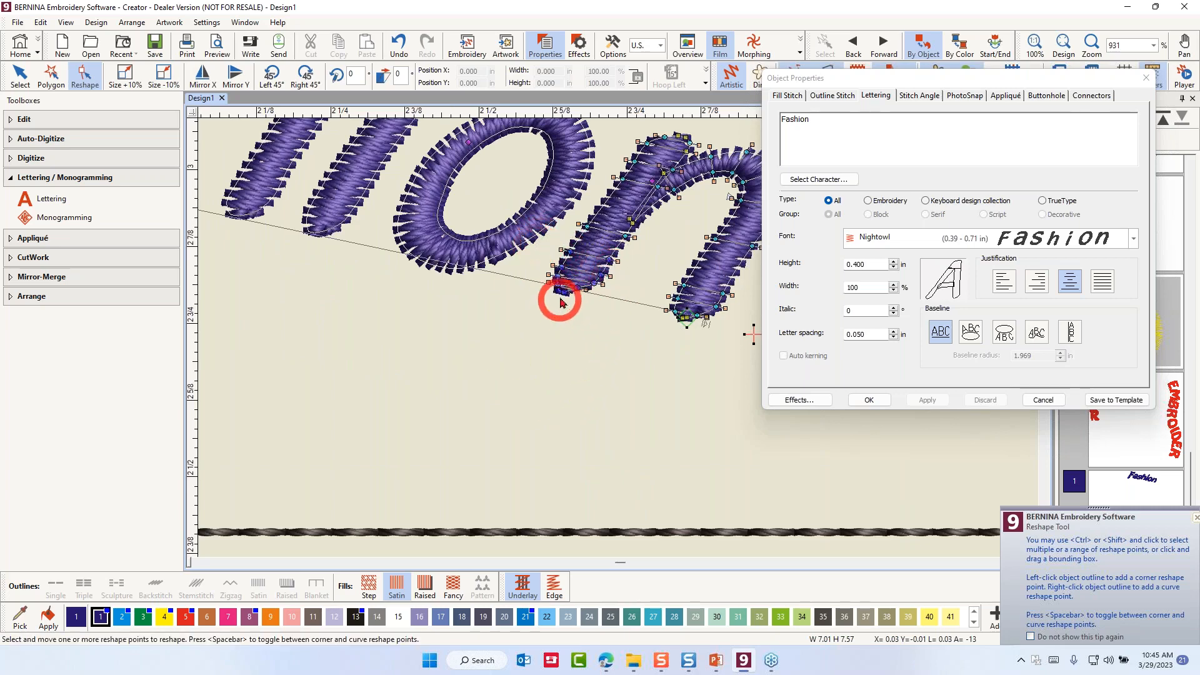
{"action": "left_click_drag", "start_coordinate": [563, 293], "coordinate": [541, 338]}
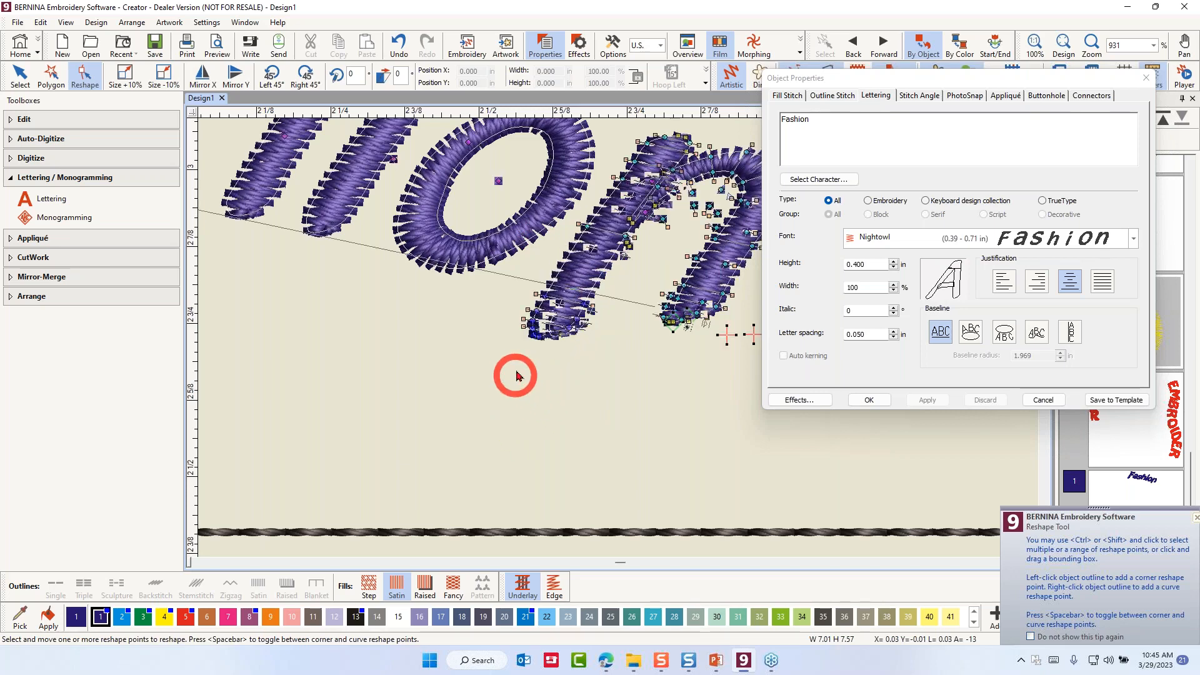
{"action": "scroll", "coordinate": [616, 337], "scroll_direction": "down", "scroll_amount": 2}
{"action": "scroll", "coordinate": [488, 229], "scroll_direction": "down", "scroll_amount": 2}
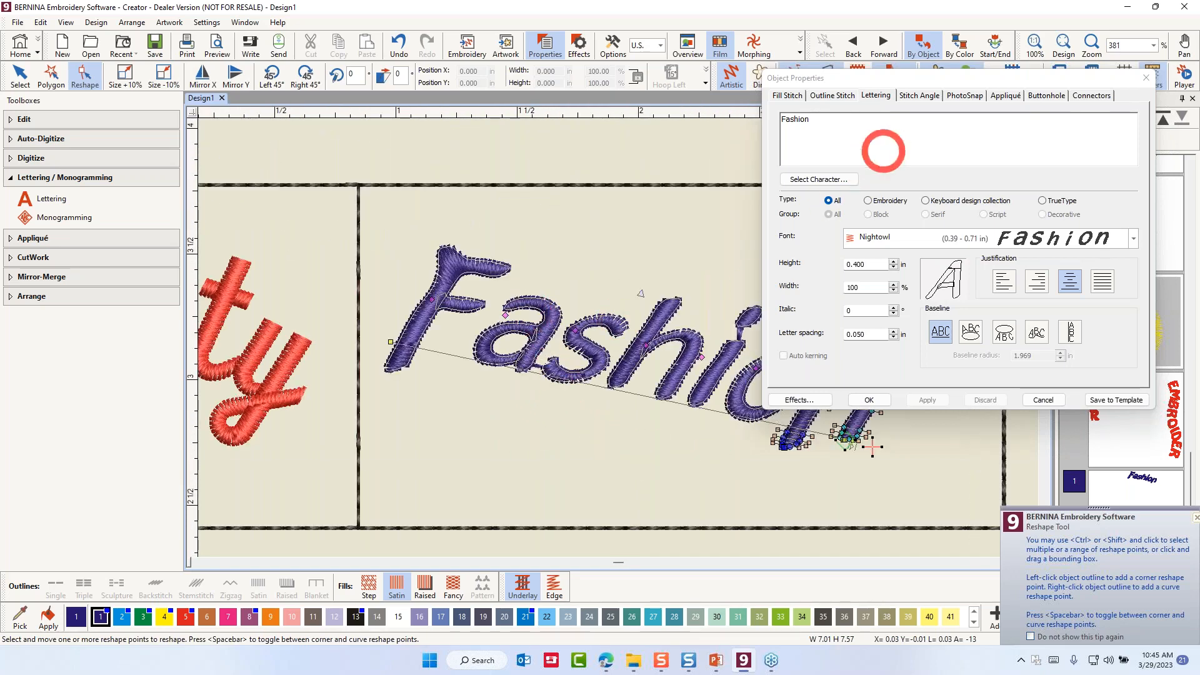
{"action": "left_click_drag", "start_coordinate": [913, 78], "coordinate": [982, 28]}
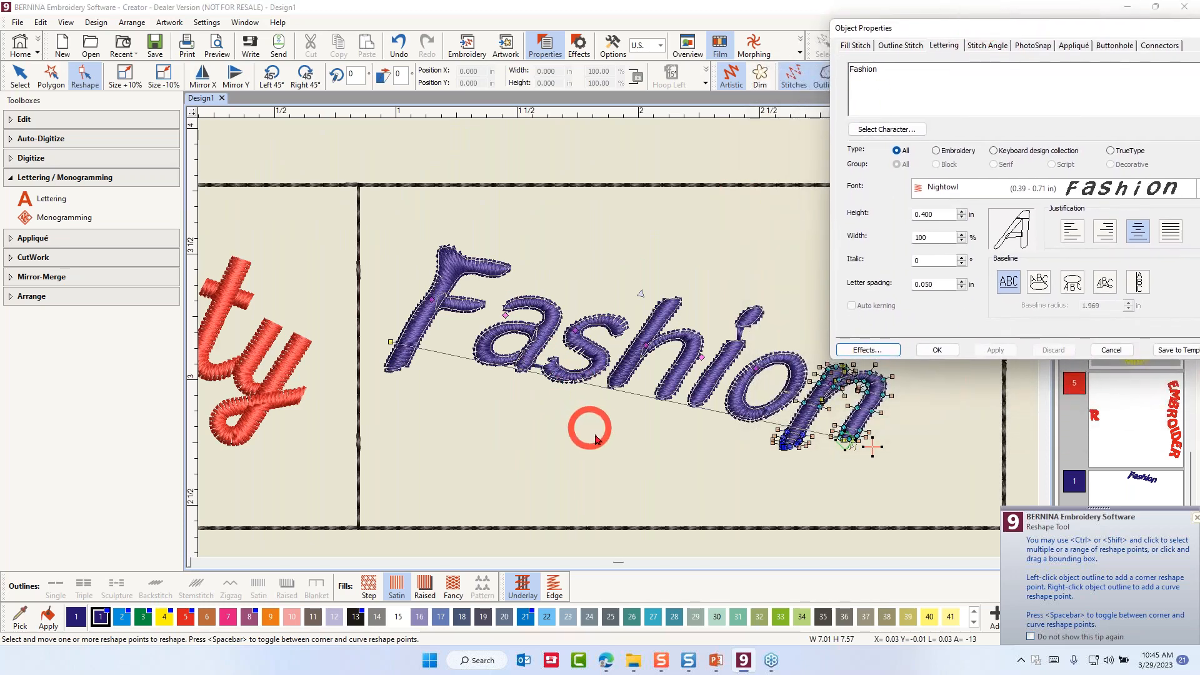
{"action": "left_click", "coordinate": [610, 455]}
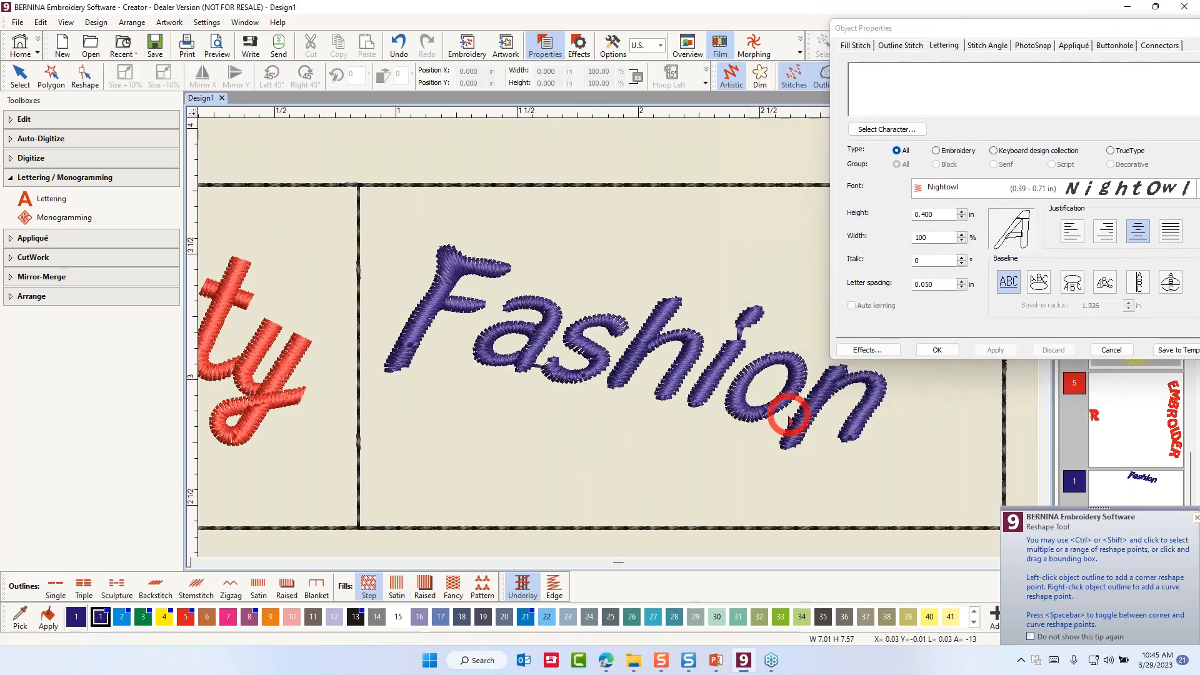
Step: Shift the Fashion lettering slightly right within its block and recolor it blue, color 2
{"action": "scroll", "coordinate": [766, 410], "scroll_direction": "down", "scroll_amount": 1}
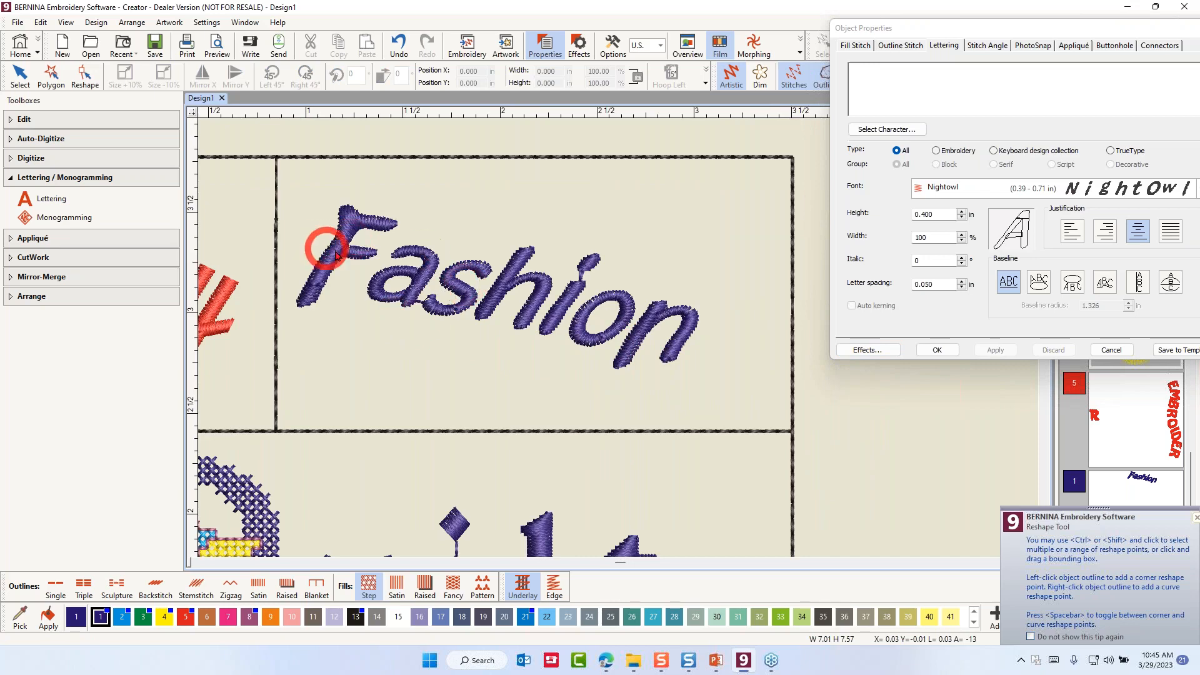
{"action": "left_click", "coordinate": [504, 286]}
{"action": "mouse_move", "coordinate": [504, 286]}
{"action": "left_mouse_down"}
{"action": "mouse_move", "coordinate": [535, 282]}
{"action": "mouse_move", "coordinate": [527, 291]}
{"action": "left_mouse_up"}
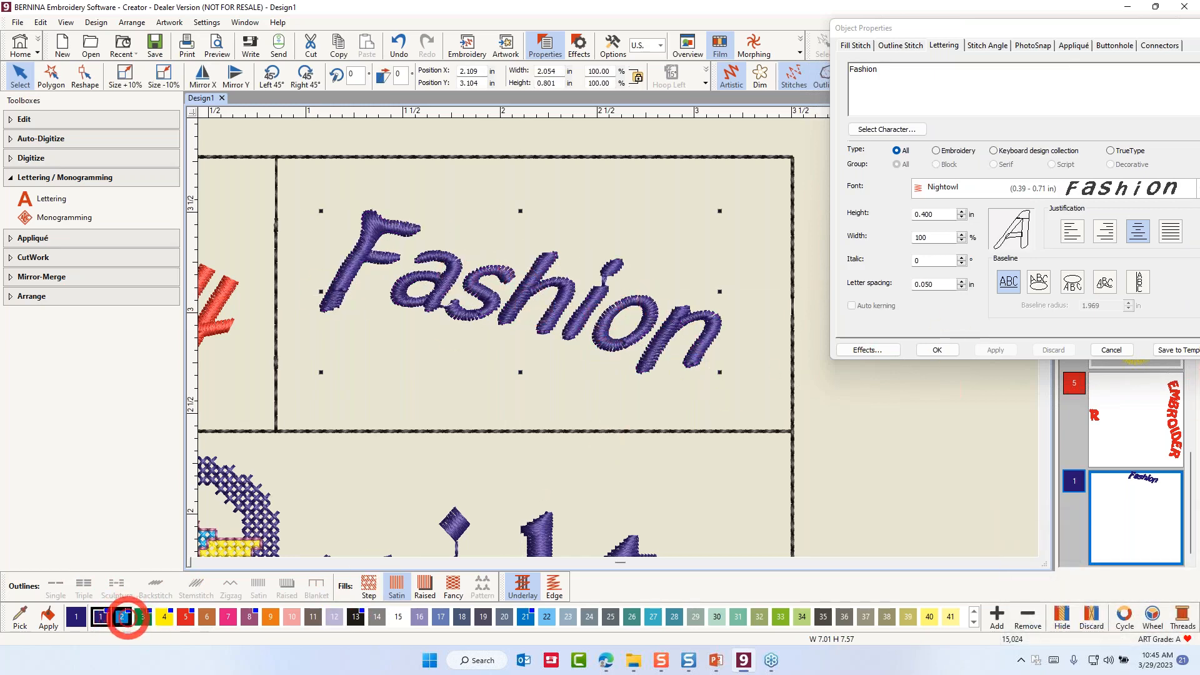
{"action": "left_click", "coordinate": [123, 622]}
{"action": "scroll", "coordinate": [613, 335], "scroll_direction": "down", "scroll_amount": 3}
{"action": "scroll", "coordinate": [620, 351], "scroll_direction": "down", "scroll_amount": 2}
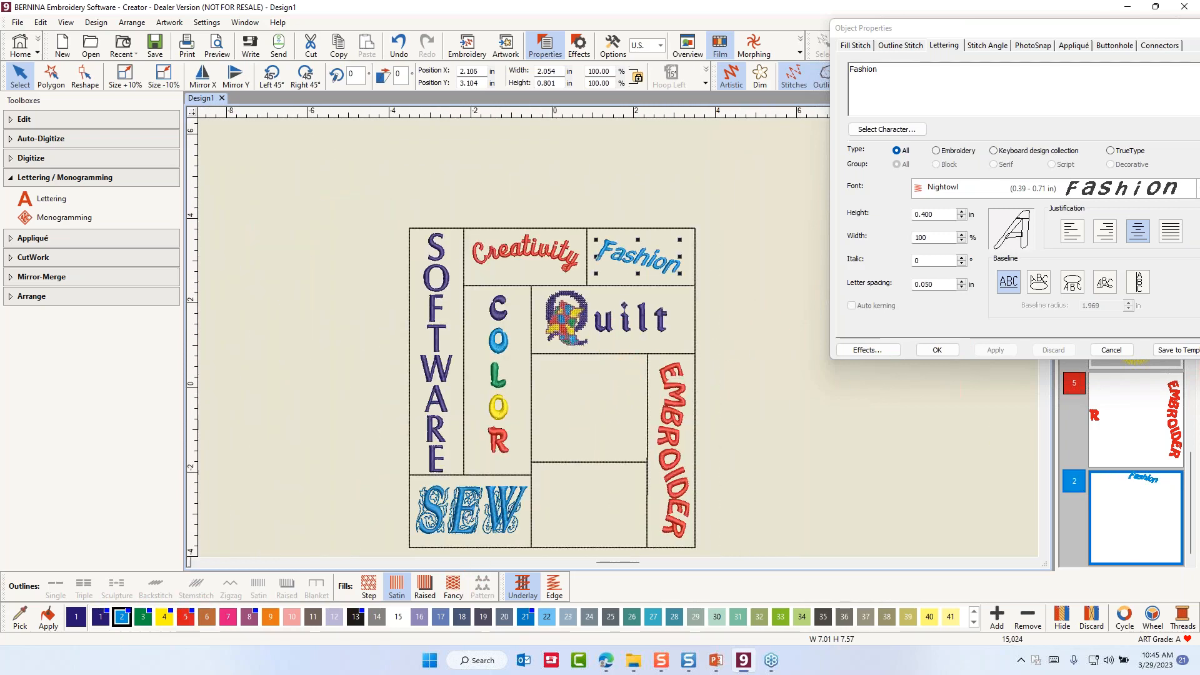
{"action": "left_click", "coordinate": [852, 470]}
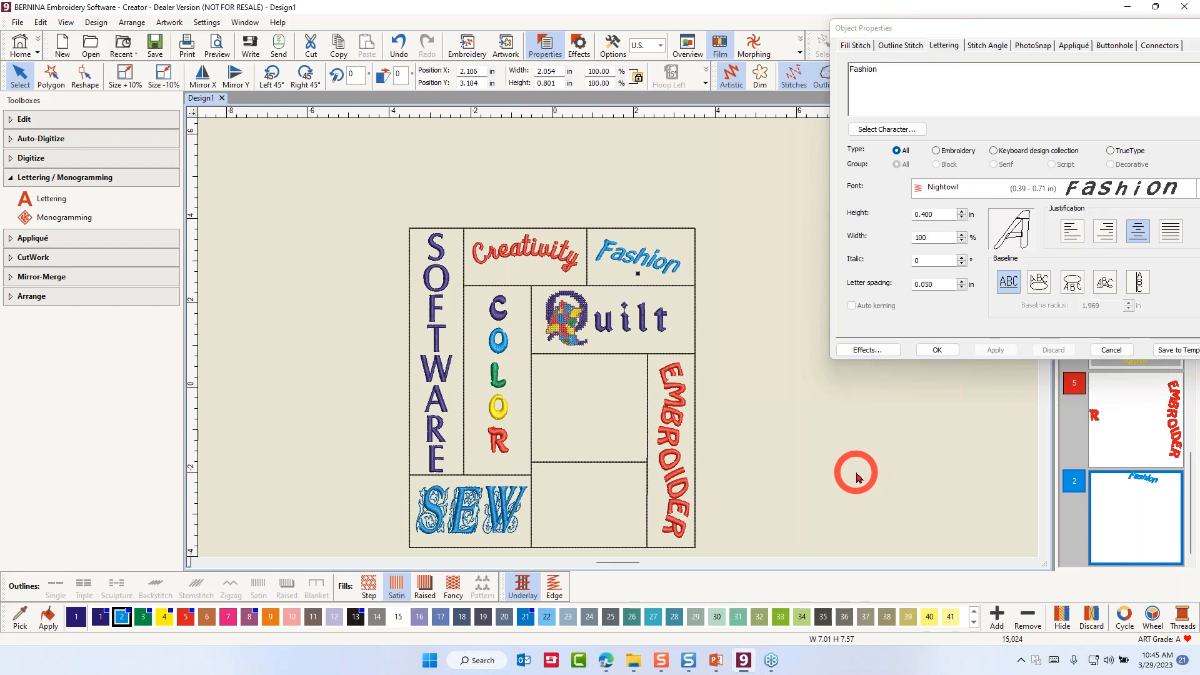
Step: Set up new lettering reading DESIGN in the Ketchikan font at a height of 0.5 in
{"action": "left_click", "coordinate": [883, 88]}
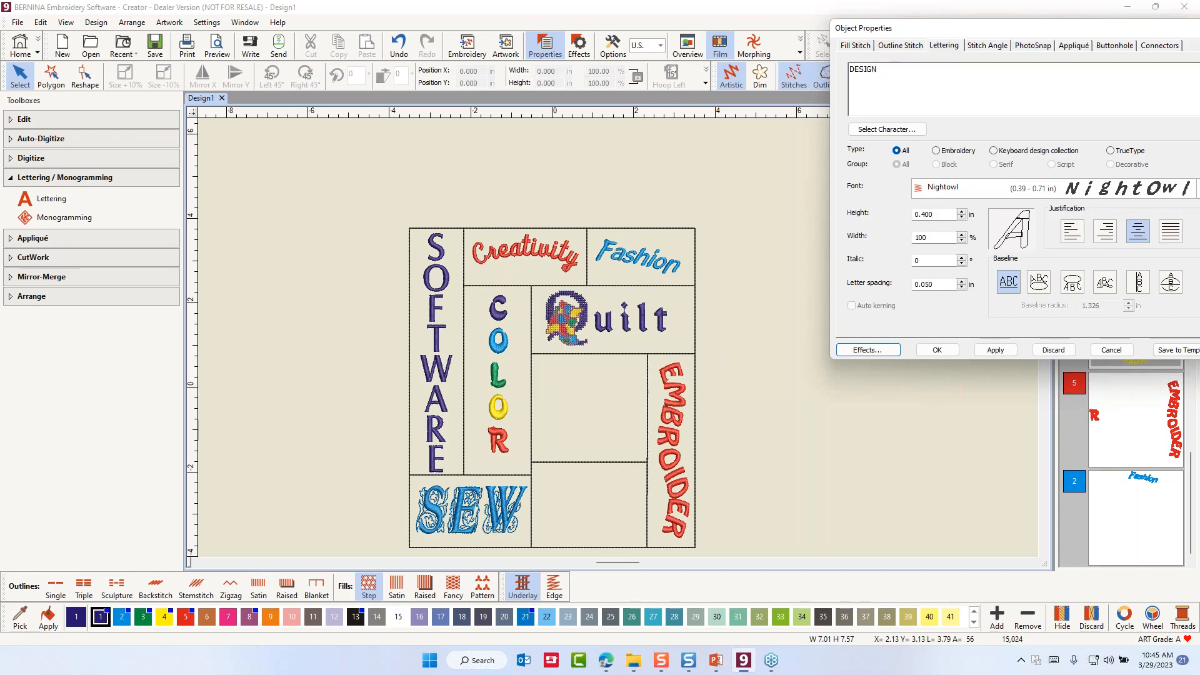
{"action": "left_click_drag", "start_coordinate": [1005, 27], "coordinate": [909, 22]}
{"action": "left_click", "coordinate": [1108, 185]}
{"action": "key", "text": "k"}
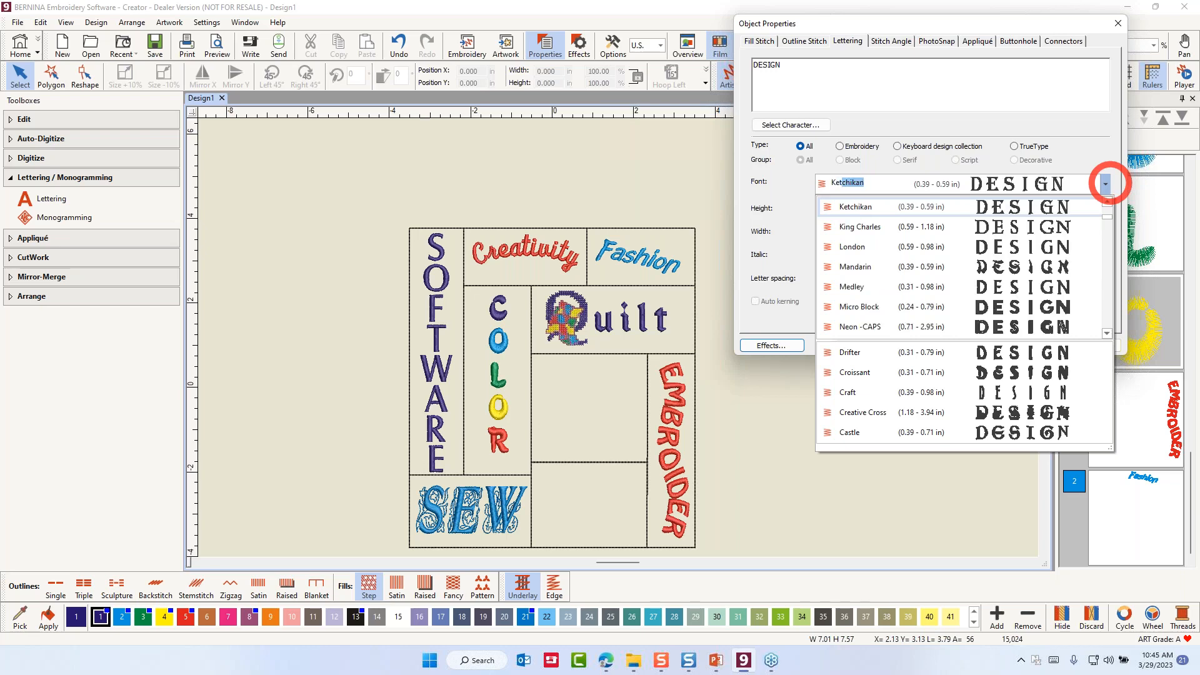
{"action": "key", "text": "Return"}
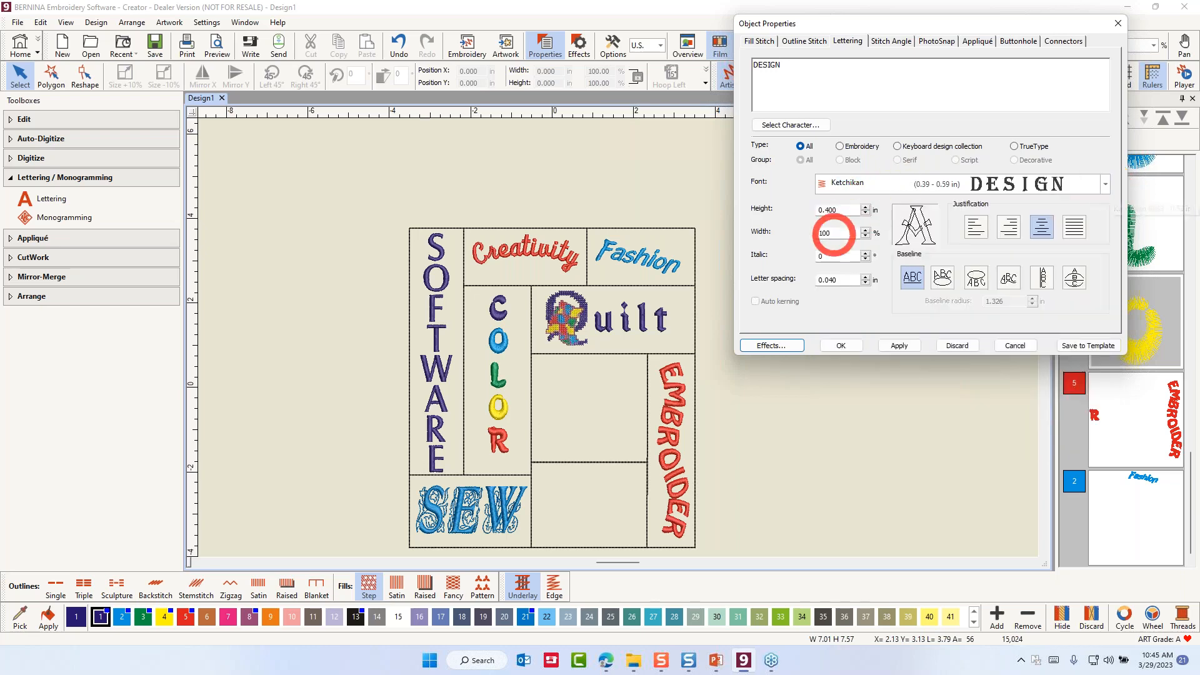
{"action": "left_click_drag", "start_coordinate": [841, 210], "coordinate": [809, 224]}
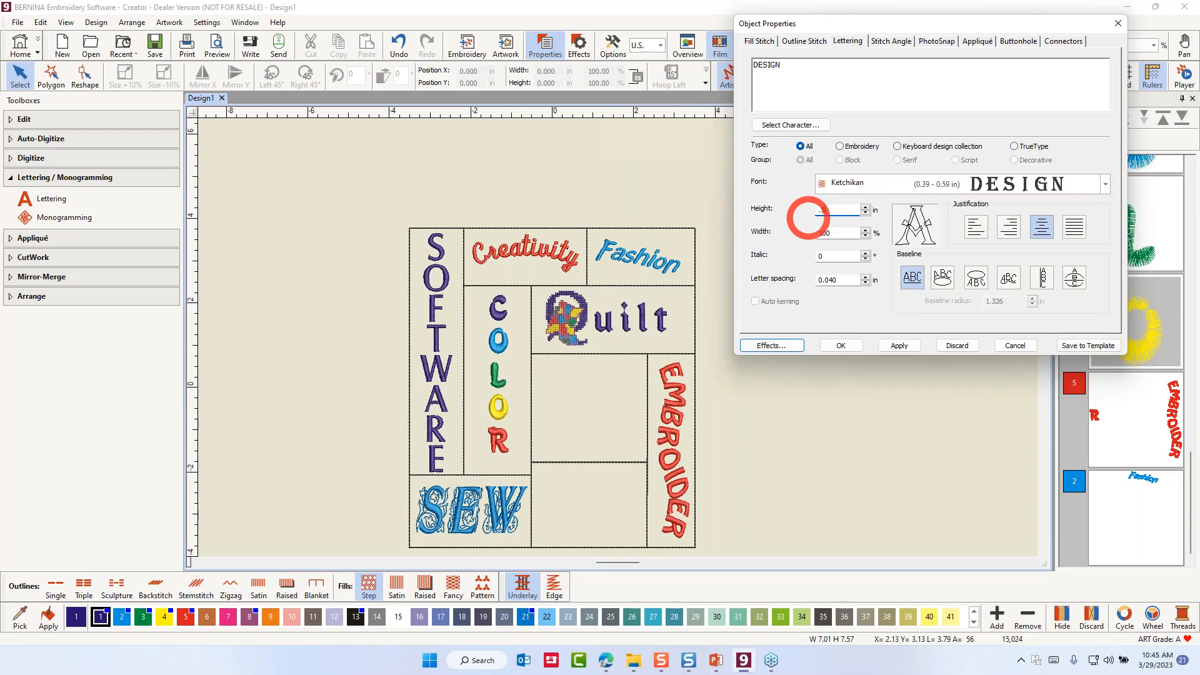
{"action": "type", "text": ".5"}
{"action": "left_click", "coordinate": [842, 345]}
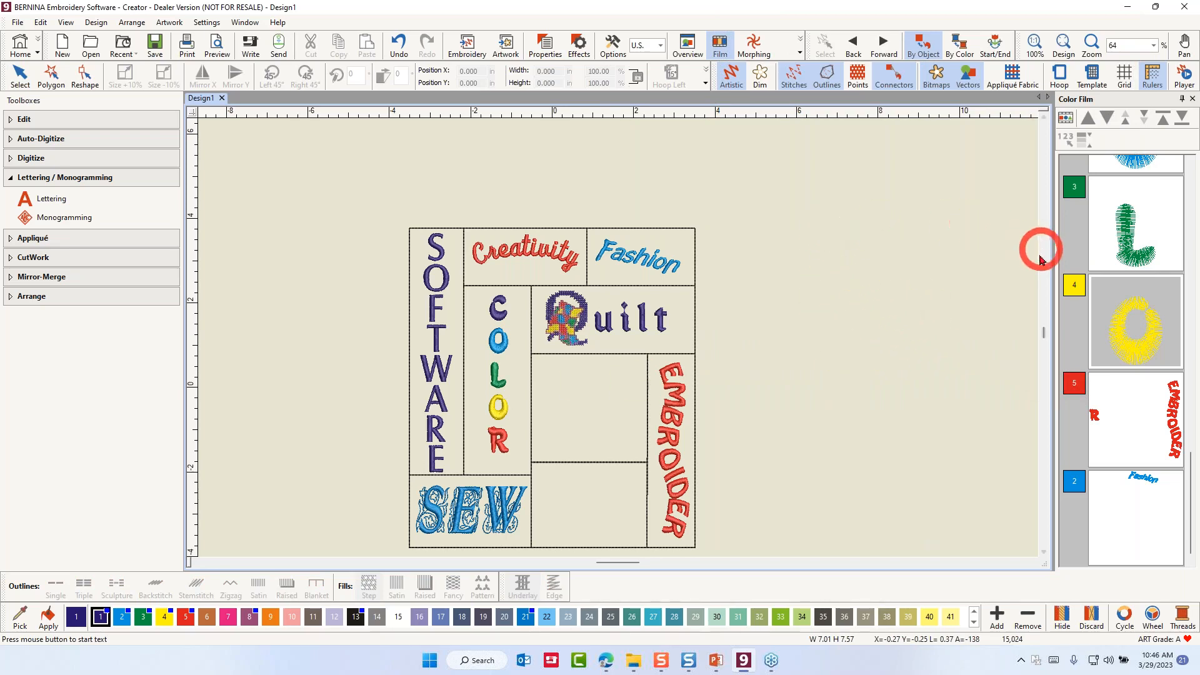
Step: Place the DESIGN lettering in the empty block between SEW and EMBROIDER and recolor it yellow, color 4
{"action": "scroll", "coordinate": [606, 321], "scroll_direction": "down", "scroll_amount": 2}
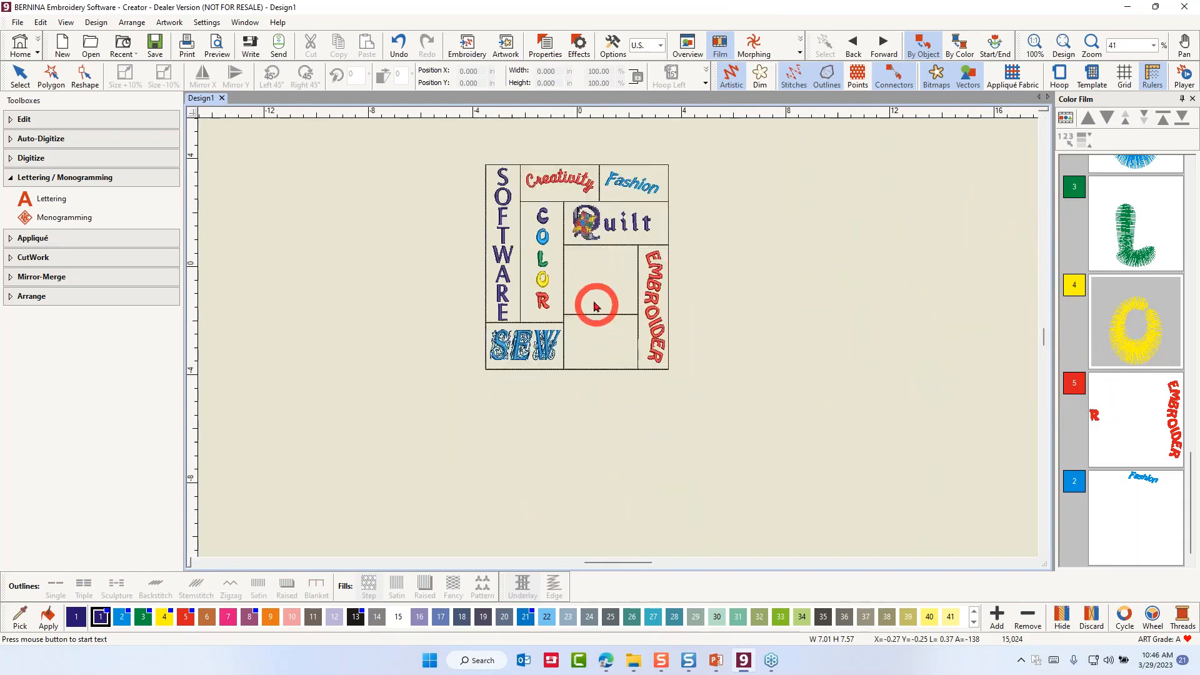
{"action": "scroll", "coordinate": [648, 343], "scroll_direction": "up", "scroll_amount": 2}
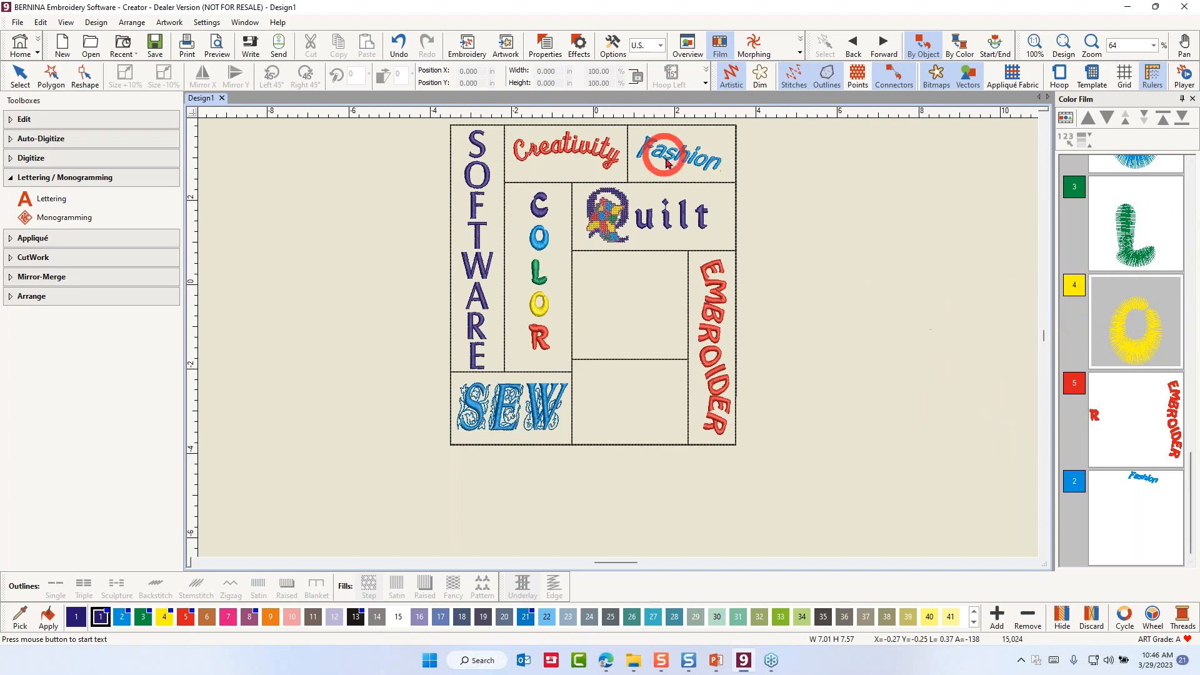
{"action": "left_click", "coordinate": [587, 411]}
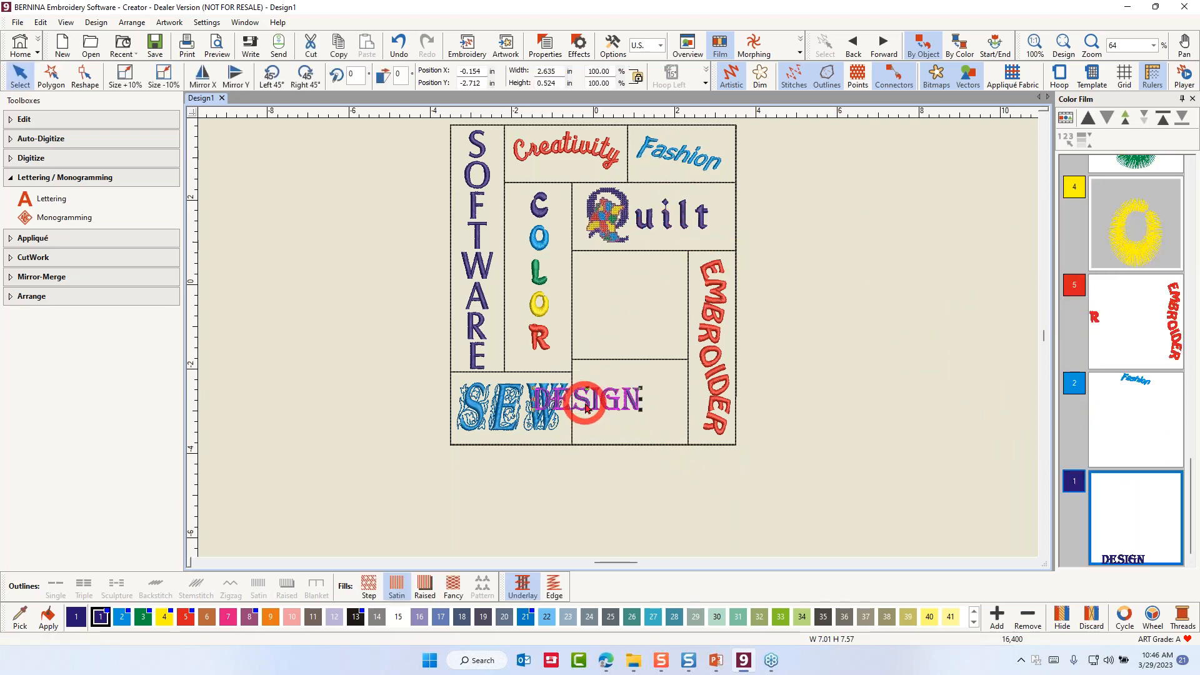
{"action": "left_click_drag", "start_coordinate": [588, 403], "coordinate": [633, 403]}
{"action": "left_click", "coordinate": [164, 617]}
Step: Nudge the DESIGN lettering slightly left and down so it fits inside its block's borders
{"action": "scroll", "coordinate": [677, 408], "scroll_direction": "up", "scroll_amount": 3}
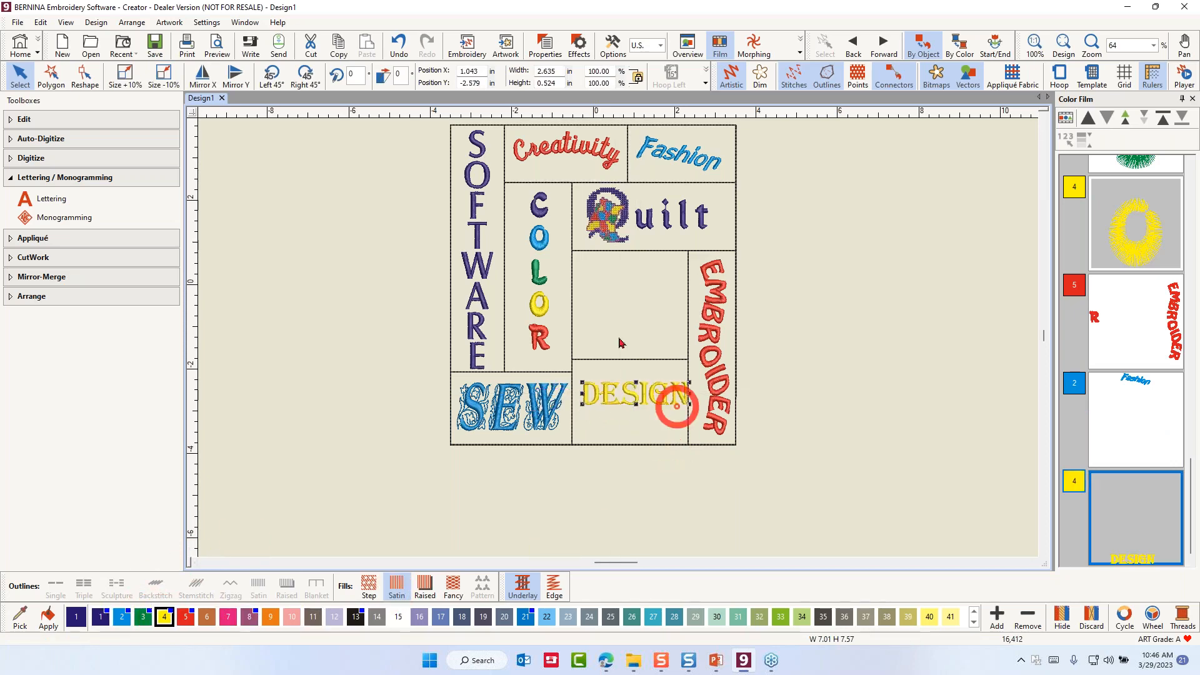
{"action": "scroll", "coordinate": [619, 343], "scroll_direction": "up", "scroll_amount": 3}
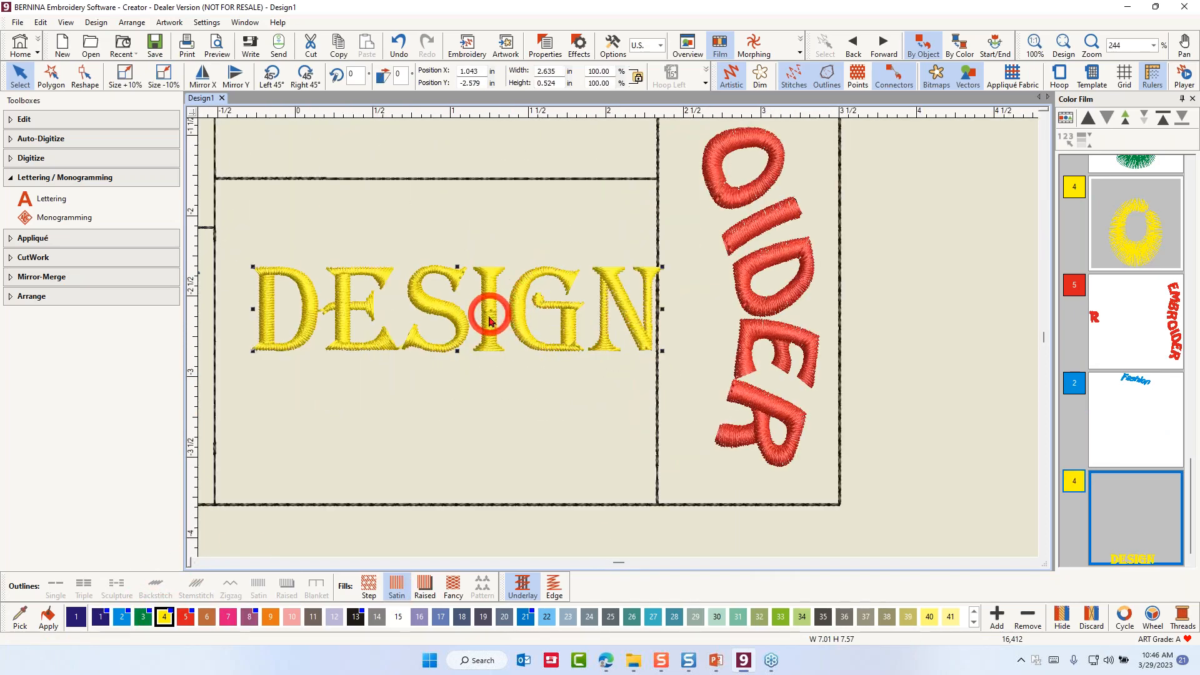
{"action": "mouse_move", "coordinate": [488, 322]}
{"action": "left_mouse_down"}
{"action": "mouse_move", "coordinate": [480, 314]}
{"action": "mouse_move", "coordinate": [480, 331]}
{"action": "left_mouse_up"}
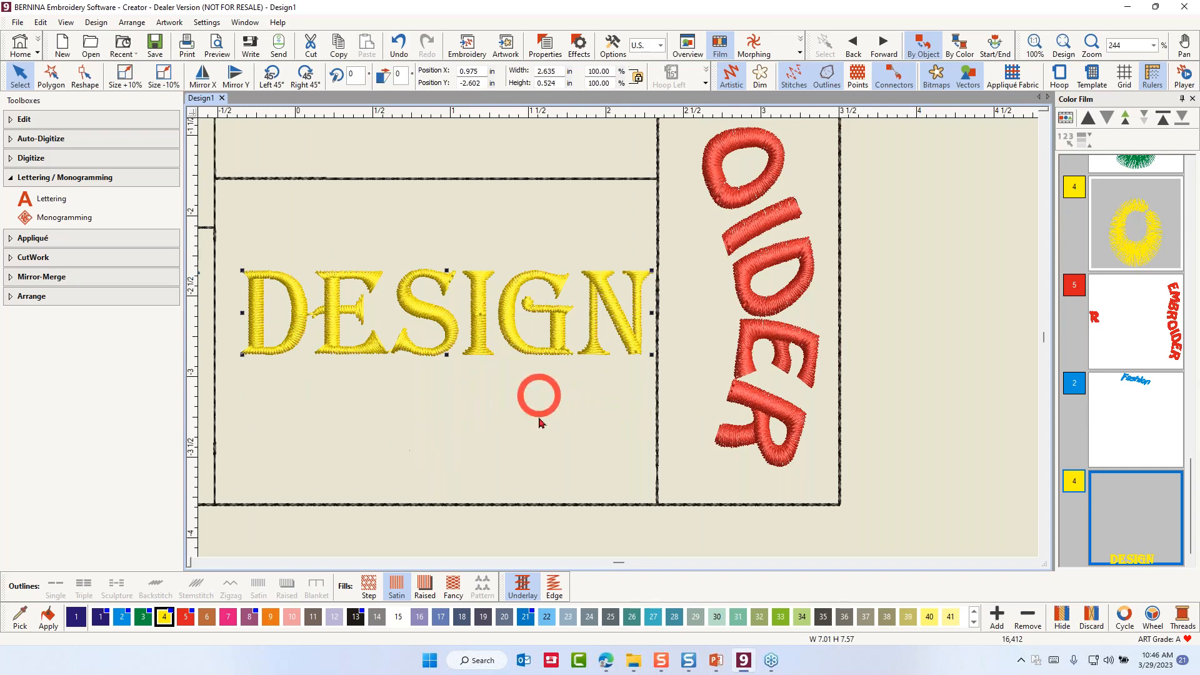
{"action": "left_click", "coordinate": [417, 436]}
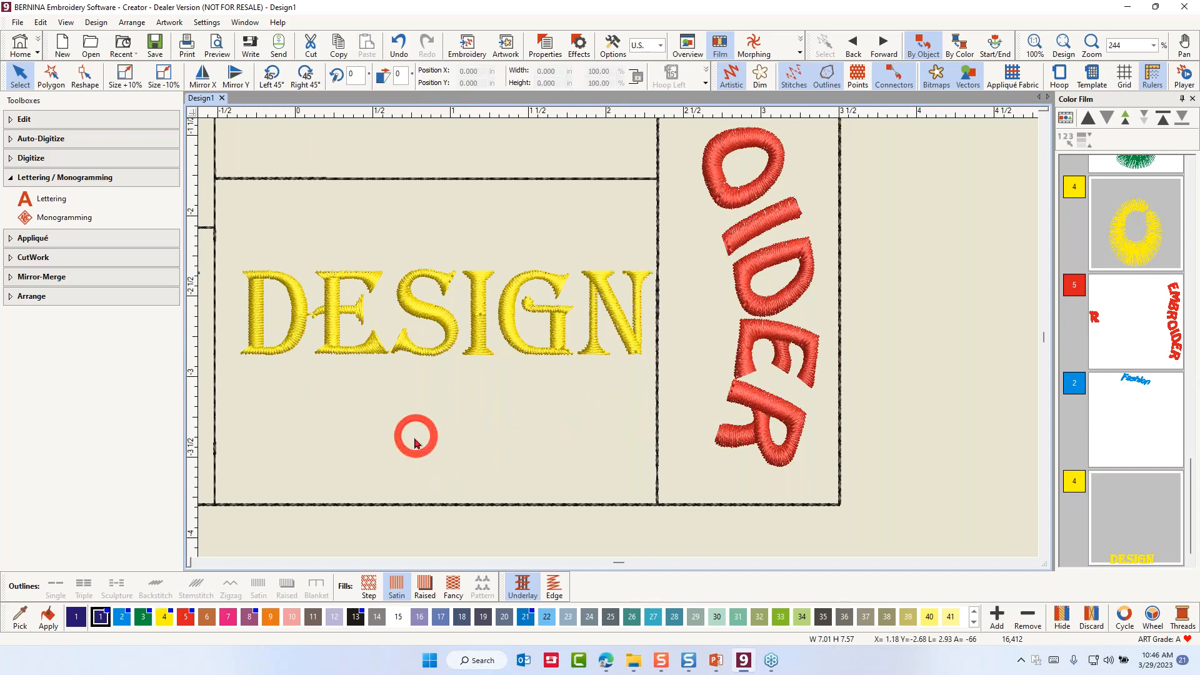
Step: Reshape the DESIGN lettering by selecting the D and E together and raising them above the baseline
{"action": "left_click", "coordinate": [281, 352]}
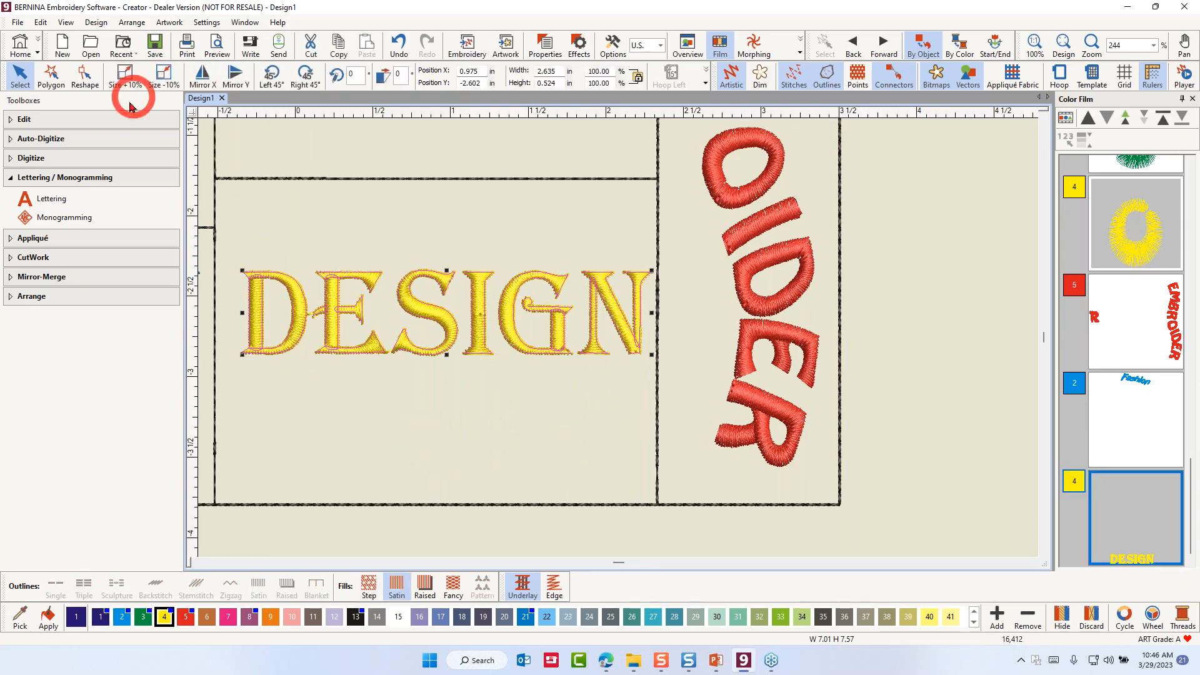
{"action": "left_click", "coordinate": [85, 81]}
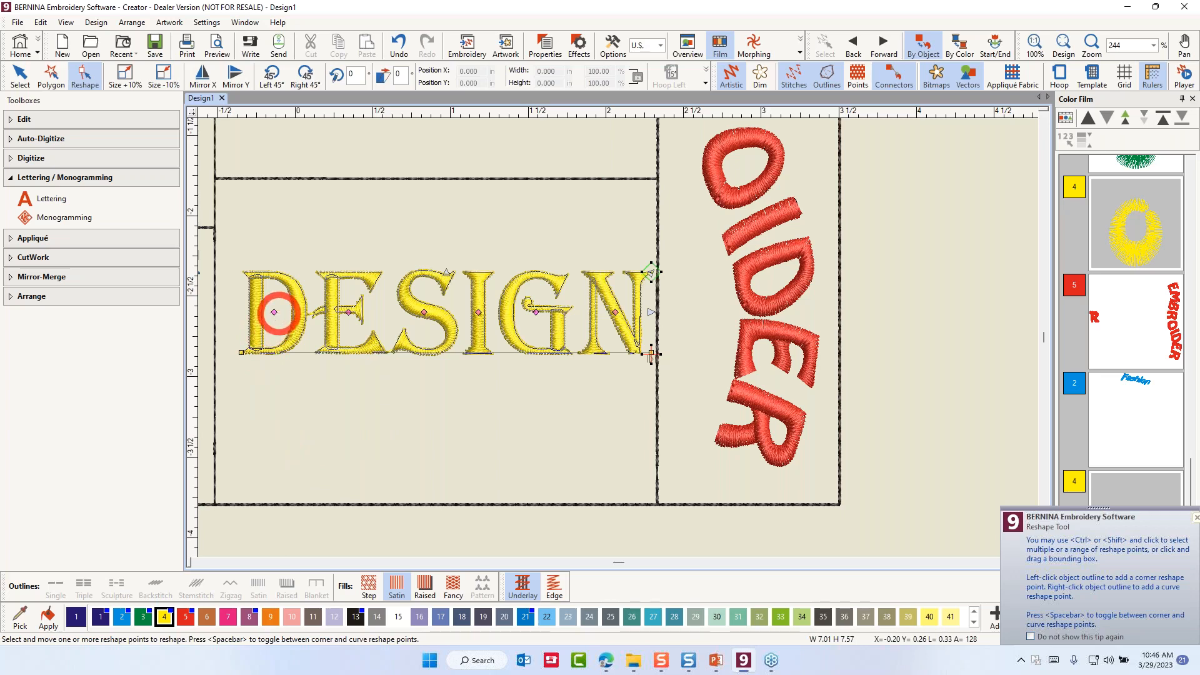
{"action": "left_click", "coordinate": [274, 312]}
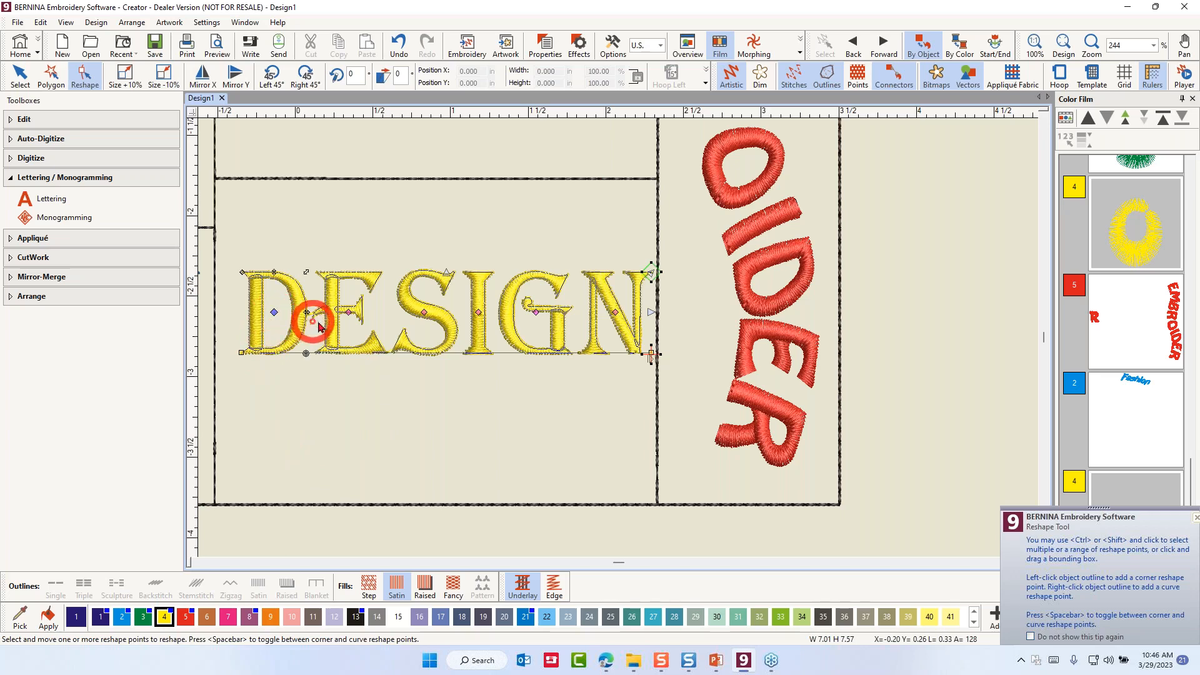
{"action": "left_click", "coordinate": [351, 312]}
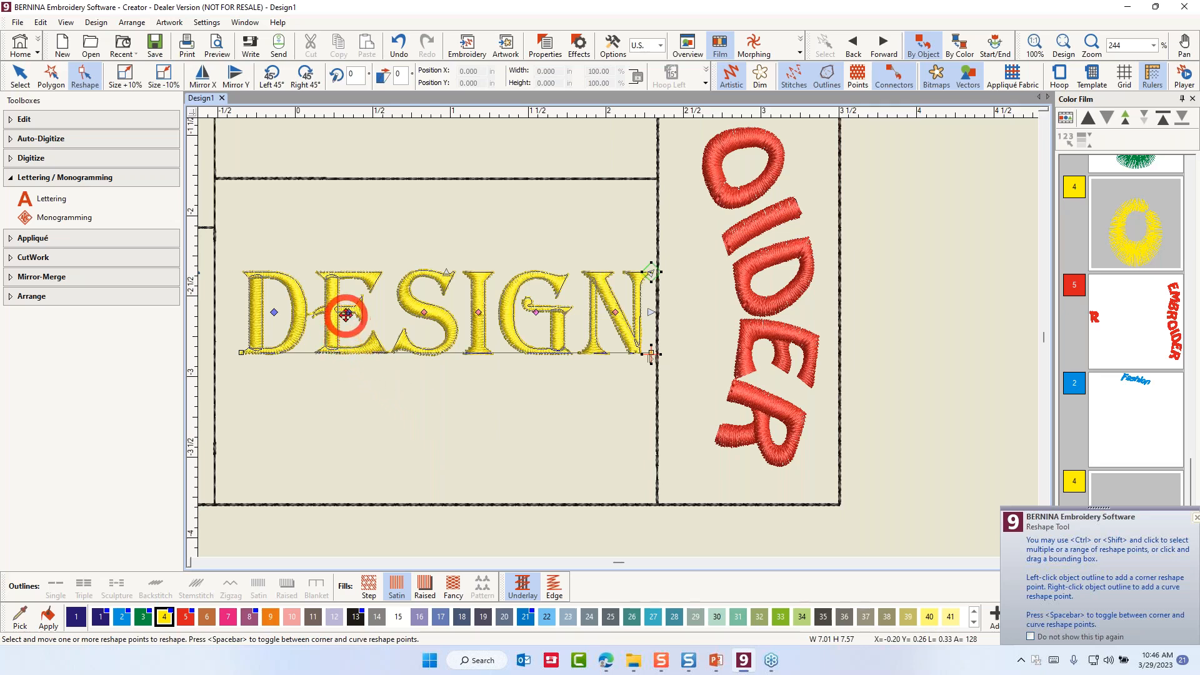
{"action": "left_click_drag", "start_coordinate": [349, 311], "coordinate": [347, 286]}
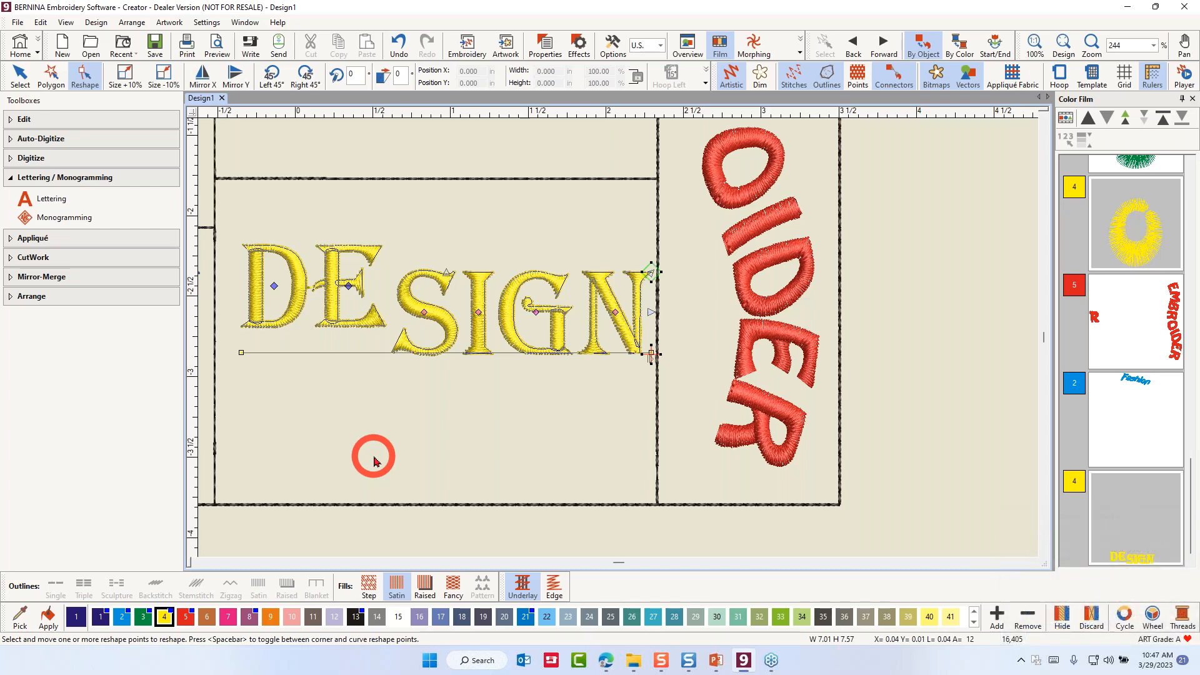
Step: Select the G and N of the DESIGN lettering together and lower them below the baseline
{"action": "left_click", "coordinate": [424, 443]}
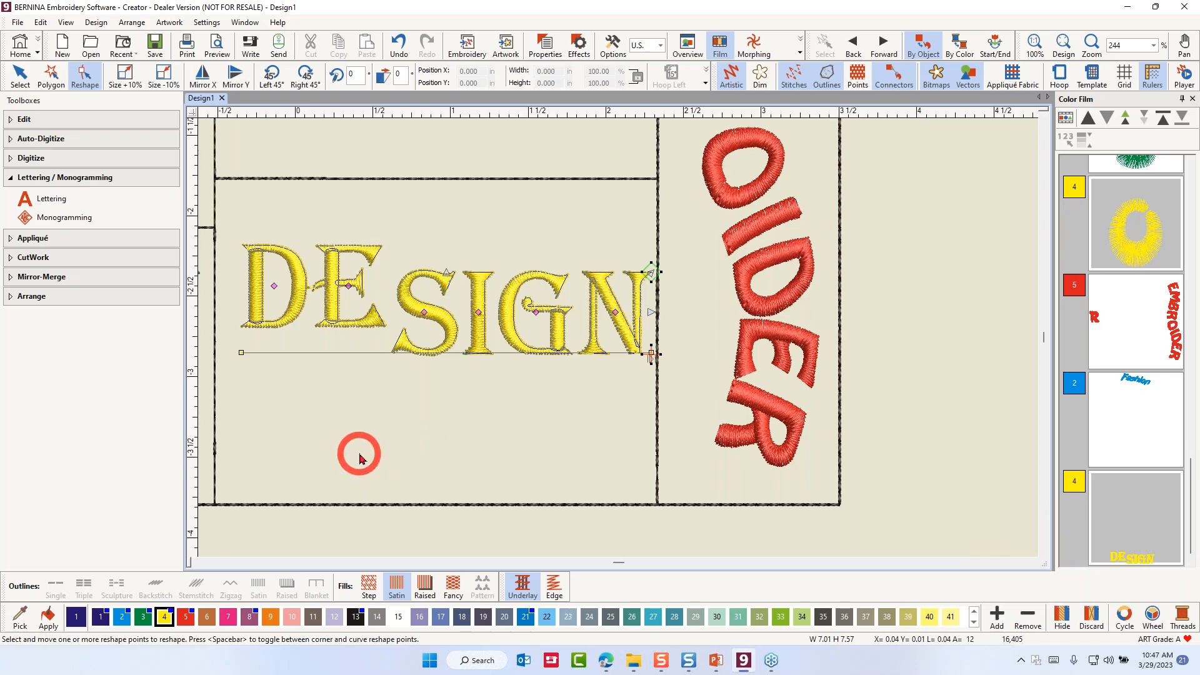
{"action": "left_click", "coordinate": [536, 312]}
{"action": "left_click", "coordinate": [615, 313], "text": "ctrl"}
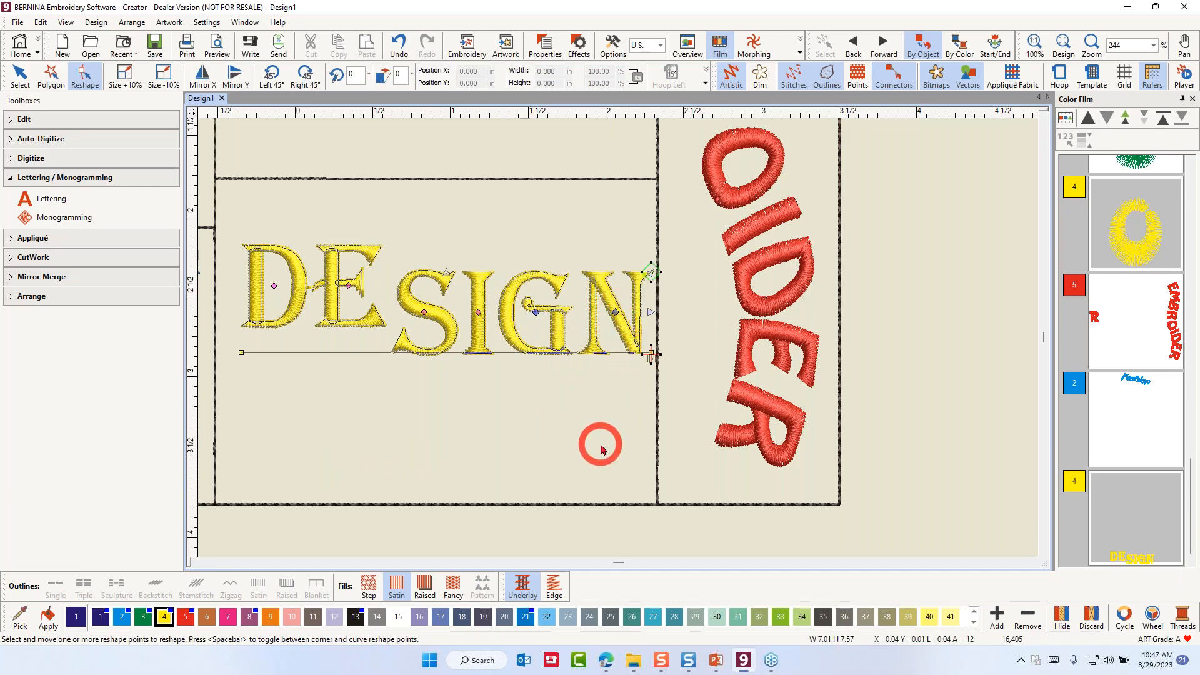
{"action": "left_click_drag", "start_coordinate": [536, 312], "coordinate": [536, 365]}
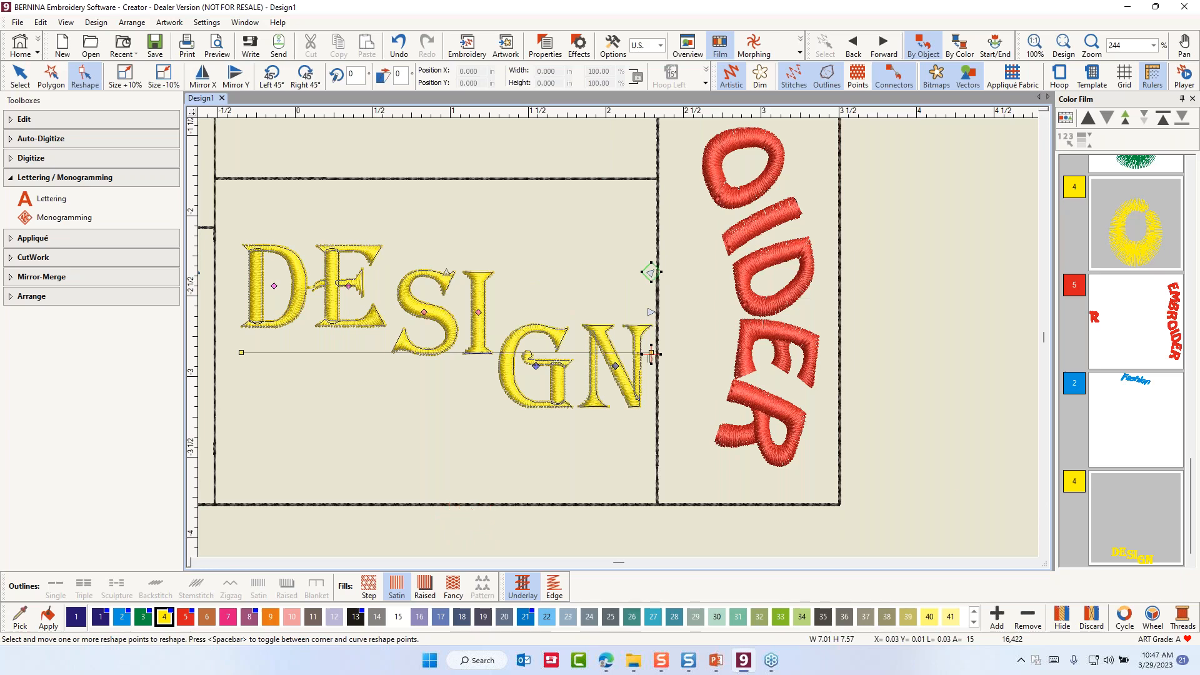
Step: Make the S of the DESIGN lettering slightly taller and rotate the G a little clockwise
{"action": "left_click", "coordinate": [430, 456]}
{"action": "left_click", "coordinate": [423, 312]}
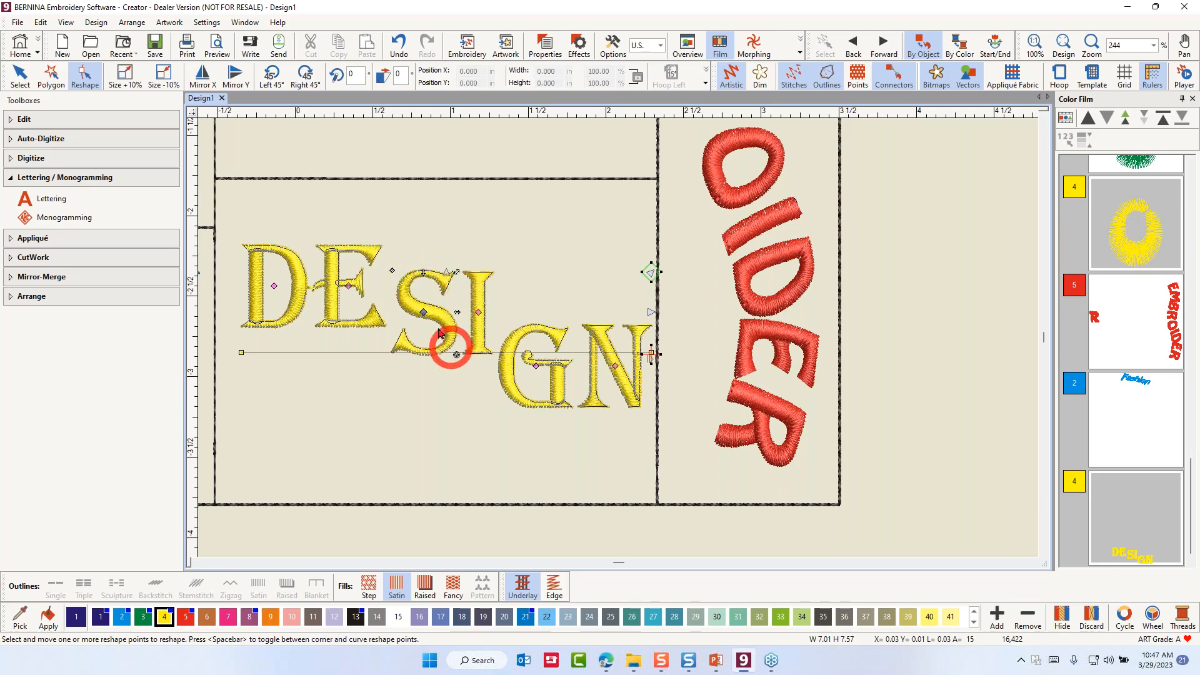
{"action": "left_click_drag", "start_coordinate": [424, 274], "coordinate": [424, 263]}
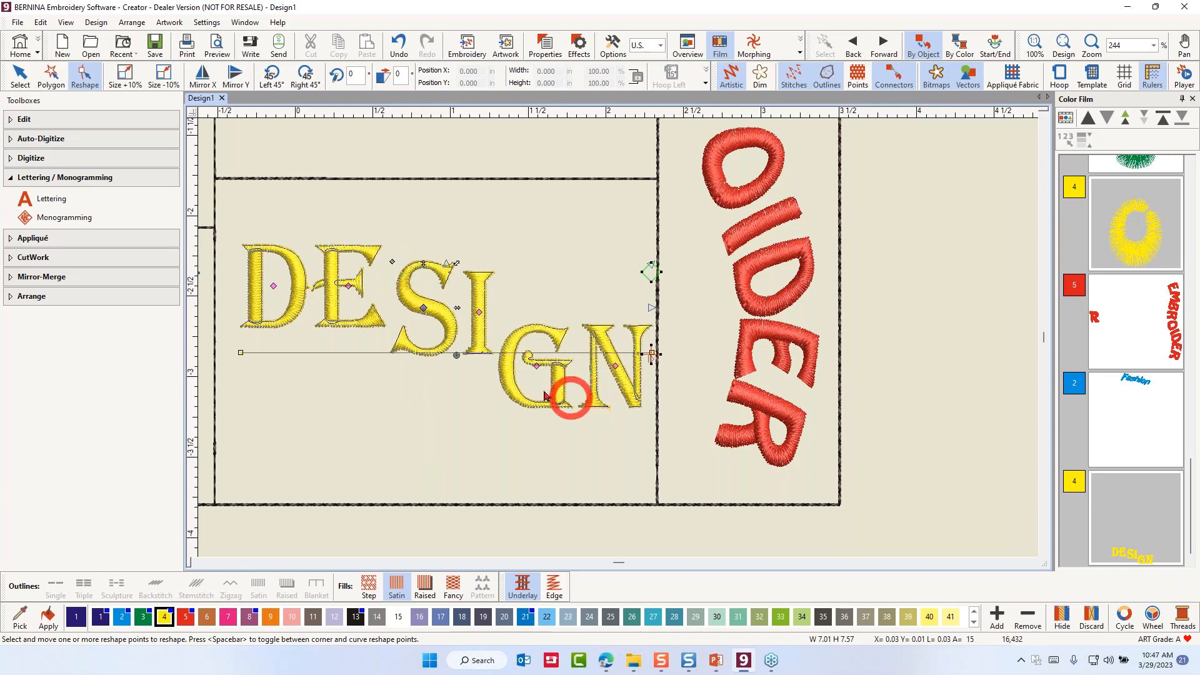
{"action": "left_click", "coordinate": [536, 363]}
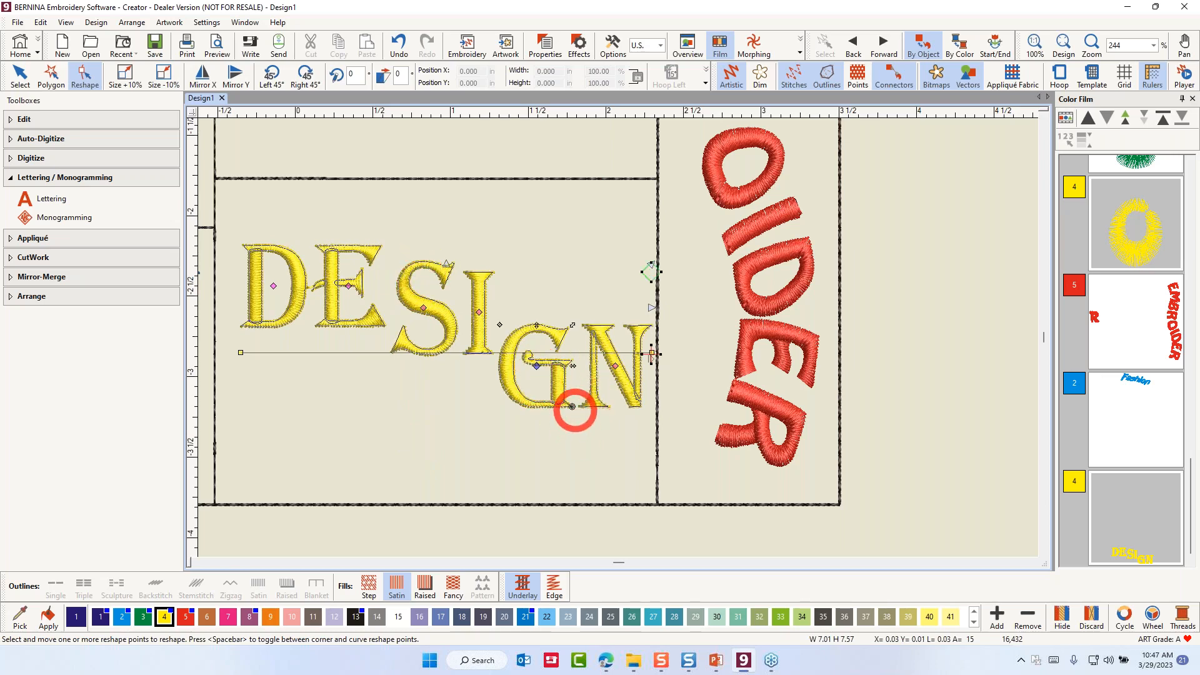
{"action": "left_click_drag", "start_coordinate": [574, 407], "coordinate": [561, 428]}
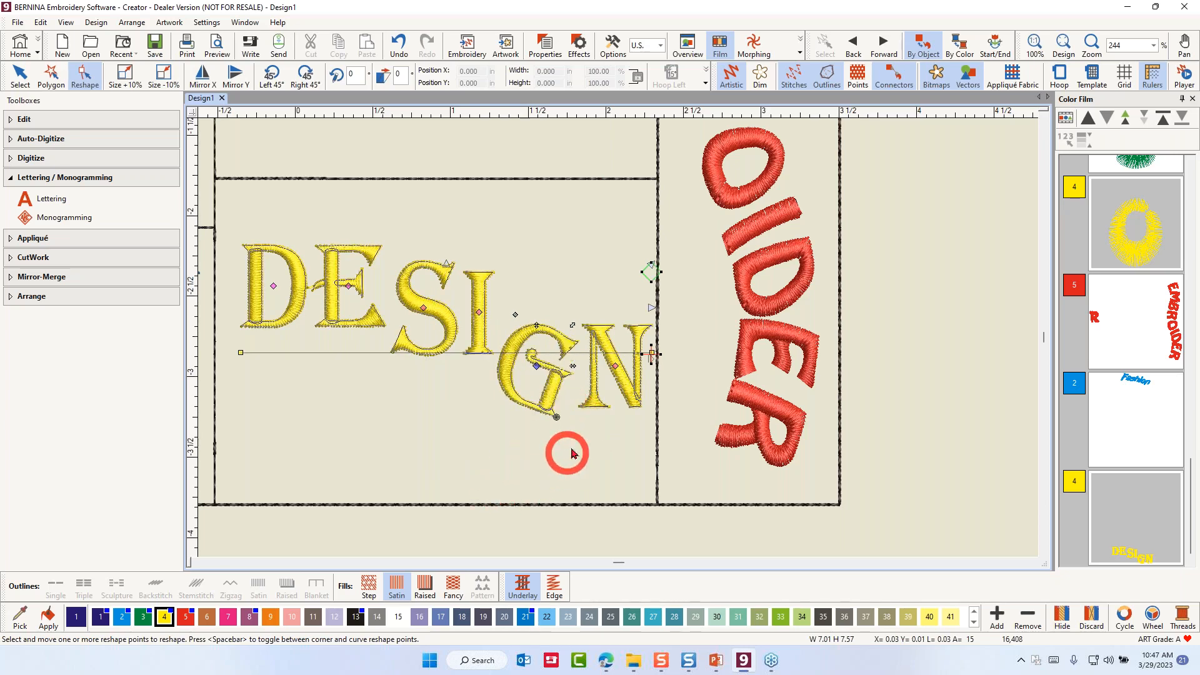
Step: Slant the N of DESIGN slightly to the right and widen the I a little
{"action": "left_click", "coordinate": [613, 368]}
{"action": "left_click_drag", "start_coordinate": [613, 367], "coordinate": [612, 368]}
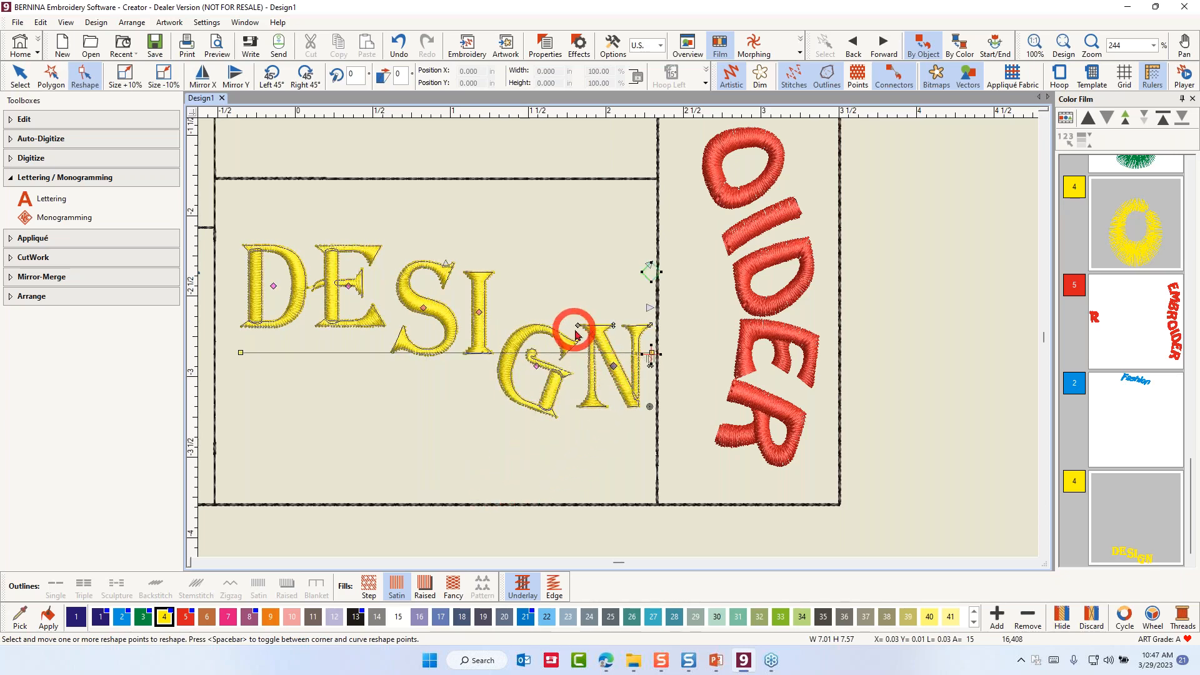
{"action": "left_click_drag", "start_coordinate": [577, 325], "coordinate": [587, 324]}
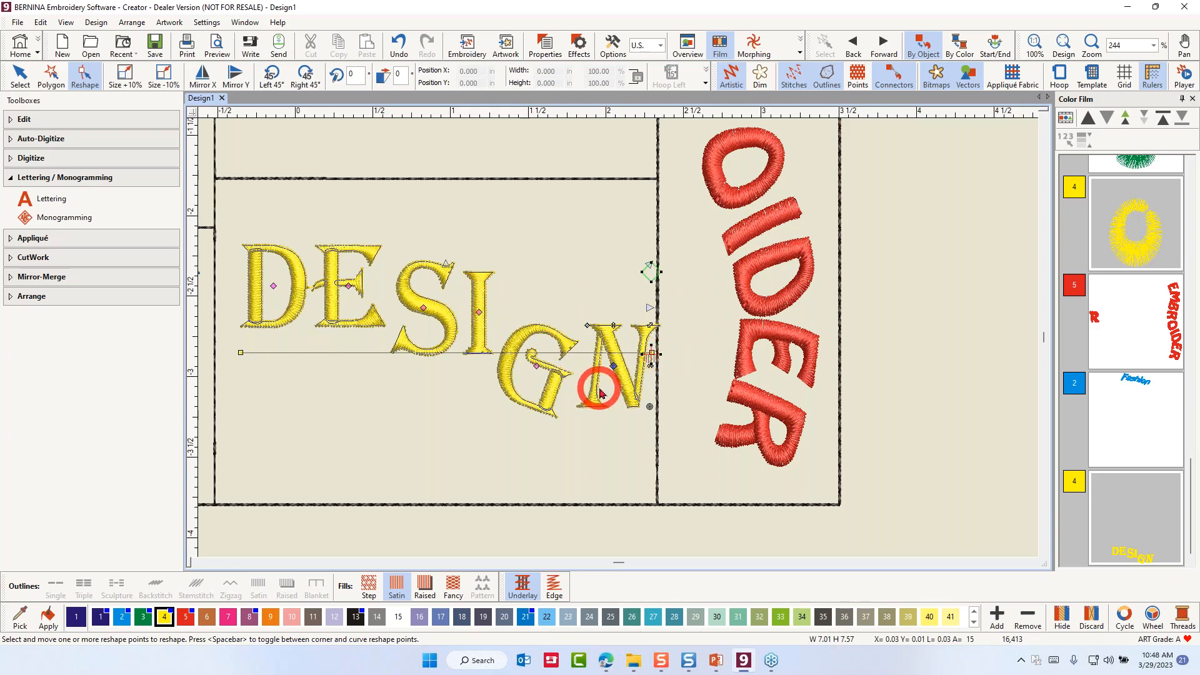
{"action": "left_click", "coordinate": [479, 311]}
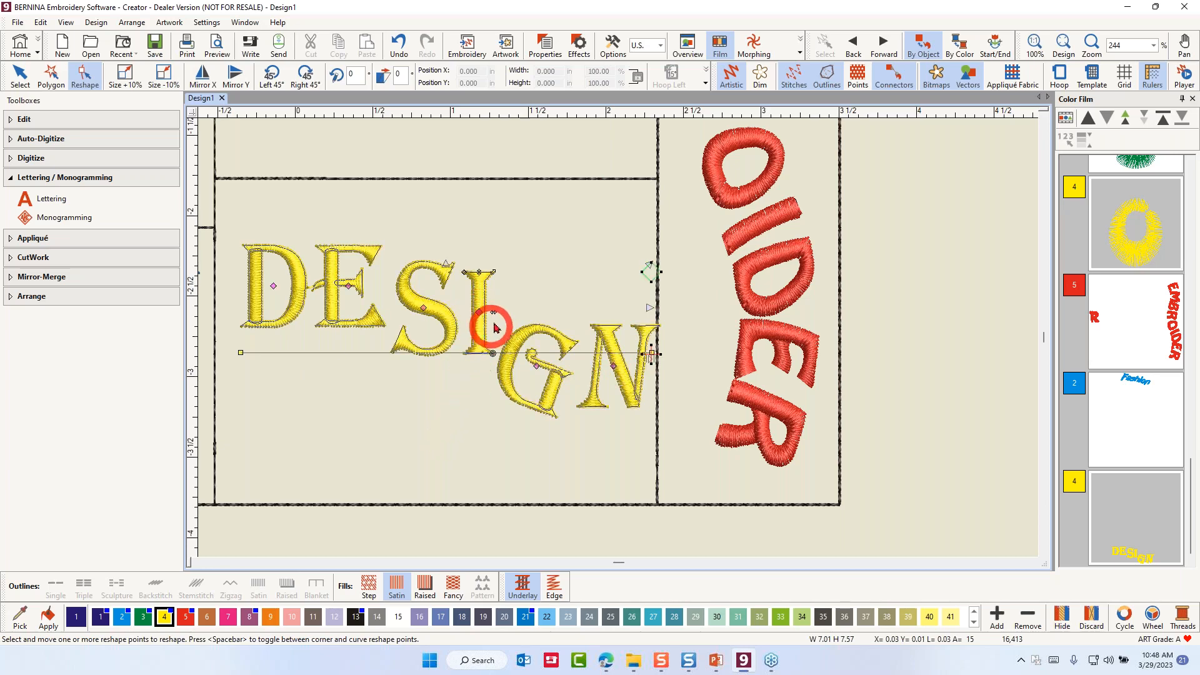
{"action": "left_click_drag", "start_coordinate": [495, 312], "coordinate": [498, 340]}
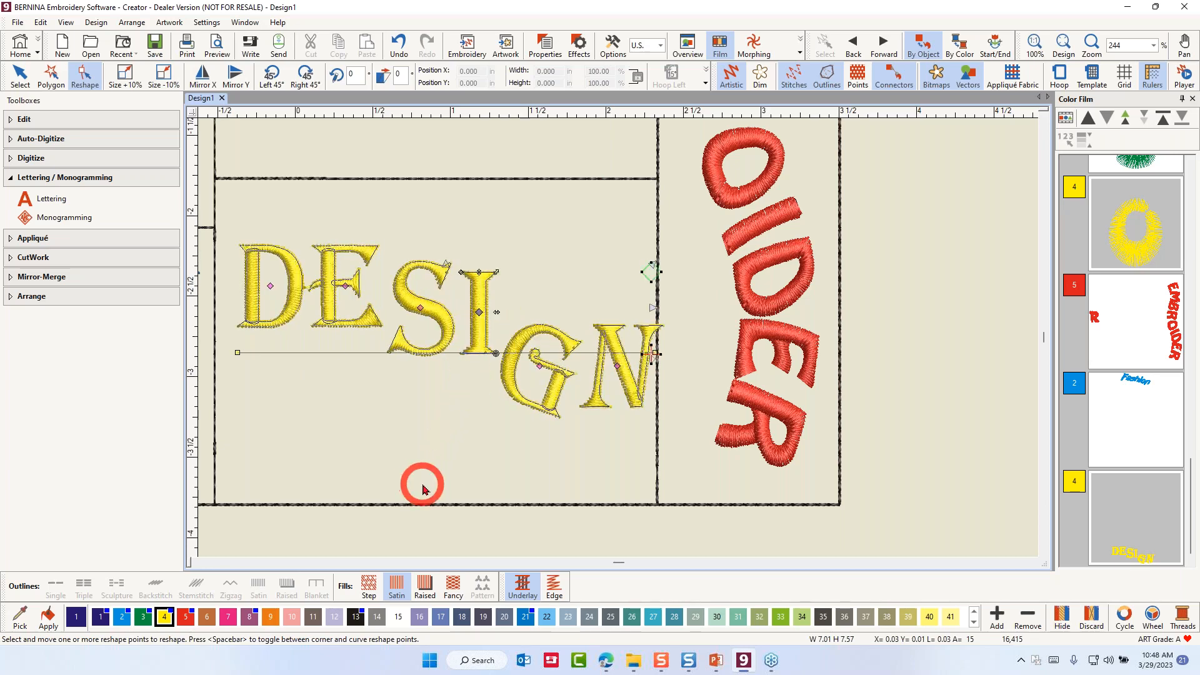
Step: Slant the E of DESIGN slightly to the left and stretch the D upward to about 0.6 in tall
{"action": "left_click", "coordinate": [345, 285]}
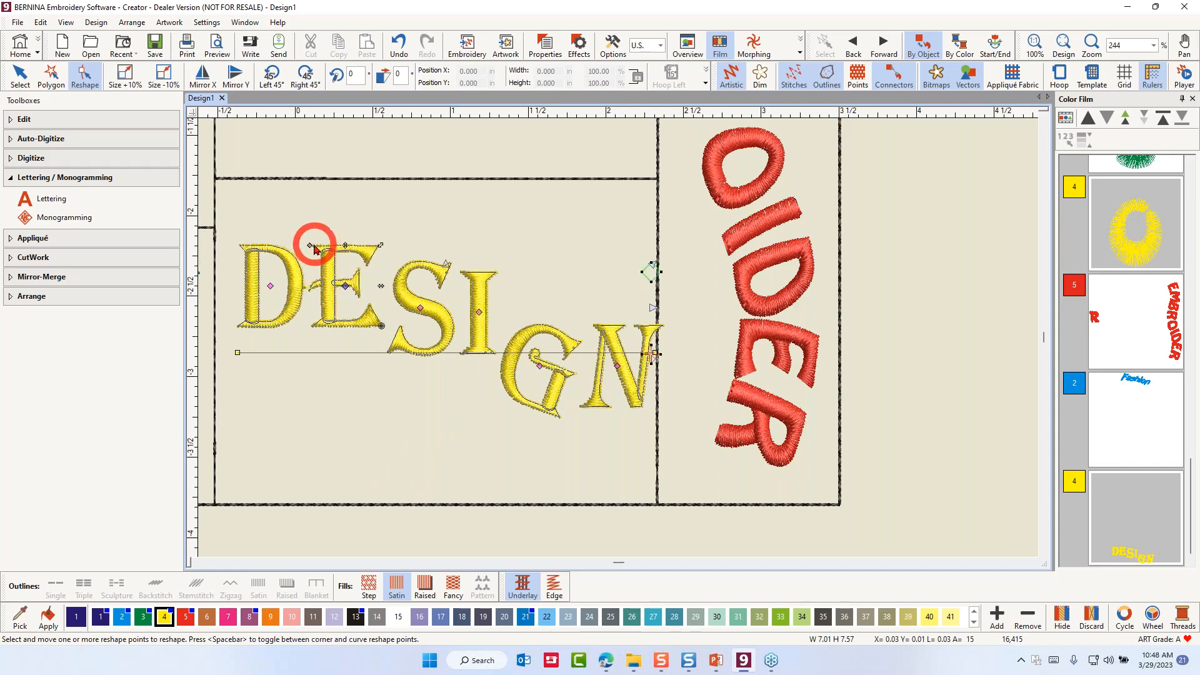
{"action": "left_click_drag", "start_coordinate": [311, 244], "coordinate": [303, 245]}
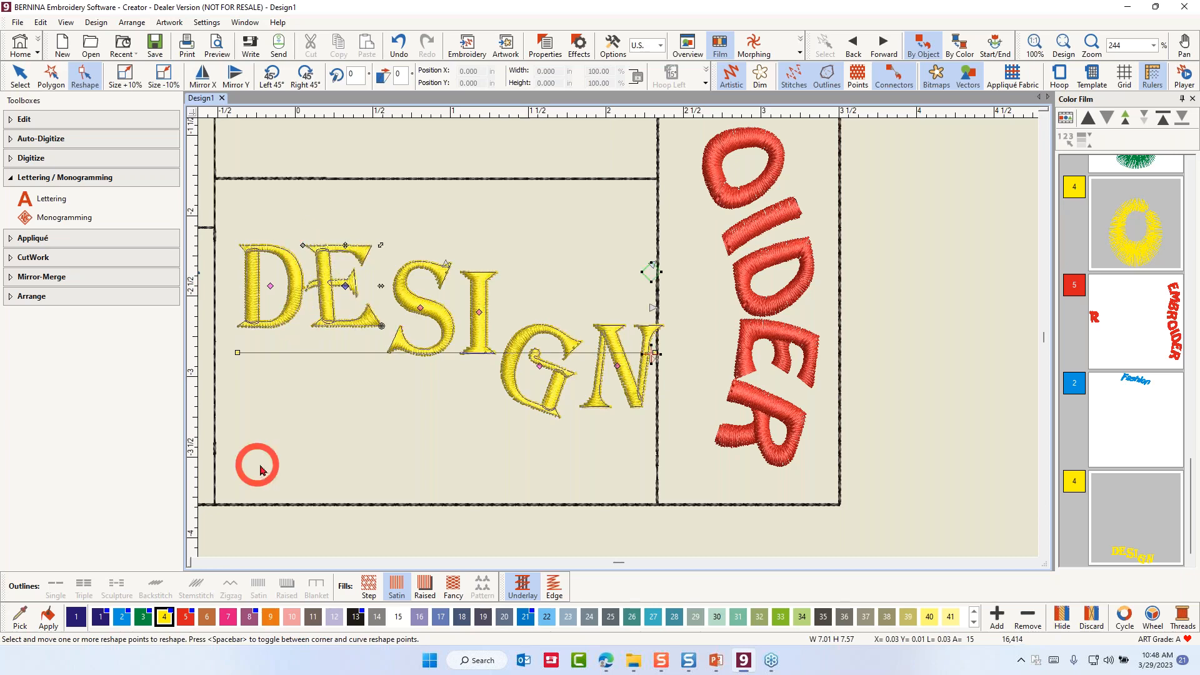
{"action": "left_click", "coordinate": [270, 287]}
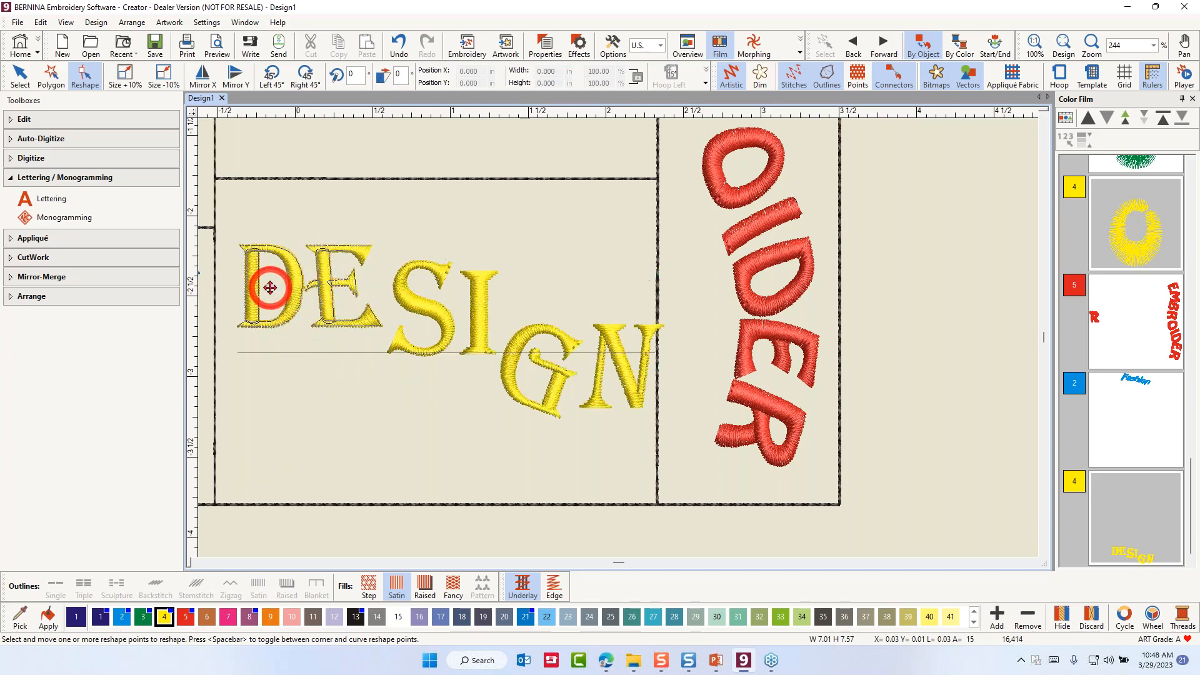
{"action": "left_click_drag", "start_coordinate": [271, 242], "coordinate": [270, 225]}
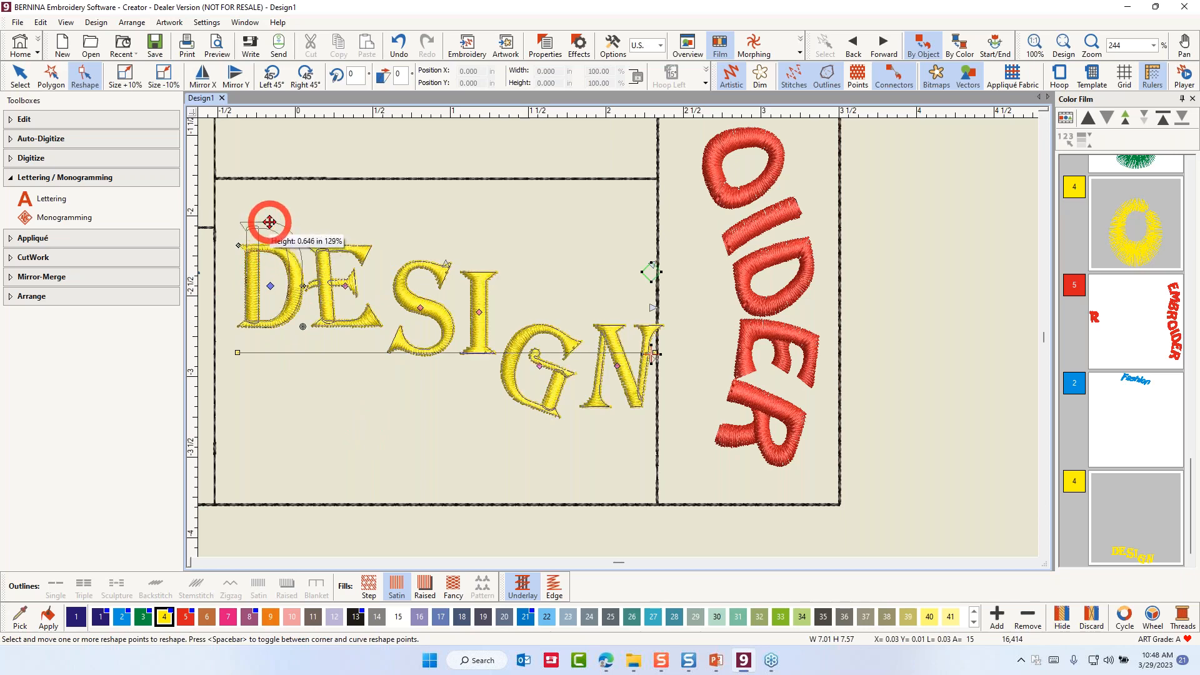
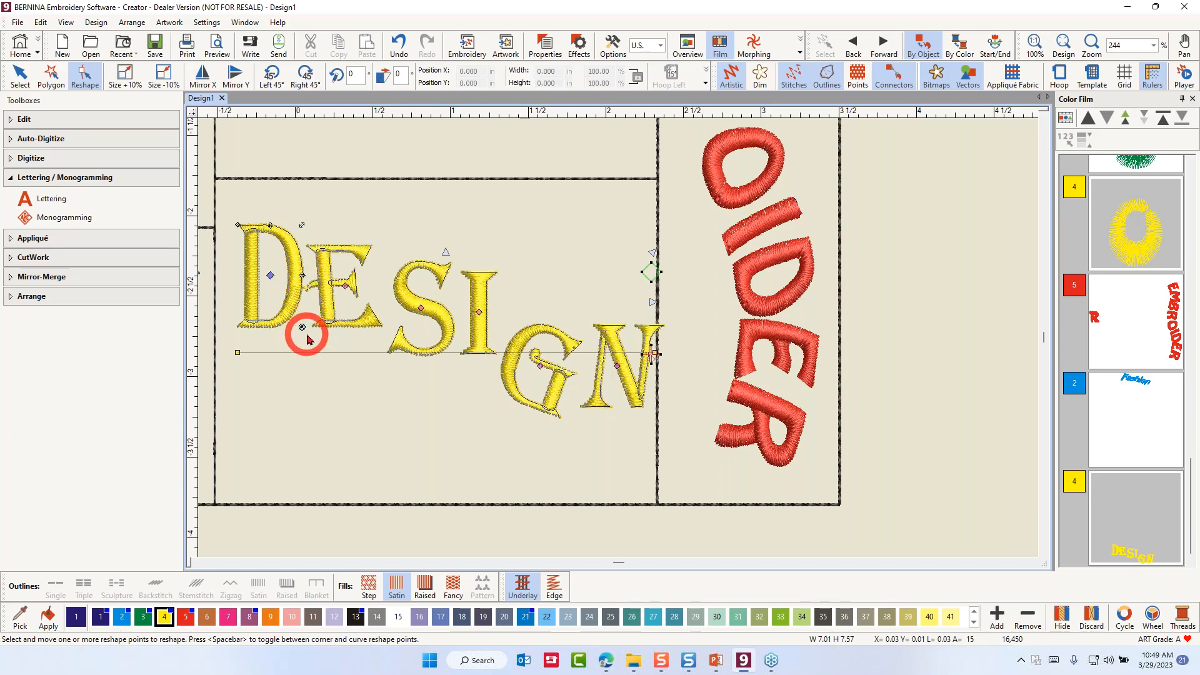
Step: Finish reshaping the DESIGN lettering and move it left so it fits within its block's borders
{"action": "left_click", "coordinate": [324, 403]}
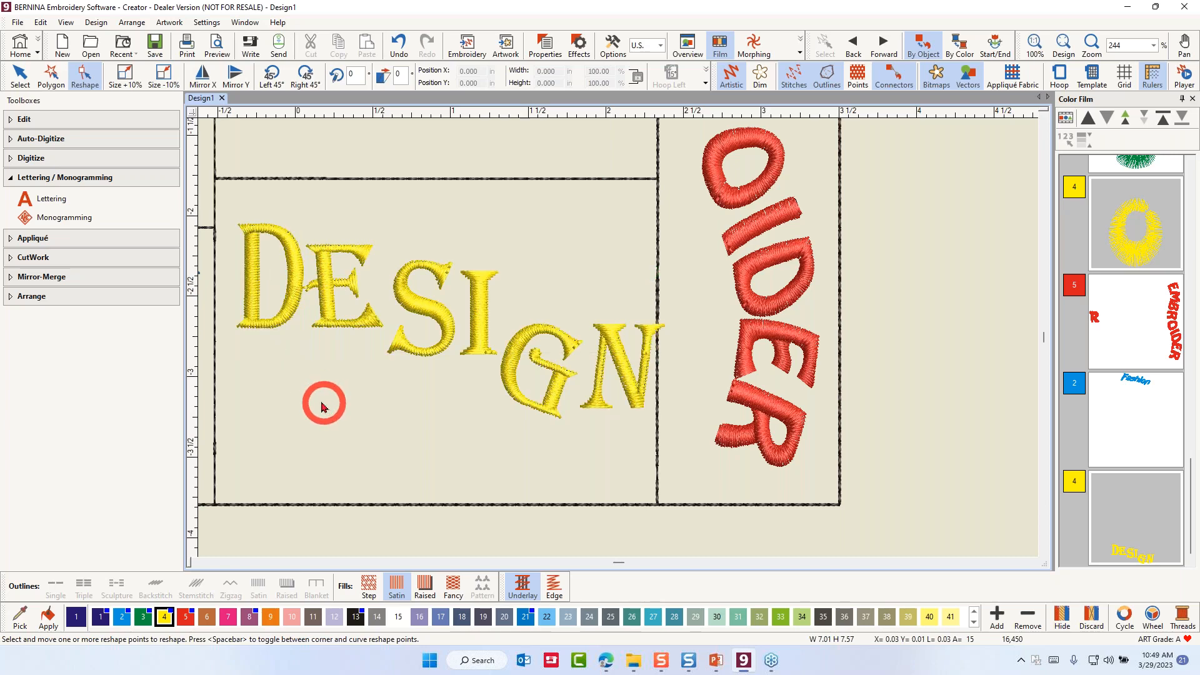
{"action": "key", "text": "Escape"}
{"action": "left_click", "coordinate": [441, 315]}
{"action": "left_click_drag", "start_coordinate": [437, 303], "coordinate": [422, 308]}
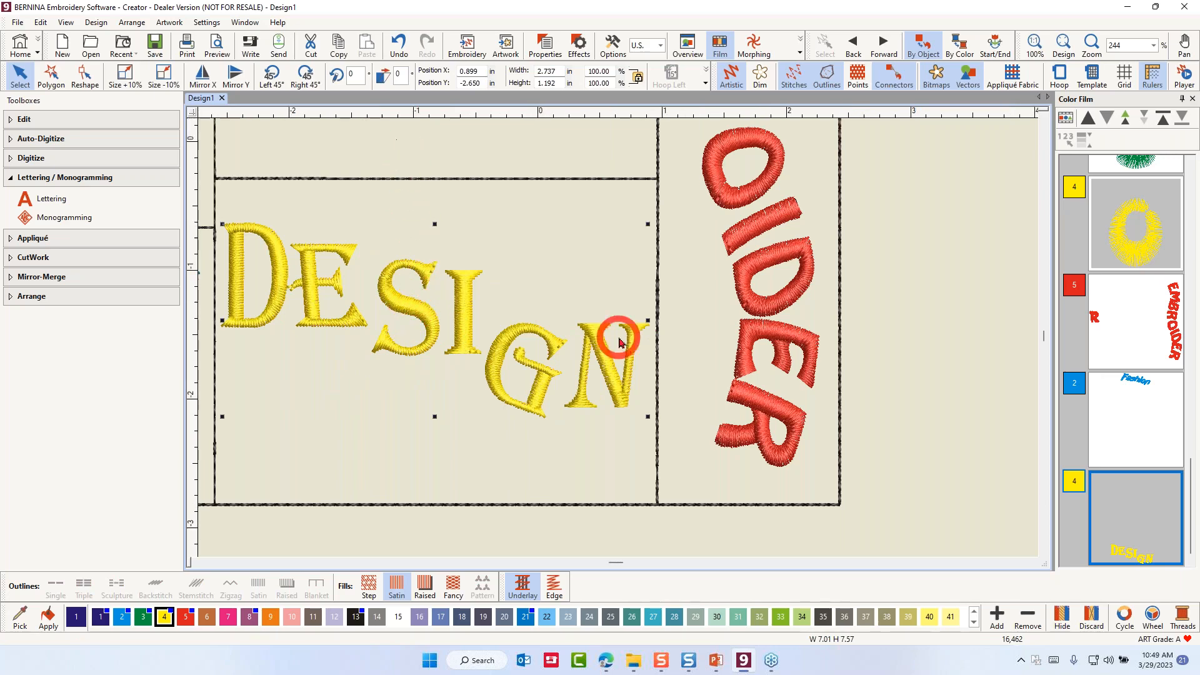
{"action": "scroll", "coordinate": [616, 335], "scroll_direction": "down", "scroll_amount": 4}
{"action": "scroll", "coordinate": [617, 335], "scroll_direction": "down", "scroll_amount": 1}
{"action": "left_click", "coordinate": [809, 260]}
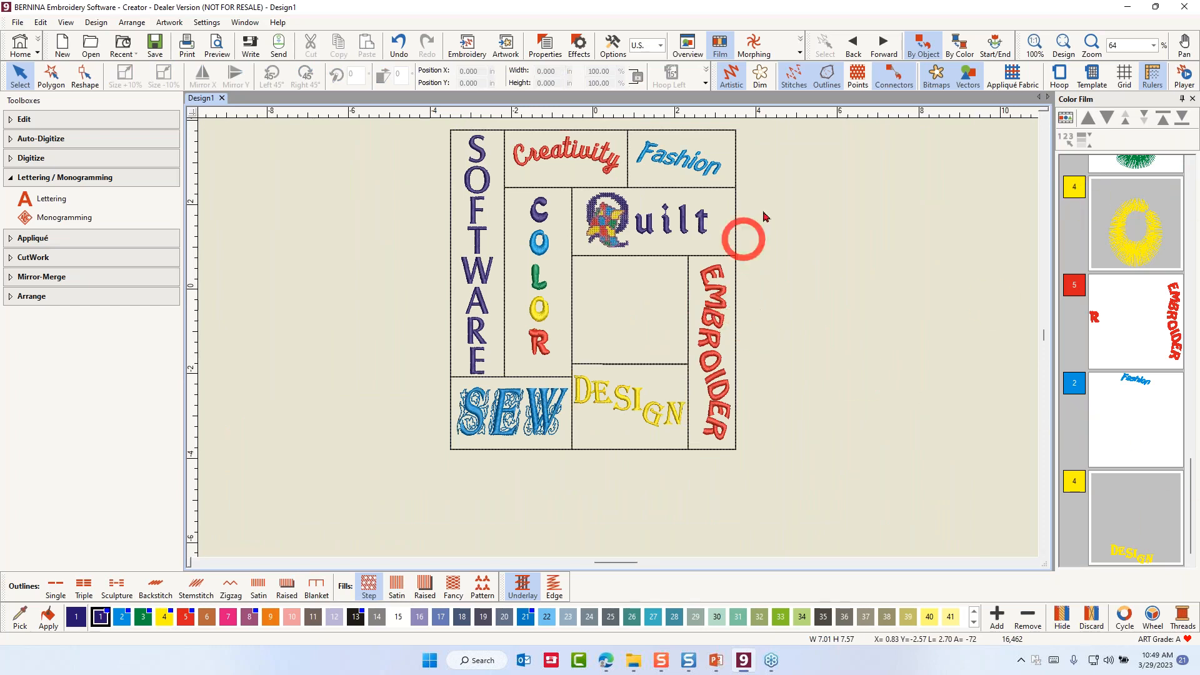
Step: Set up three-line lettering reading fabric / and / threads in the Craft font, 0.45 in high, on a circular baseline with upper and lower arcs
{"action": "left_click", "coordinate": [44, 198]}
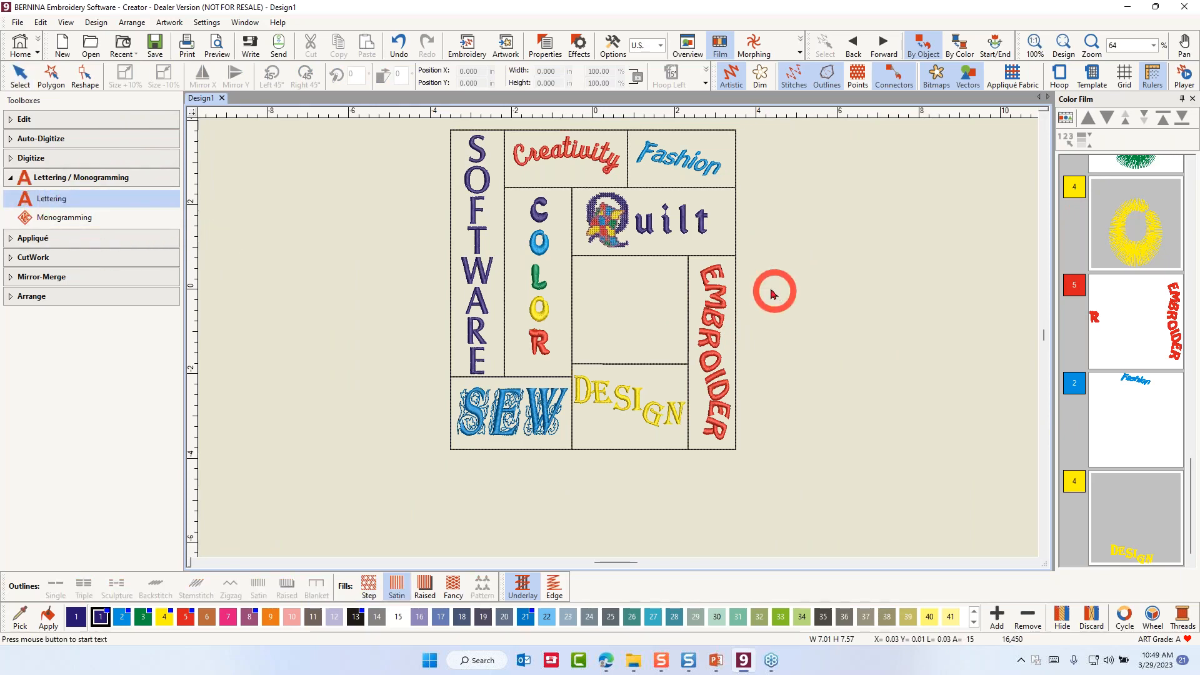
{"action": "double_click", "coordinate": [70, 198]}
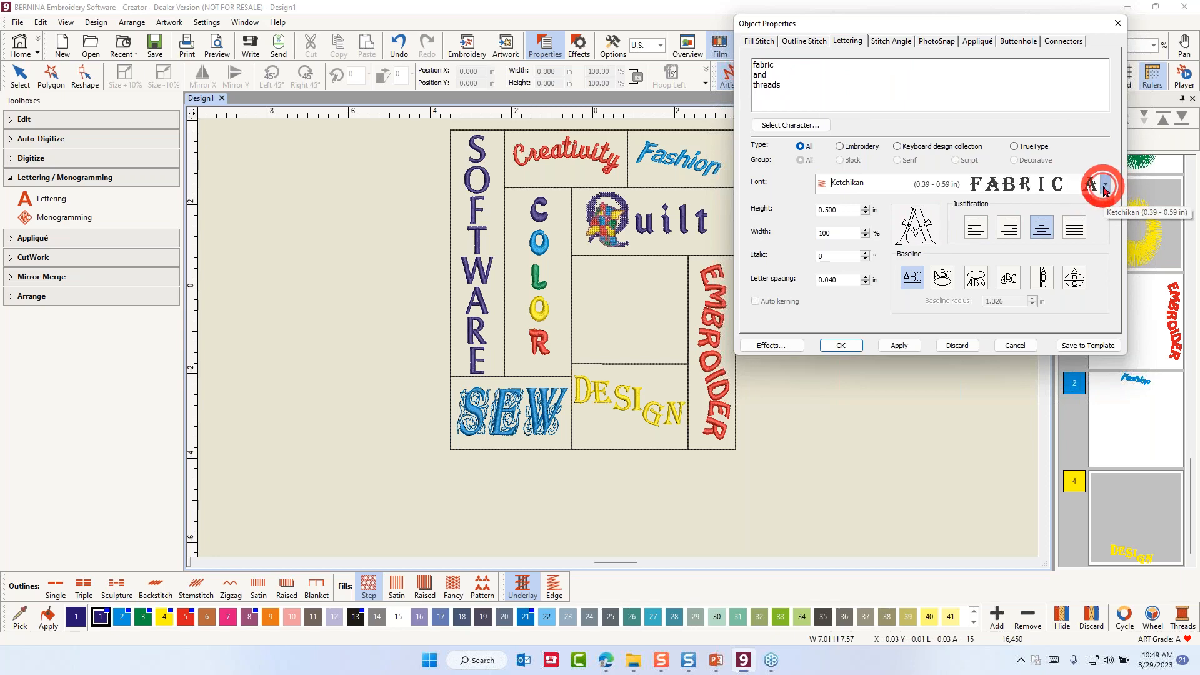
{"action": "left_click", "coordinate": [1104, 187]}
{"action": "scroll", "coordinate": [1104, 188], "scroll_direction": "up", "scroll_amount": 5}
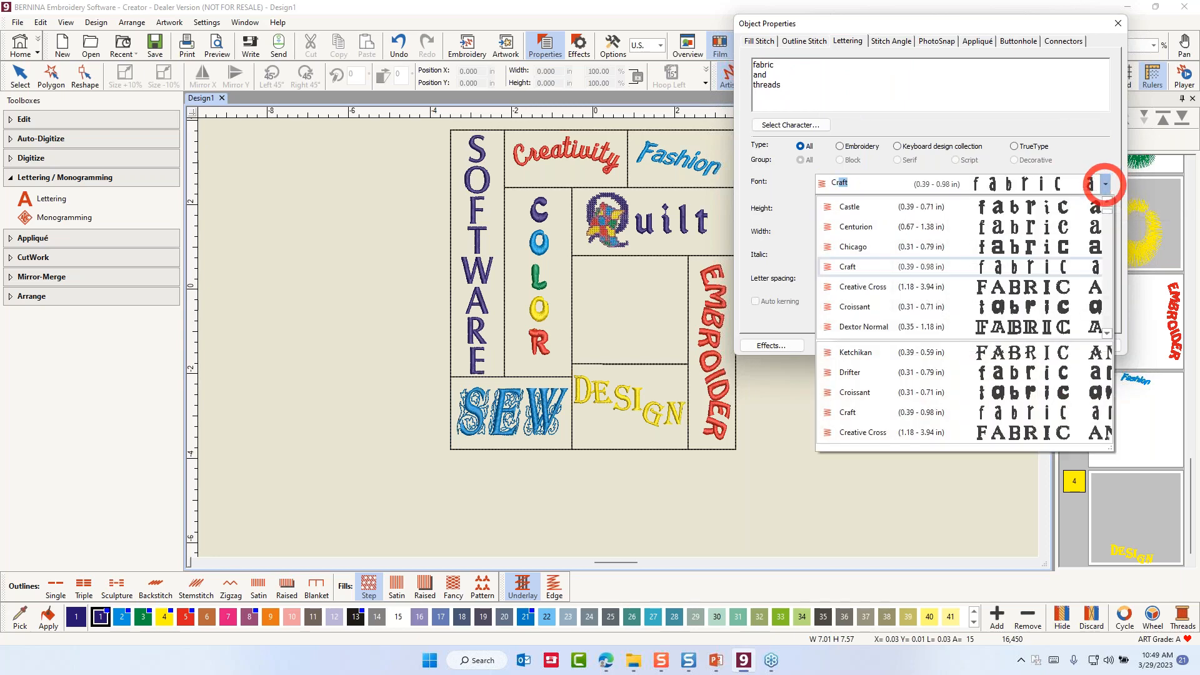
{"action": "left_click", "coordinate": [866, 267]}
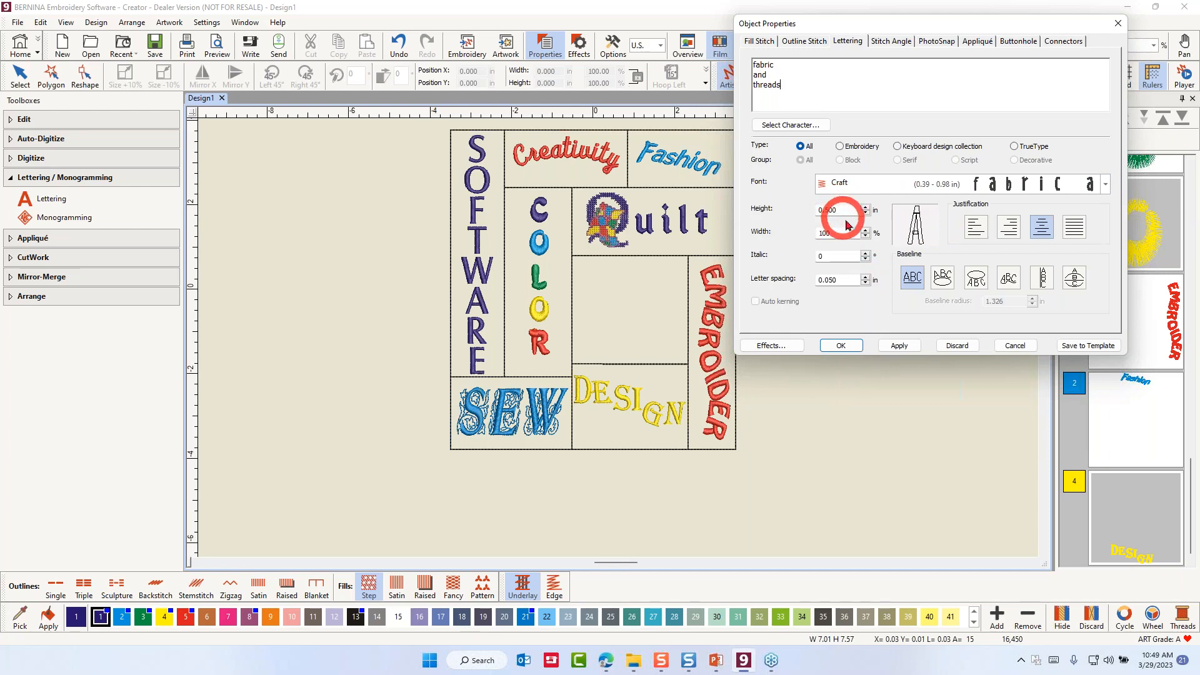
{"action": "left_click_drag", "start_coordinate": [843, 213], "coordinate": [790, 204]}
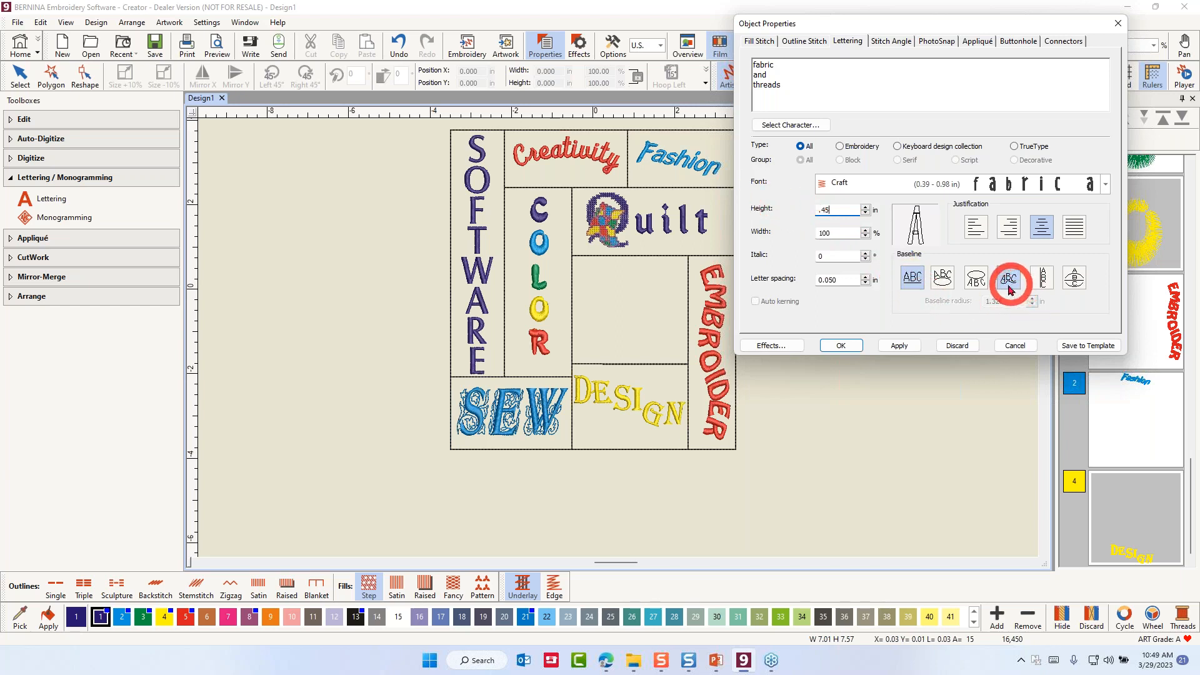
{"action": "left_click", "coordinate": [1075, 282]}
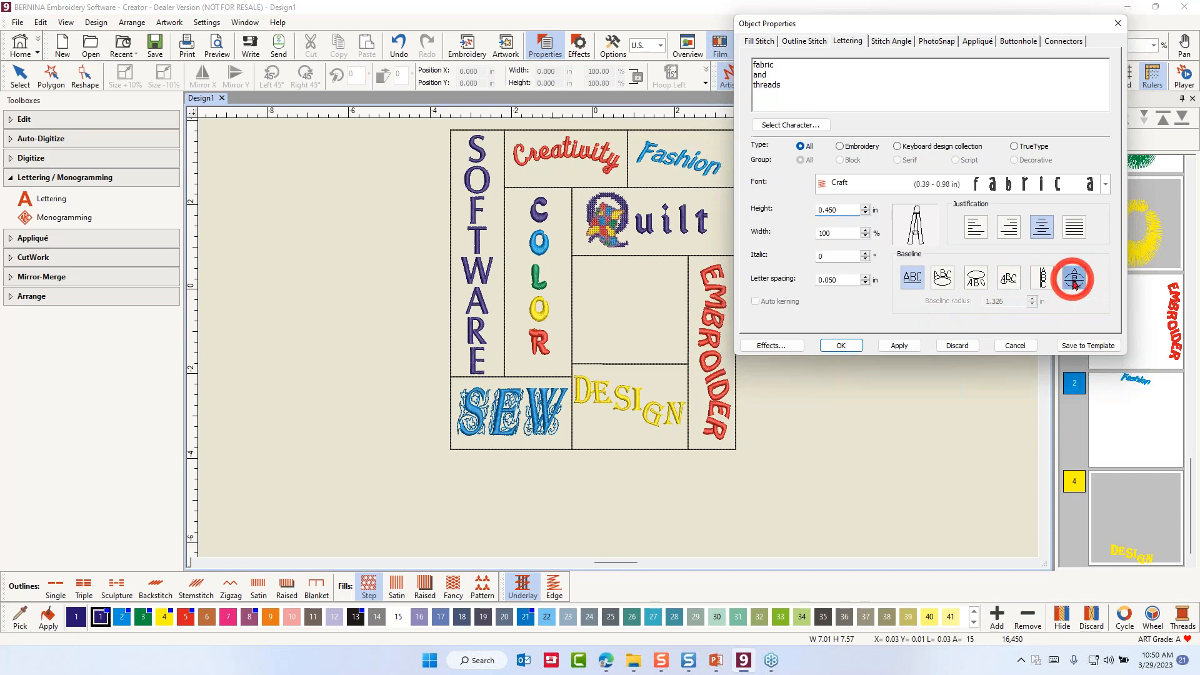
{"action": "left_click", "coordinate": [841, 347]}
Step: Place the fabric and threads lettering on a circle centered in the empty block, with its radius reaching almost to the block's side border
{"action": "left_click", "coordinate": [626, 308]}
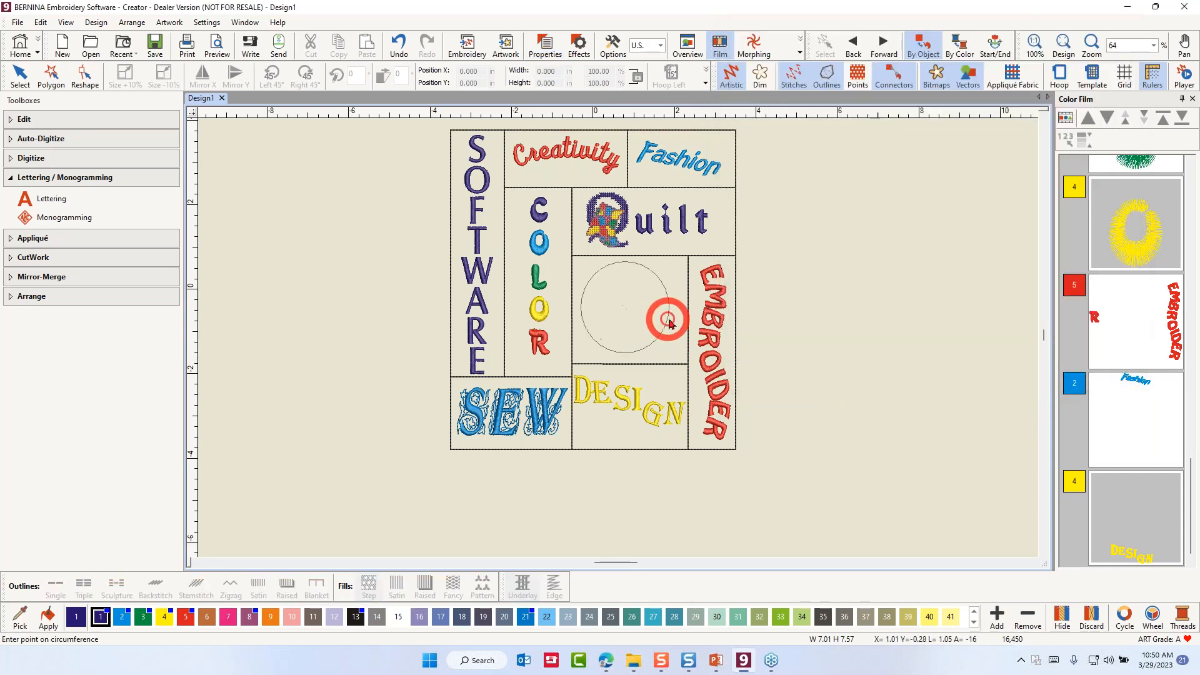
{"action": "left_click", "coordinate": [683, 308]}
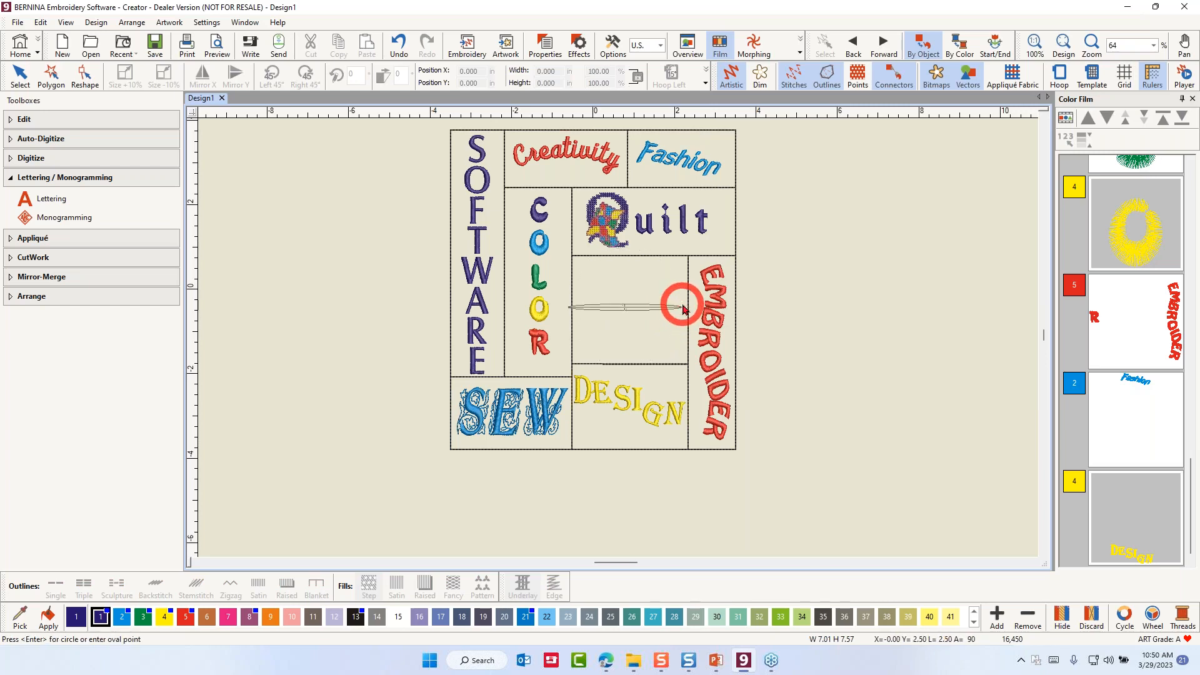
{"action": "key", "text": "Return"}
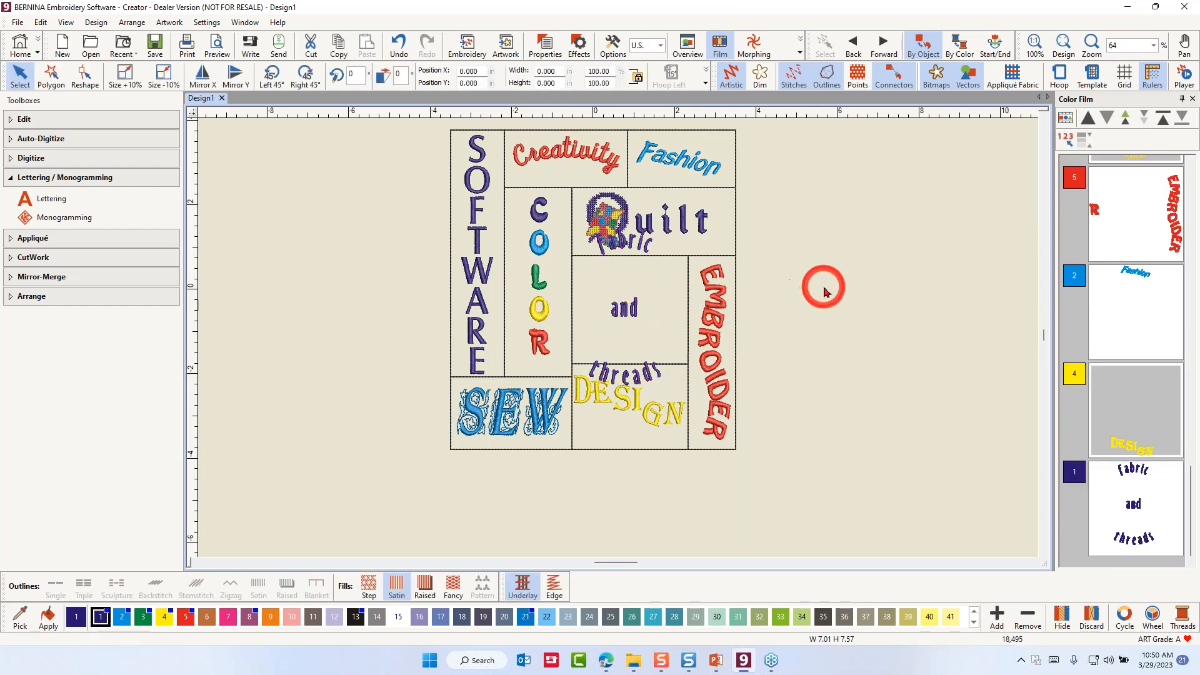
Step: Move the word fabric down out of the Quilt block until it sits just above the word and
{"action": "left_click", "coordinate": [621, 249]}
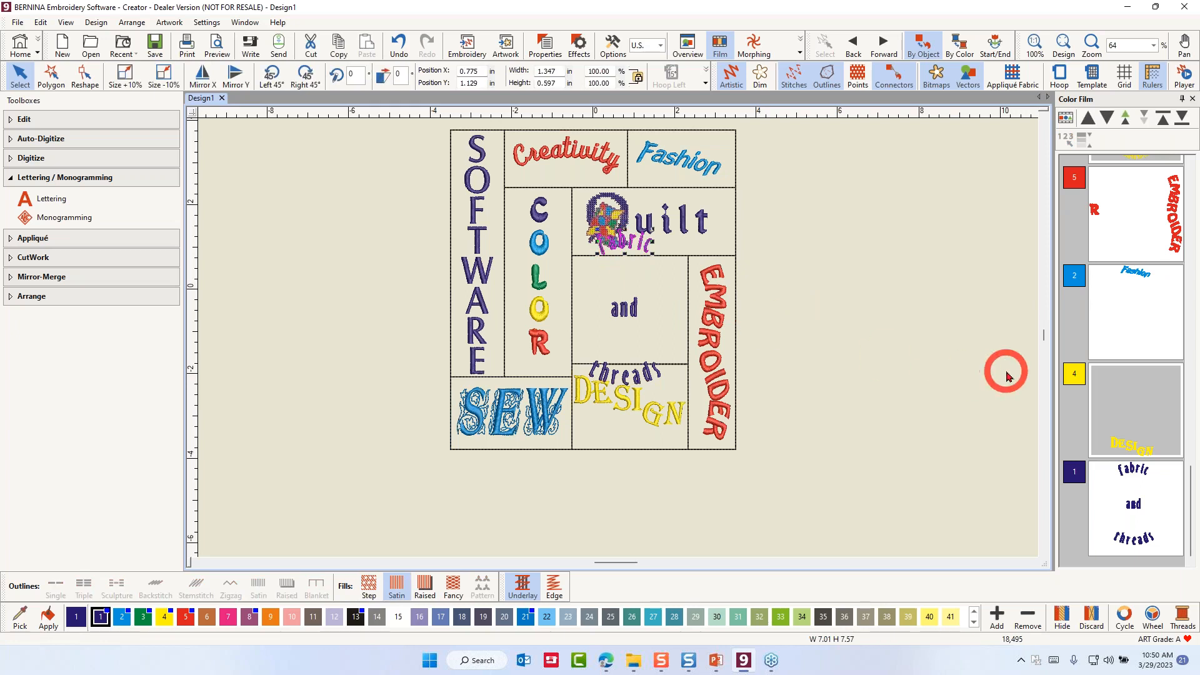
{"action": "key", "text": "Down"}
{"action": "key", "text": "Down"}
{"action": "key", "text": "Down"}
{"action": "key", "text": "Down"}
{"action": "key", "text": "Down"}
{"action": "key", "text": "Down"}
{"action": "key", "text": "Down"}
{"action": "key", "text": "Down"}
{"action": "key", "text": "Down"}
{"action": "key", "text": "Down"}
{"action": "key", "text": "Down"}
{"action": "key", "text": "Down"}
{"action": "key", "text": "Down"}
{"action": "key", "text": "Down"}
{"action": "key", "text": "Down"}
{"action": "key", "text": "Down"}
{"action": "key", "text": "Down"}
{"action": "key", "text": "Down"}
{"action": "key", "text": "Down"}
{"action": "key", "text": "Down"}
{"action": "key", "text": "Down"}
{"action": "key", "text": "Down"}
{"action": "key", "text": "Down"}
{"action": "key", "text": "Down"}
{"action": "key", "text": "Down"}
{"action": "key", "text": "Down"}
{"action": "key", "text": "Down"}
{"action": "key", "text": "Down"}
{"action": "key", "text": "Down"}
{"action": "key", "text": "Down"}
{"action": "key", "text": "Down"}
{"action": "key", "text": "Down"}
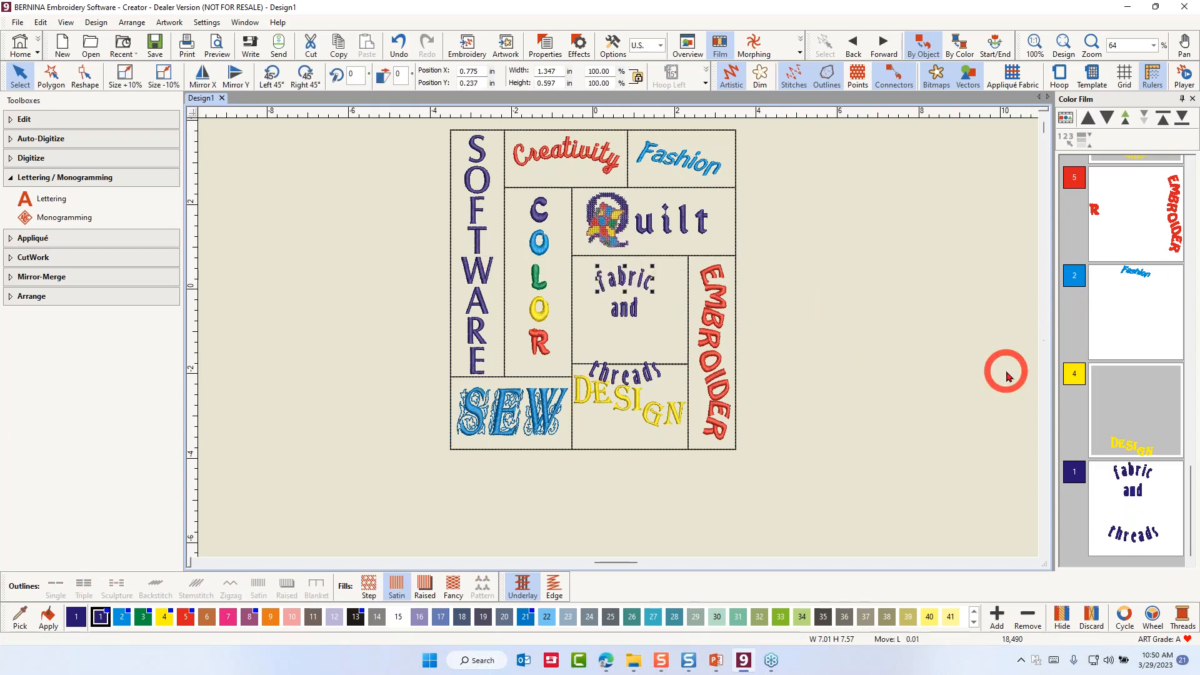
Step: Move the word threads up out of the DESIGN block until it sits just below the word and
{"action": "left_click", "coordinate": [652, 375]}
{"action": "key", "text": "Up"}
{"action": "key", "text": "Up"}
{"action": "key", "text": "Up"}
{"action": "key", "text": "Up"}
{"action": "key", "text": "Up"}
{"action": "key", "text": "Up"}
{"action": "key", "text": "Up"}
{"action": "key", "text": "Up"}
{"action": "key", "text": "Up"}
{"action": "key", "text": "Up"}
{"action": "key", "text": "Up"}
{"action": "key", "text": "Up"}
{"action": "key", "text": "Up"}
{"action": "key", "text": "Up"}
{"action": "key", "text": "Up"}
{"action": "key", "text": "Up"}
{"action": "key", "text": "Up"}
{"action": "key", "text": "Up"}
{"action": "key", "text": "Up"}
{"action": "key", "text": "Up"}
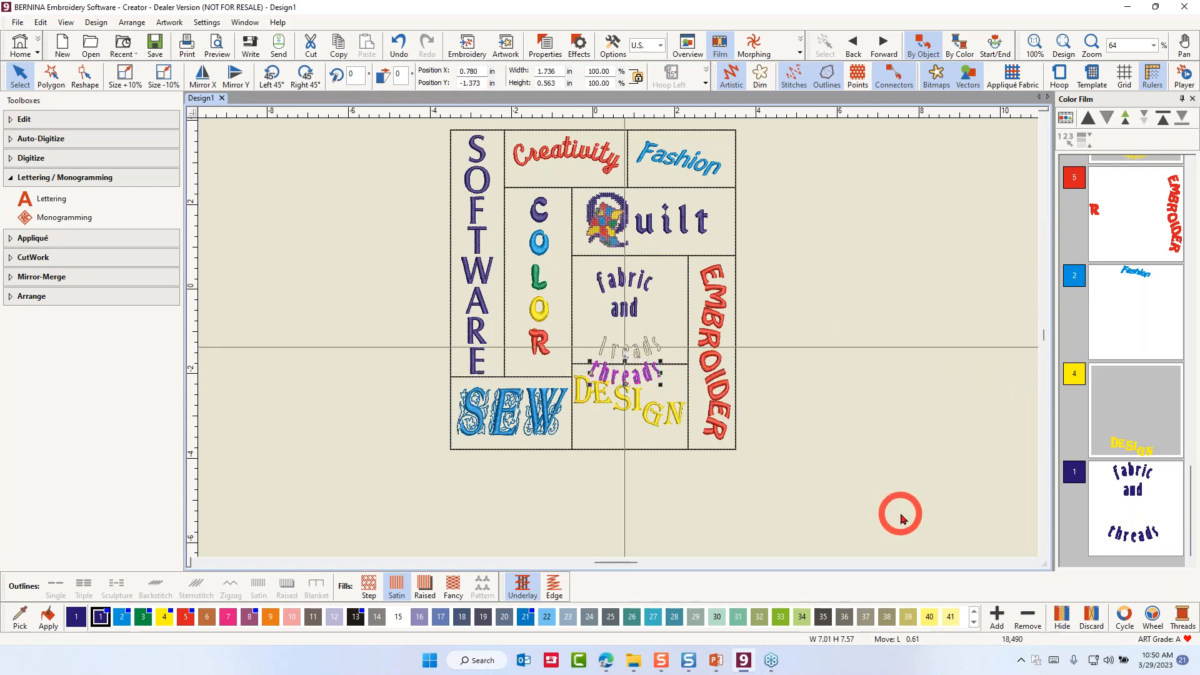
{"action": "left_click", "coordinate": [894, 425]}
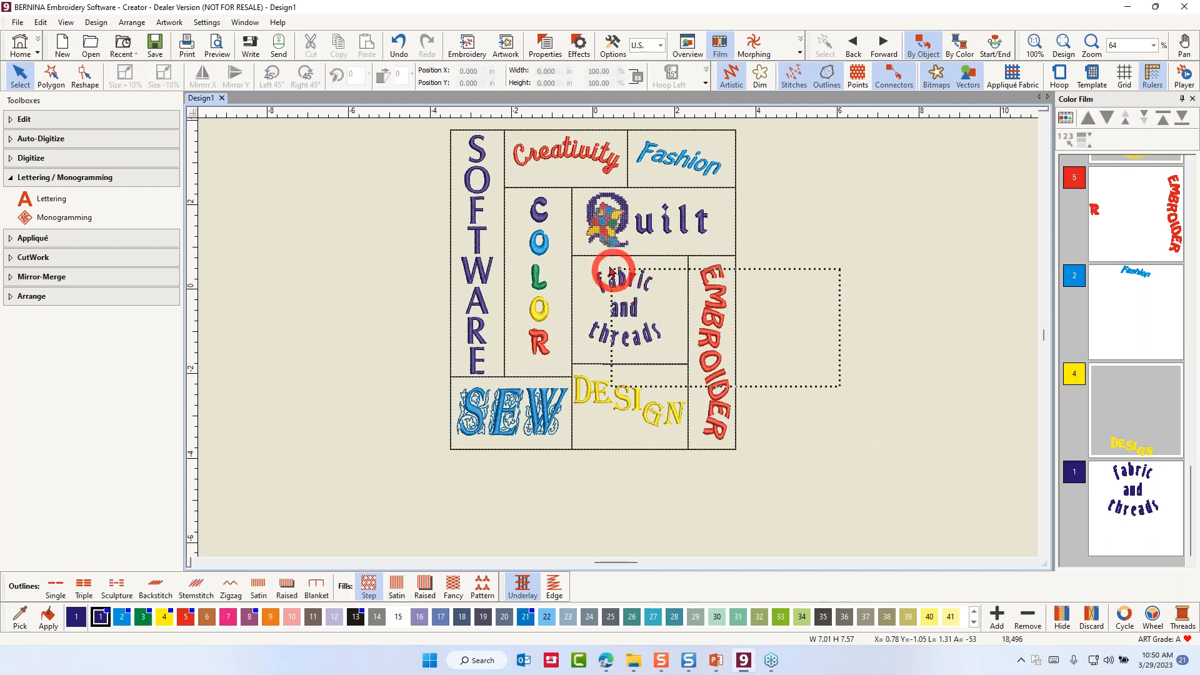
Step: Select the words fabric, and, threads together and space them evenly down
{"action": "left_click_drag", "start_coordinate": [580, 255], "coordinate": [577, 252]}
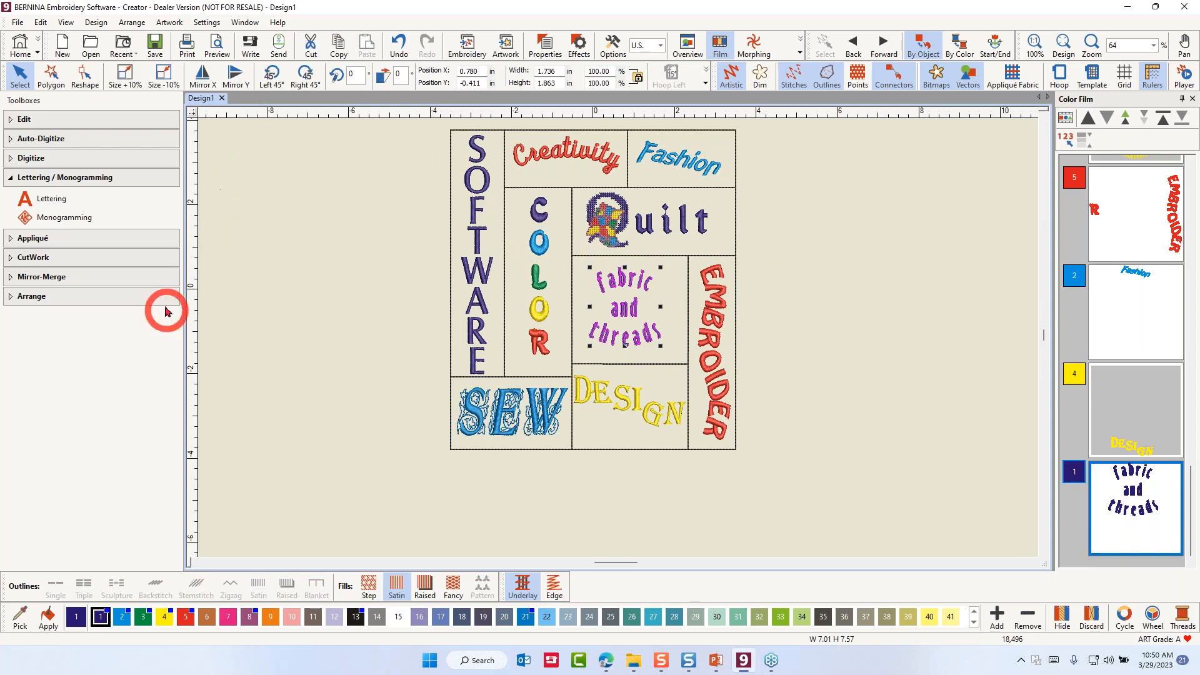
{"action": "left_click", "coordinate": [47, 295]}
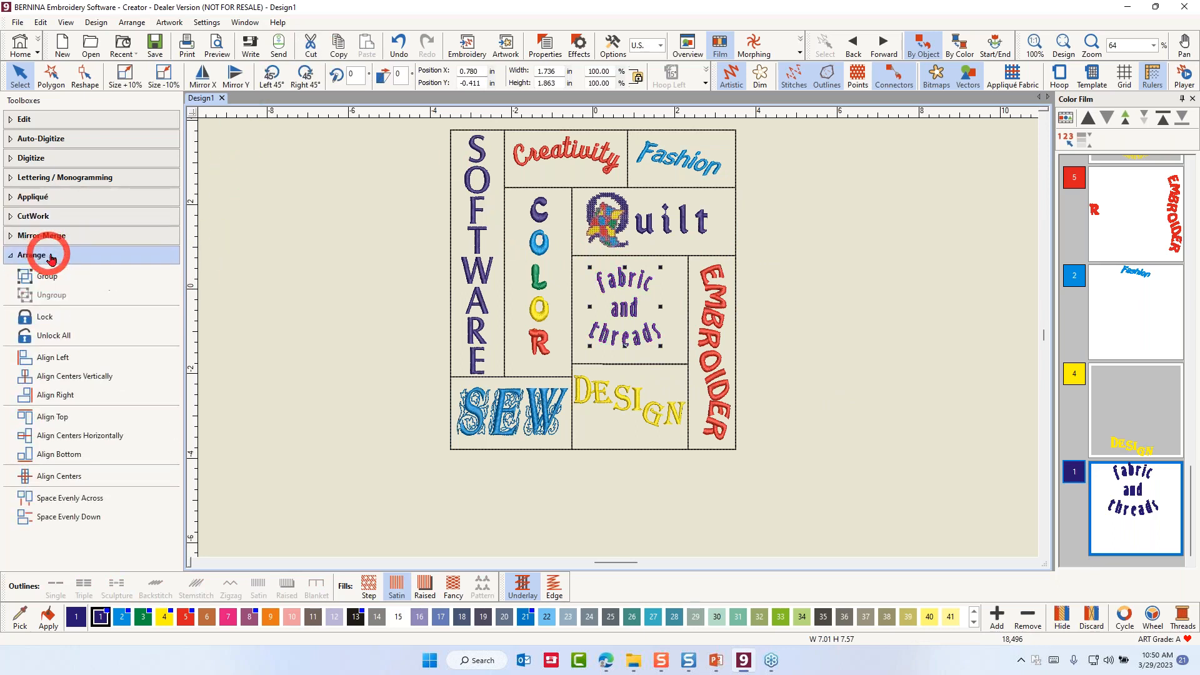
{"action": "left_click", "coordinate": [70, 523]}
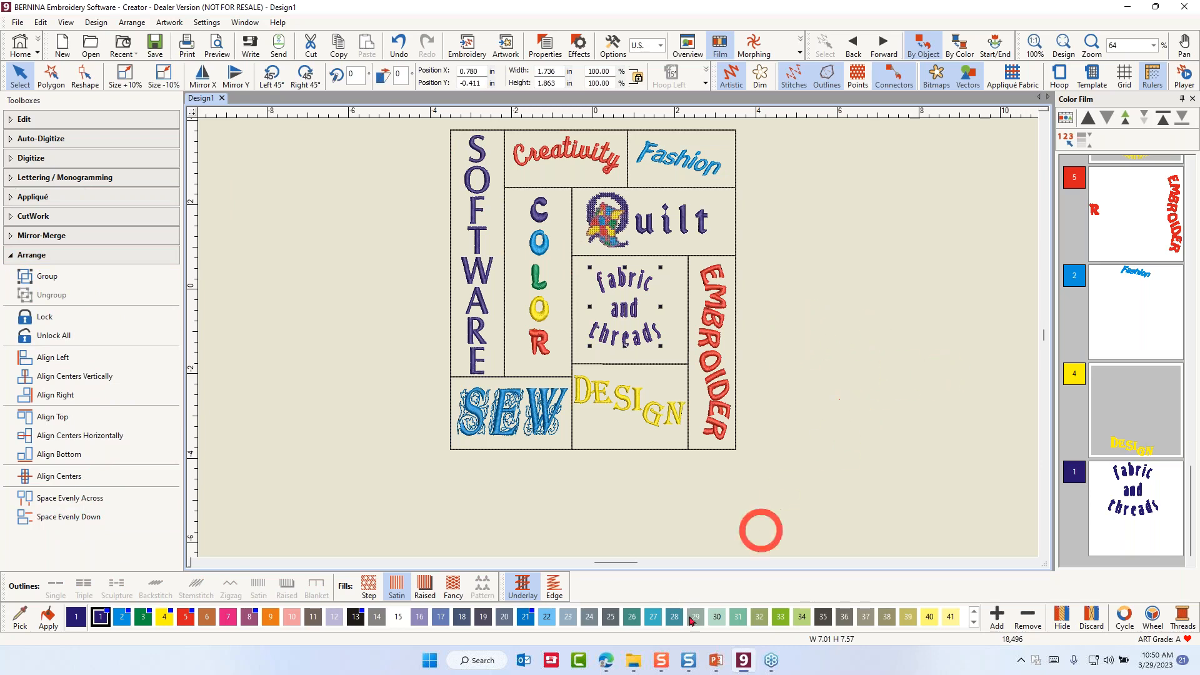
Step: Recolor the words fabric, and, threads with green color 3 and group them
{"action": "left_click", "coordinate": [143, 617]}
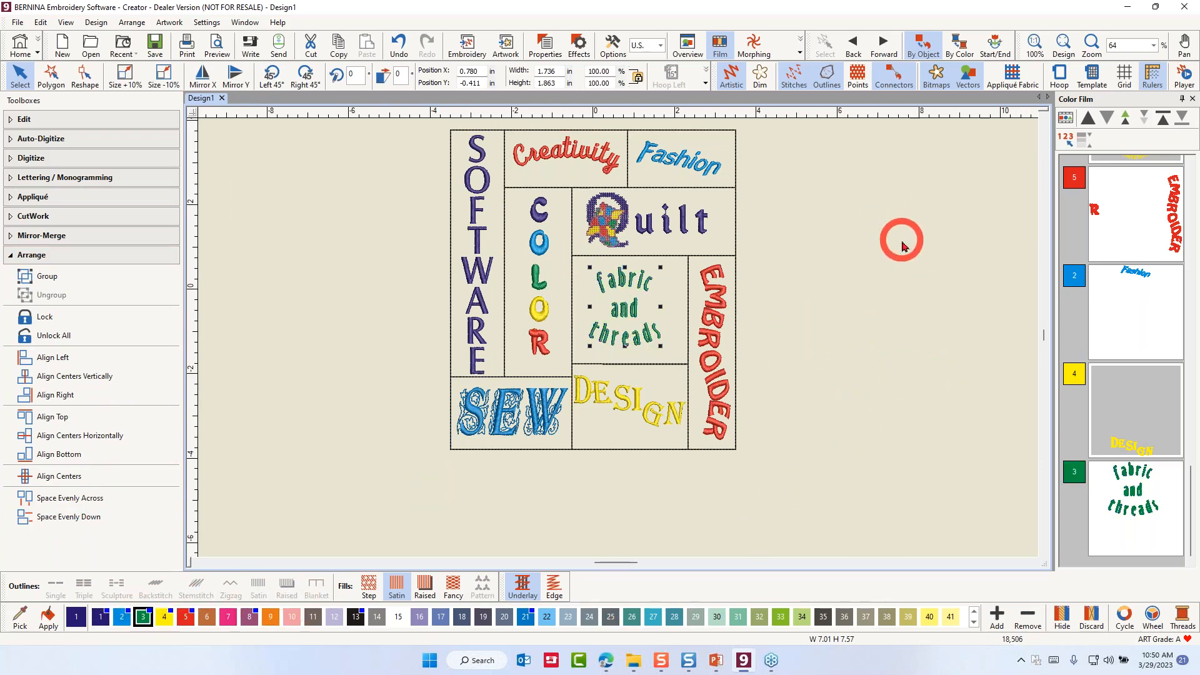
{"action": "right_click", "coordinate": [635, 316]}
{"action": "left_click", "coordinate": [666, 335]}
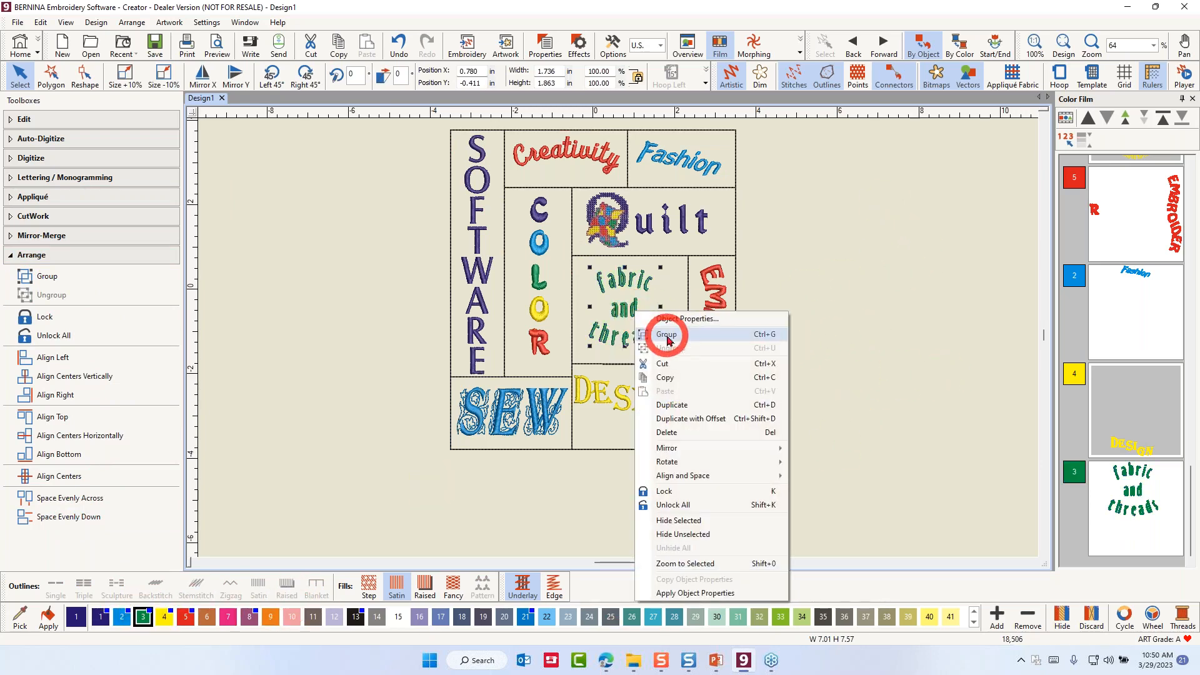
Step: Move the grouped fabric and threads lettering slightly sideways to center it in its block
{"action": "left_click", "coordinate": [627, 311]}
{"action": "left_click_drag", "start_coordinate": [628, 309], "coordinate": [632, 311]}
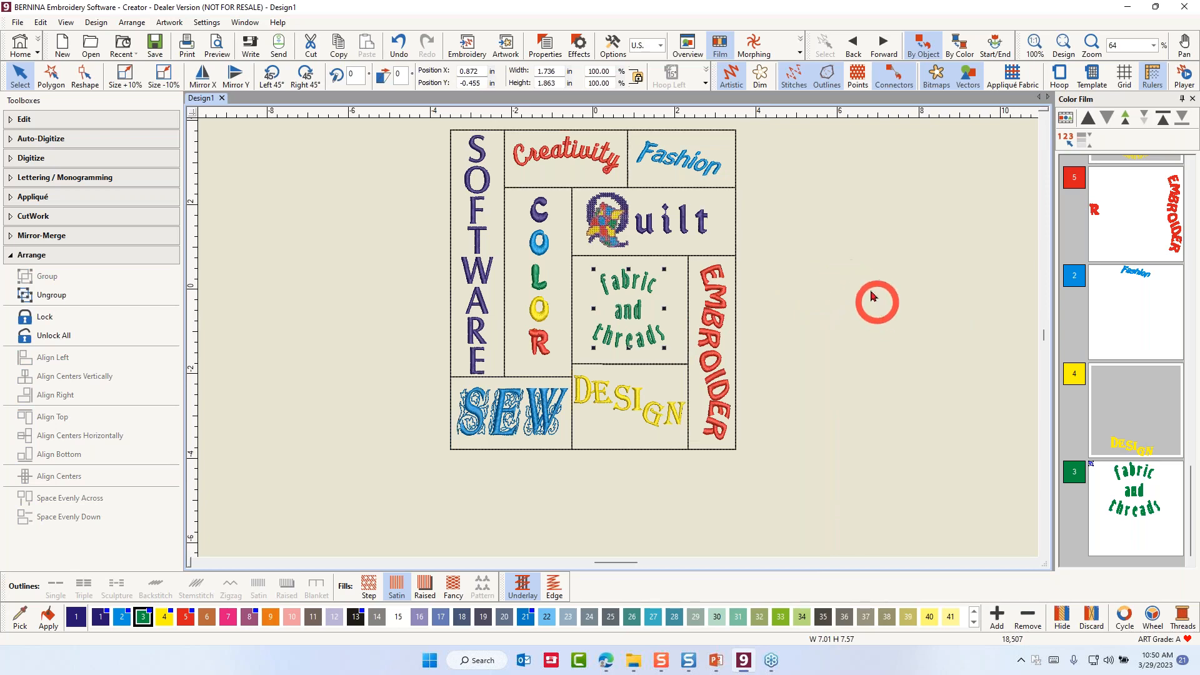
Step: Review the stitching sequence in the color film for repeated thread colors, and check the COLOR lettering's place in it
{"action": "scroll", "coordinate": [1125, 212], "scroll_direction": "down", "scroll_amount": 10}
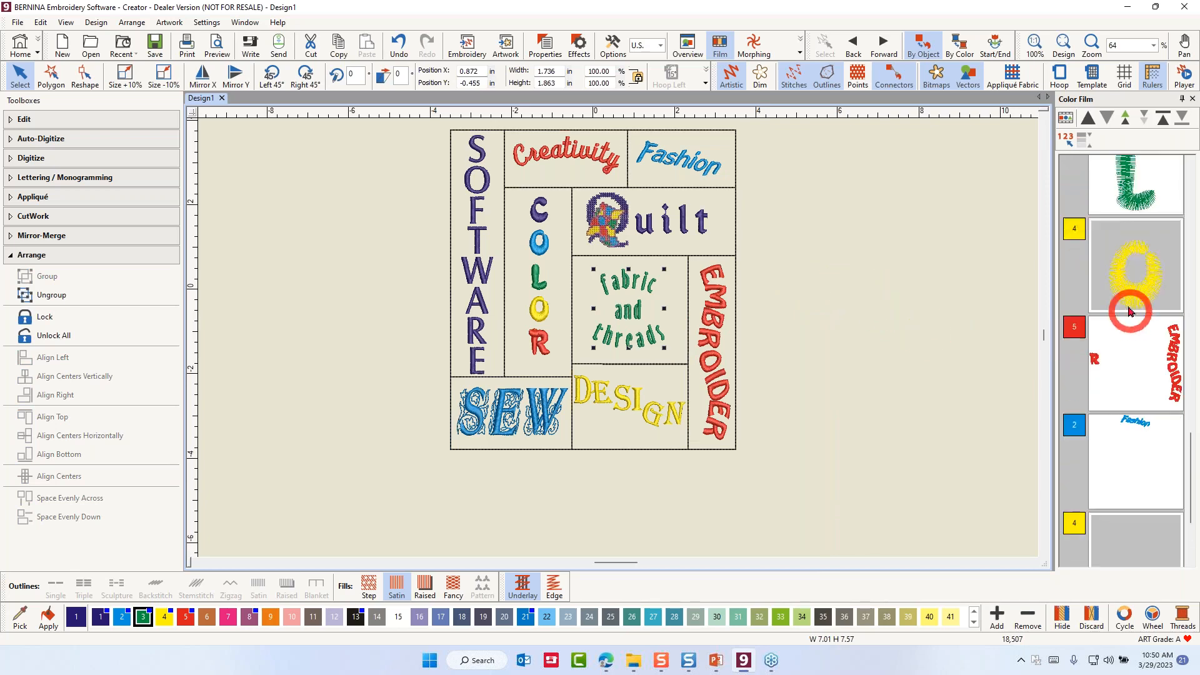
{"action": "scroll", "coordinate": [1141, 225], "scroll_direction": "up", "scroll_amount": 10}
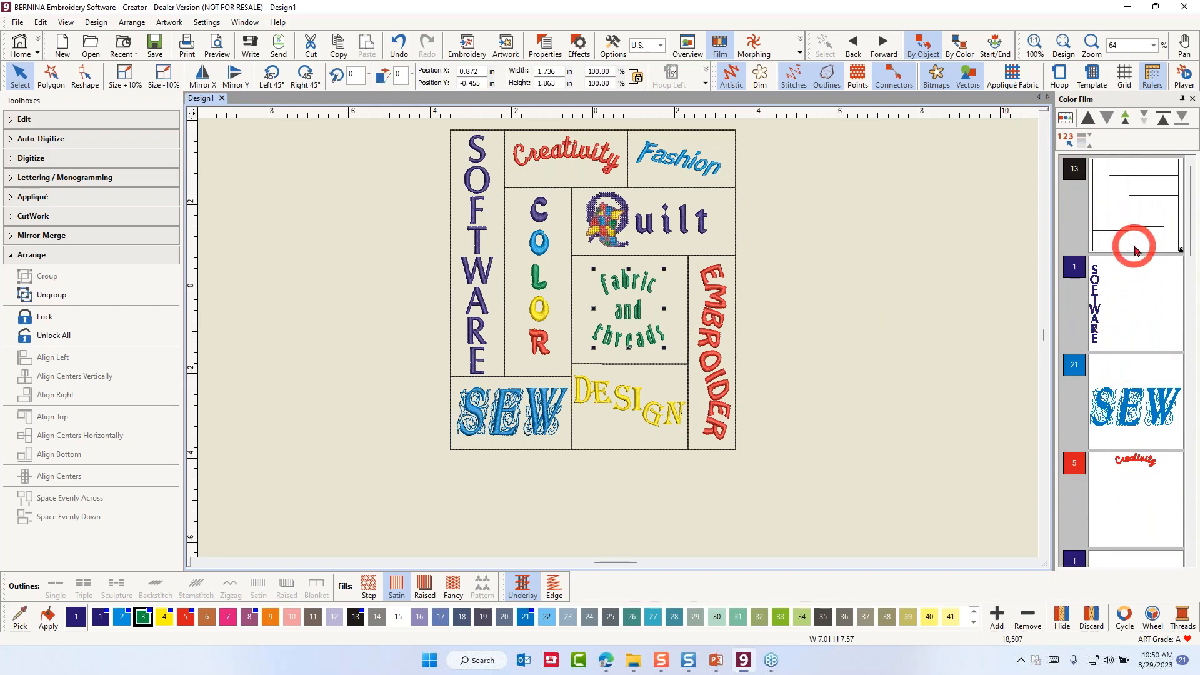
{"action": "scroll", "coordinate": [1136, 263], "scroll_direction": "down", "scroll_amount": 10}
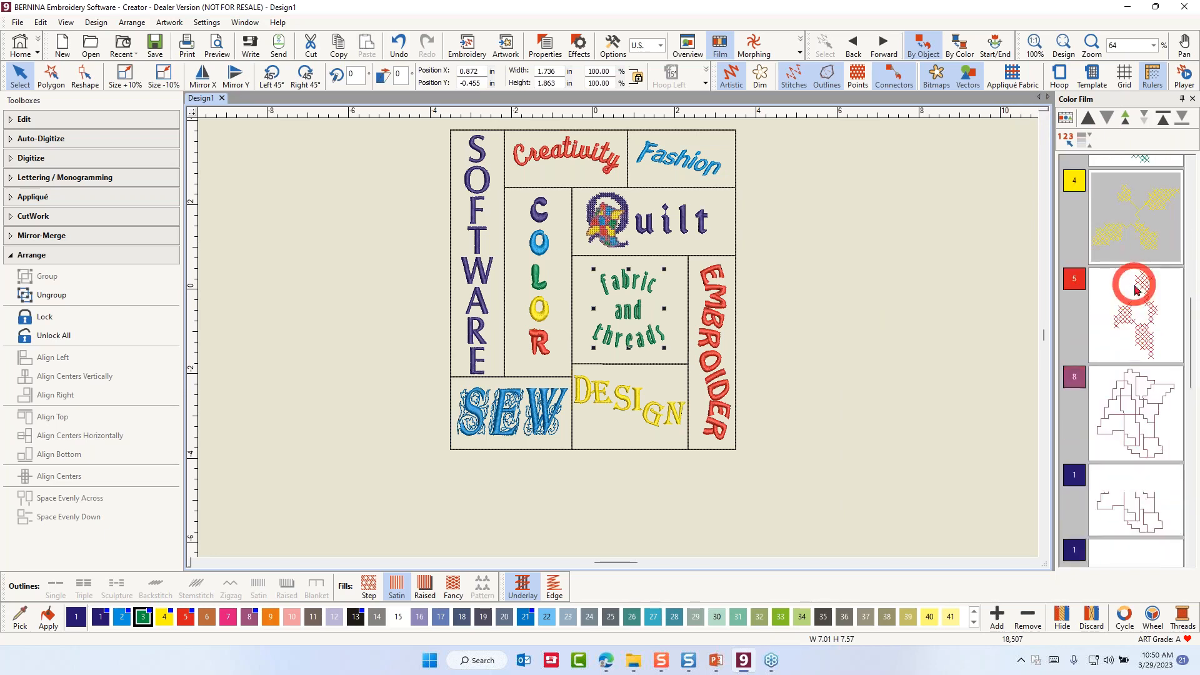
{"action": "scroll", "coordinate": [1136, 295], "scroll_direction": "down", "scroll_amount": 10}
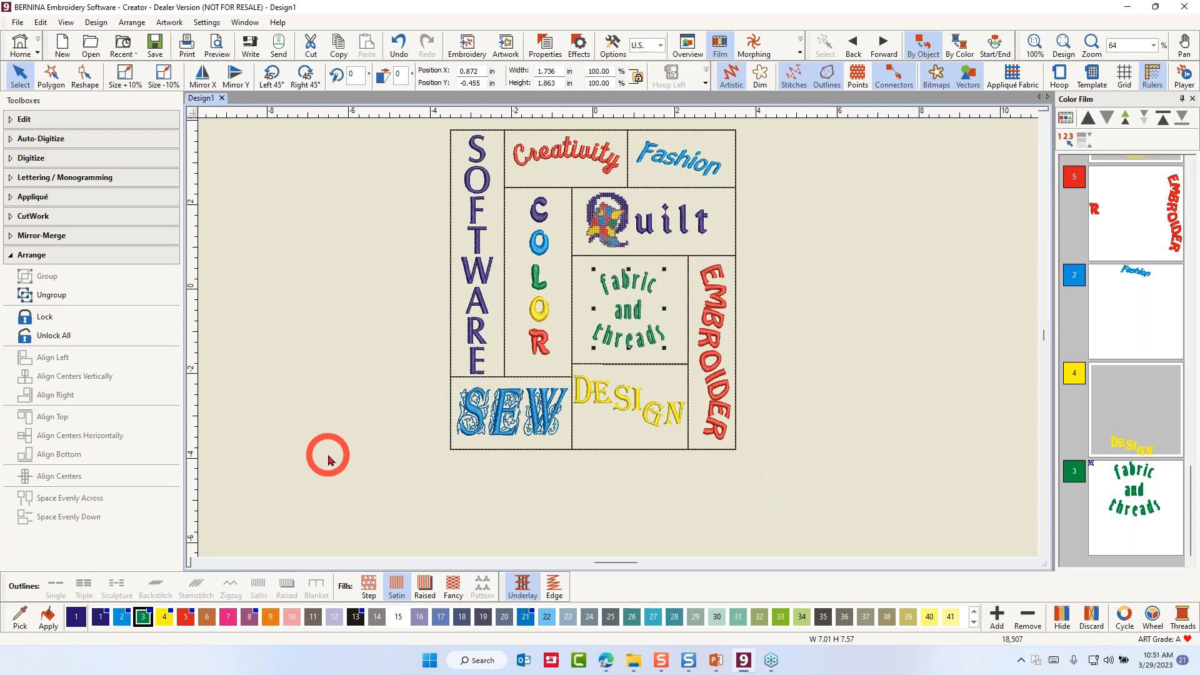
{"action": "left_click", "coordinate": [541, 289]}
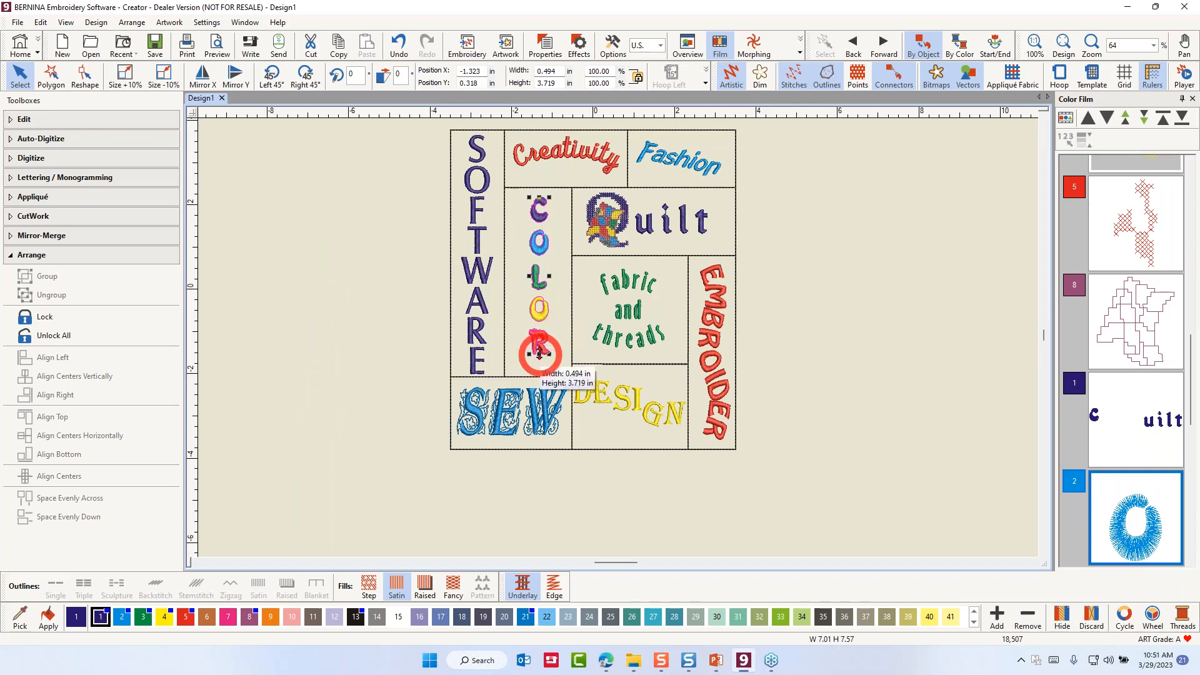
{"action": "left_click", "coordinate": [330, 188]}
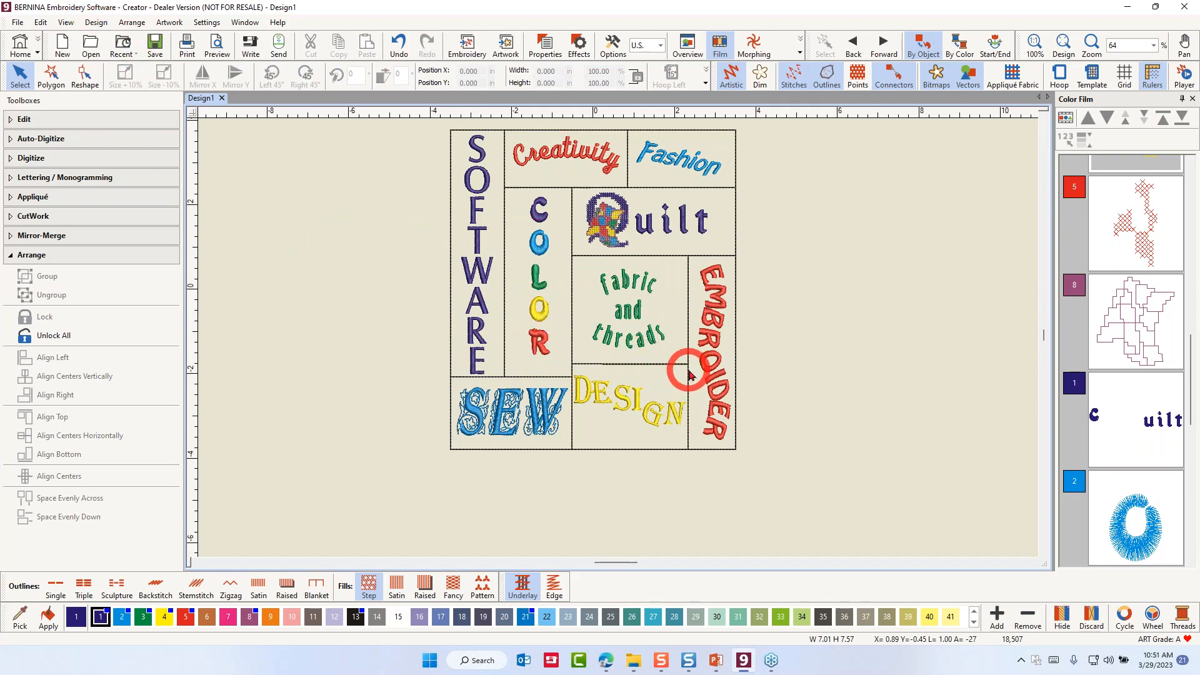
Step: Optimize the color changes of the whole design
{"action": "left_click", "coordinate": [95, 25]}
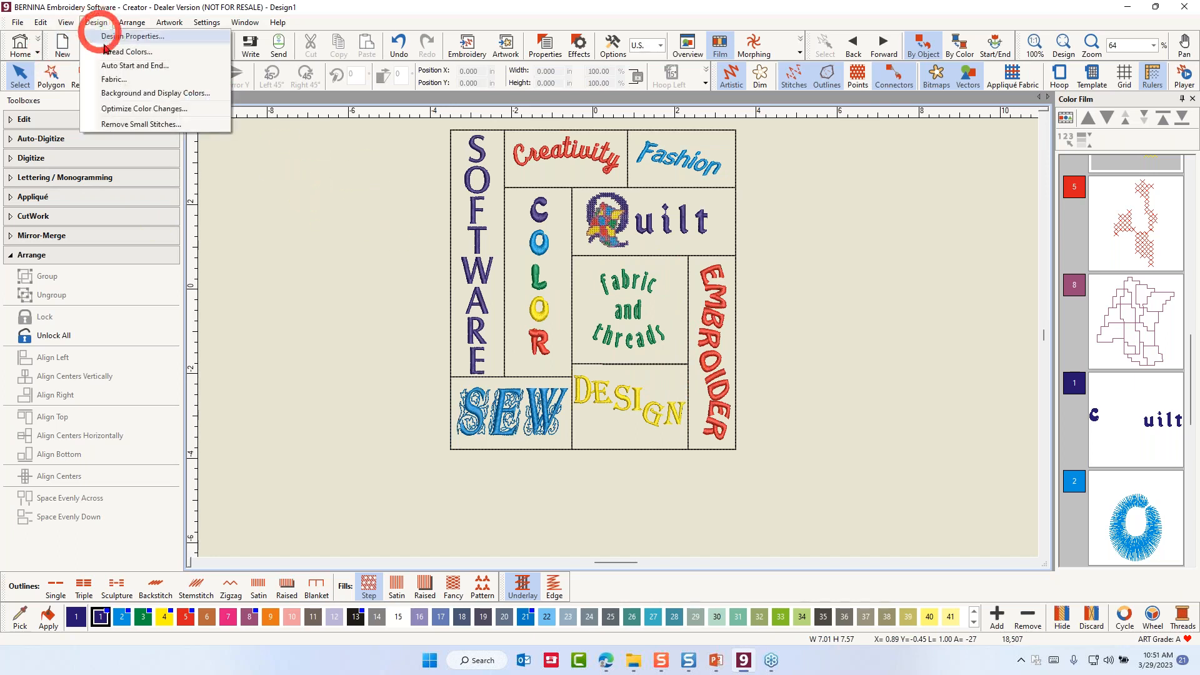
{"action": "left_click", "coordinate": [128, 114]}
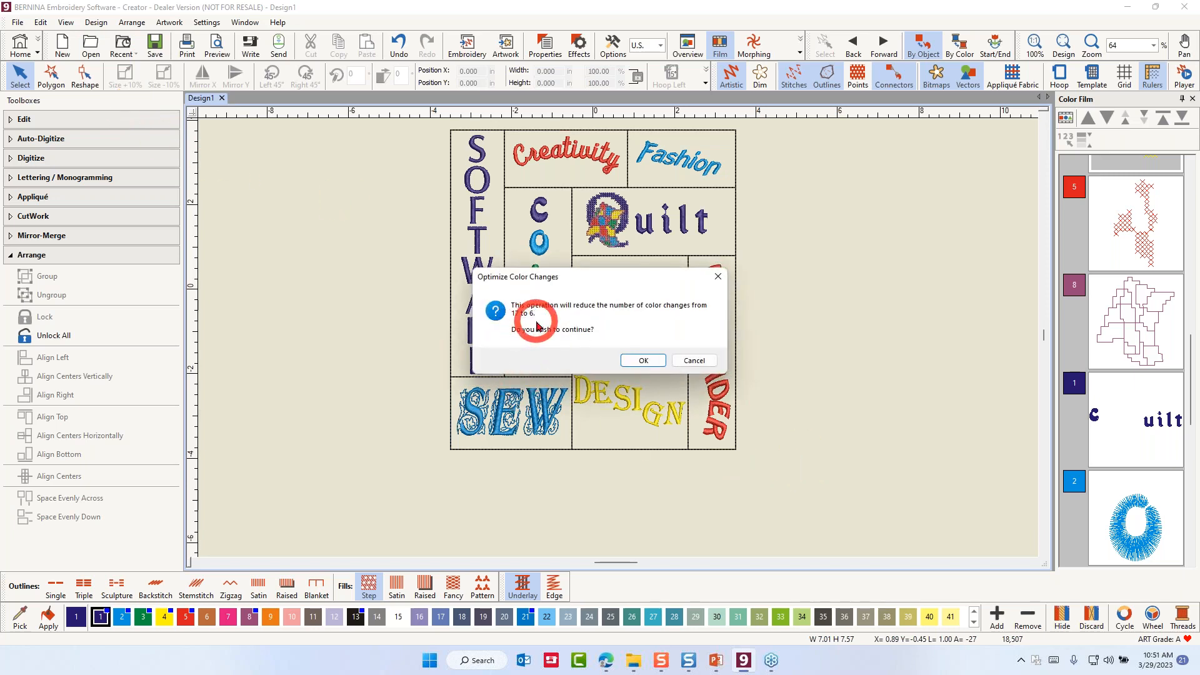
{"action": "left_click", "coordinate": [644, 361]}
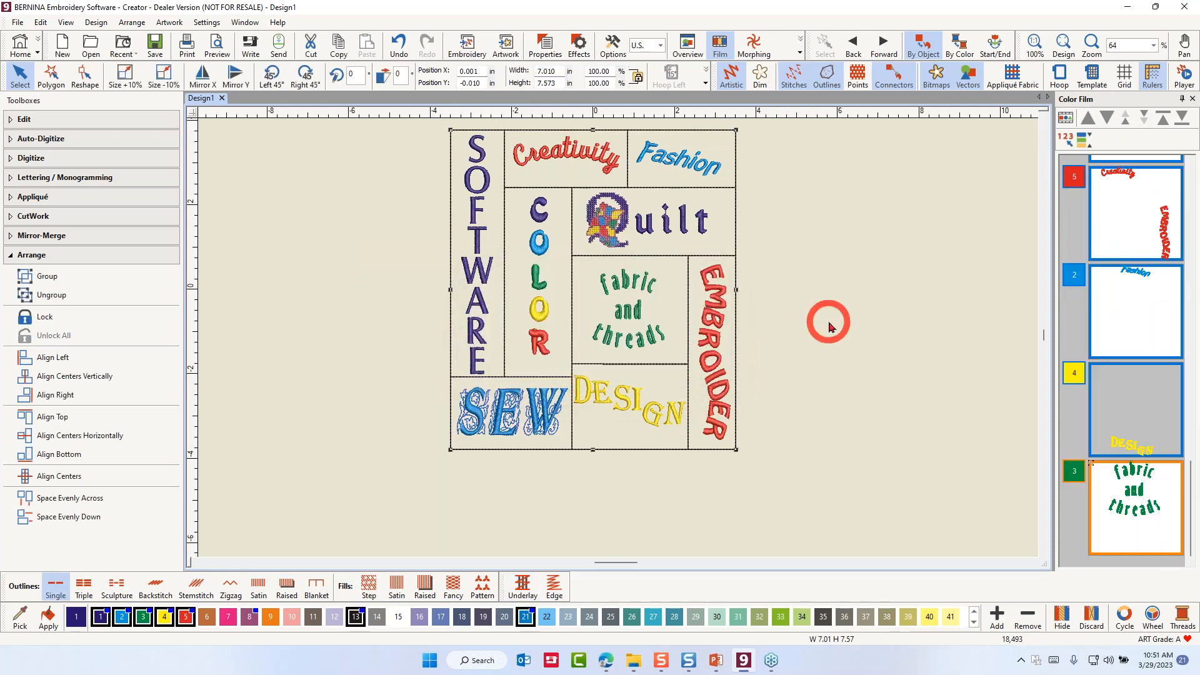
{"action": "left_click", "coordinate": [837, 322]}
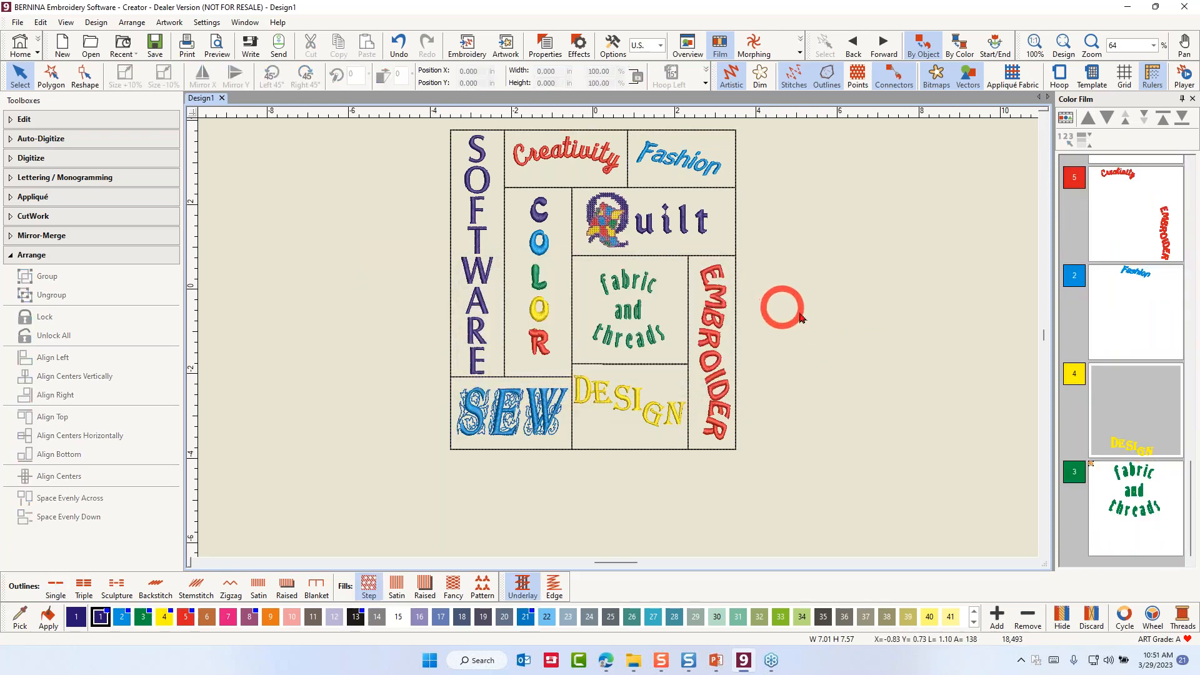
Step: Examine the optimized stitching sequence in the color film for thread colors that still repeat
{"action": "scroll", "coordinate": [1129, 255], "scroll_direction": "up", "scroll_amount": 7}
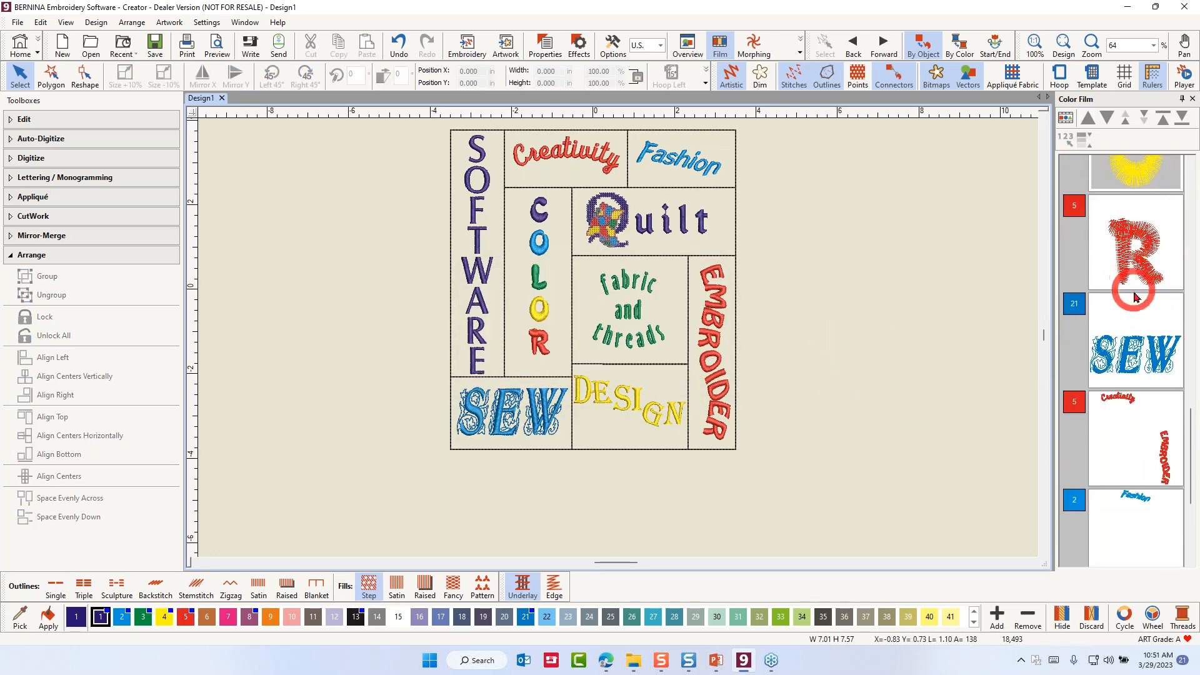
{"action": "scroll", "coordinate": [1139, 305], "scroll_direction": "up", "scroll_amount": 3}
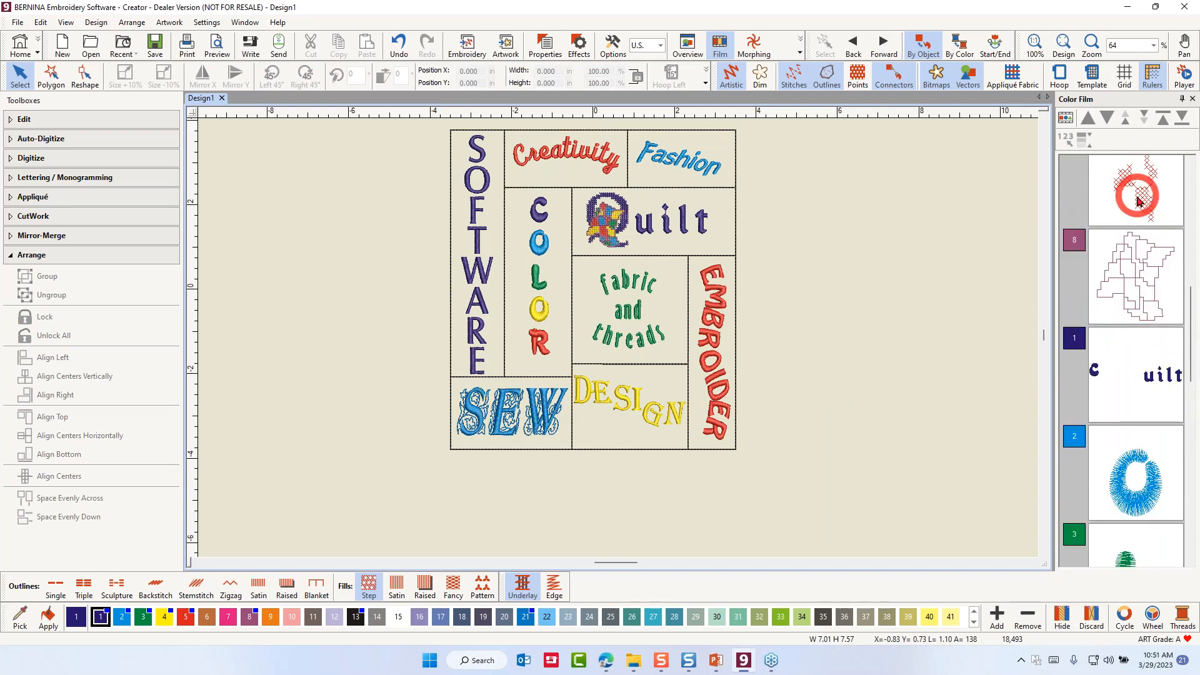
{"action": "scroll", "coordinate": [1142, 319], "scroll_direction": "down", "scroll_amount": 7}
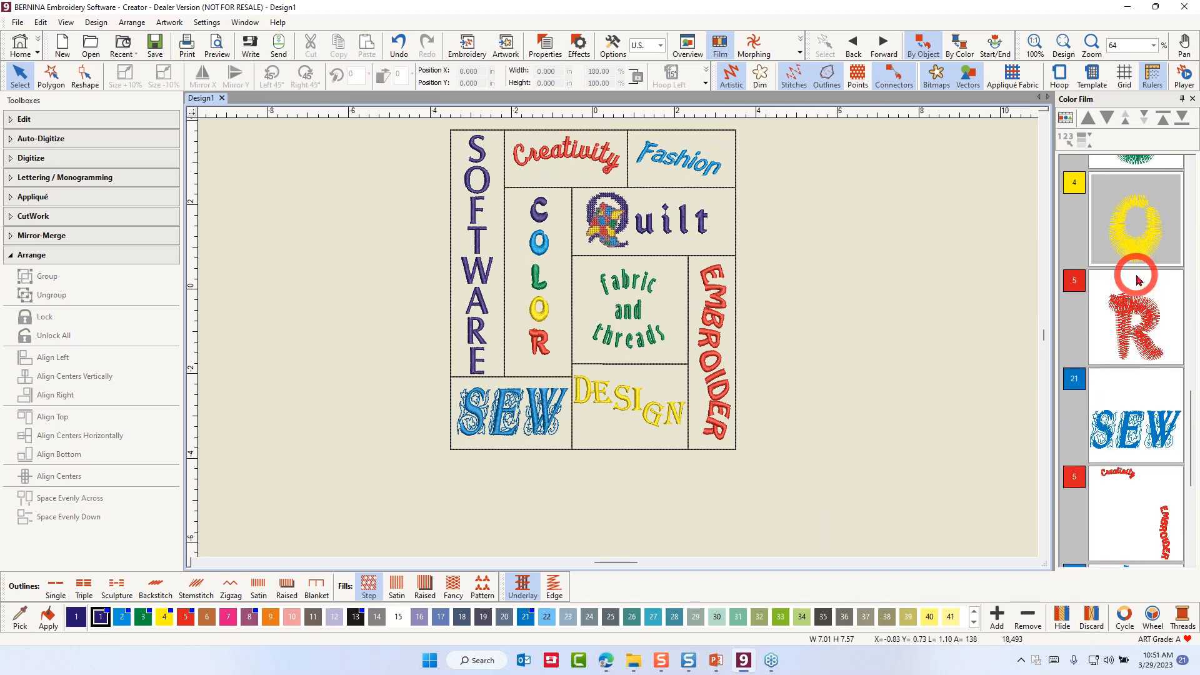
{"action": "scroll", "coordinate": [1138, 303], "scroll_direction": "up", "scroll_amount": 3}
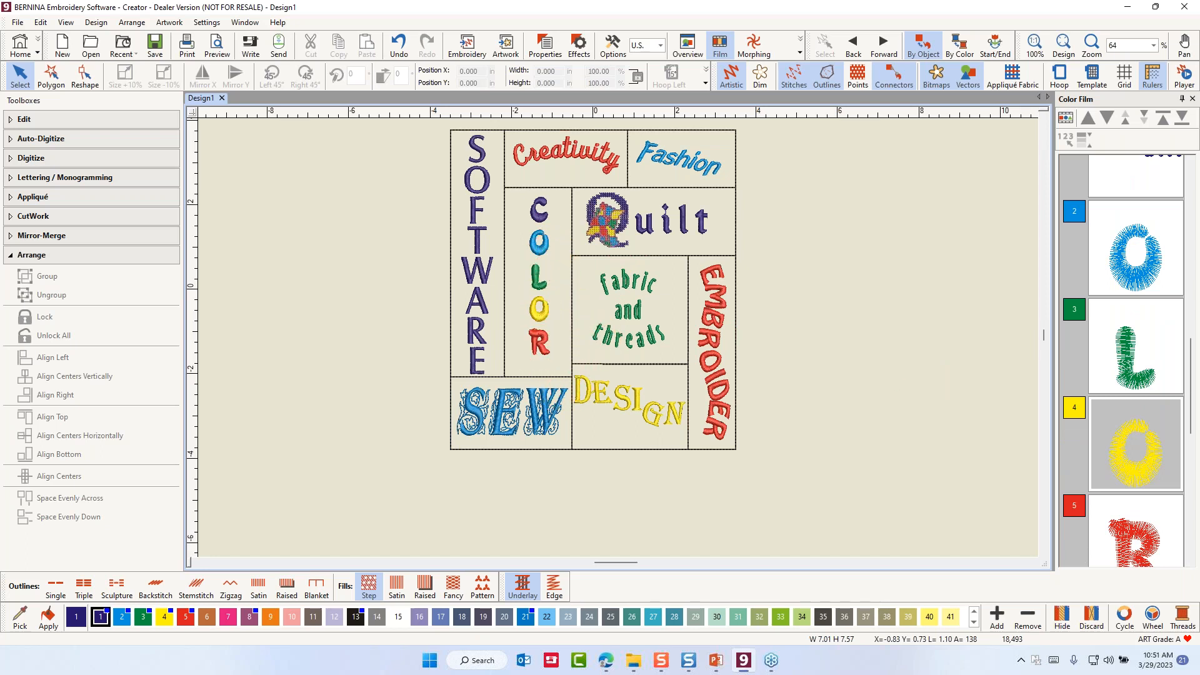
{"action": "scroll", "coordinate": [996, 302], "scroll_direction": "up", "scroll_amount": 1}
{"action": "scroll", "coordinate": [554, 353], "scroll_direction": "up", "scroll_amount": 1}
{"action": "scroll", "coordinate": [604, 341], "scroll_direction": "down", "scroll_amount": 1}
{"action": "scroll", "coordinate": [888, 313], "scroll_direction": "down", "scroll_amount": 1}
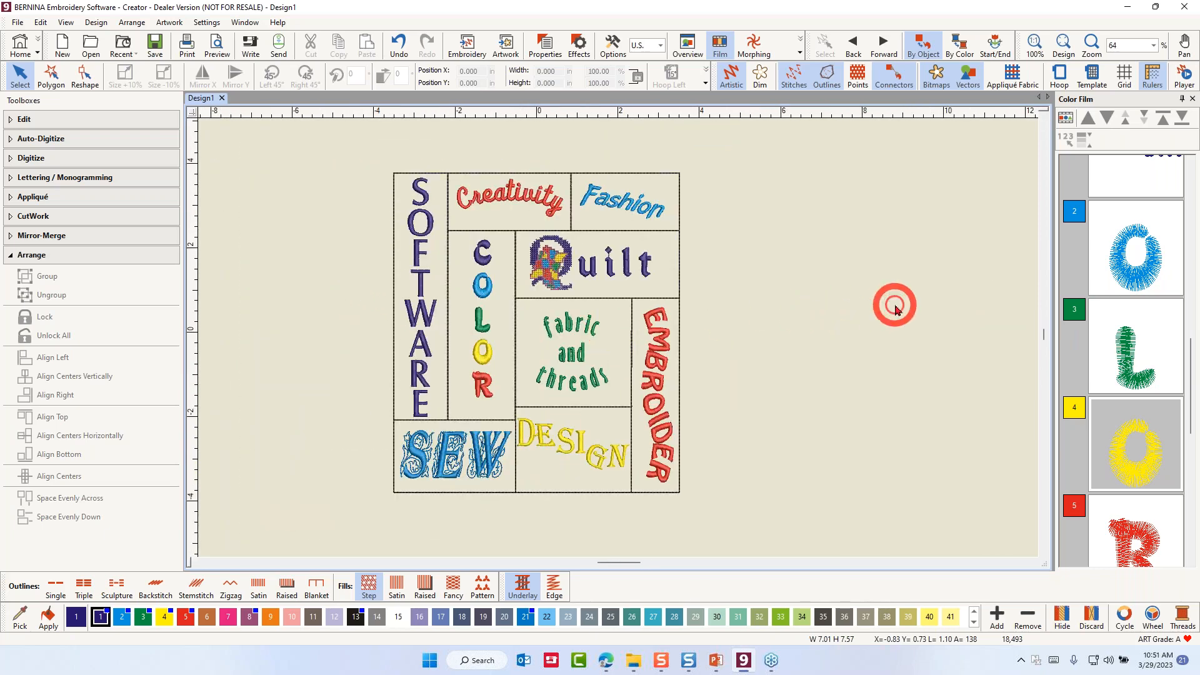
Step: Break apart the COLOR lettering into separate letters
{"action": "left_click", "coordinate": [1103, 264]}
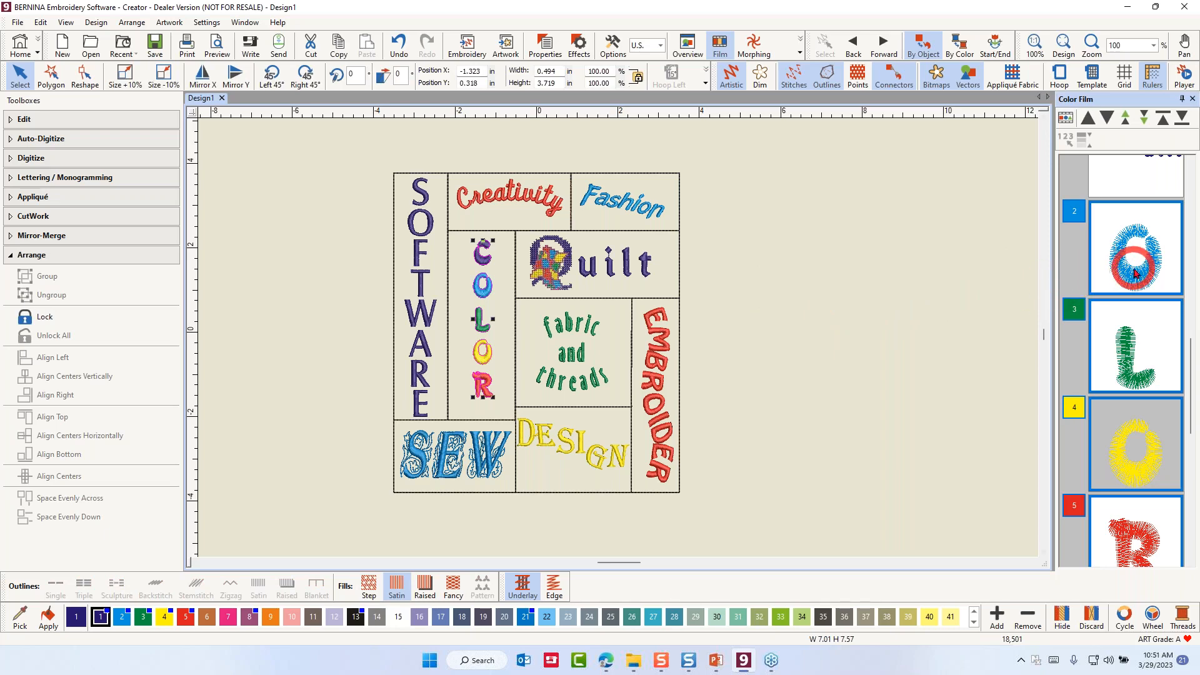
{"action": "left_click", "coordinate": [39, 121]}
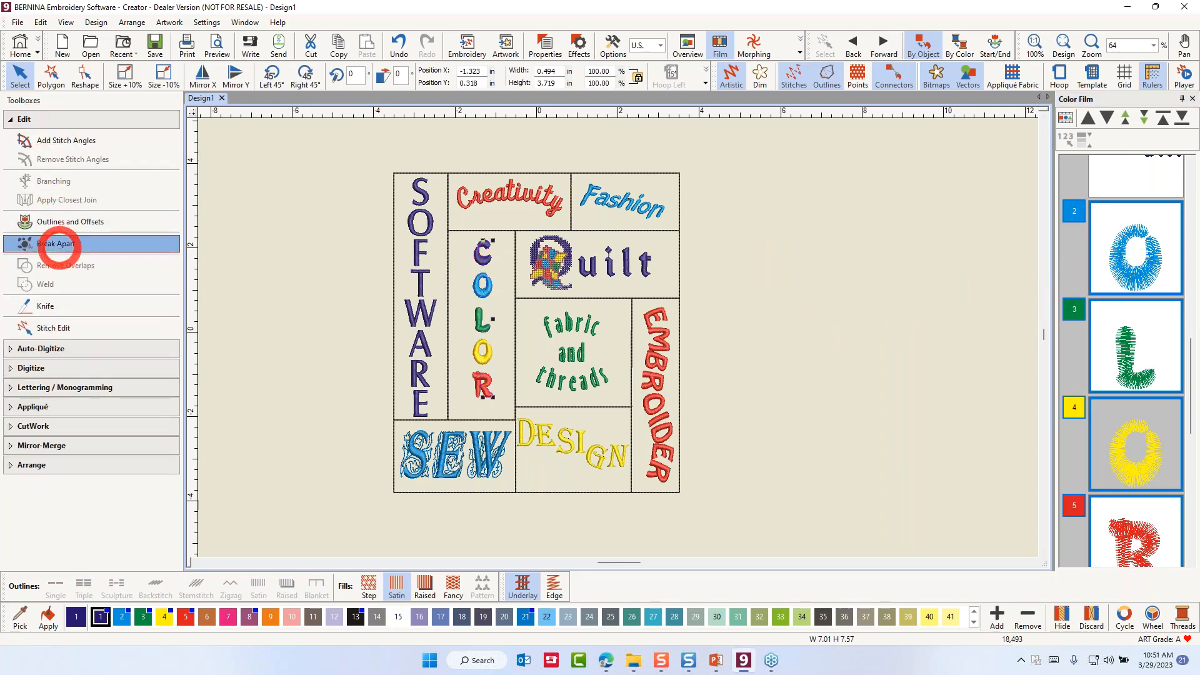
{"action": "left_click", "coordinate": [56, 244]}
{"action": "left_click", "coordinate": [815, 277]}
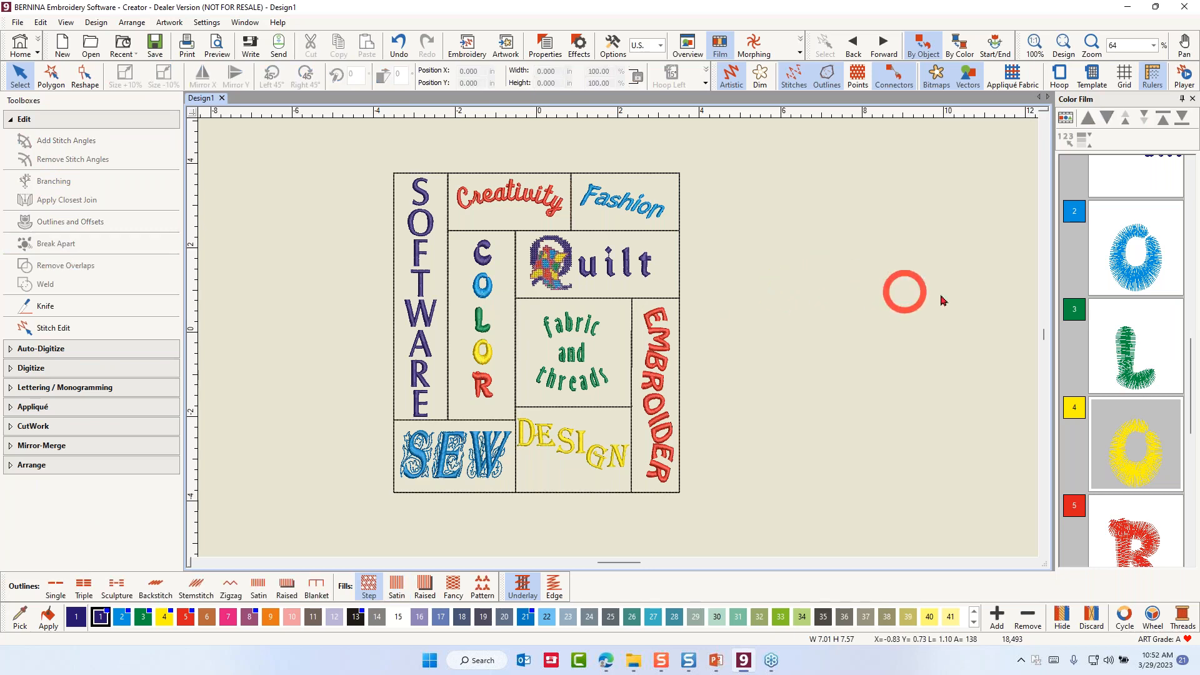
Step: Move the blue O of COLOR forward in the stitching sequence to follow SEW, and recolor it with color 21
{"action": "scroll", "coordinate": [1108, 267], "scroll_direction": "up", "scroll_amount": 3}
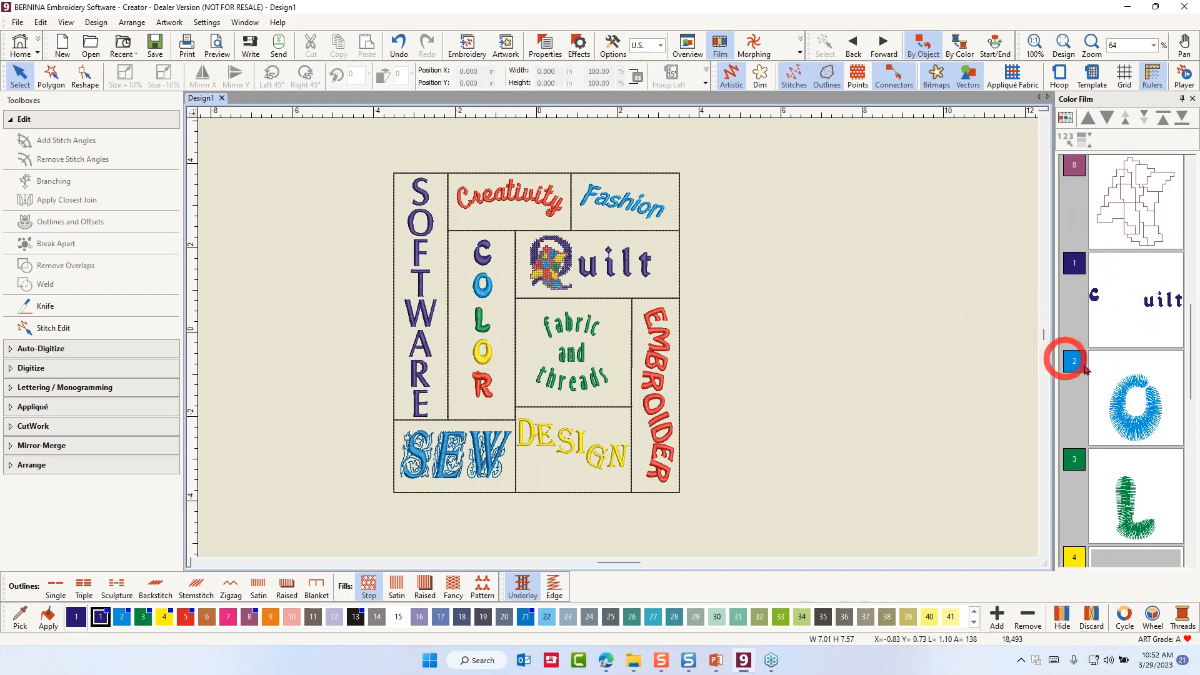
{"action": "scroll", "coordinate": [1133, 331], "scroll_direction": "down", "scroll_amount": 2}
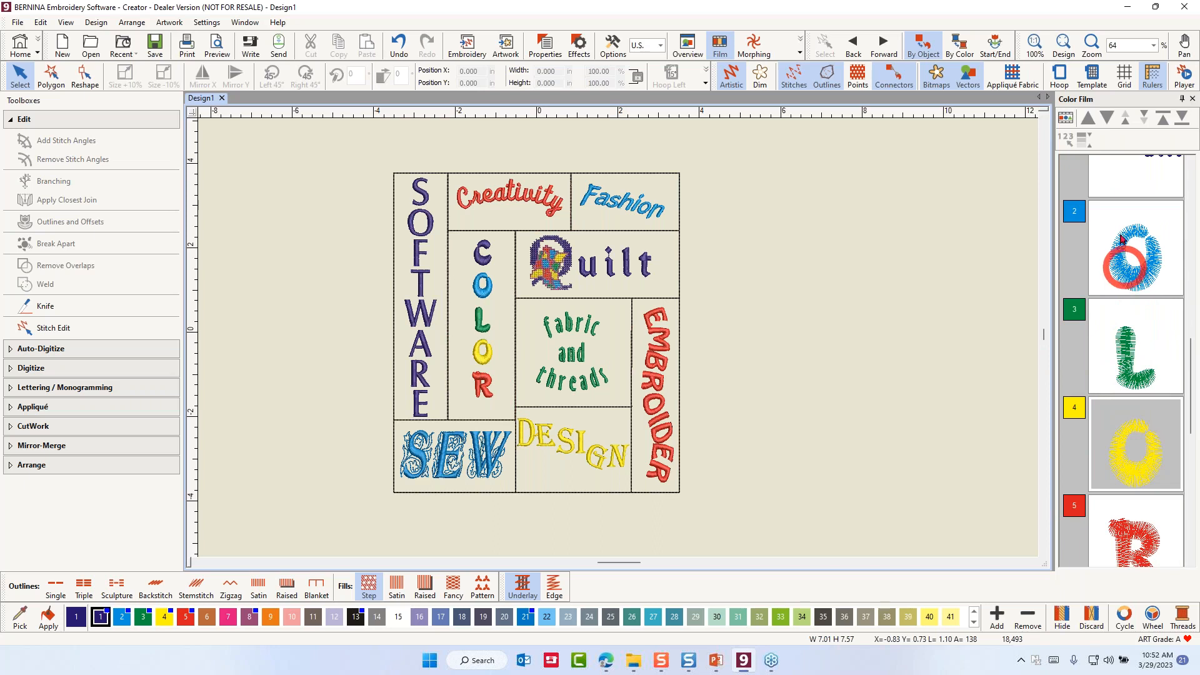
{"action": "left_click", "coordinate": [1148, 268]}
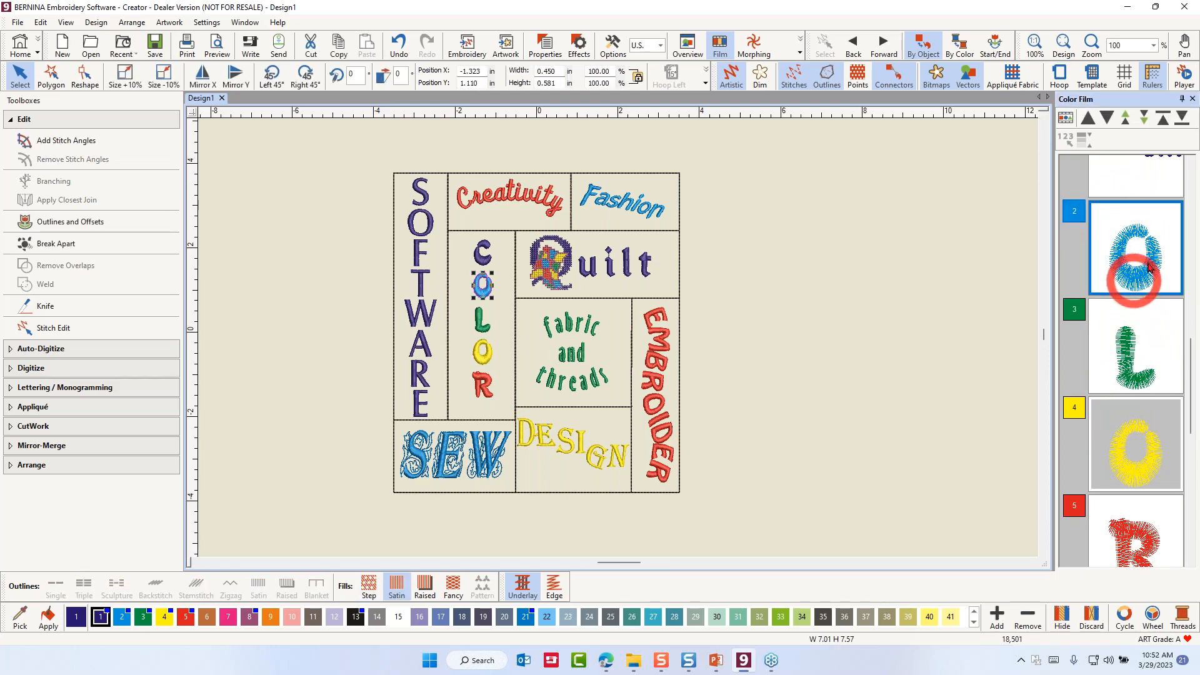
{"action": "left_click", "coordinate": [1108, 123]}
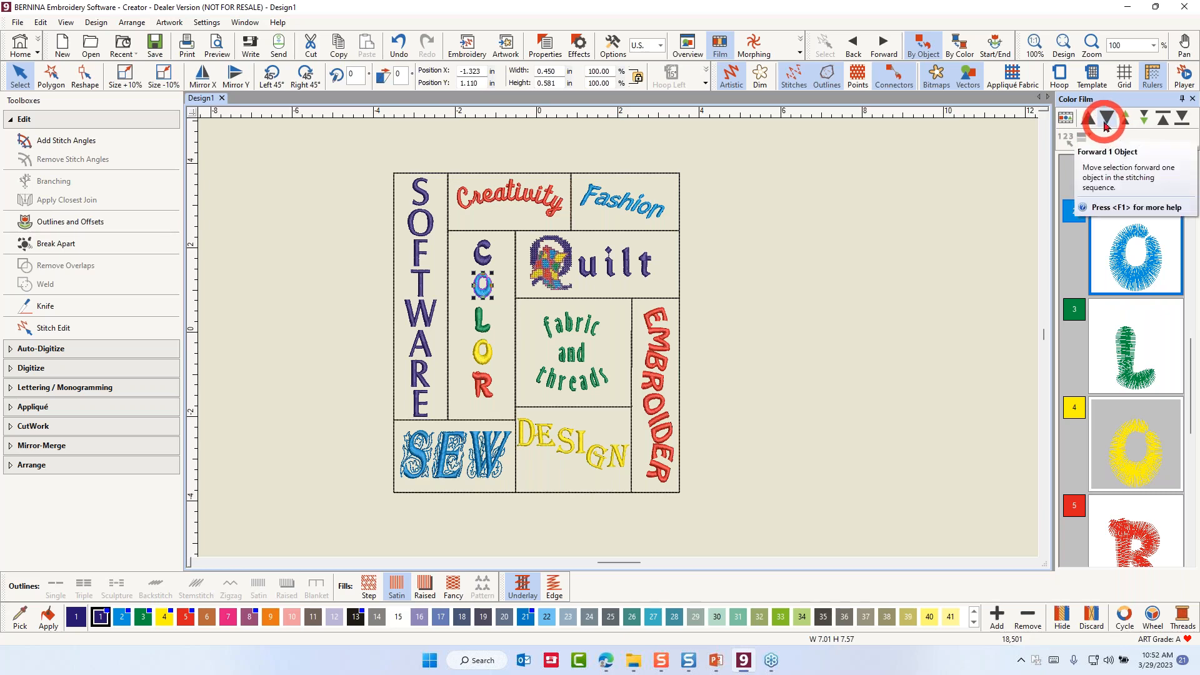
{"action": "left_click", "coordinate": [1145, 119]}
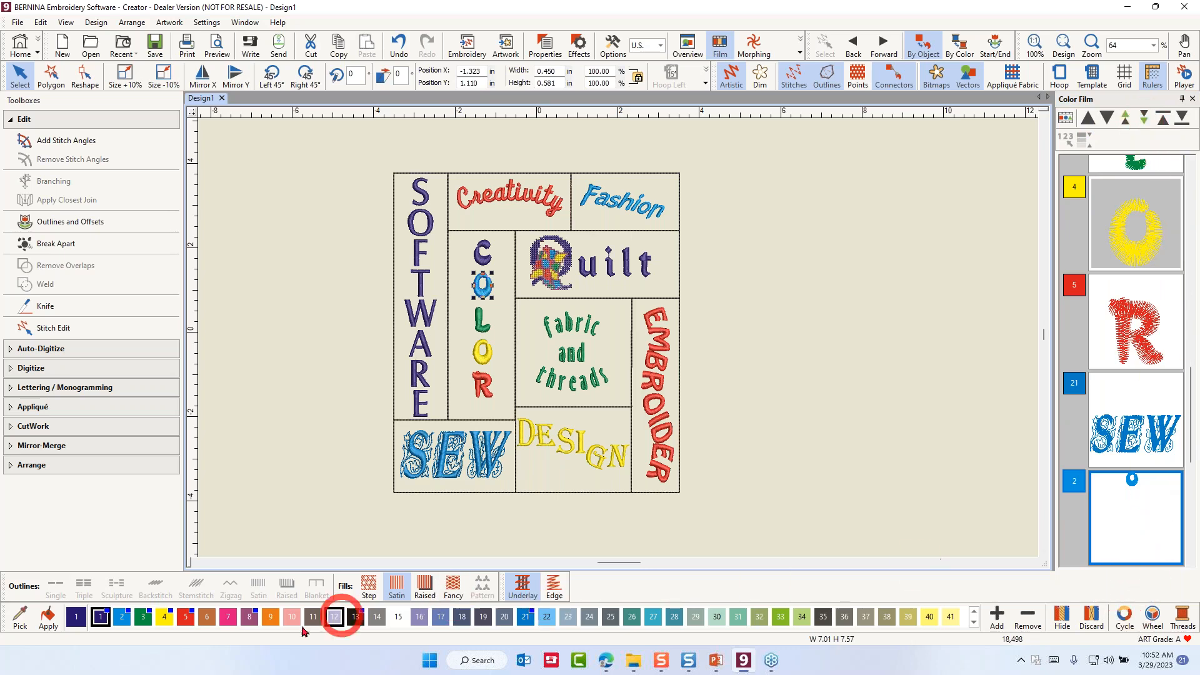
{"action": "left_click", "coordinate": [524, 621]}
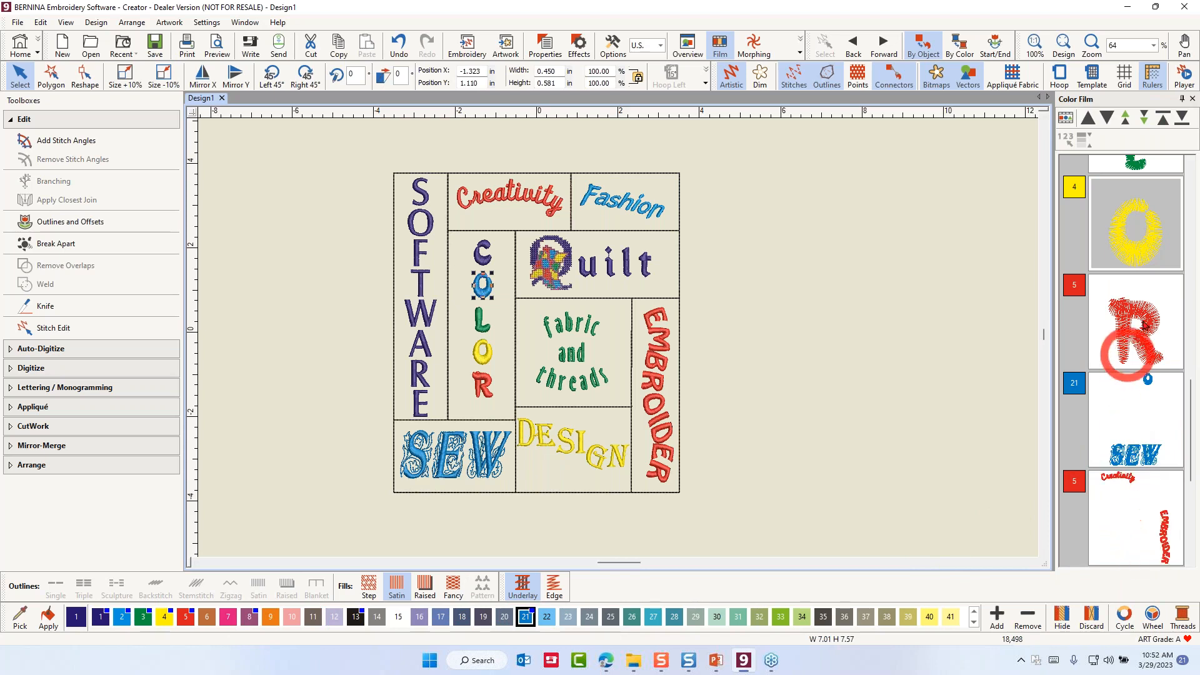
Step: Move the red R of COLOR forward in the stitching sequence into the red block with Creativity and EMBROIDER
{"action": "left_click", "coordinate": [1106, 119]}
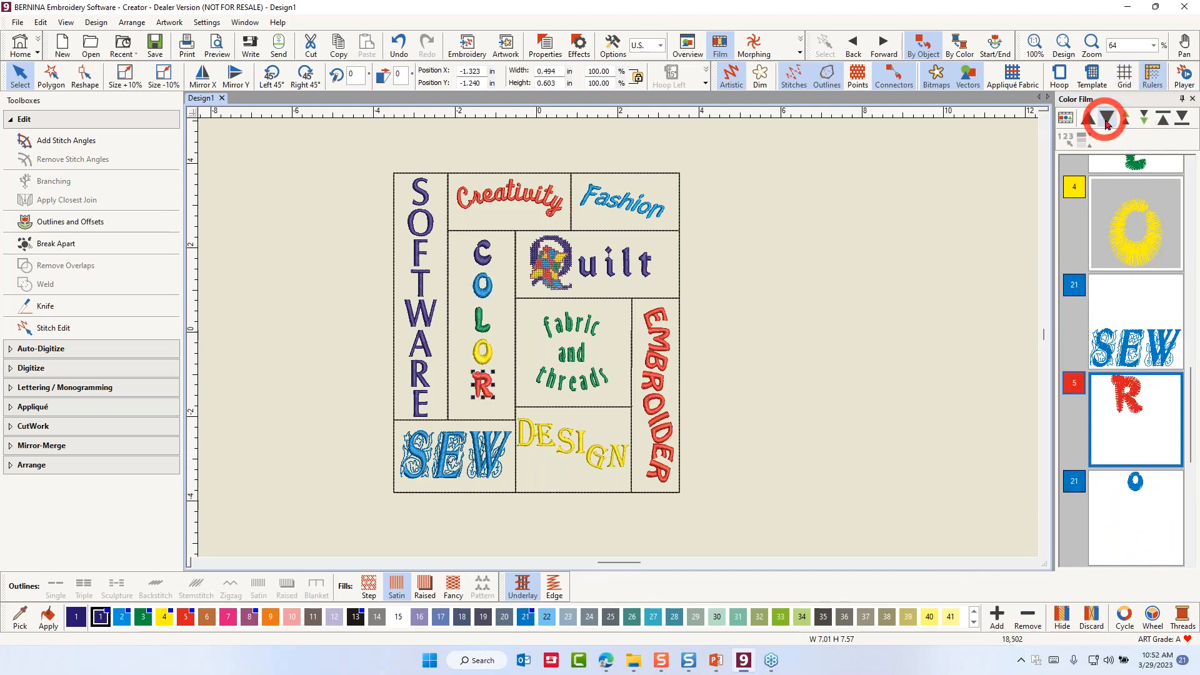
{"action": "left_click", "coordinate": [1144, 118]}
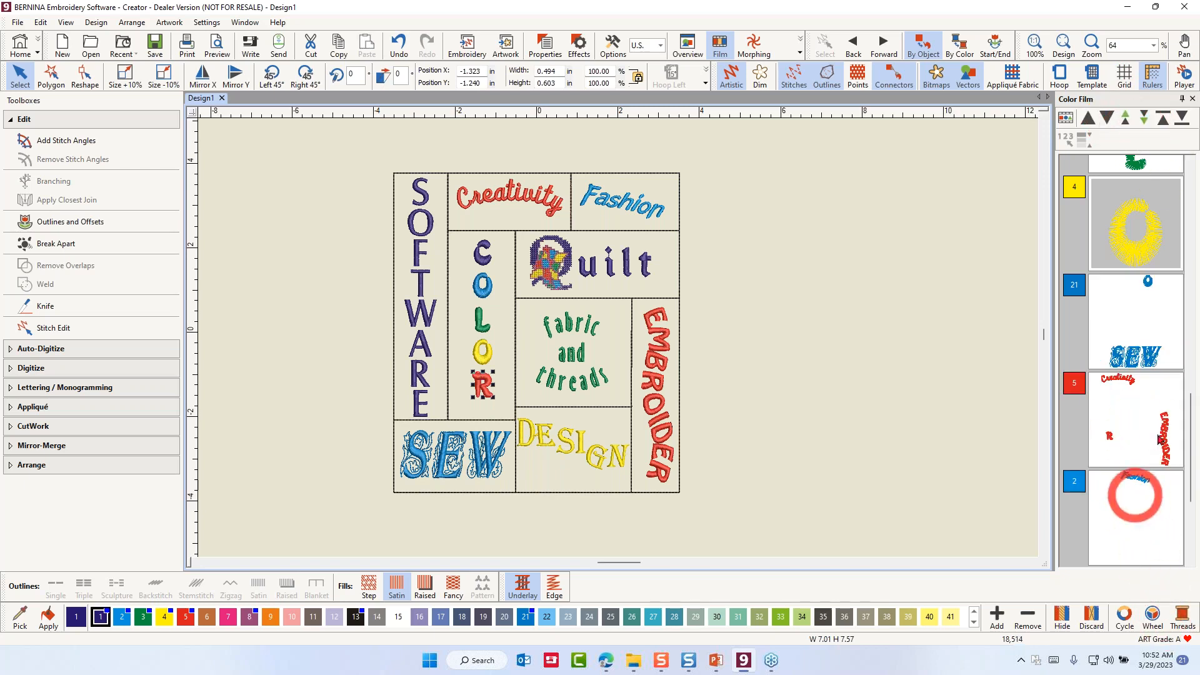
Step: Recolor Fashion with color 21 and move it back in the stitching sequence into the block with SEW
{"action": "left_click", "coordinate": [1129, 521]}
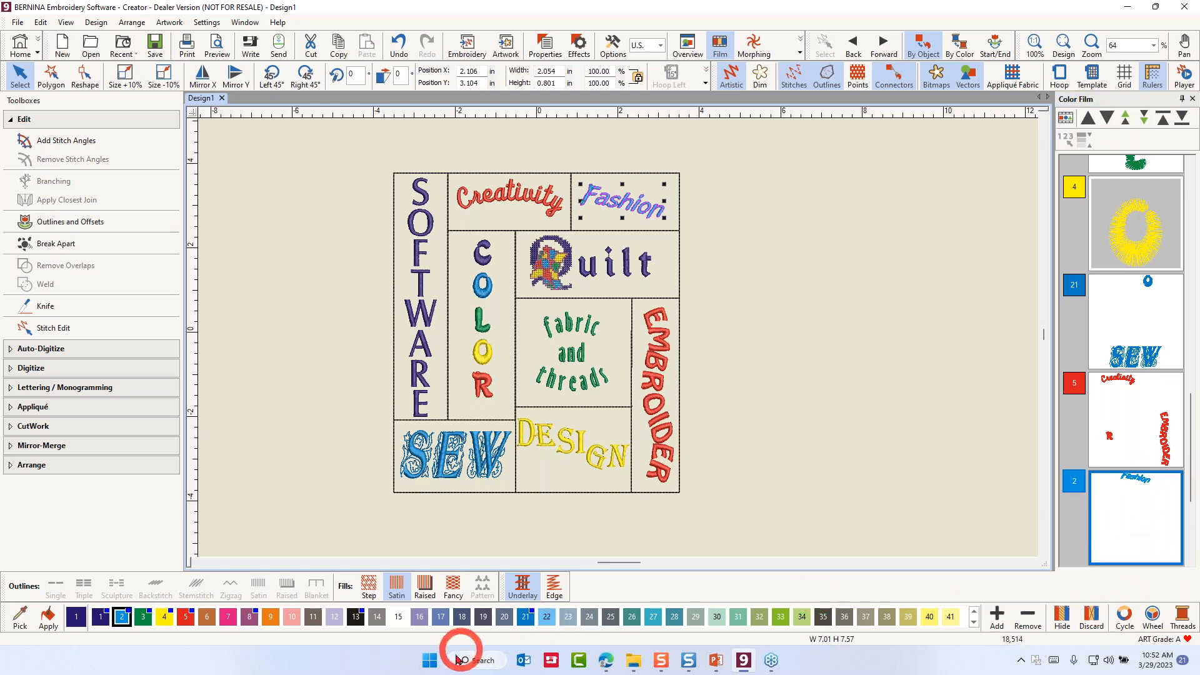
{"action": "left_click", "coordinate": [526, 617]}
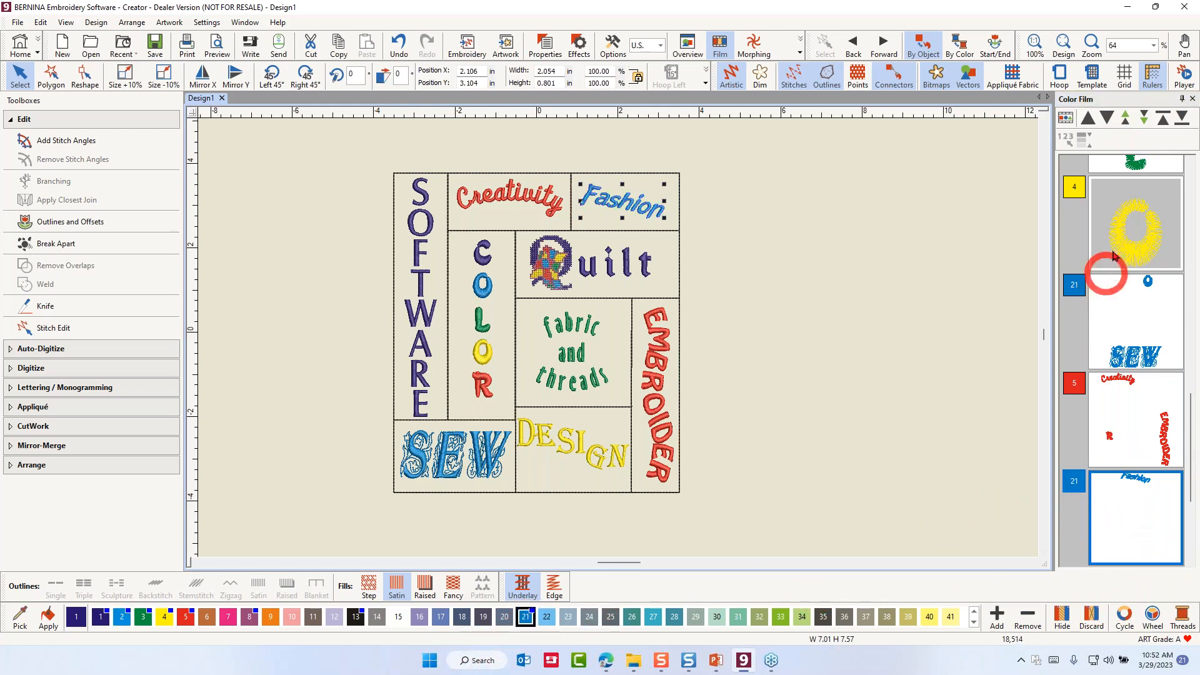
{"action": "left_click", "coordinate": [1124, 121]}
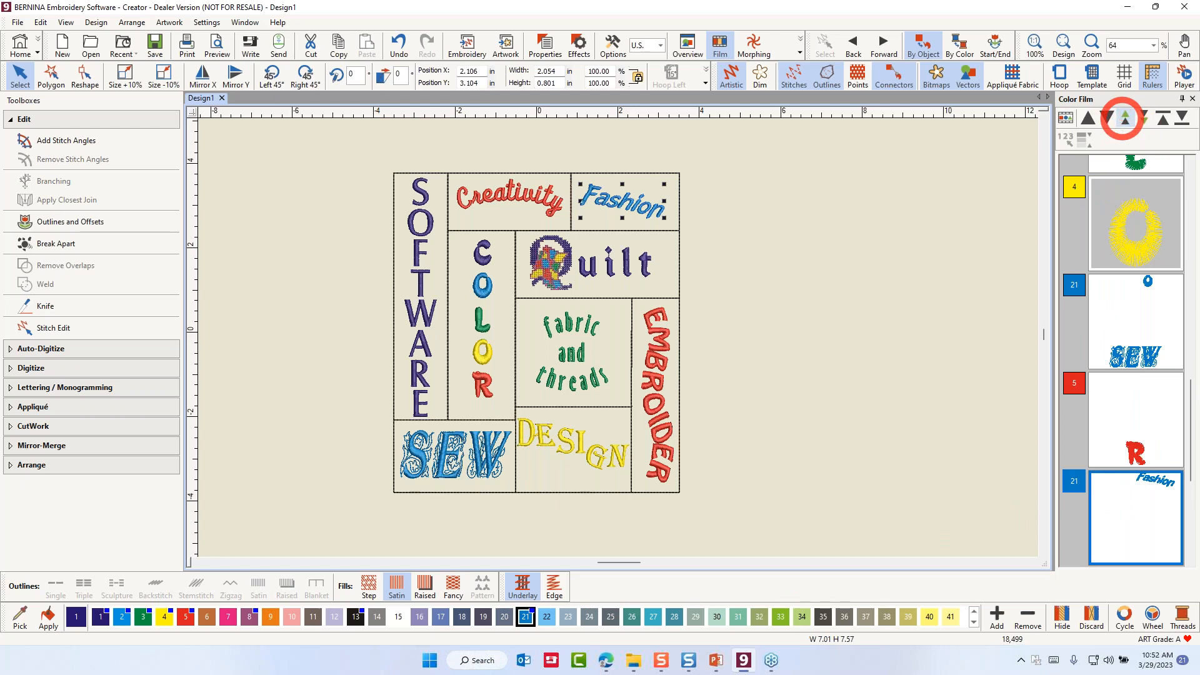
{"action": "left_click", "coordinate": [1123, 121]}
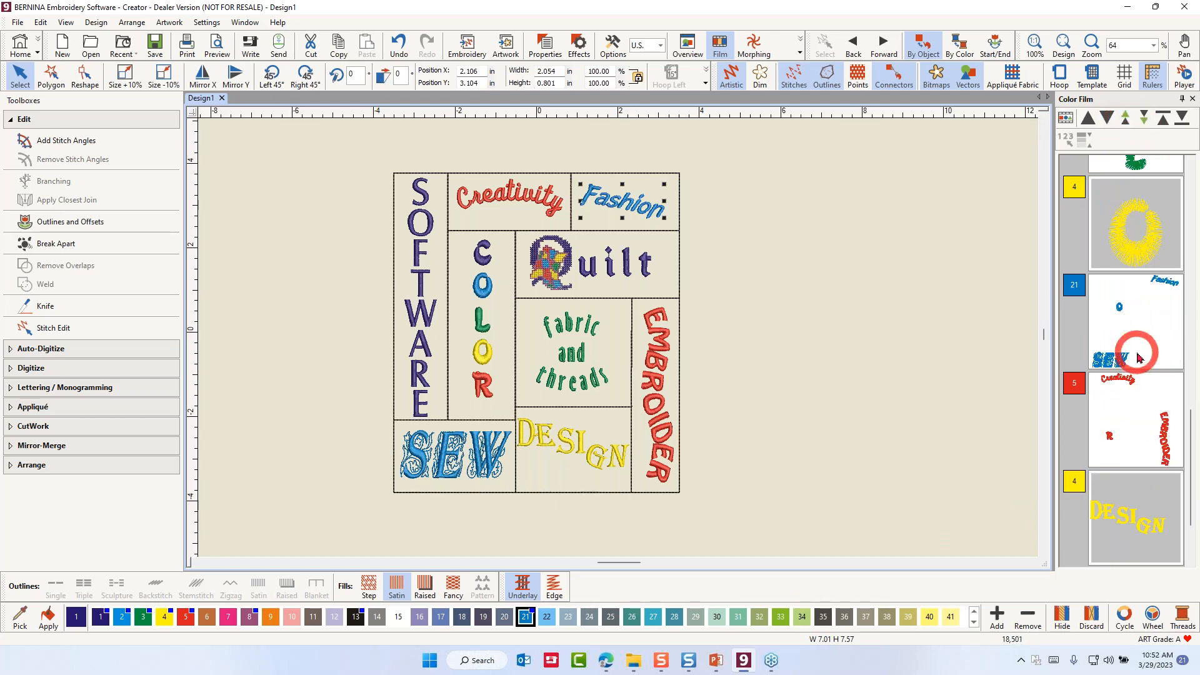
Step: Move the yellow O of COLOR back in the stitching sequence into the yellow block with DESIGN
{"action": "left_click", "coordinate": [1135, 241]}
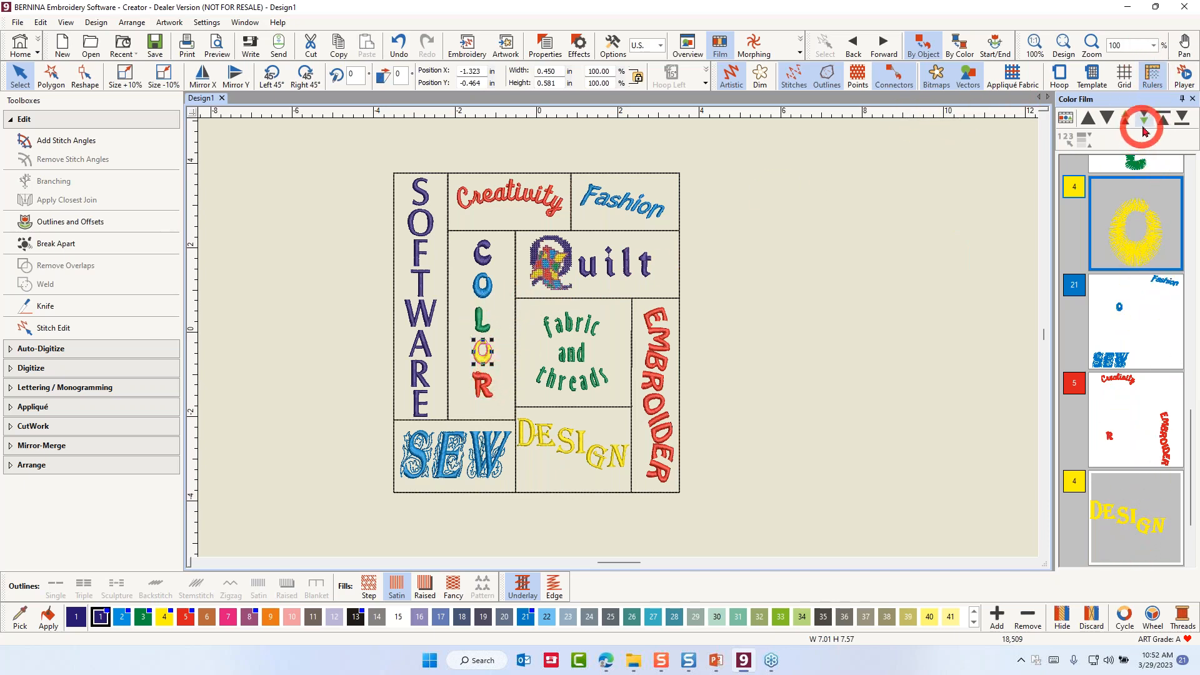
{"action": "left_click", "coordinate": [1144, 120]}
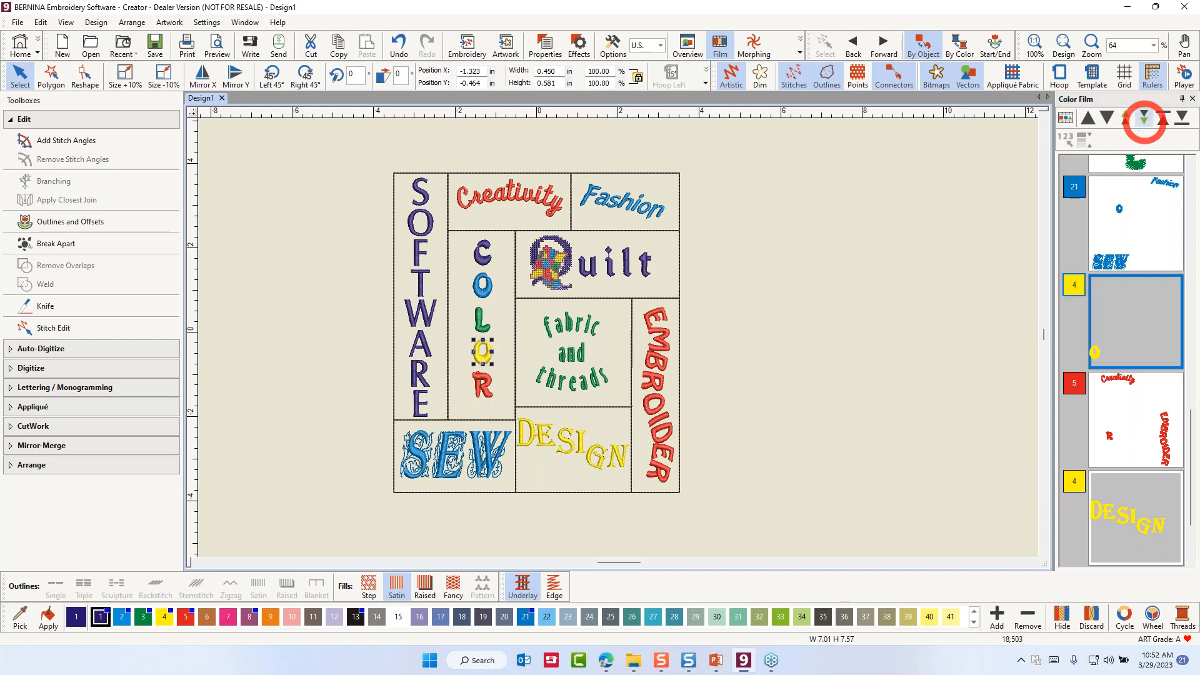
{"action": "left_click", "coordinate": [1145, 120]}
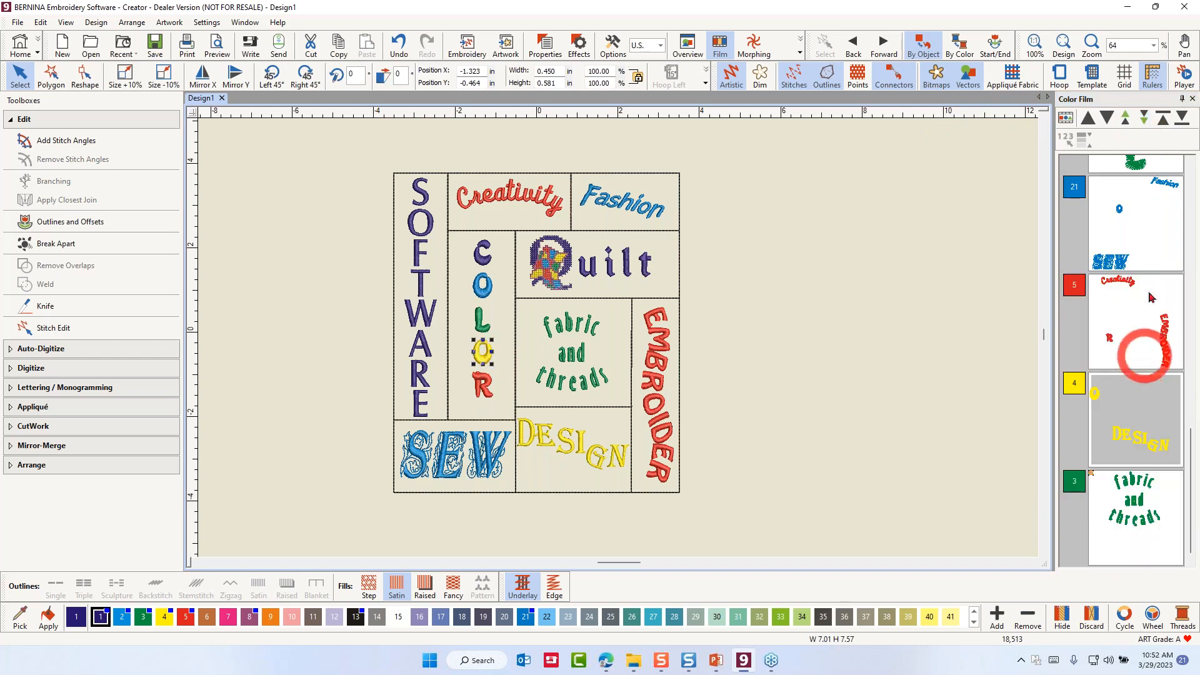
Step: Move the green L of COLOR back in the stitching sequence into the green block with Fabric and threads
{"action": "scroll", "coordinate": [1151, 375], "scroll_direction": "up", "scroll_amount": 2}
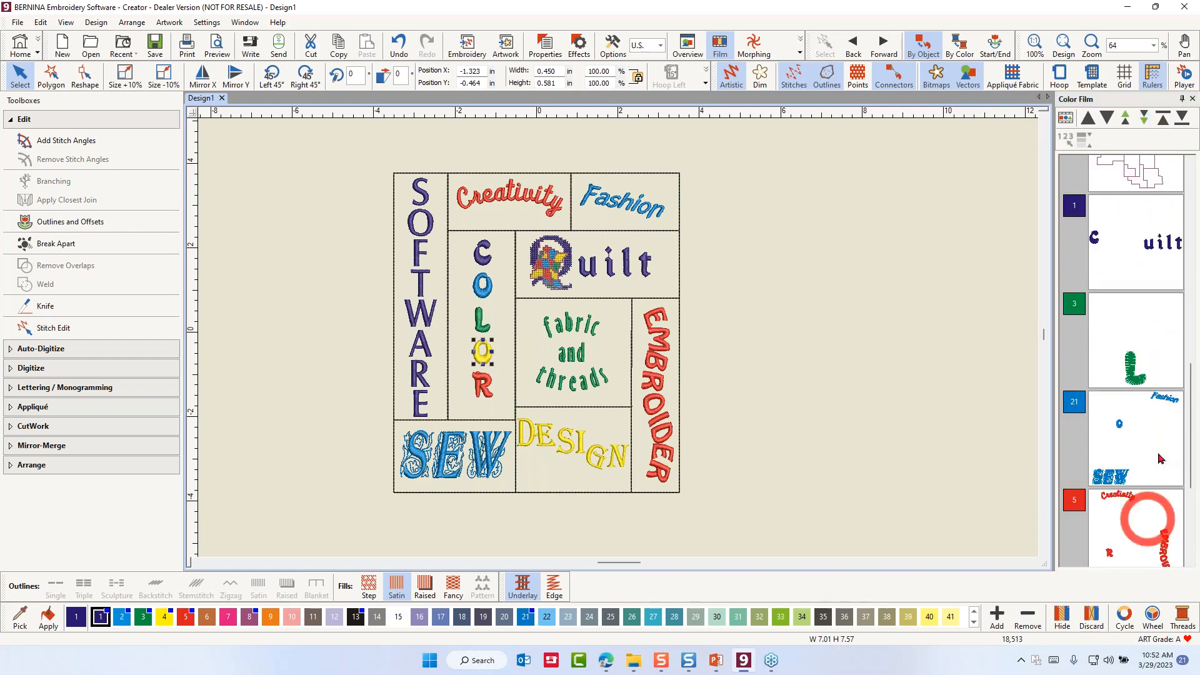
{"action": "left_click", "coordinate": [1143, 268]}
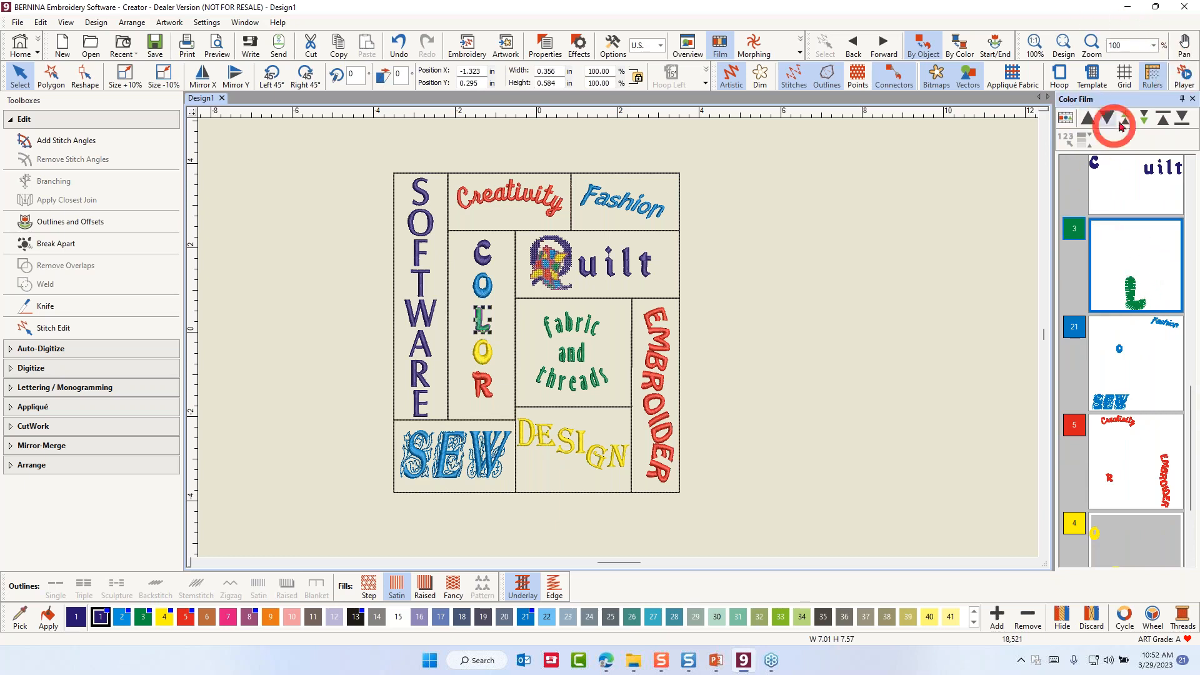
{"action": "left_click", "coordinate": [1144, 119]}
{"action": "left_click", "coordinate": [1145, 120]}
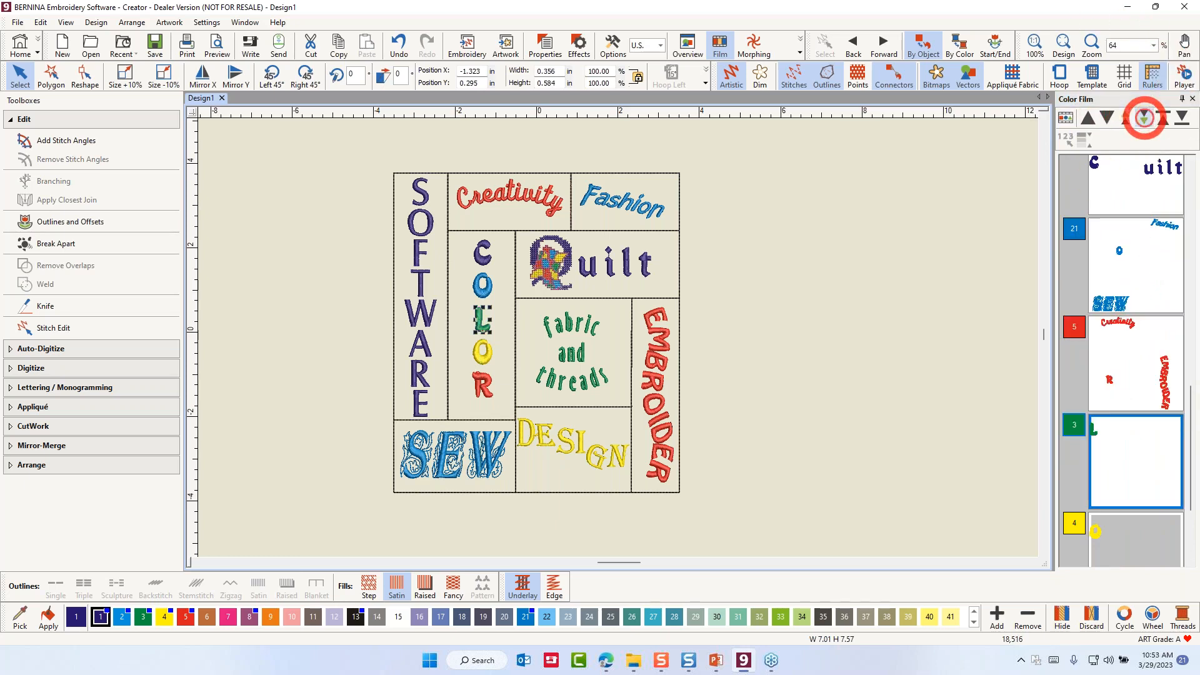
{"action": "left_click", "coordinate": [1144, 120]}
Step: Review the color blocks through the whole stitching sequence and clear the selection
{"action": "scroll", "coordinate": [1144, 319], "scroll_direction": "up", "scroll_amount": 6}
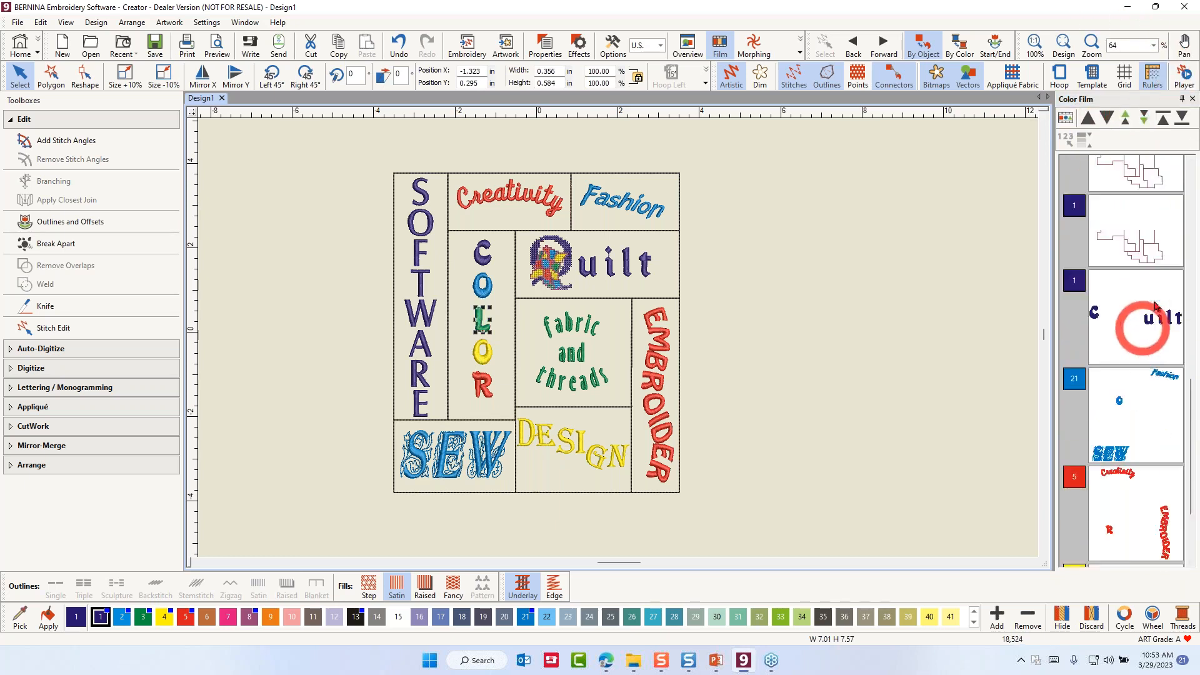
{"action": "scroll", "coordinate": [1157, 313], "scroll_direction": "up", "scroll_amount": 2}
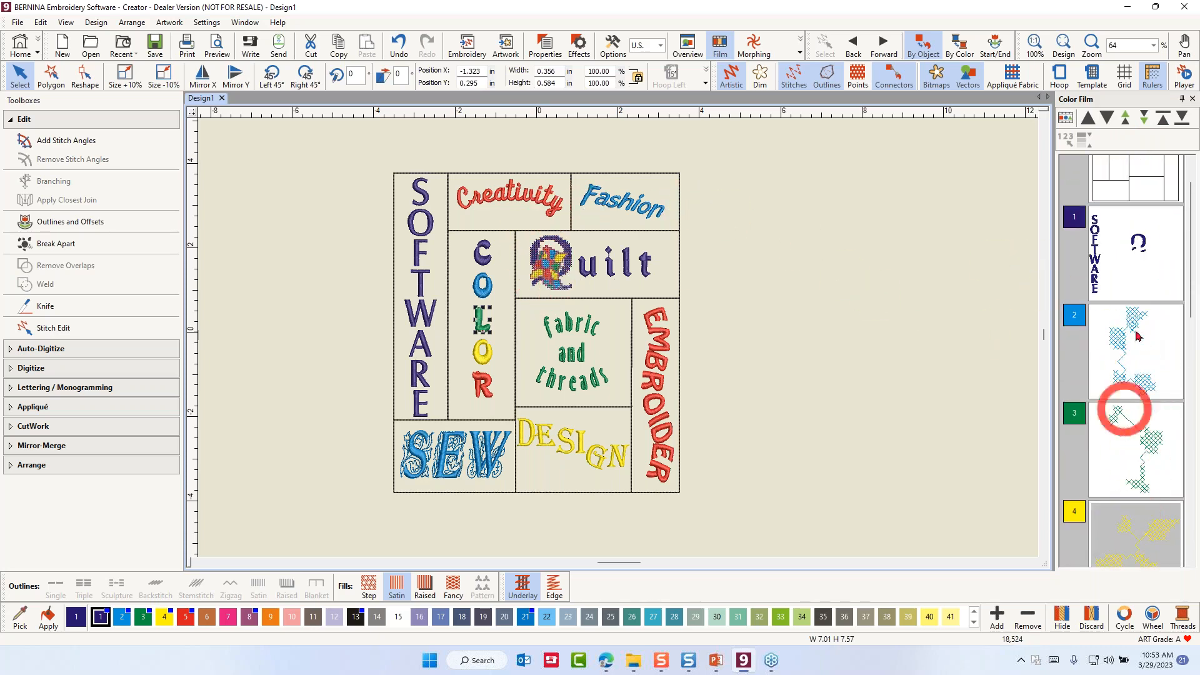
{"action": "scroll", "coordinate": [1153, 475], "scroll_direction": "down", "scroll_amount": 1}
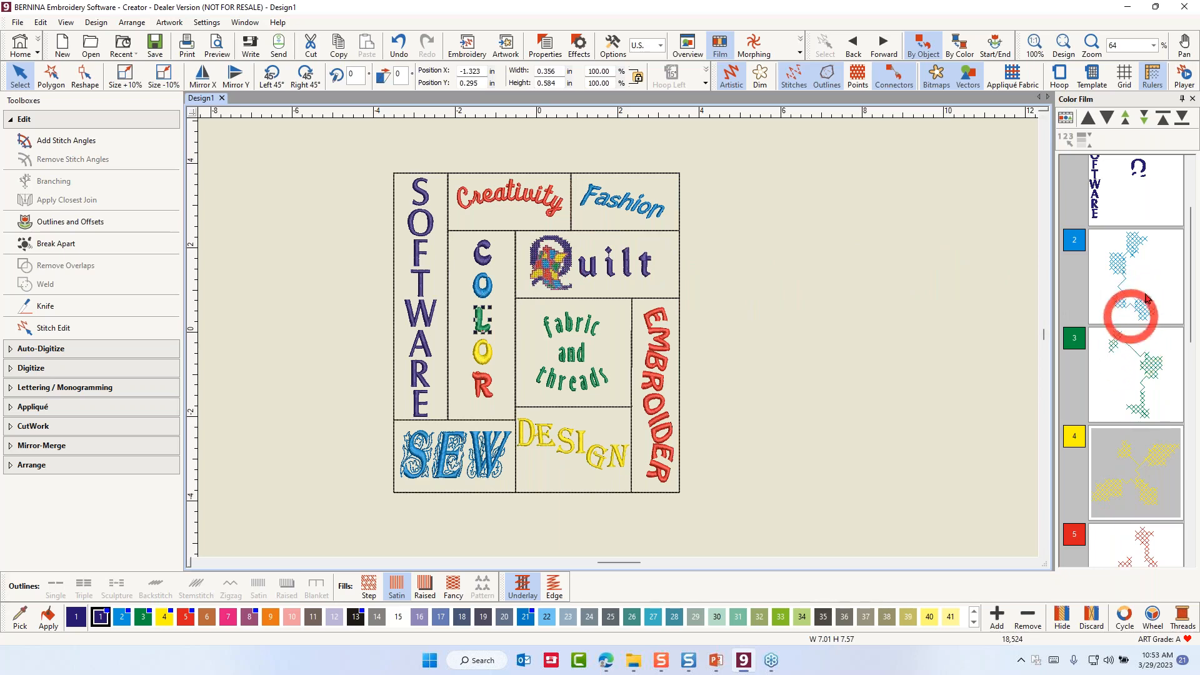
{"action": "scroll", "coordinate": [1143, 293], "scroll_direction": "down", "scroll_amount": 8}
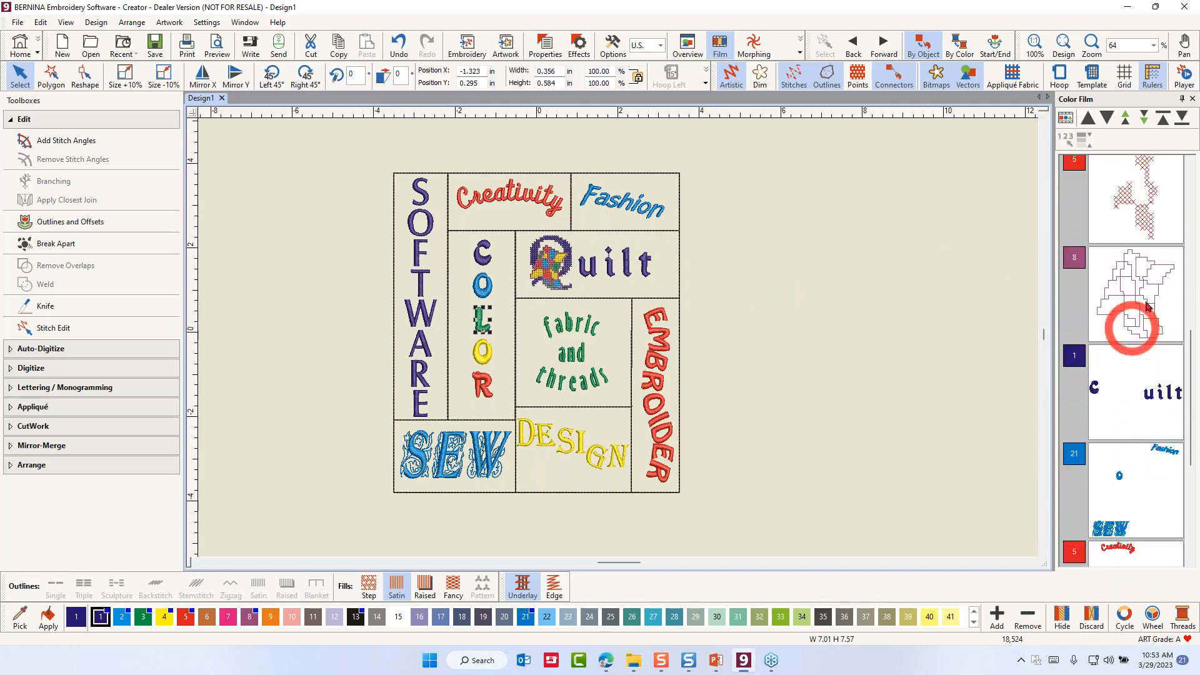
{"action": "left_click", "coordinate": [861, 309]}
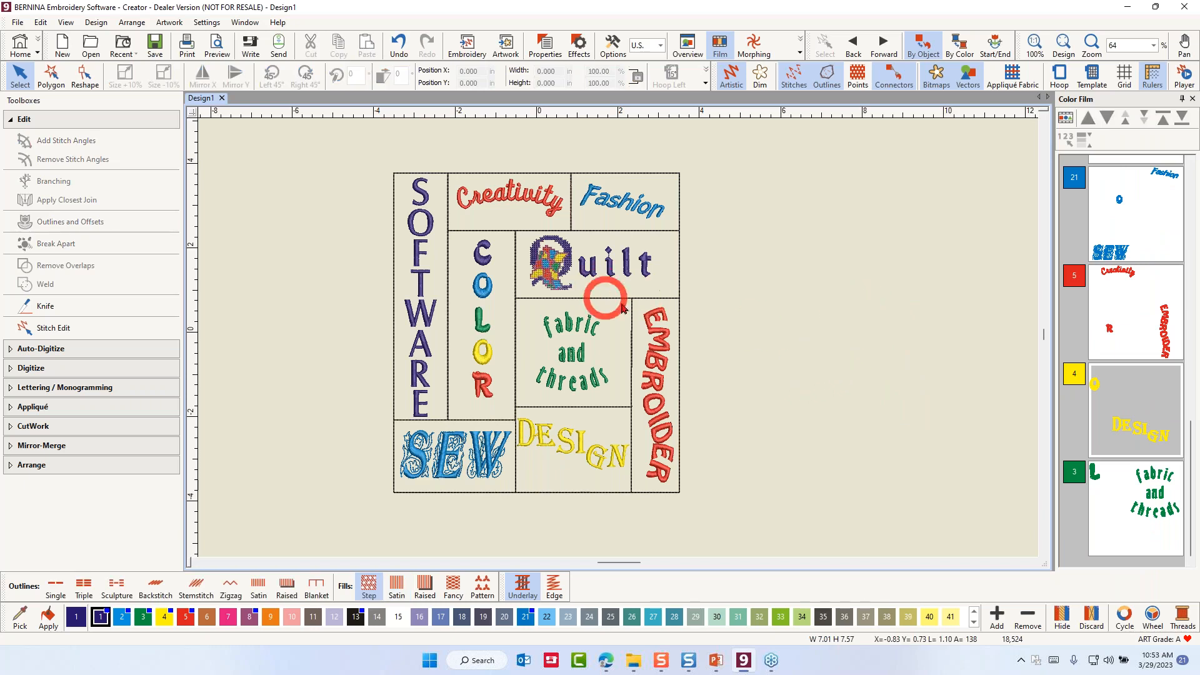
{"action": "left_click", "coordinate": [505, 200]}
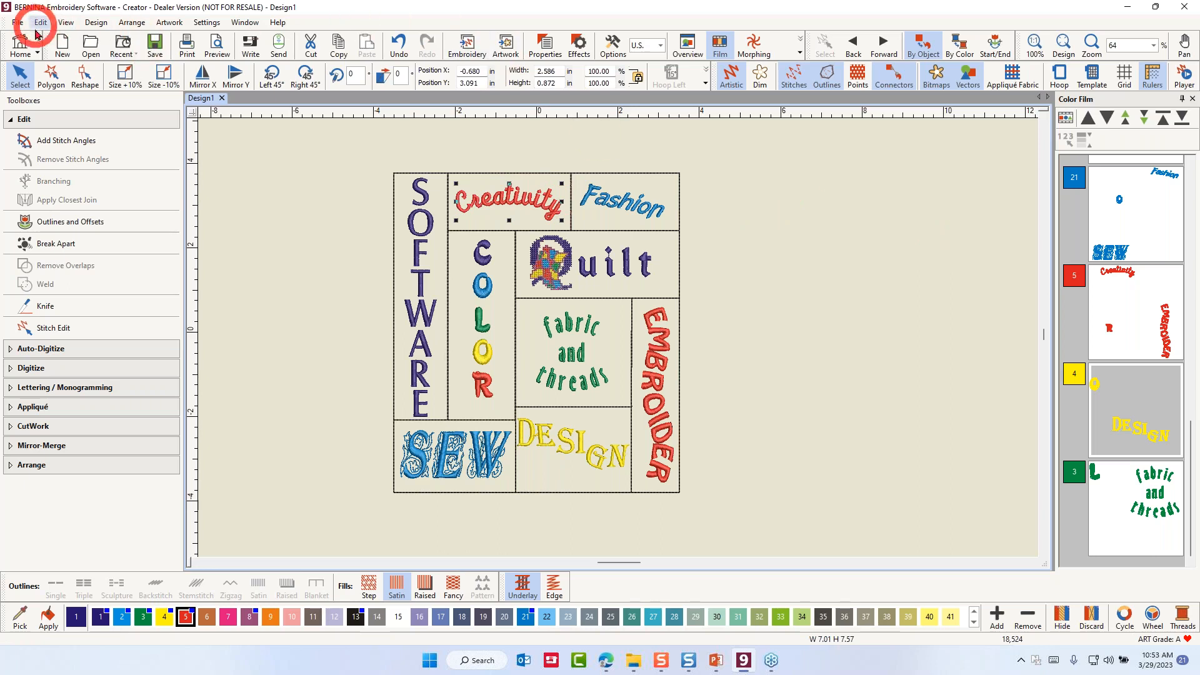
{"action": "left_click", "coordinate": [18, 22]}
{"action": "left_click", "coordinate": [52, 124]}
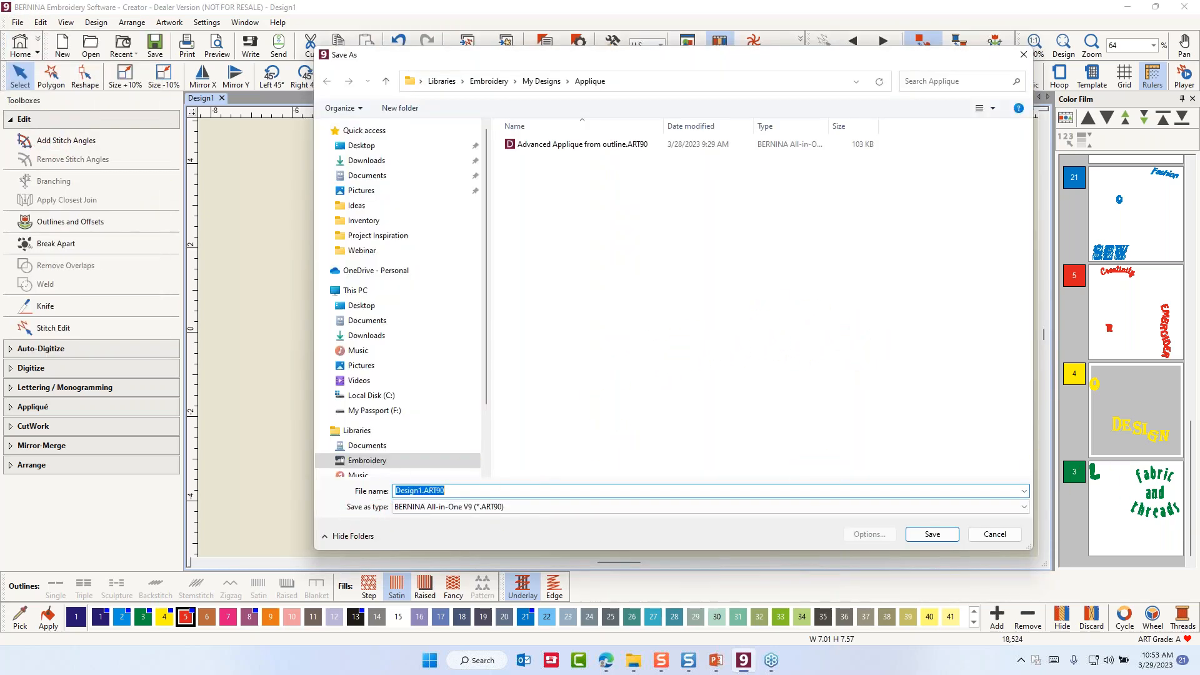
{"action": "left_click", "coordinate": [1026, 56]}
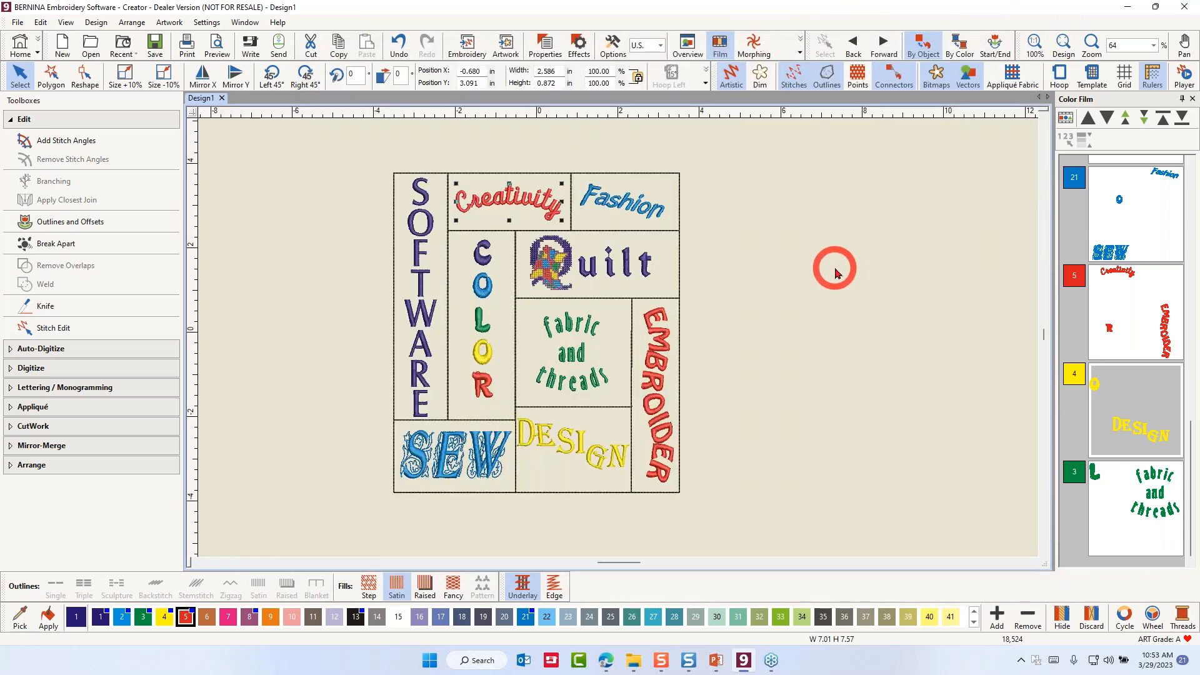
{"action": "left_click", "coordinate": [838, 270]}
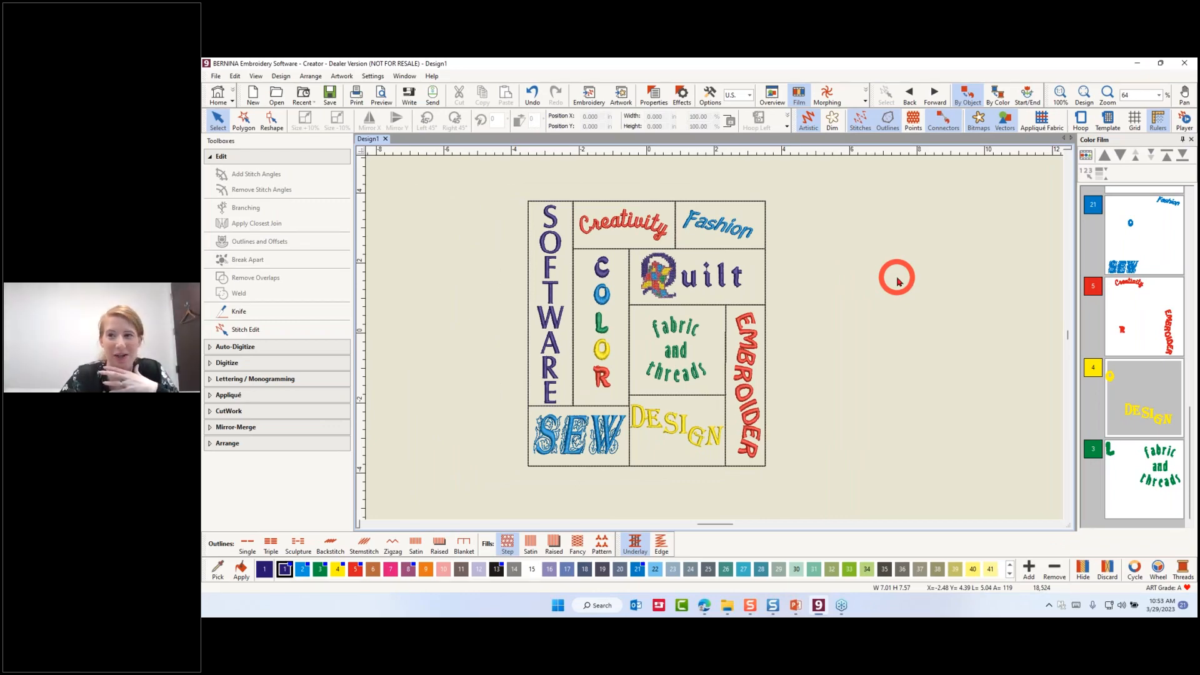
{"action": "left_click", "coordinate": [1185, 120]}
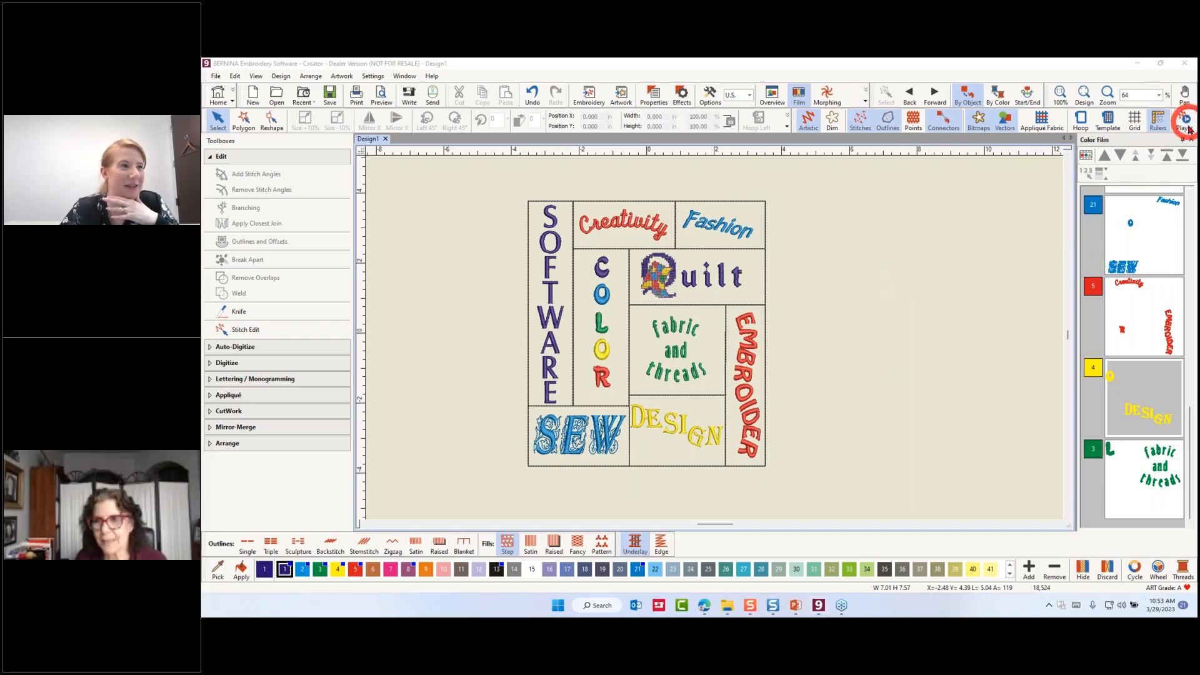
{"action": "left_click", "coordinate": [980, 371]}
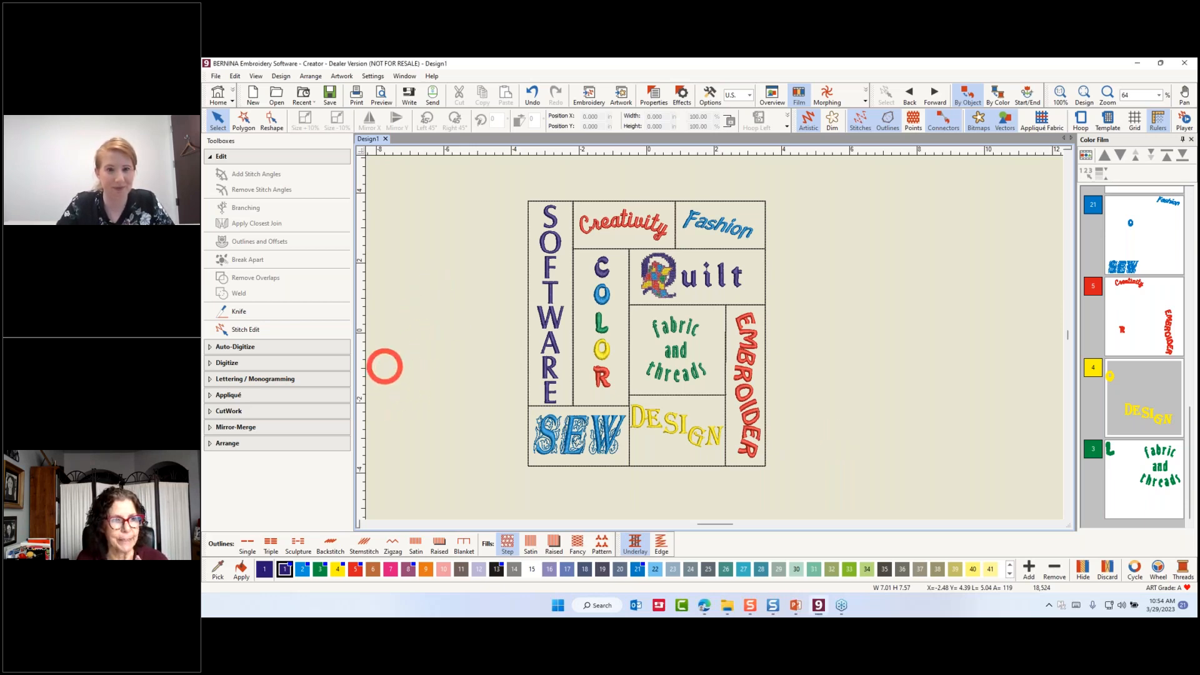
Step: Digitize a rectangle with a Single outline in color 33, tracing the frame around EMBROIDER from corner to corner
{"action": "left_click", "coordinate": [226, 363]}
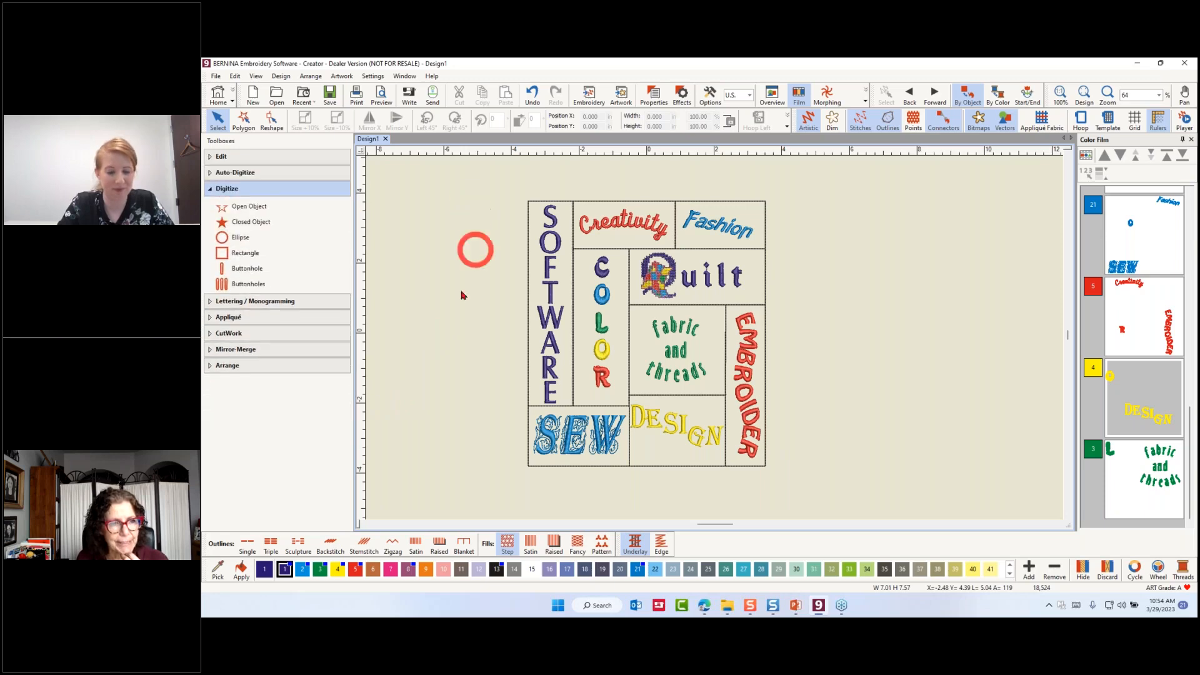
{"action": "left_click", "coordinate": [242, 253]}
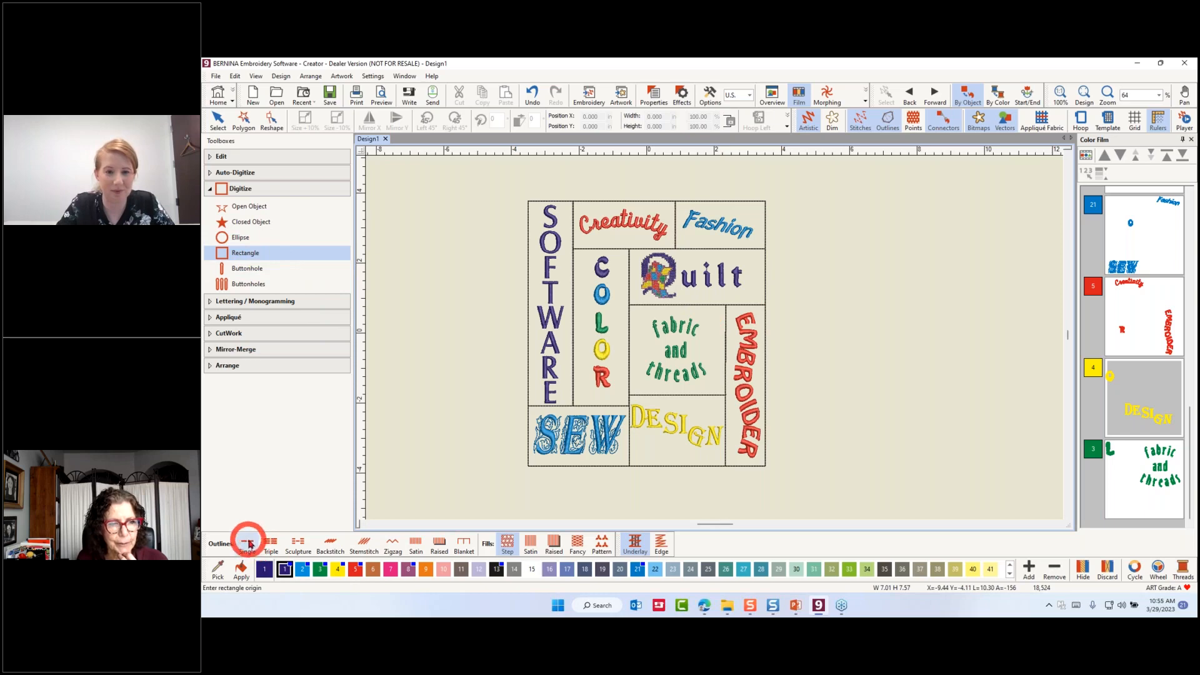
{"action": "left_click", "coordinate": [248, 543]}
{"action": "left_click", "coordinate": [849, 569]}
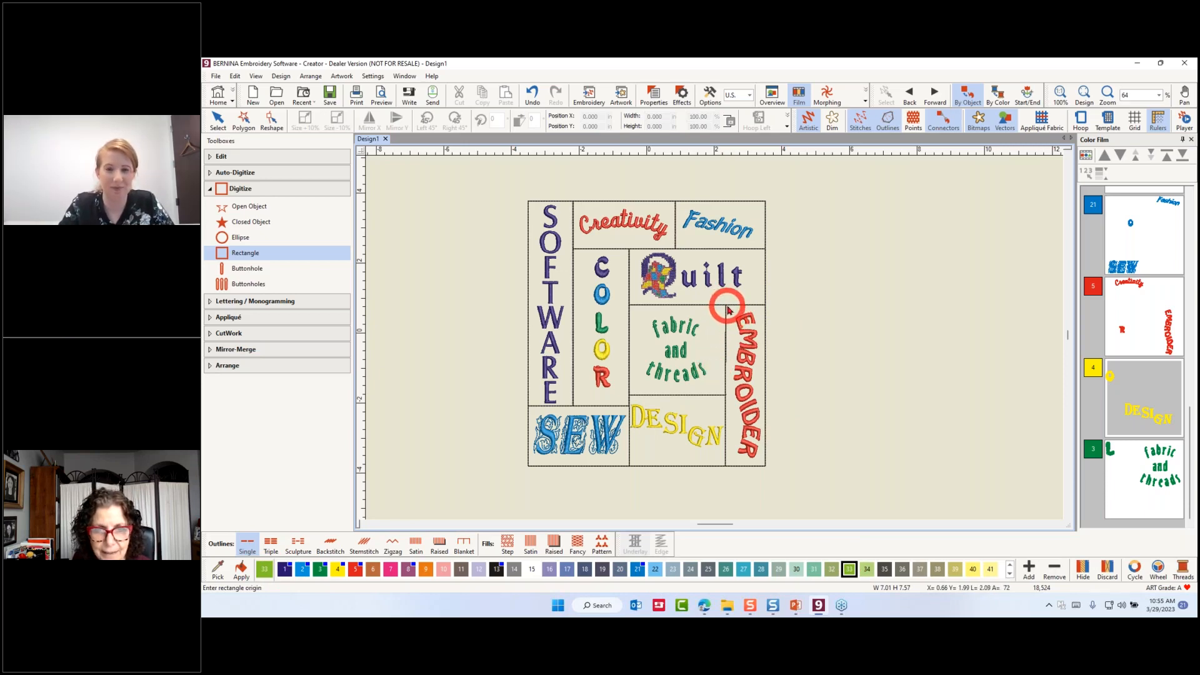
{"action": "left_click", "coordinate": [726, 309]}
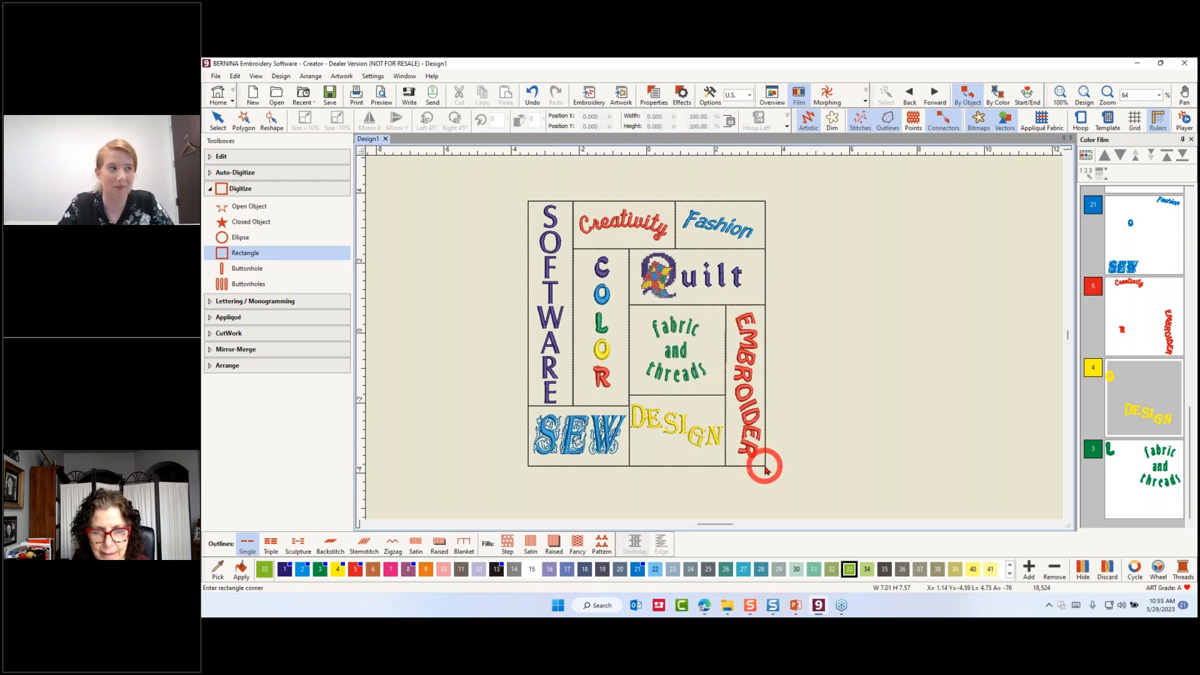
{"action": "left_click", "coordinate": [768, 470]}
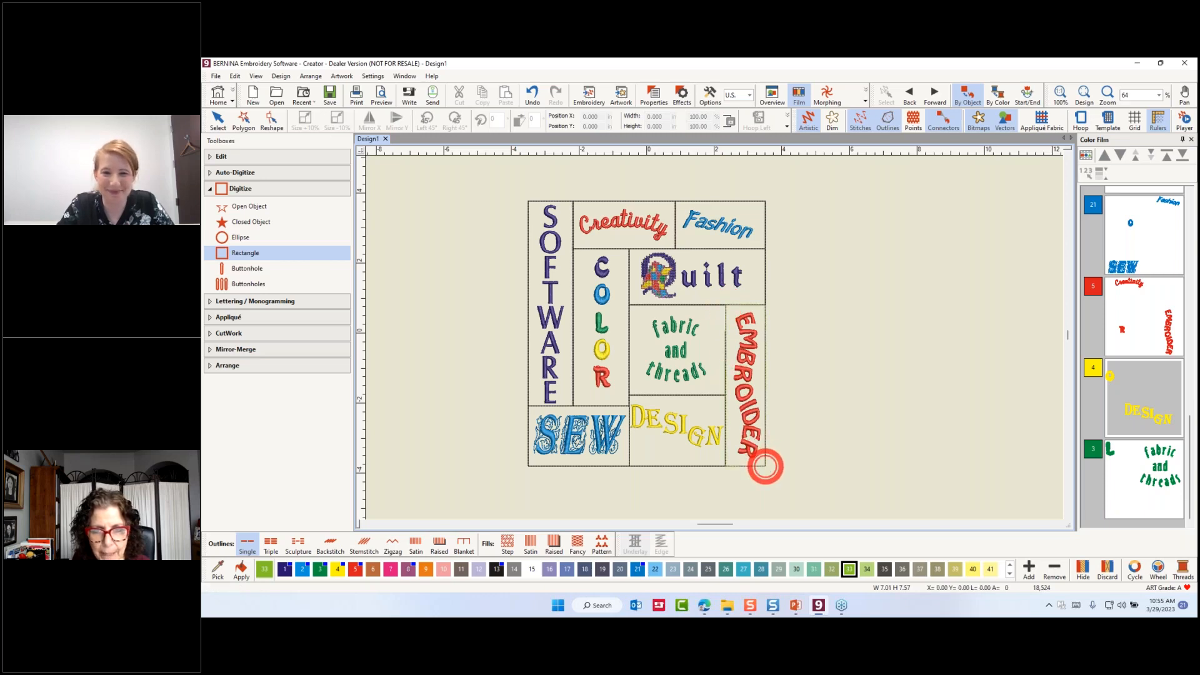
{"action": "key", "text": "Escape"}
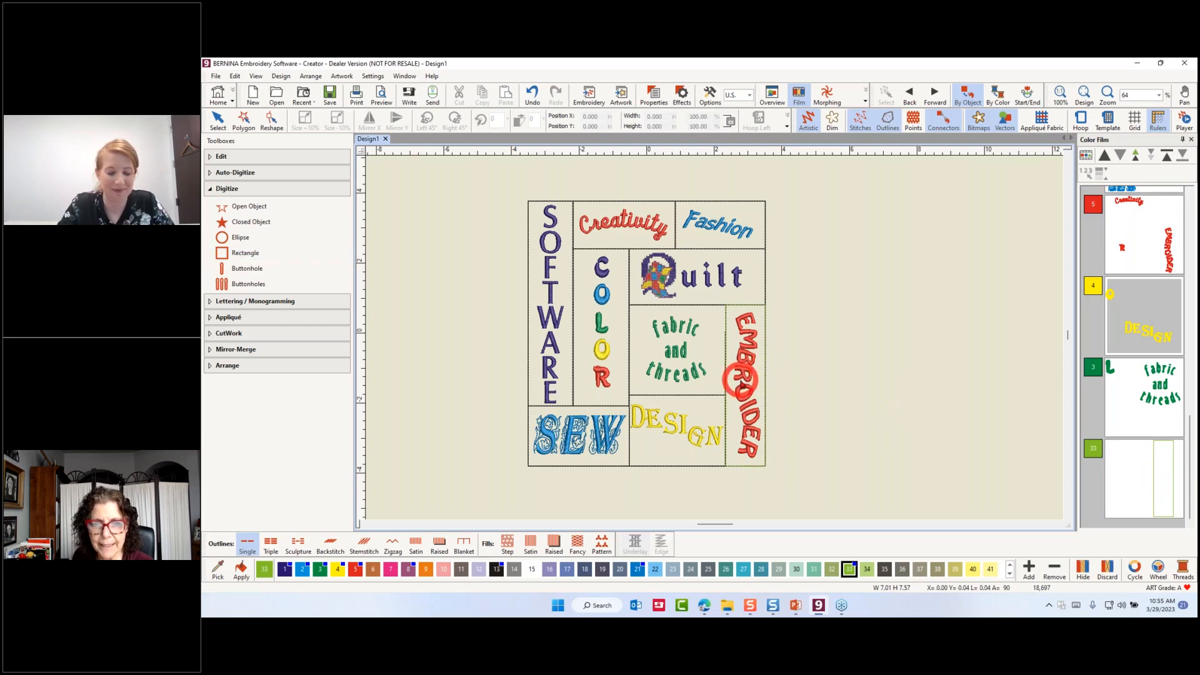
Step: Align the centers of the EMBROIDER lettering and the green rectangle around it, and clear the selection
{"action": "left_click", "coordinate": [764, 378]}
{"action": "left_click", "coordinate": [765, 383]}
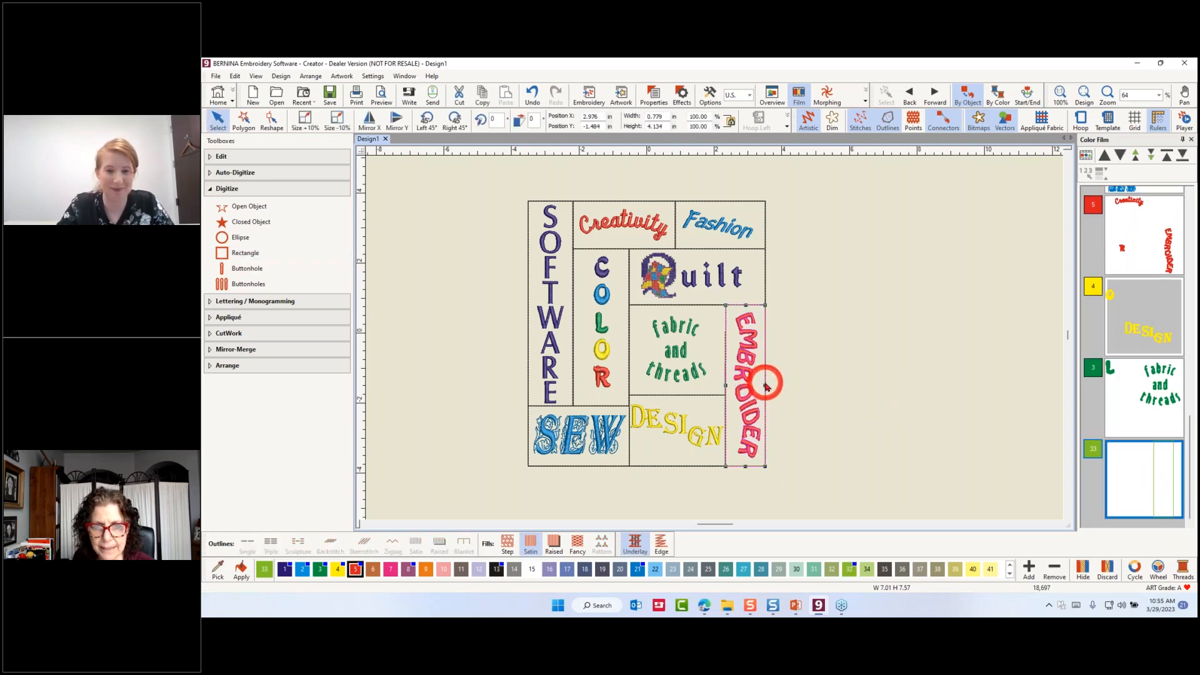
{"action": "left_click", "coordinate": [243, 370]}
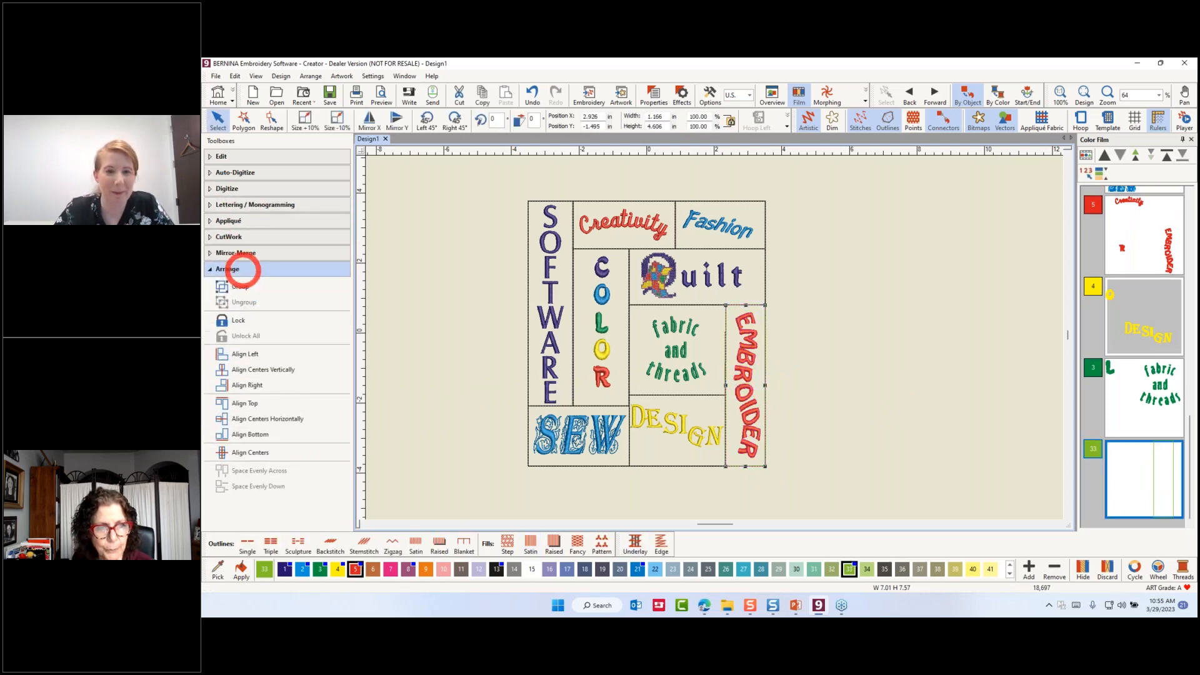
{"action": "left_click", "coordinate": [256, 454]}
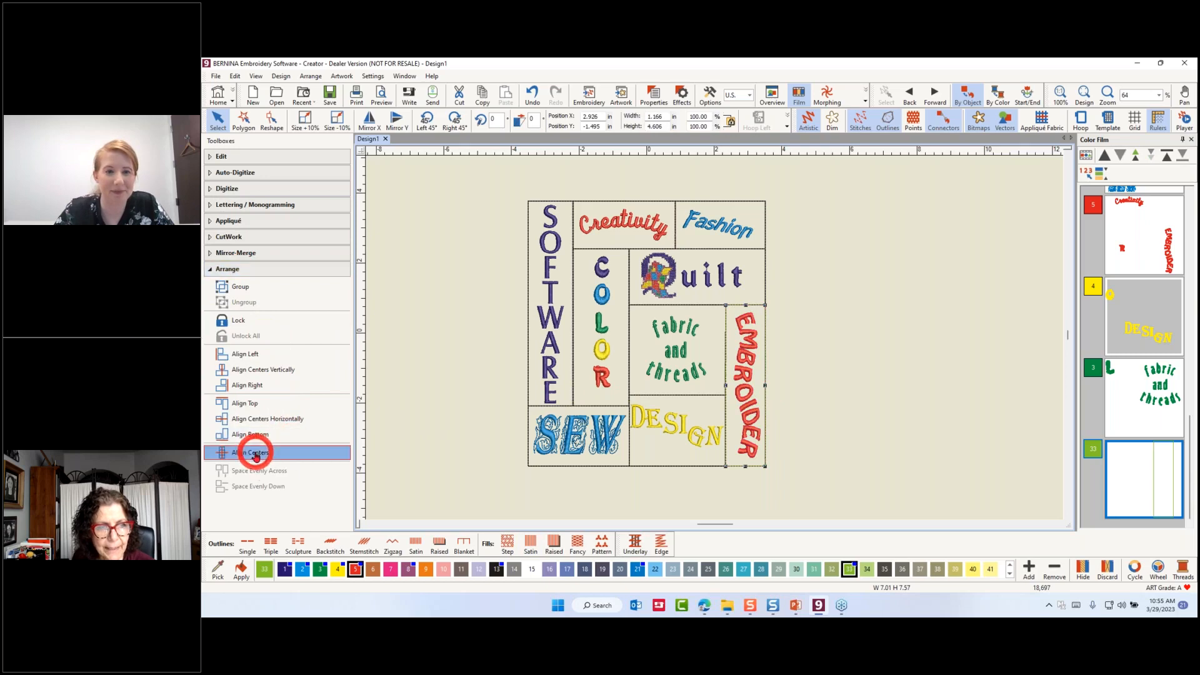
{"action": "left_click", "coordinate": [879, 313]}
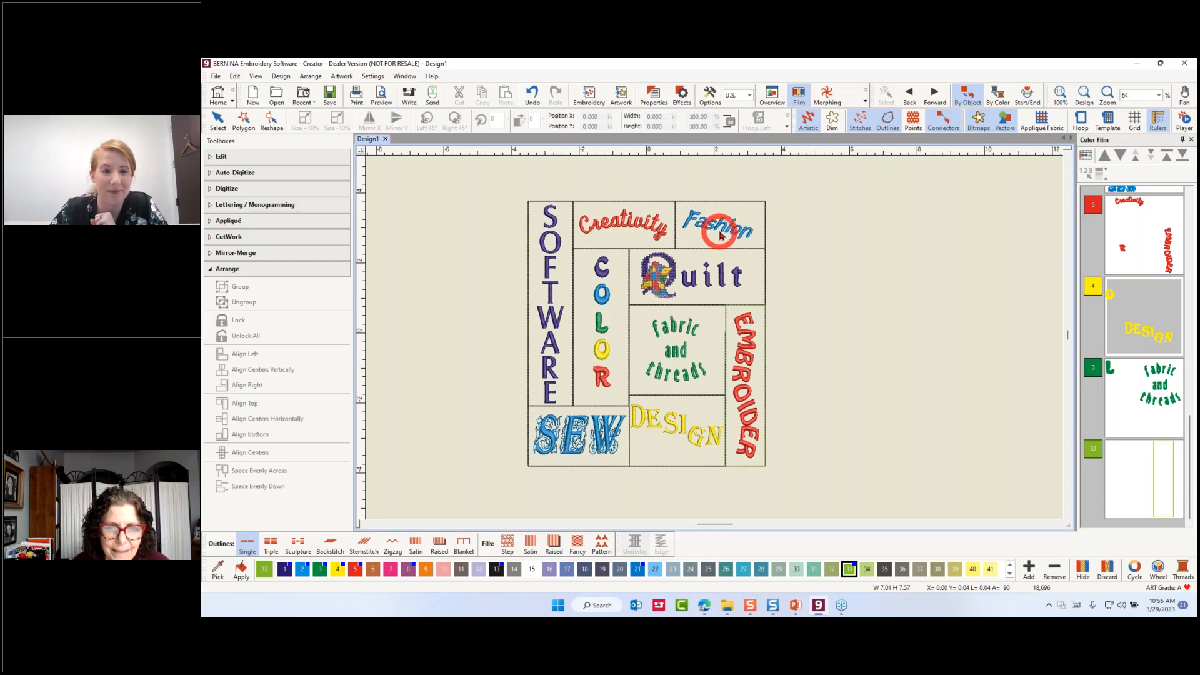
Step: Examine the baselines and reshape points of the Fashion and Creativity lettering with the Reshape tool
{"action": "left_click", "coordinate": [741, 242]}
{"action": "left_click", "coordinate": [270, 120]}
{"action": "scroll", "coordinate": [701, 250], "scroll_direction": "up", "scroll_amount": 6}
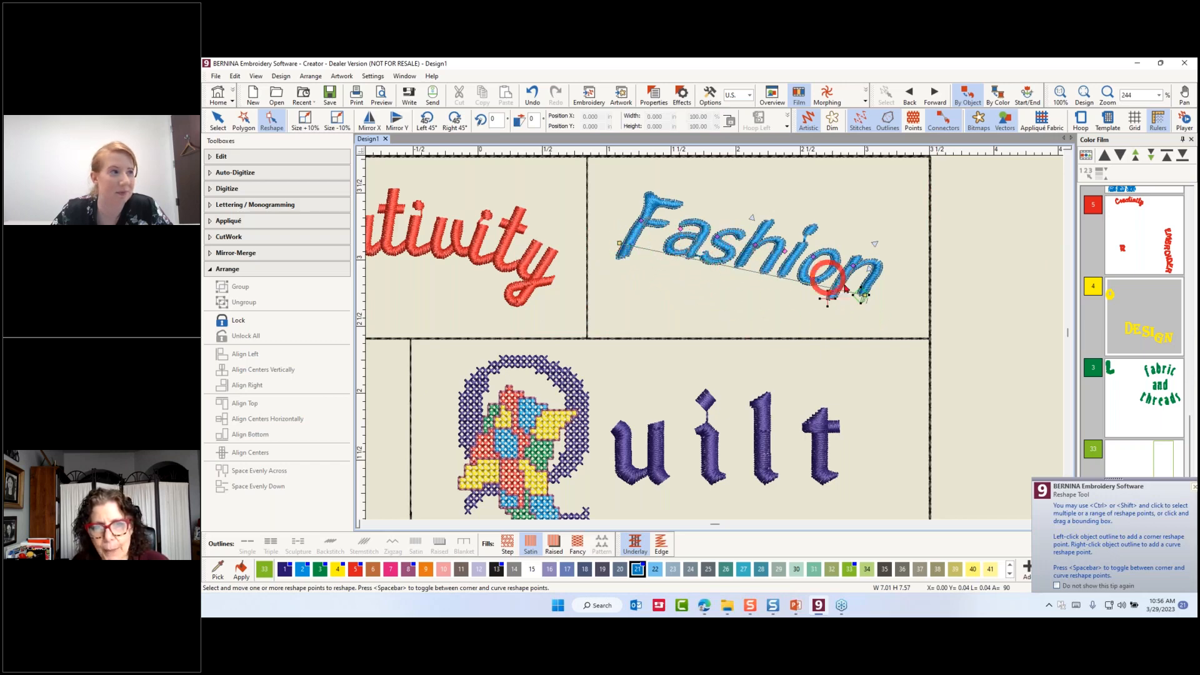
{"action": "scroll", "coordinate": [428, 253], "scroll_direction": "down", "scroll_amount": 3}
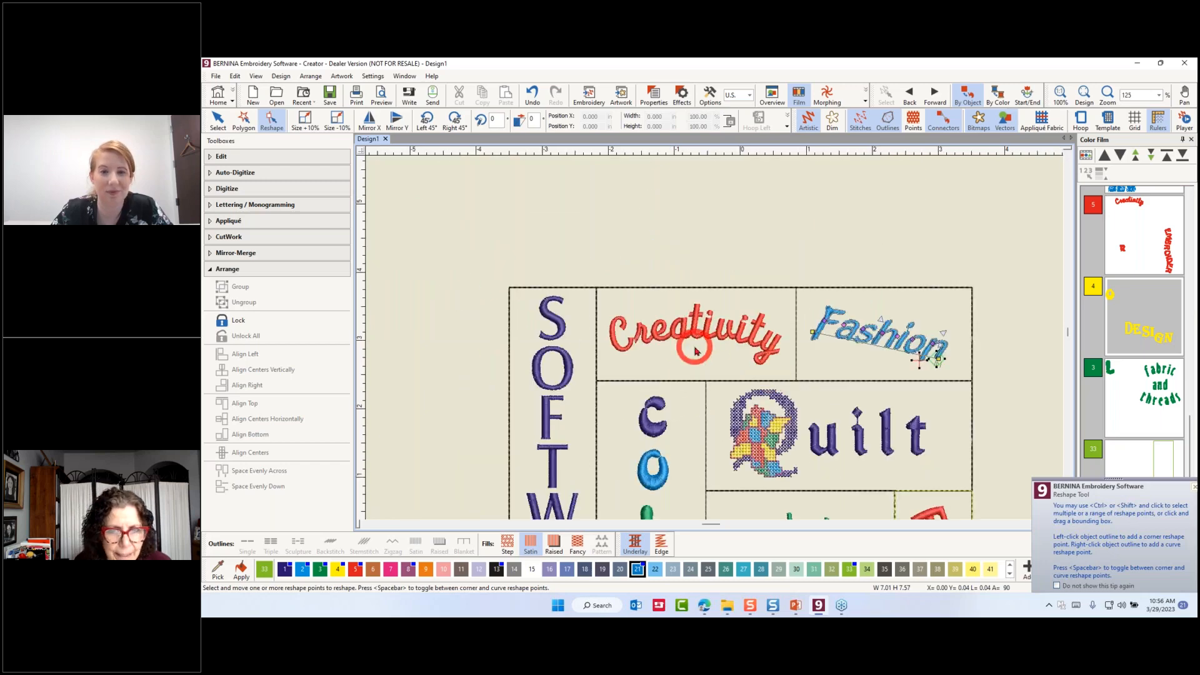
{"action": "left_click", "coordinate": [697, 337]}
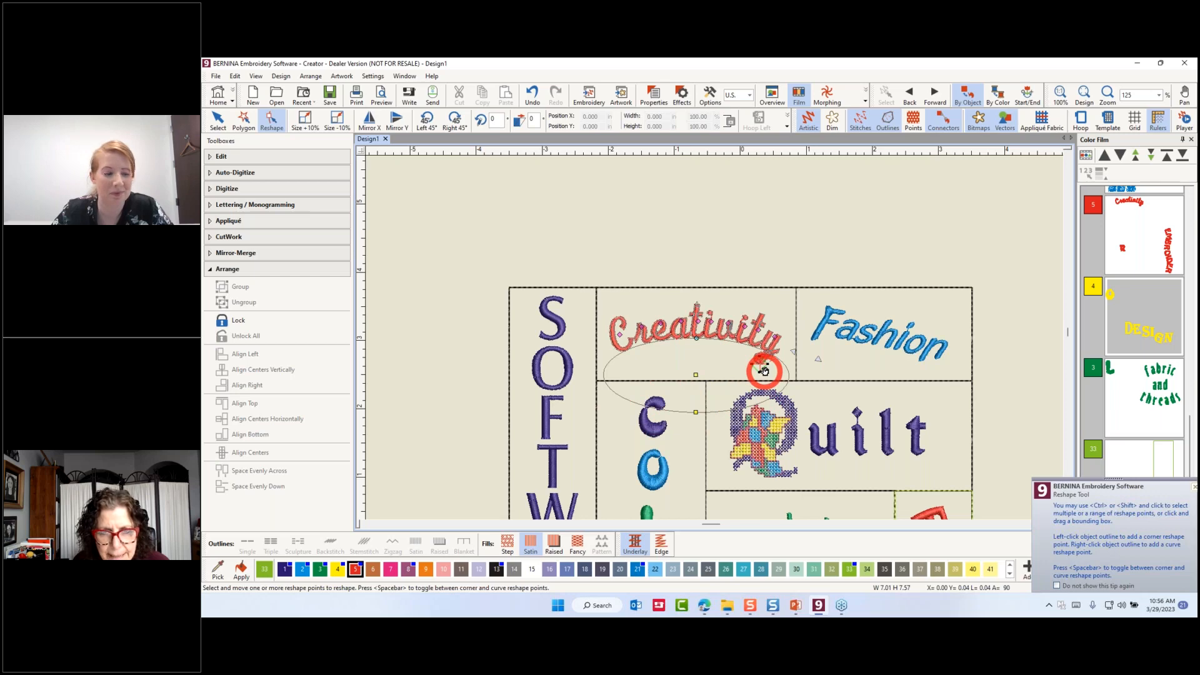
{"action": "key", "text": "Escape"}
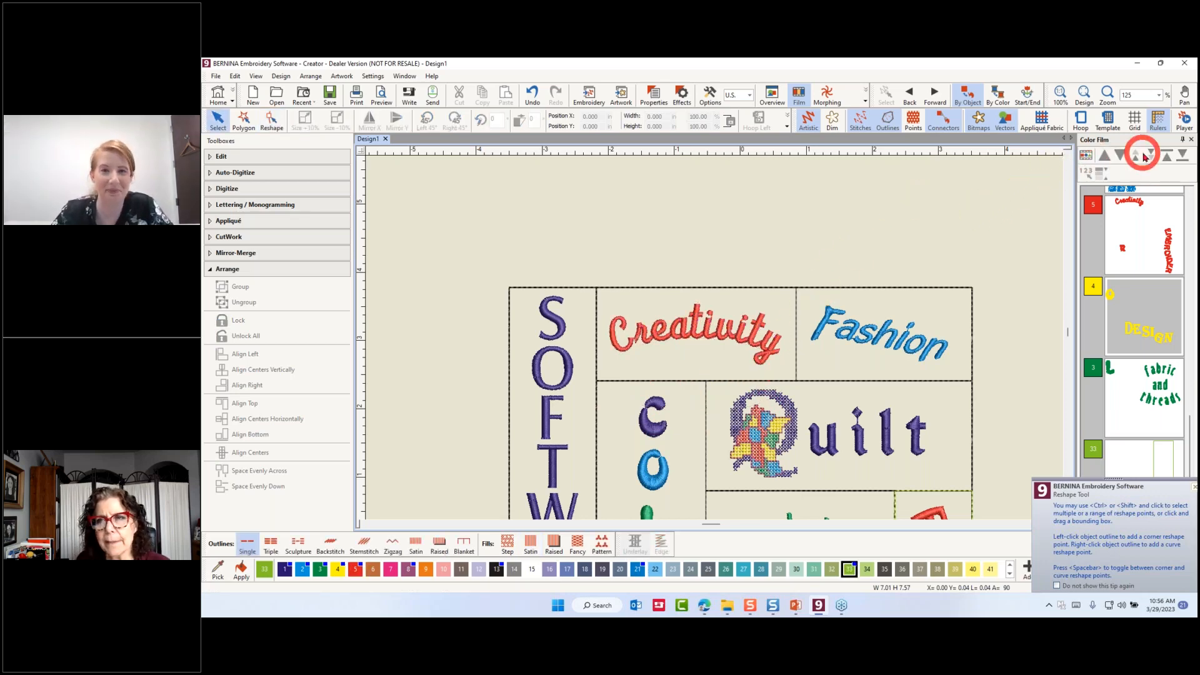
Step: Play the design in the stitch player, advance to the blue stitches inside the Q of Quilt, and pause there
{"action": "left_click", "coordinate": [1184, 98]}
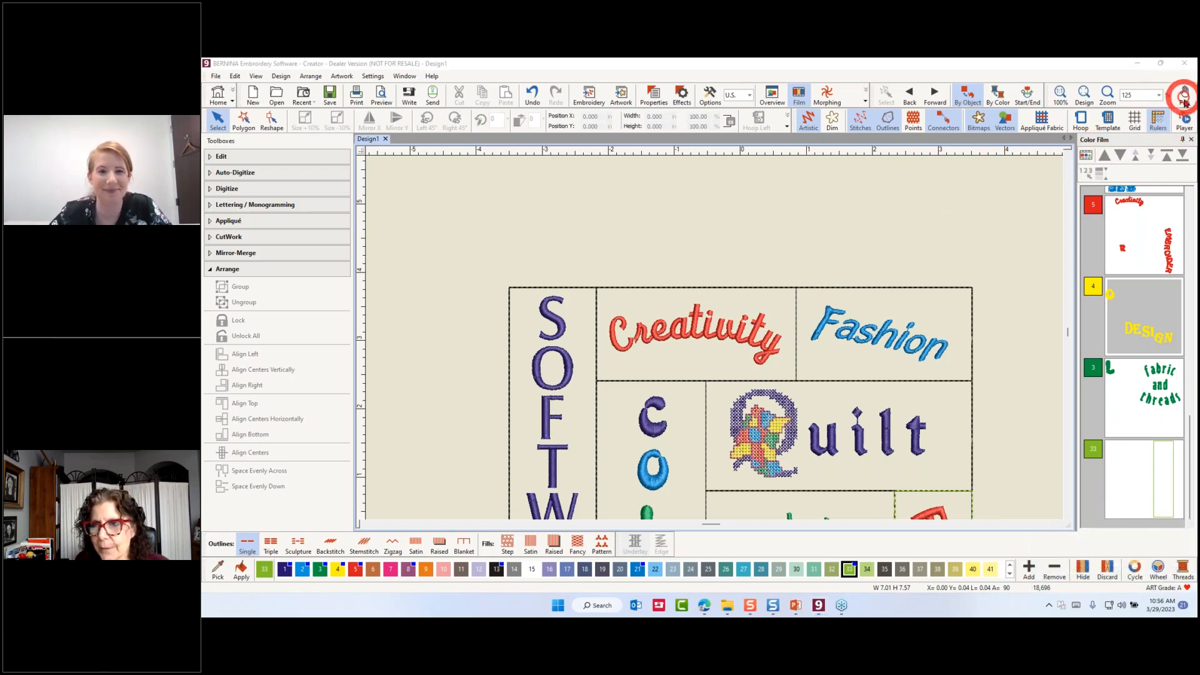
{"action": "left_click", "coordinate": [1184, 118]}
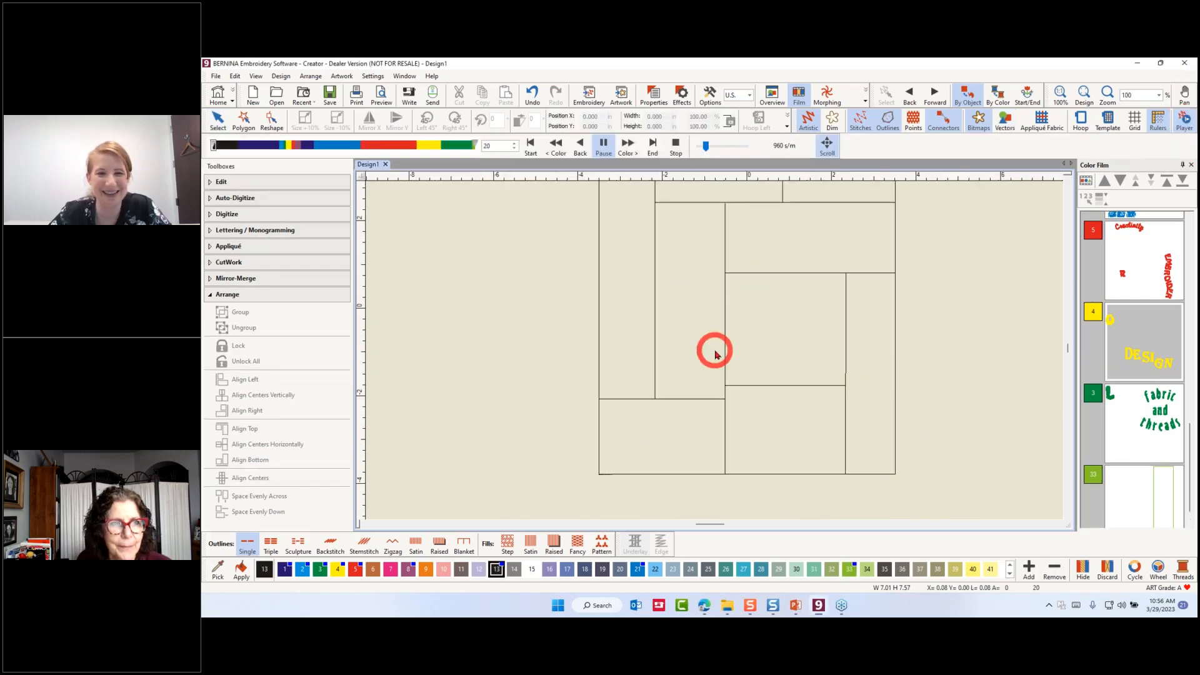
{"action": "left_click_drag", "start_coordinate": [218, 149], "coordinate": [280, 145]}
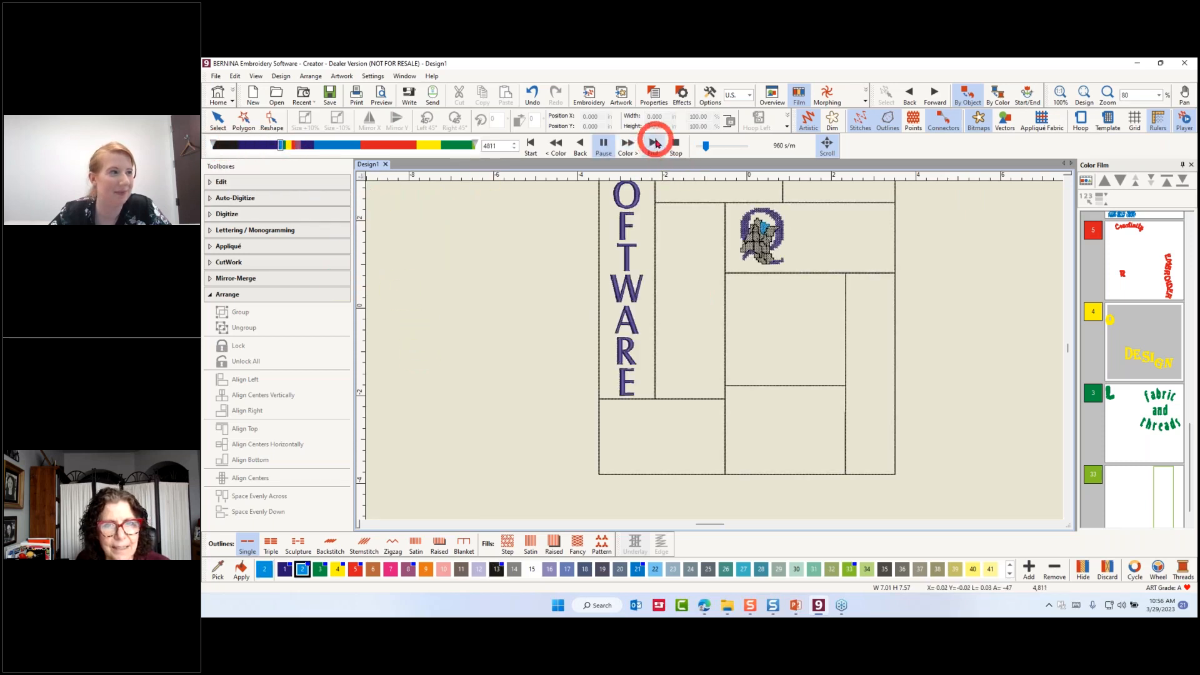
{"action": "left_click", "coordinate": [604, 153]}
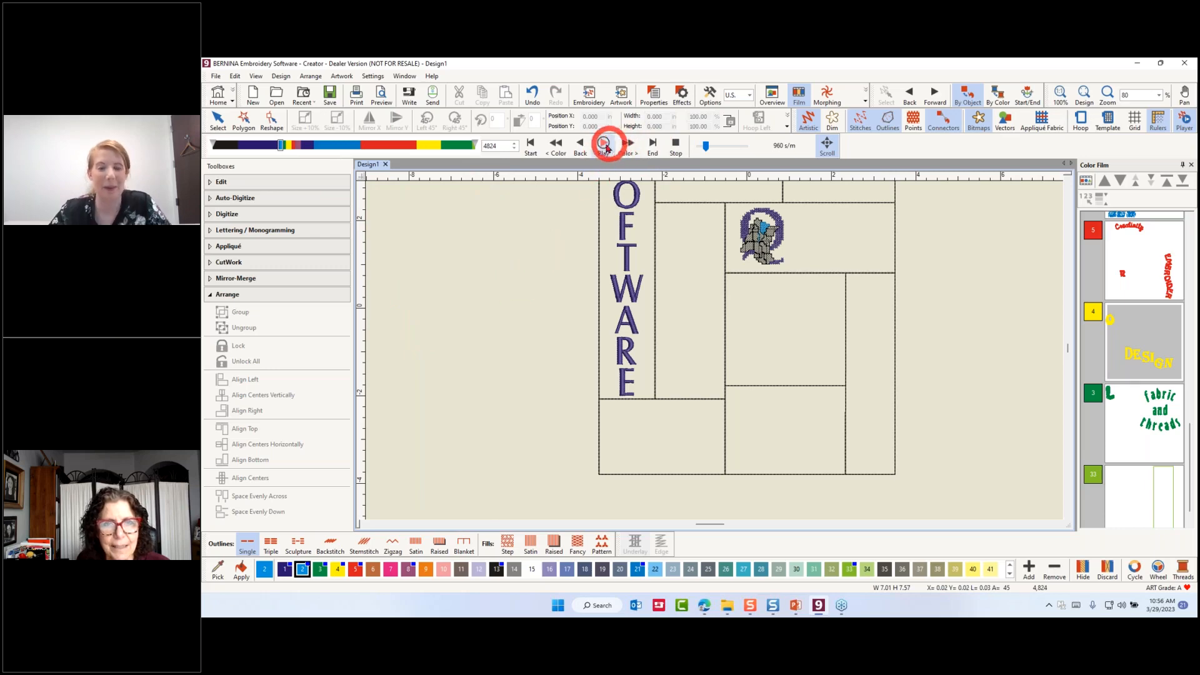
Step: Resume the stitch player, raise its speed to 2280 s/m, and skip ahead from the Q of Quilt towards the SEW stitches
{"action": "left_click", "coordinate": [603, 148]}
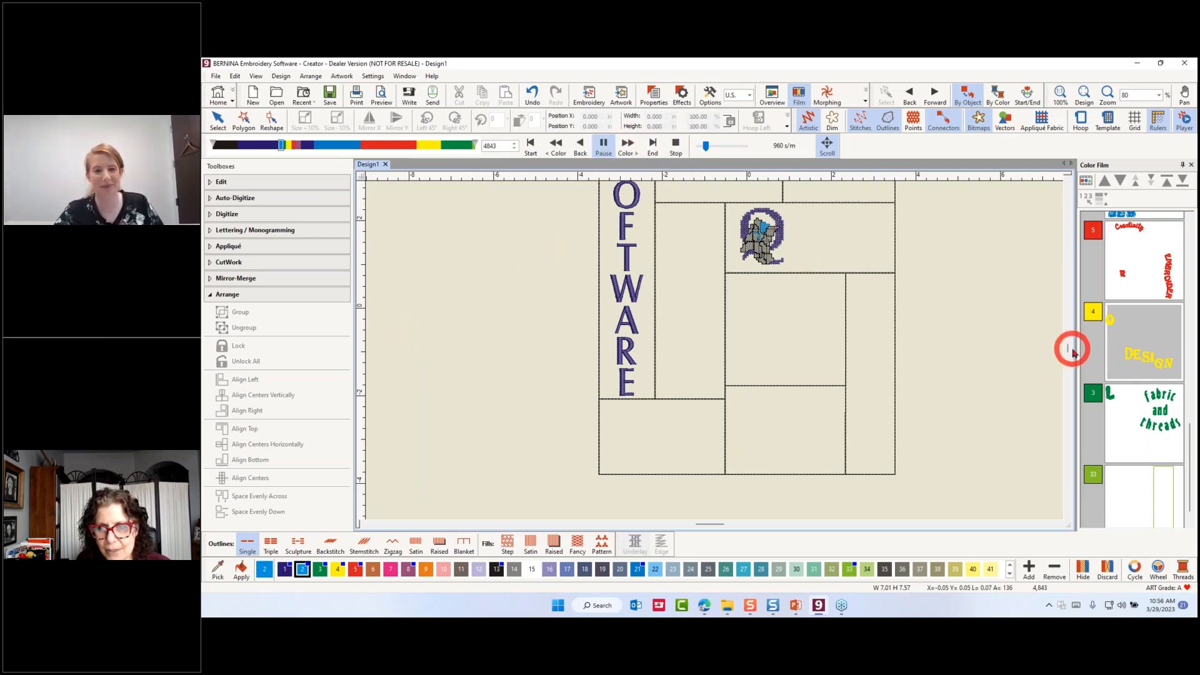
{"action": "left_click_drag", "start_coordinate": [710, 149], "coordinate": [716, 153]}
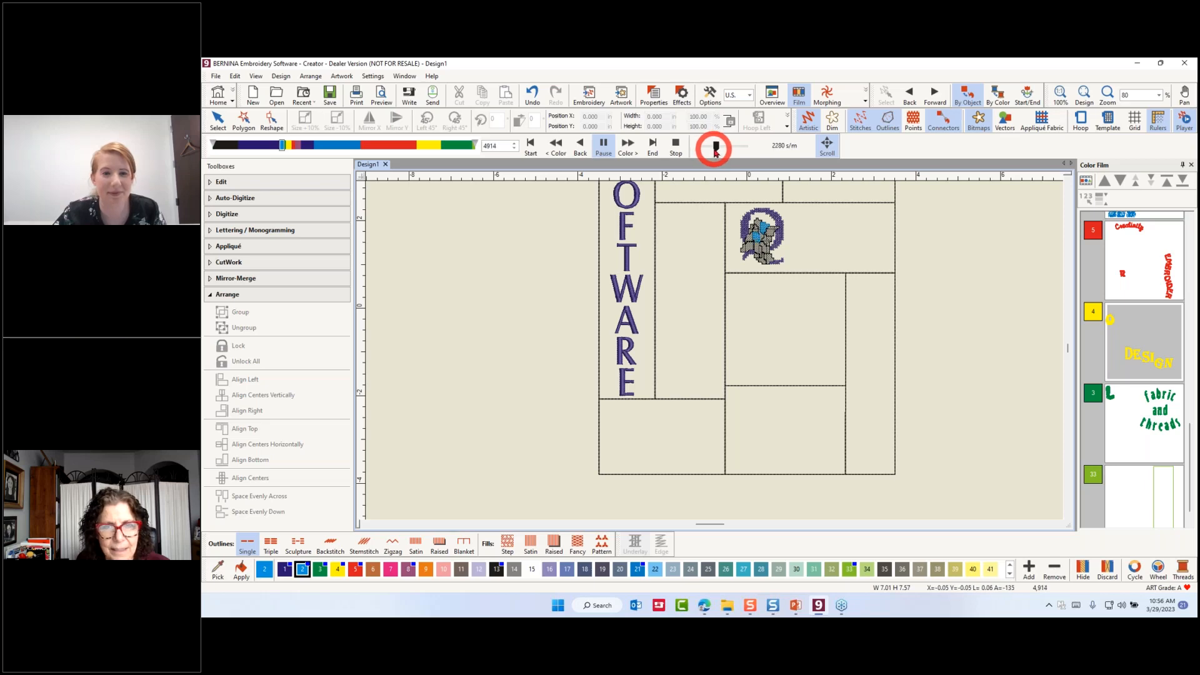
{"action": "scroll", "coordinate": [767, 253], "scroll_direction": "down", "scroll_amount": 2}
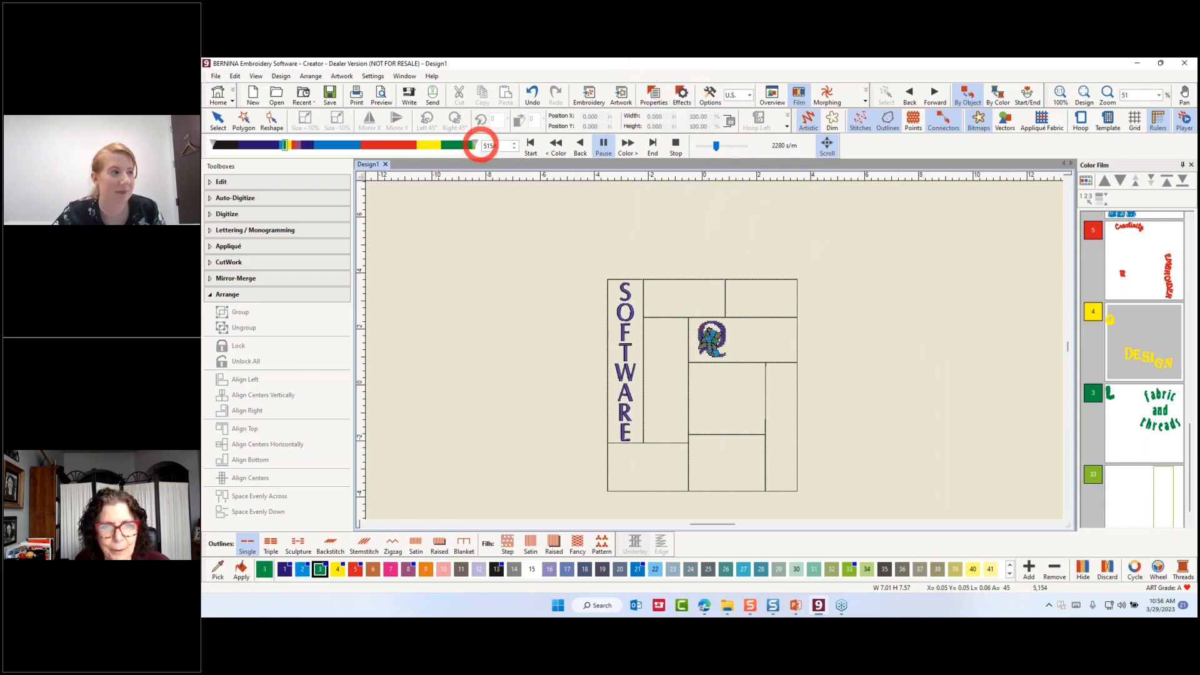
{"action": "left_click_drag", "start_coordinate": [285, 145], "coordinate": [314, 157]}
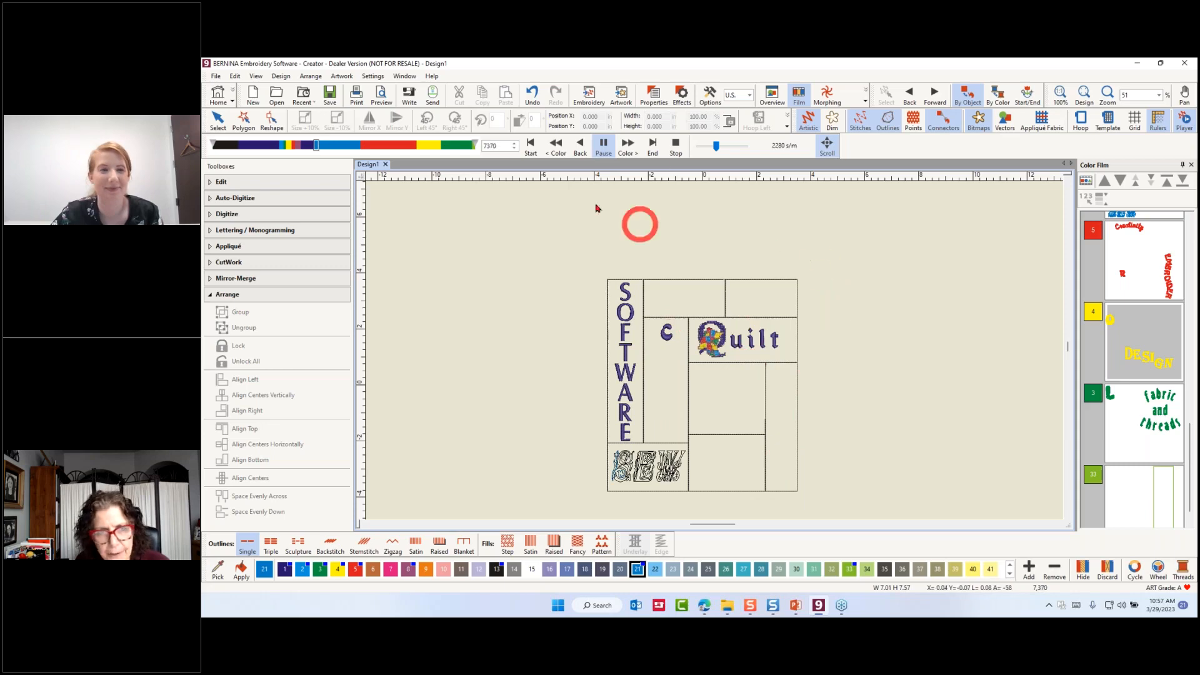
Step: Play the rest of the stitch-out with the speed raised to 13020 s/m, and close the stitch player
{"action": "left_click_drag", "start_coordinate": [716, 146], "coordinate": [723, 151]}
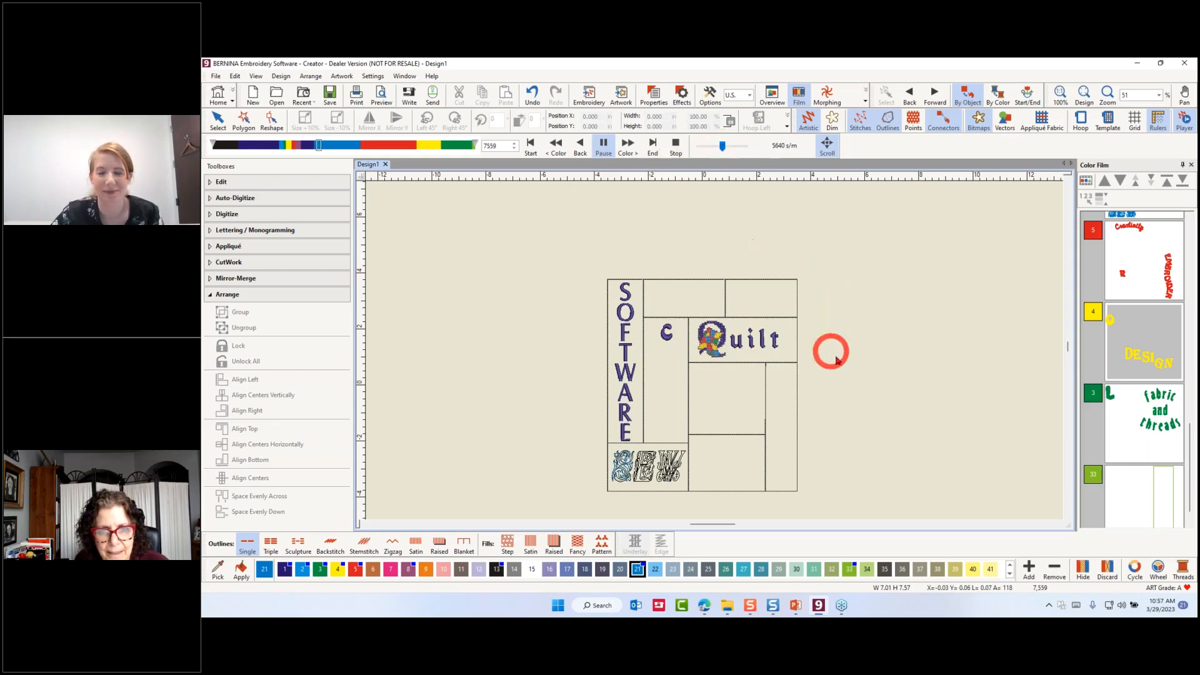
{"action": "left_click_drag", "start_coordinate": [724, 148], "coordinate": [727, 147]}
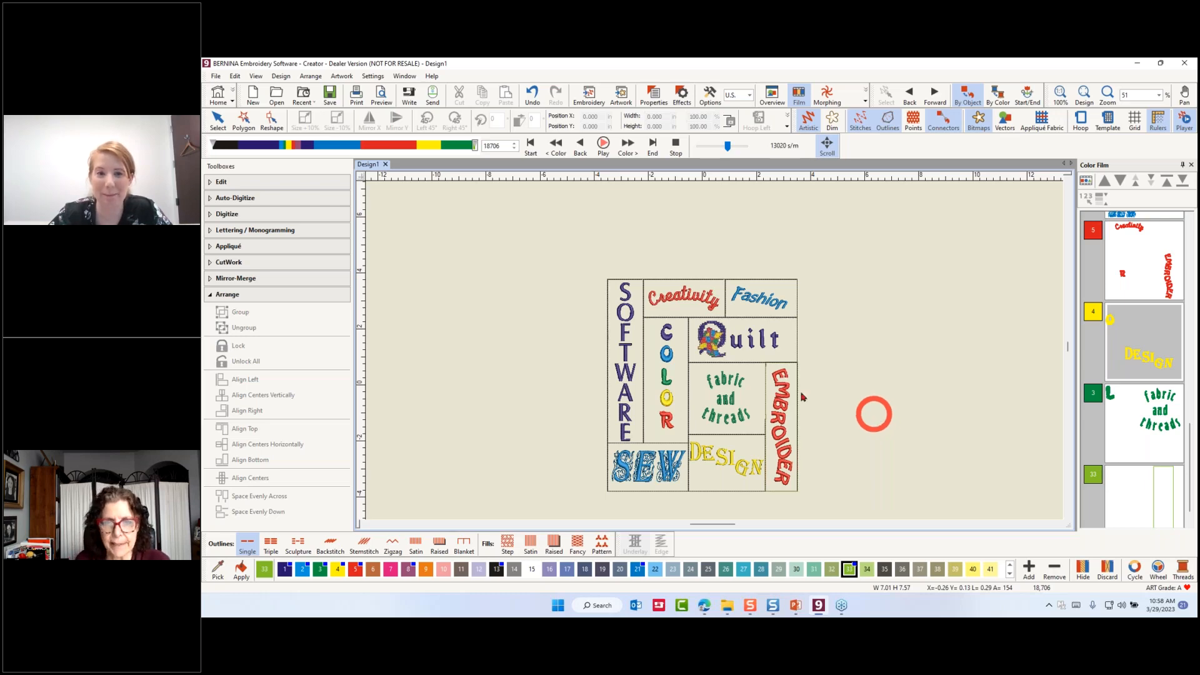
{"action": "left_click", "coordinate": [675, 148]}
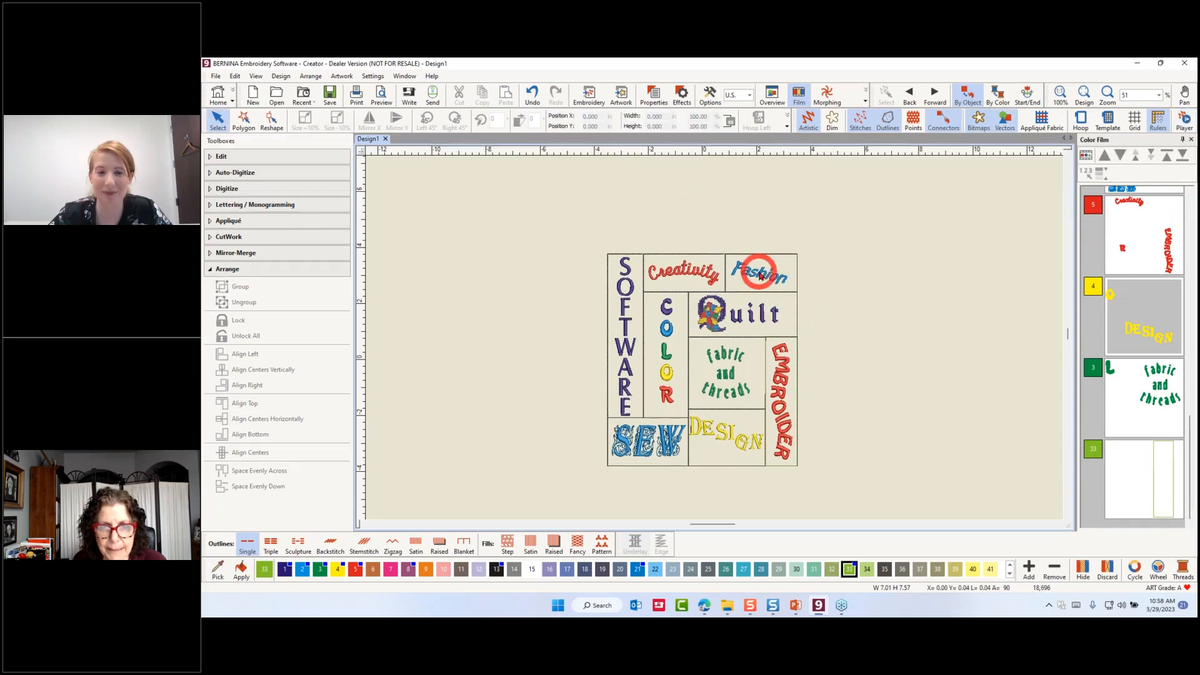
Step: Examine the reshape points of the Fashion lettering and clear the selection
{"action": "left_click", "coordinate": [759, 272]}
{"action": "left_click", "coordinate": [885, 262]}
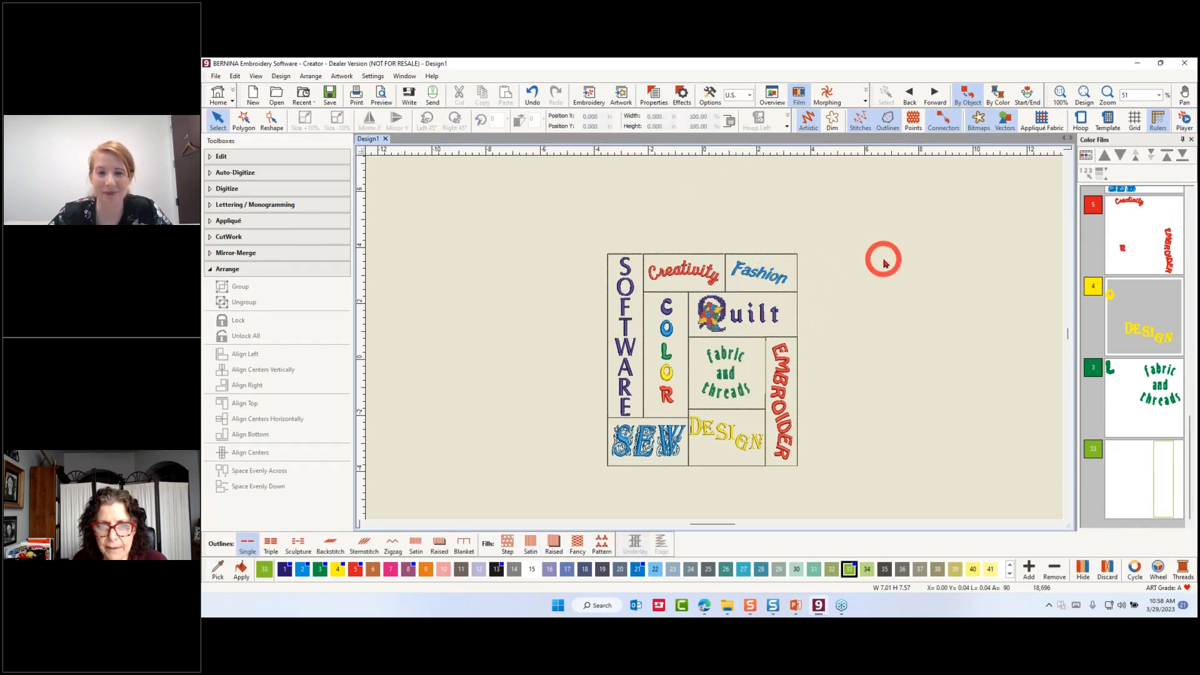
{"action": "left_click", "coordinate": [756, 279]}
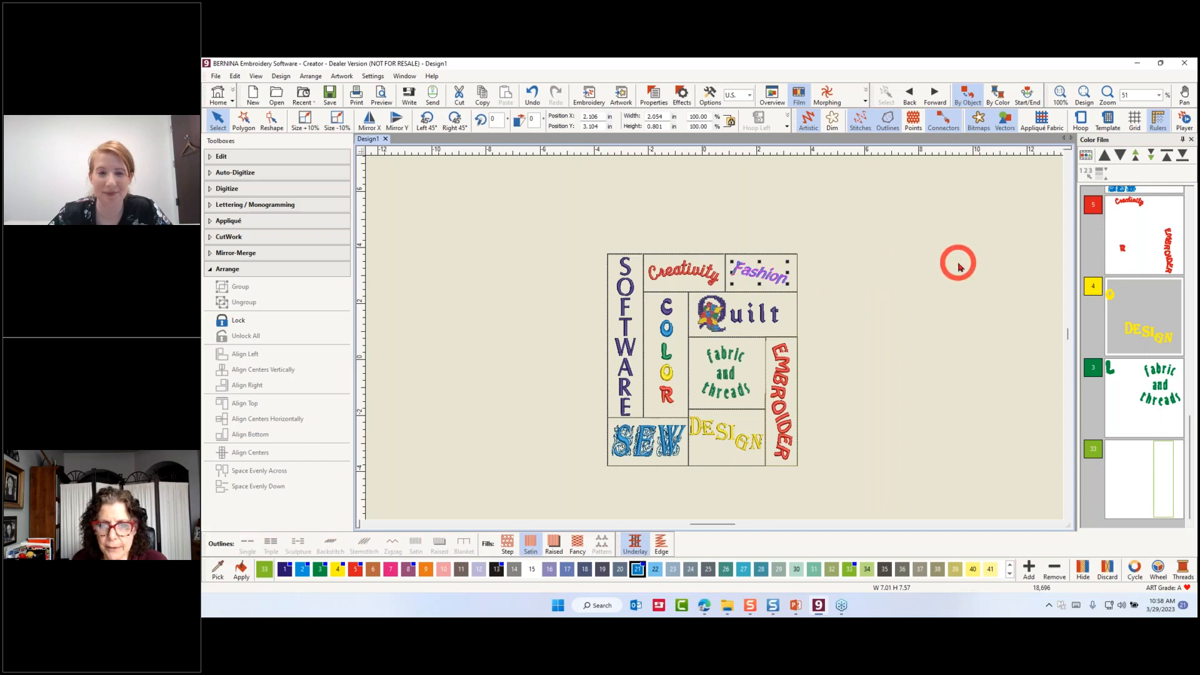
{"action": "left_click", "coordinate": [959, 267]}
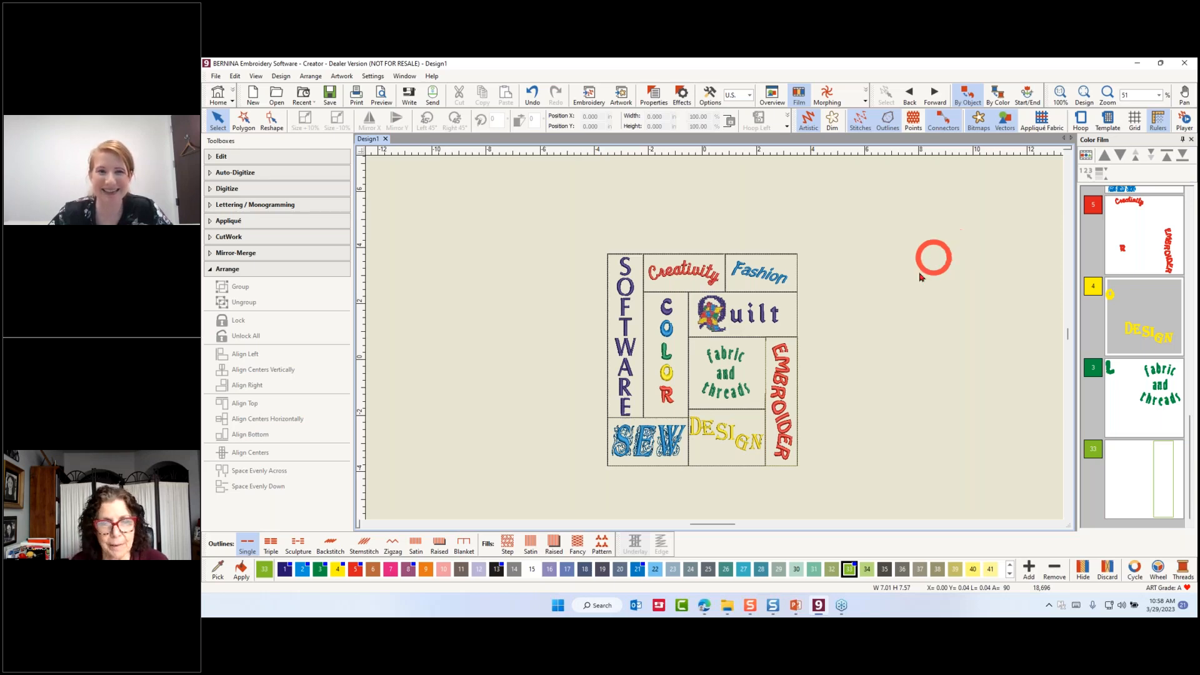
{"action": "left_click", "coordinate": [754, 277]}
{"action": "left_click", "coordinate": [269, 120]}
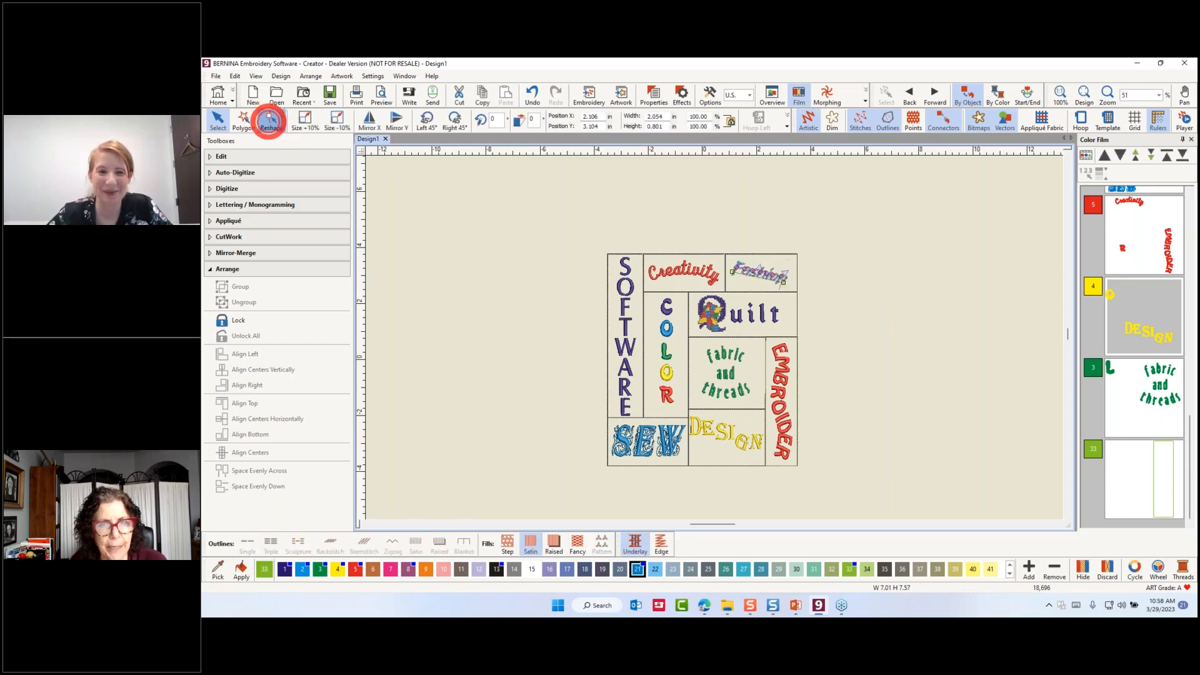
{"action": "left_click", "coordinate": [911, 220]}
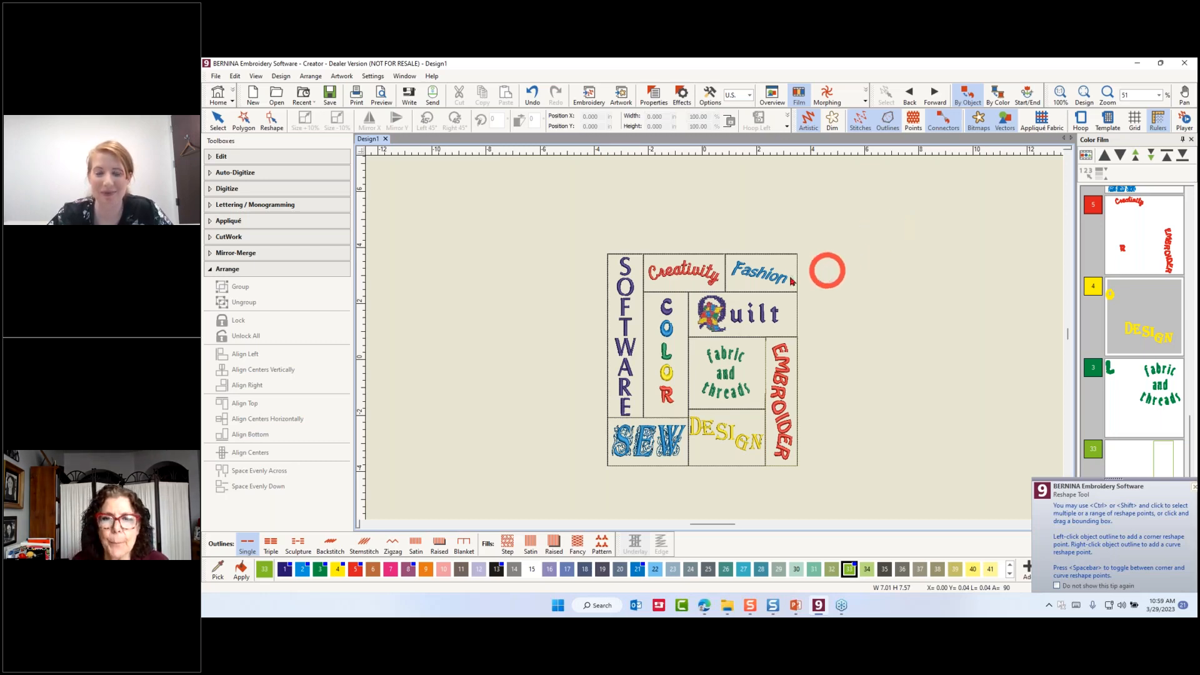
Step: Digitize a nearly vertical open line about 5.6 in tall with a Satin outline in color 33, in the empty area beside the design
{"action": "scroll", "coordinate": [783, 279], "scroll_direction": "up", "scroll_amount": 1}
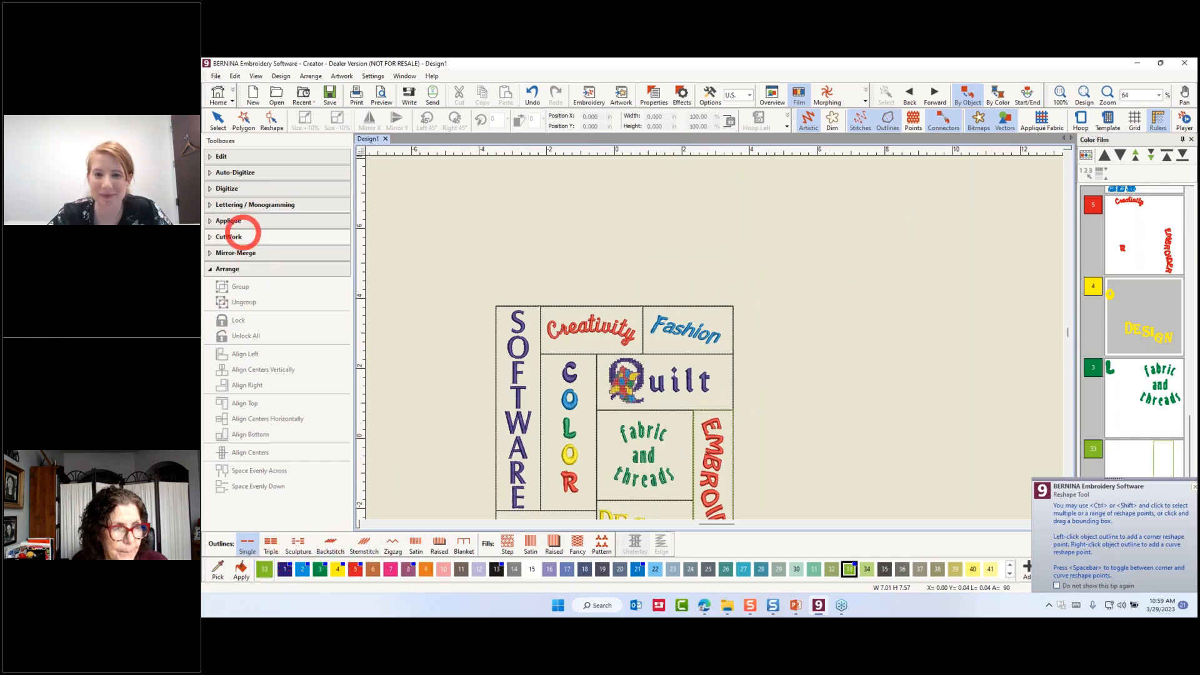
{"action": "left_click", "coordinate": [256, 188]}
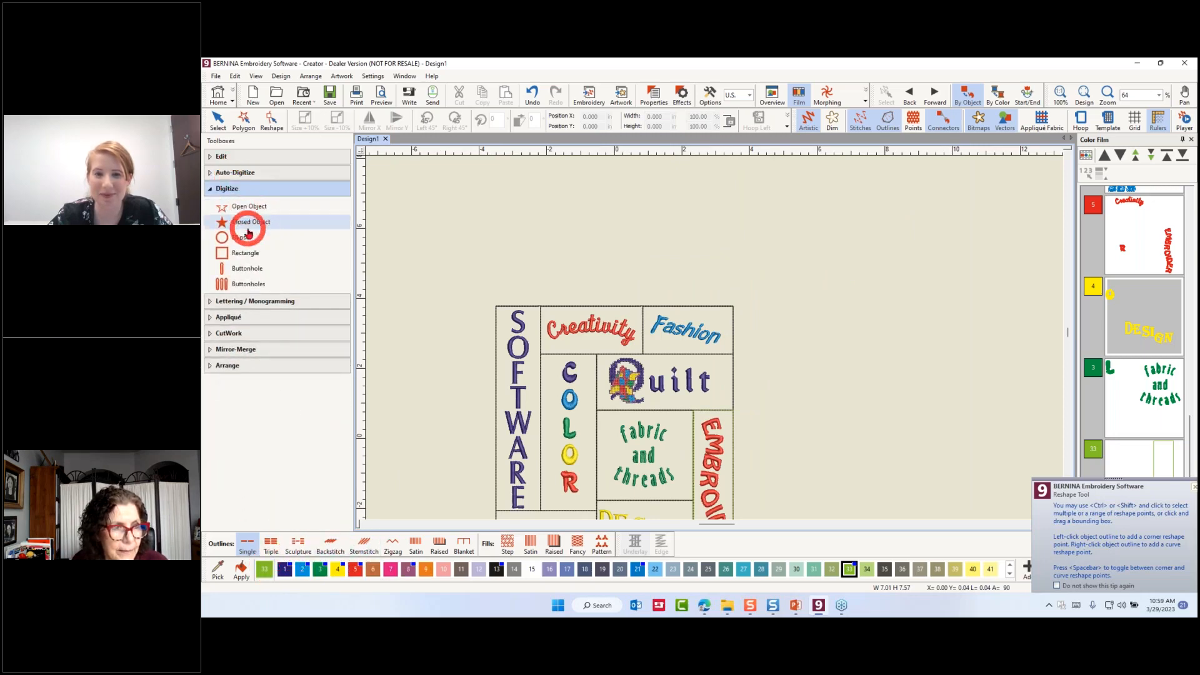
{"action": "left_click", "coordinate": [250, 206]}
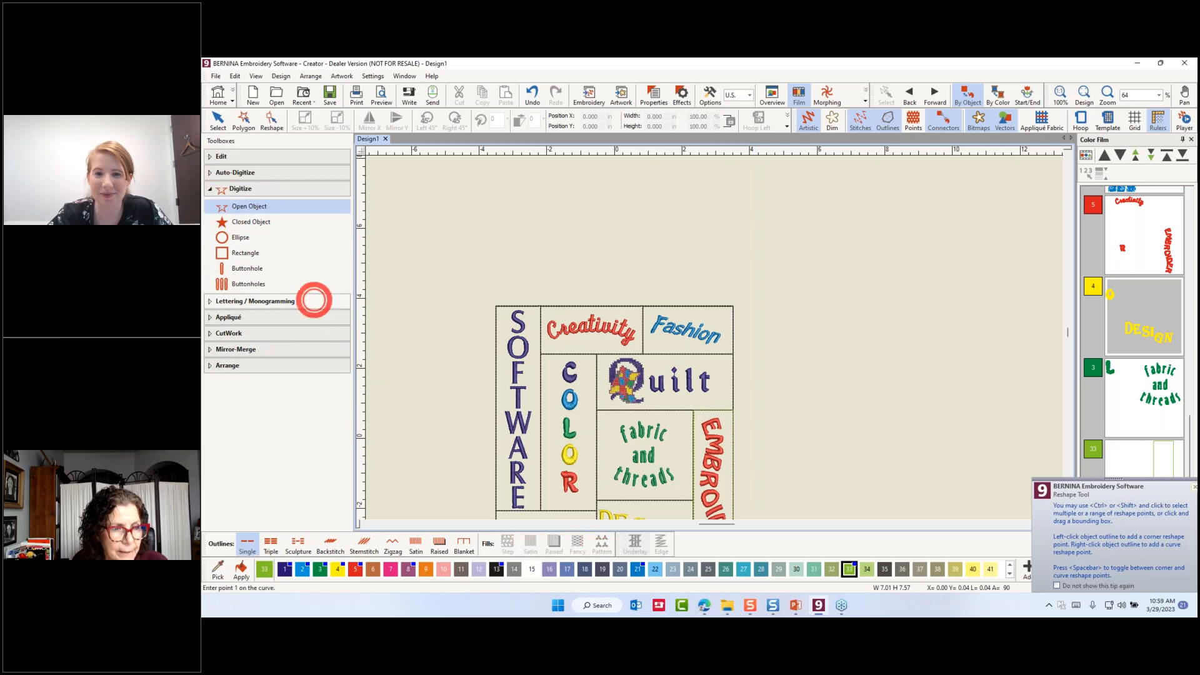
{"action": "left_click", "coordinate": [416, 543]}
{"action": "left_click", "coordinate": [876, 206]}
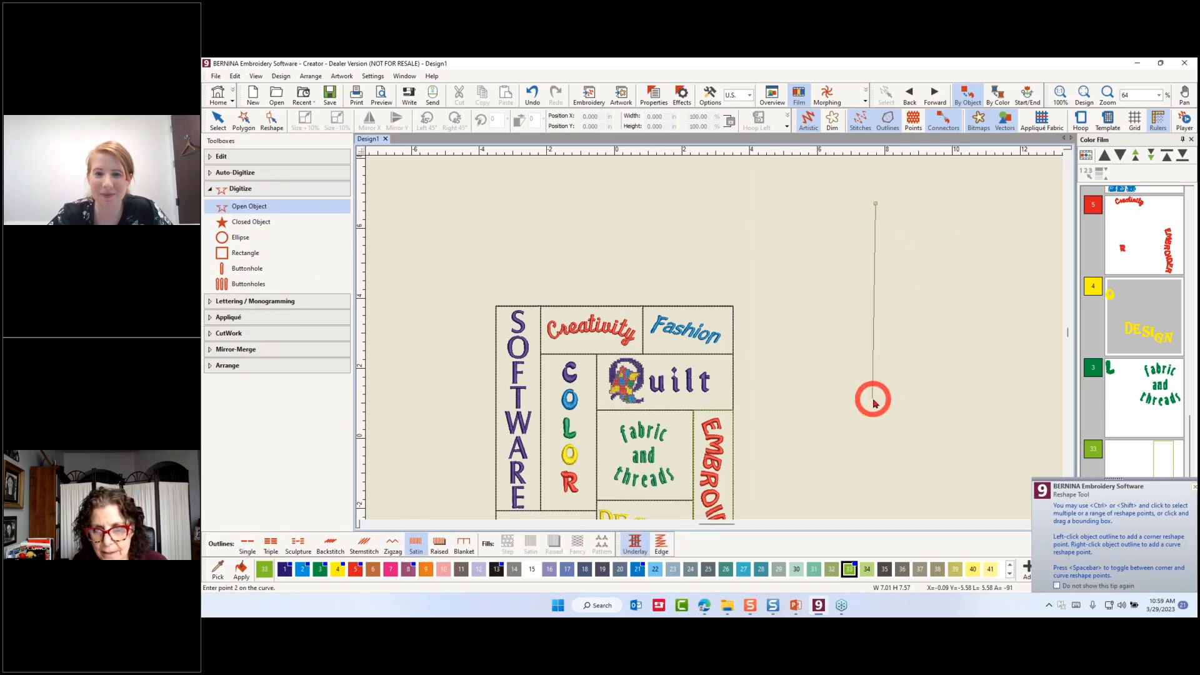
{"action": "left_click", "coordinate": [880, 398]}
{"action": "key", "text": "Return"}
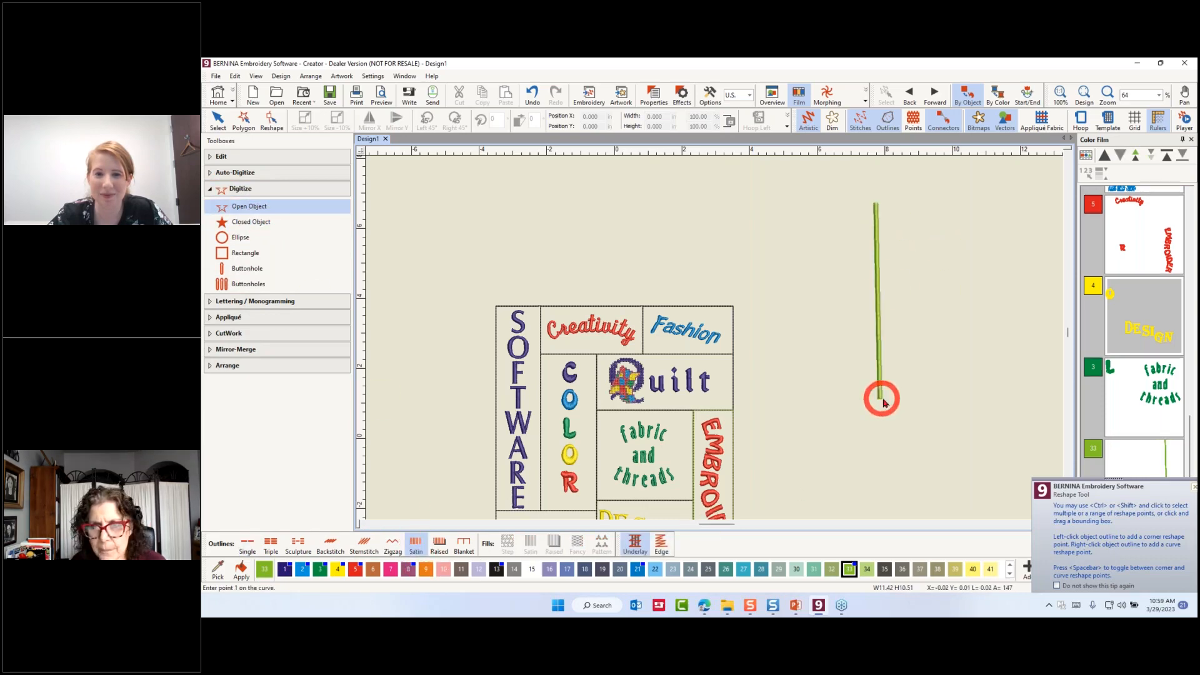
Step: Examine the satin stitches at the upper end of the green line at close range
{"action": "scroll", "coordinate": [716, 342], "scroll_direction": "up", "scroll_amount": 13}
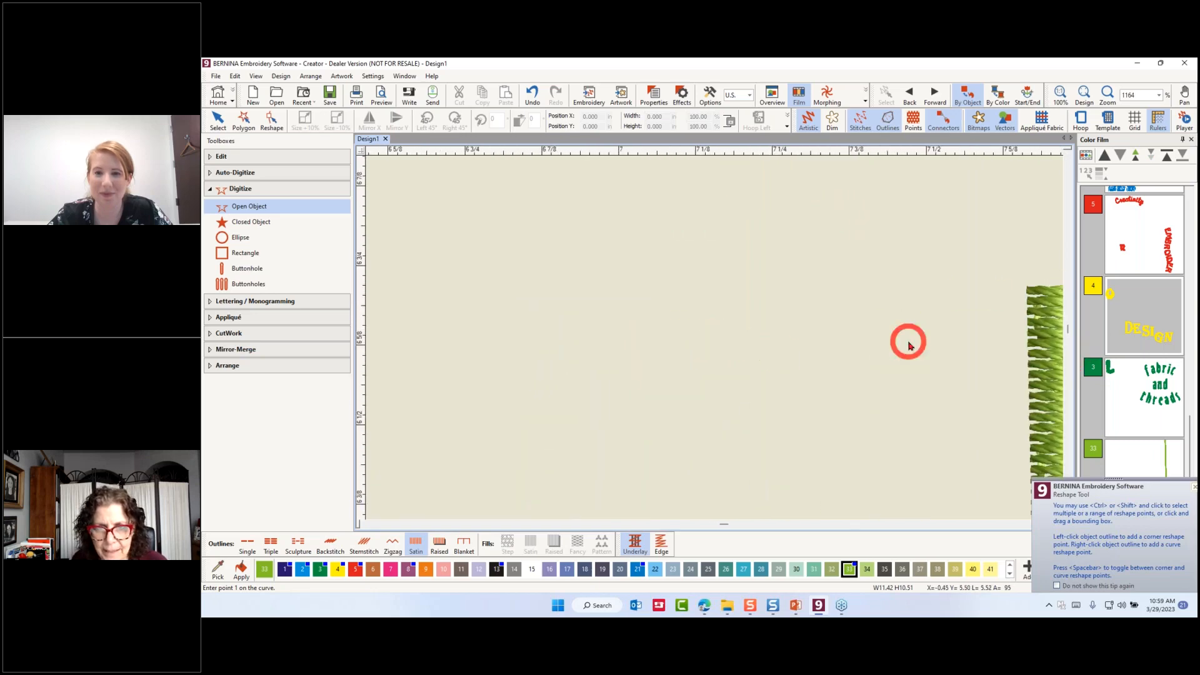
{"action": "left_click", "coordinate": [662, 546]}
{"action": "left_click_drag", "start_coordinate": [725, 526], "coordinate": [726, 526]}
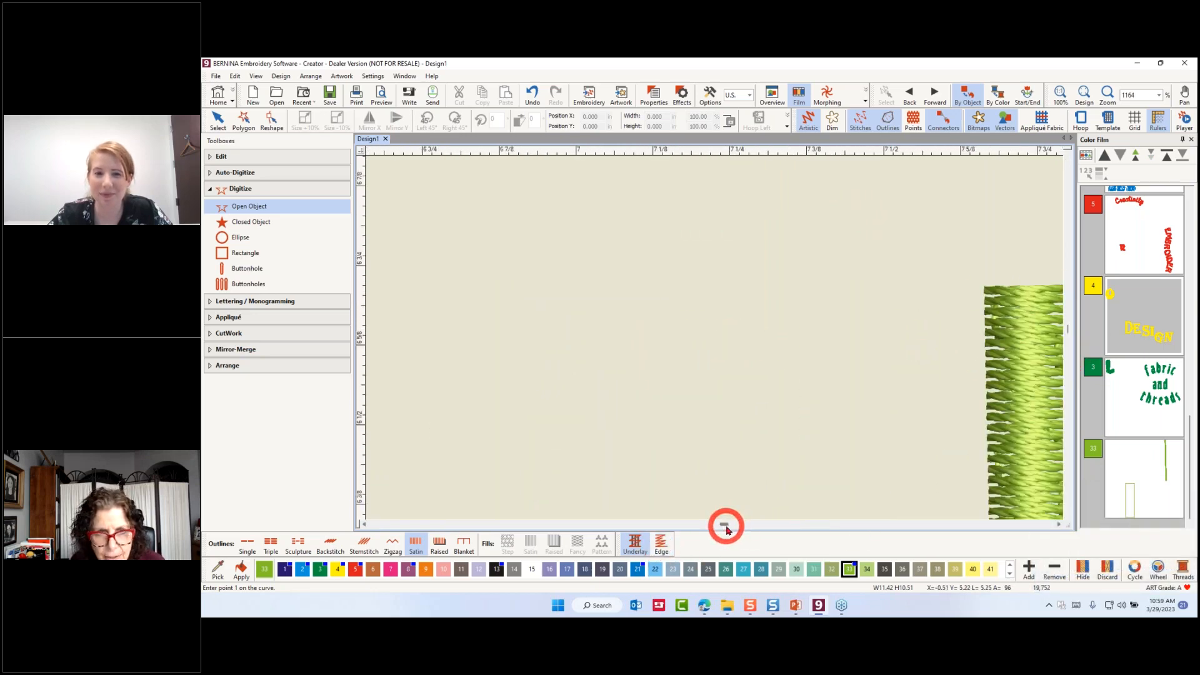
{"action": "left_click", "coordinate": [1060, 528]}
{"action": "left_click", "coordinate": [1060, 529]}
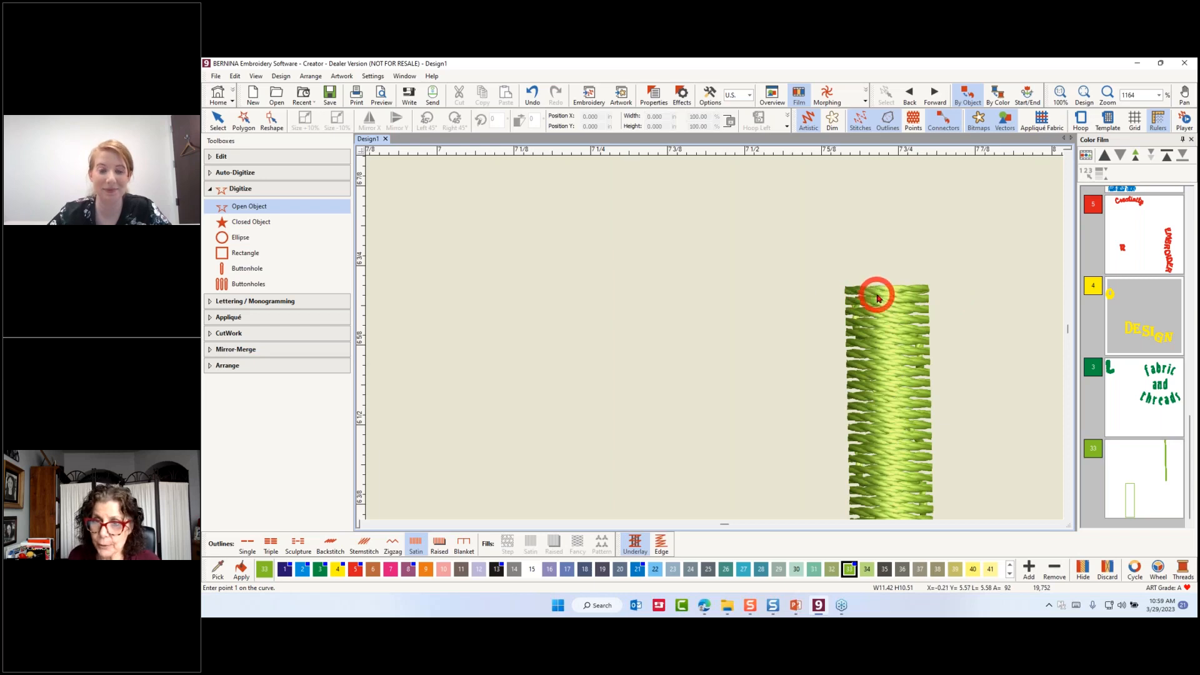
{"action": "scroll", "coordinate": [715, 340], "scroll_direction": "down", "scroll_amount": 5}
{"action": "scroll", "coordinate": [715, 344], "scroll_direction": "down", "scroll_amount": 5}
Step: Delete the green satin line beside the design
{"action": "left_click", "coordinate": [718, 351]}
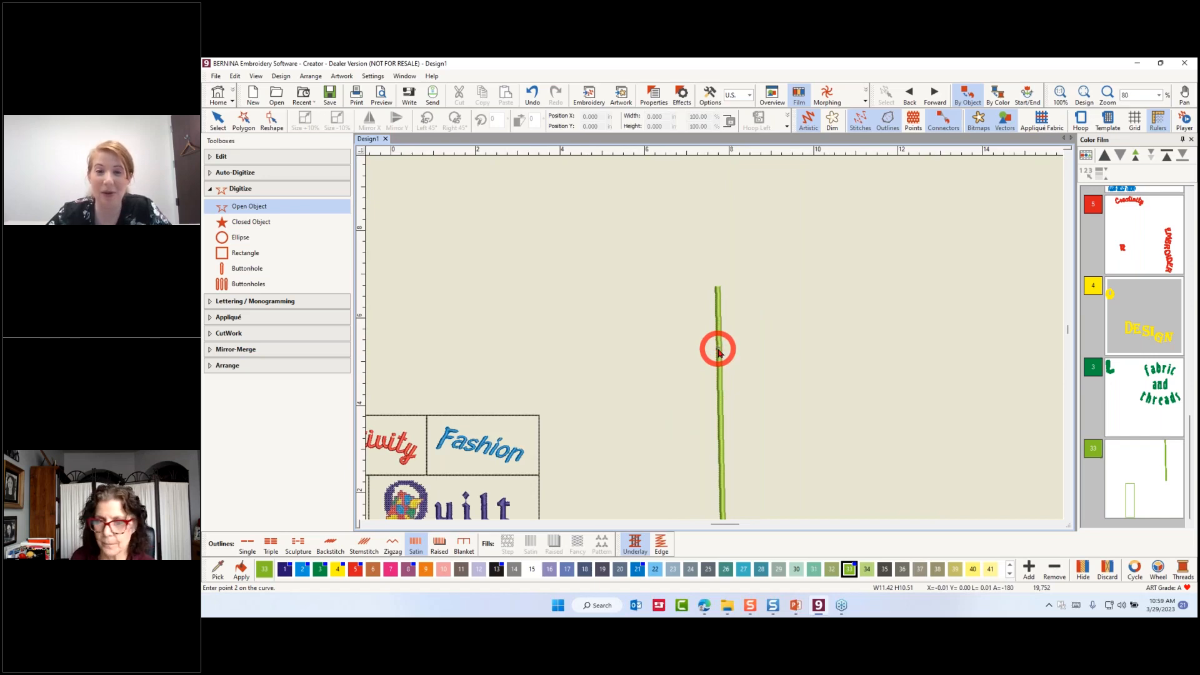
{"action": "key", "text": "Escape"}
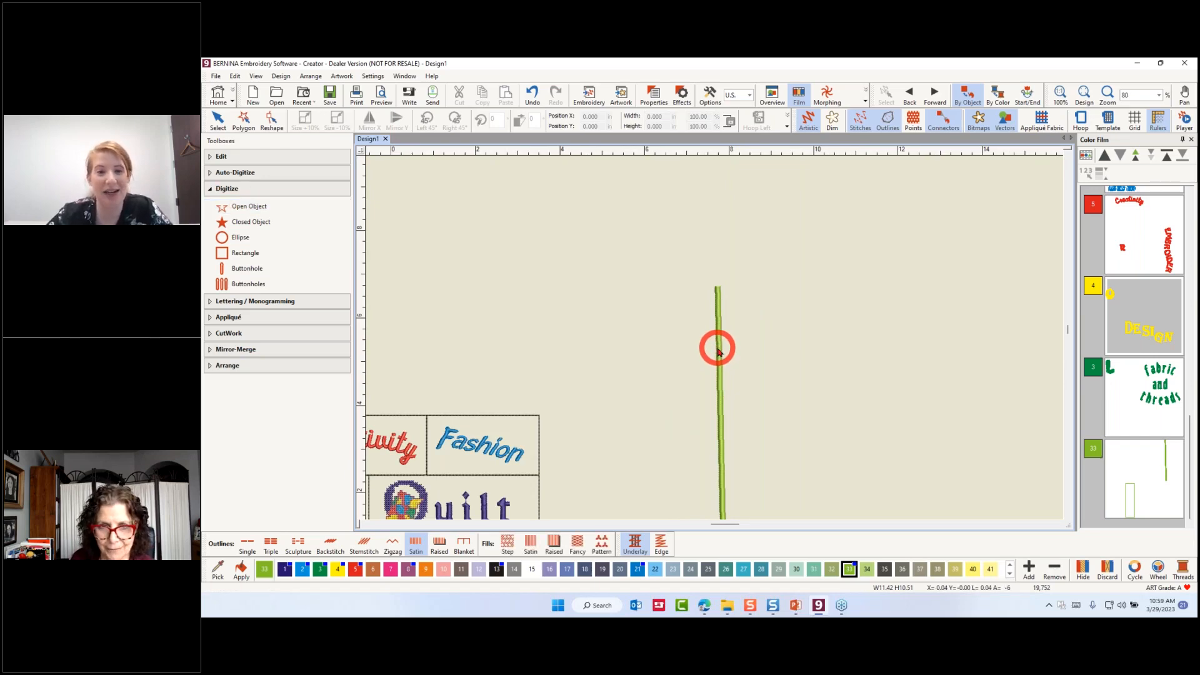
{"action": "left_click", "coordinate": [719, 350]}
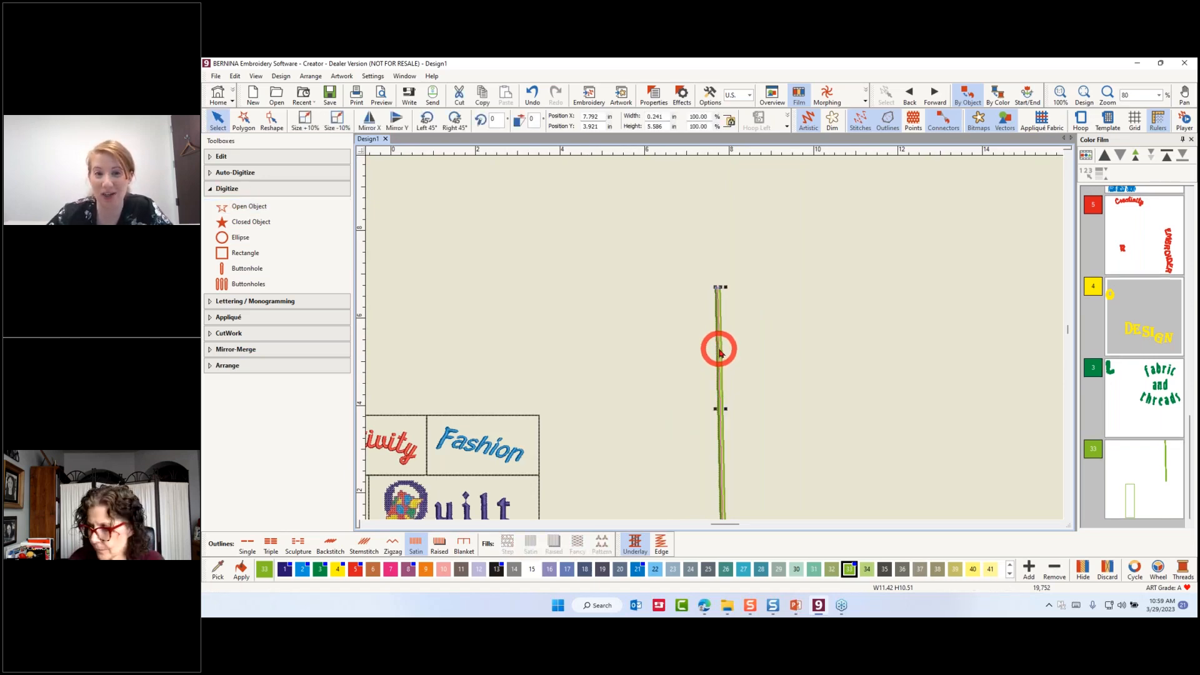
{"action": "key", "text": "Delete"}
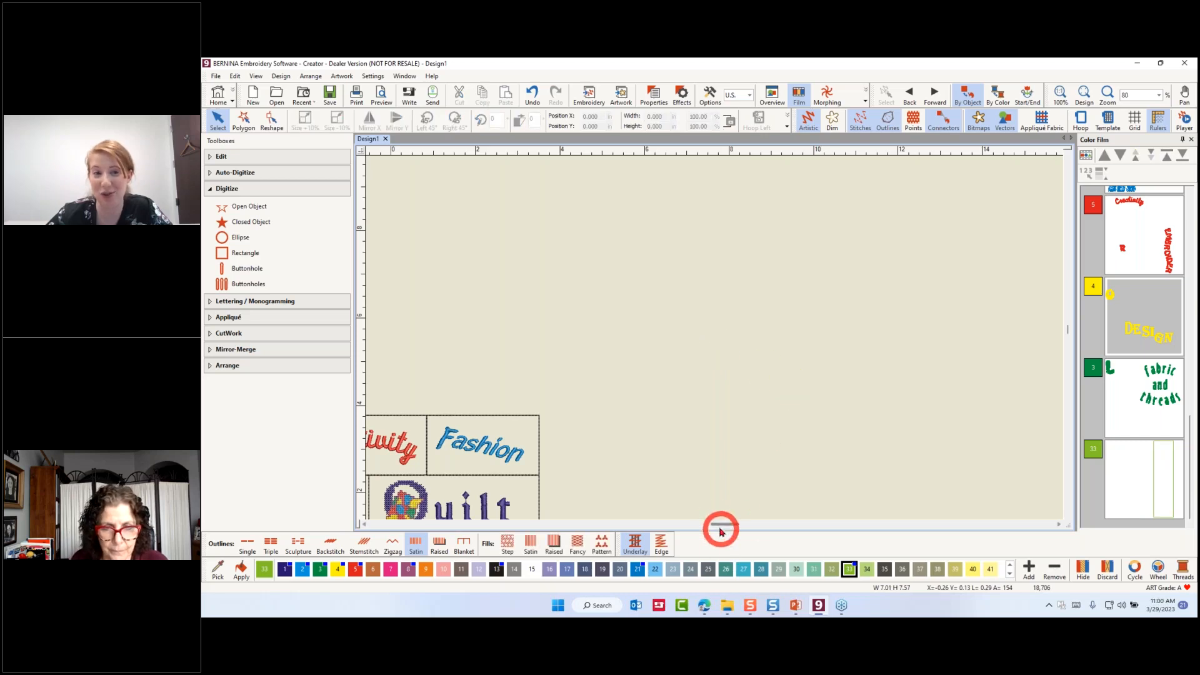
{"action": "scroll", "coordinate": [739, 439], "scroll_direction": "down", "scroll_amount": 2}
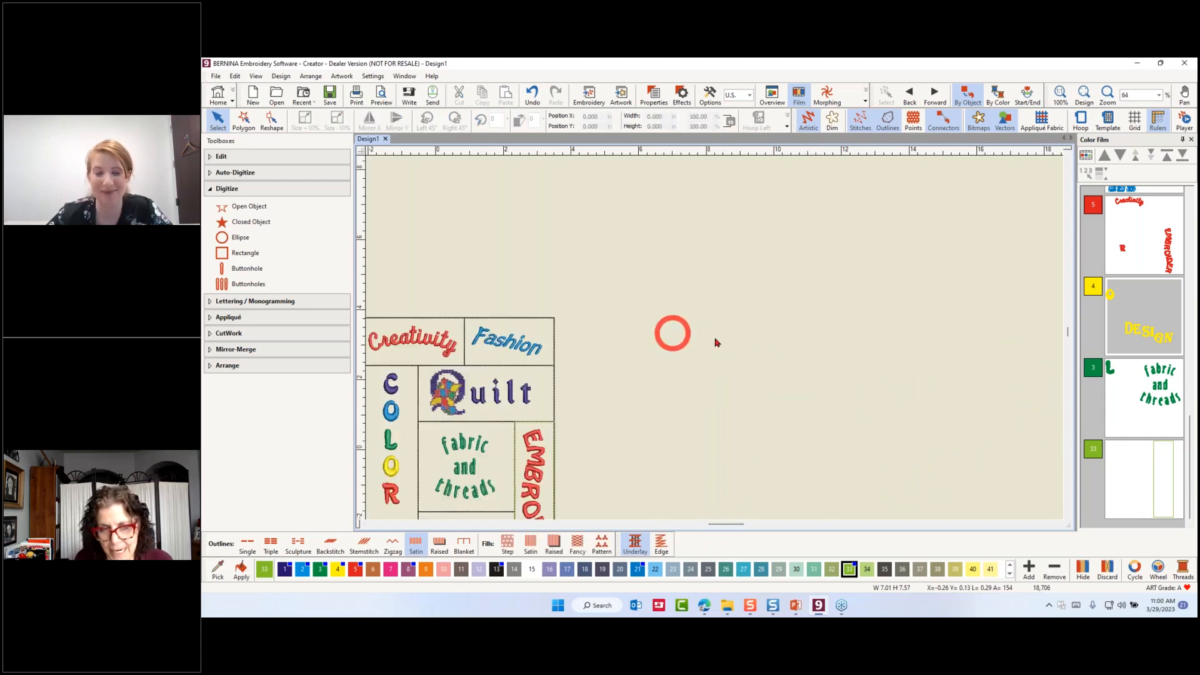
{"action": "scroll", "coordinate": [911, 282], "scroll_direction": "down", "scroll_amount": 2}
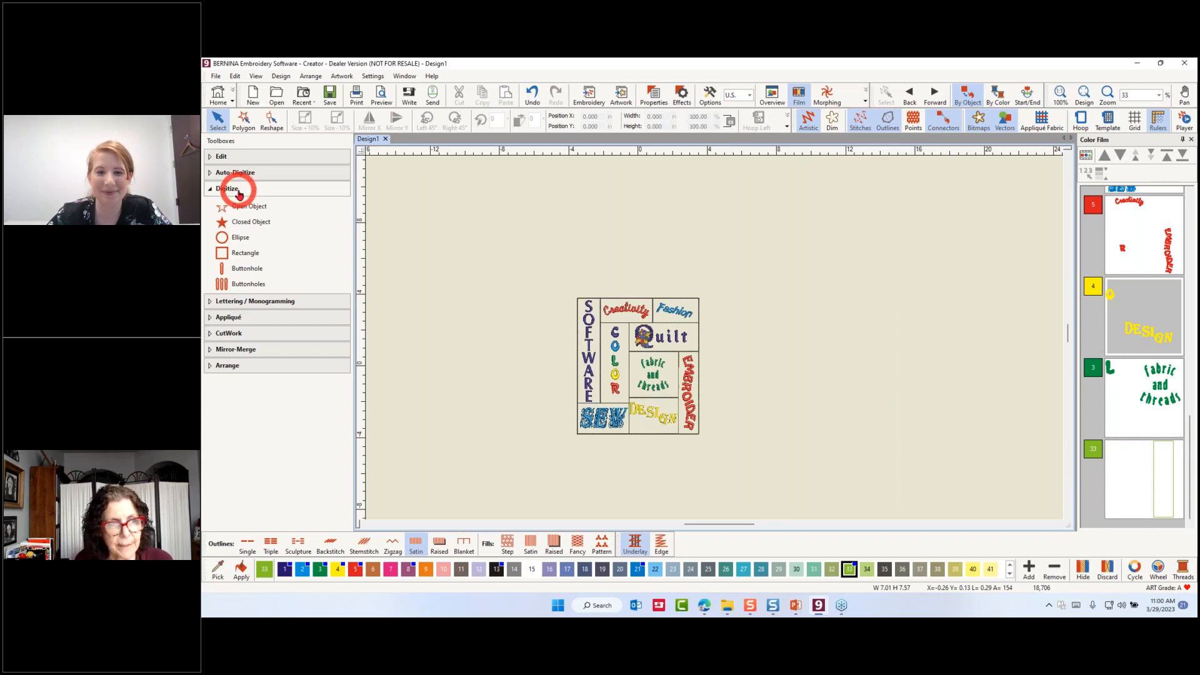
Step: Review the font, justification and baseline options in the lettering properties without entering any text
{"action": "left_click", "coordinate": [248, 302]}
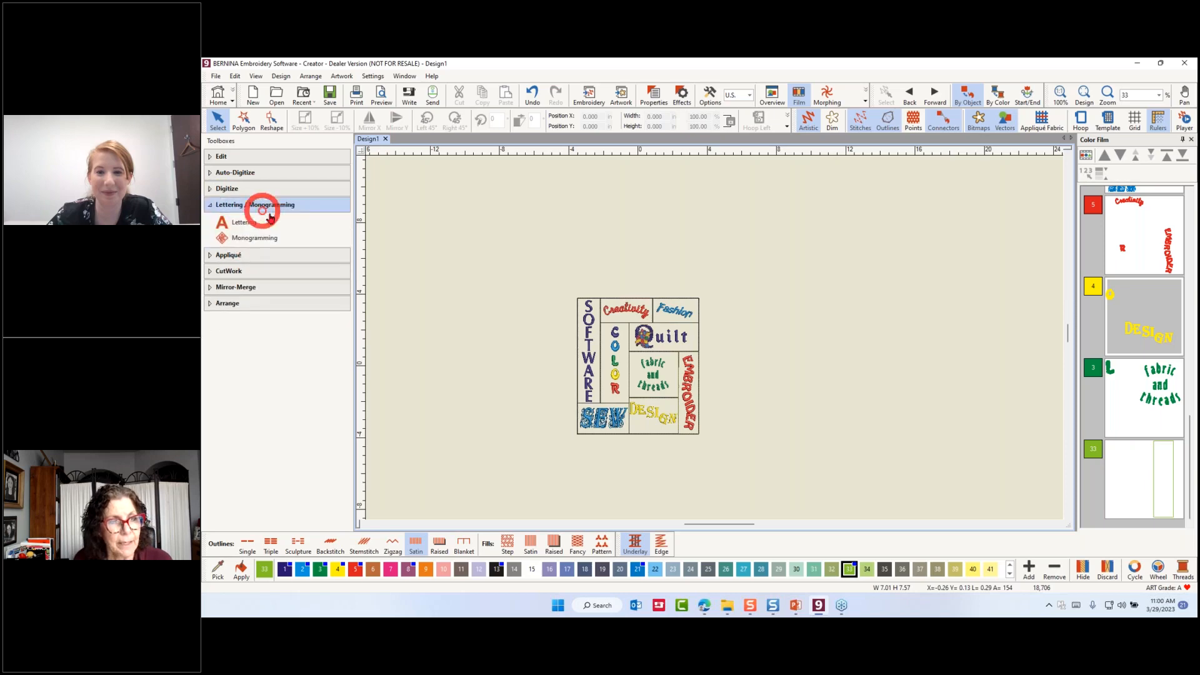
{"action": "left_click", "coordinate": [241, 226]}
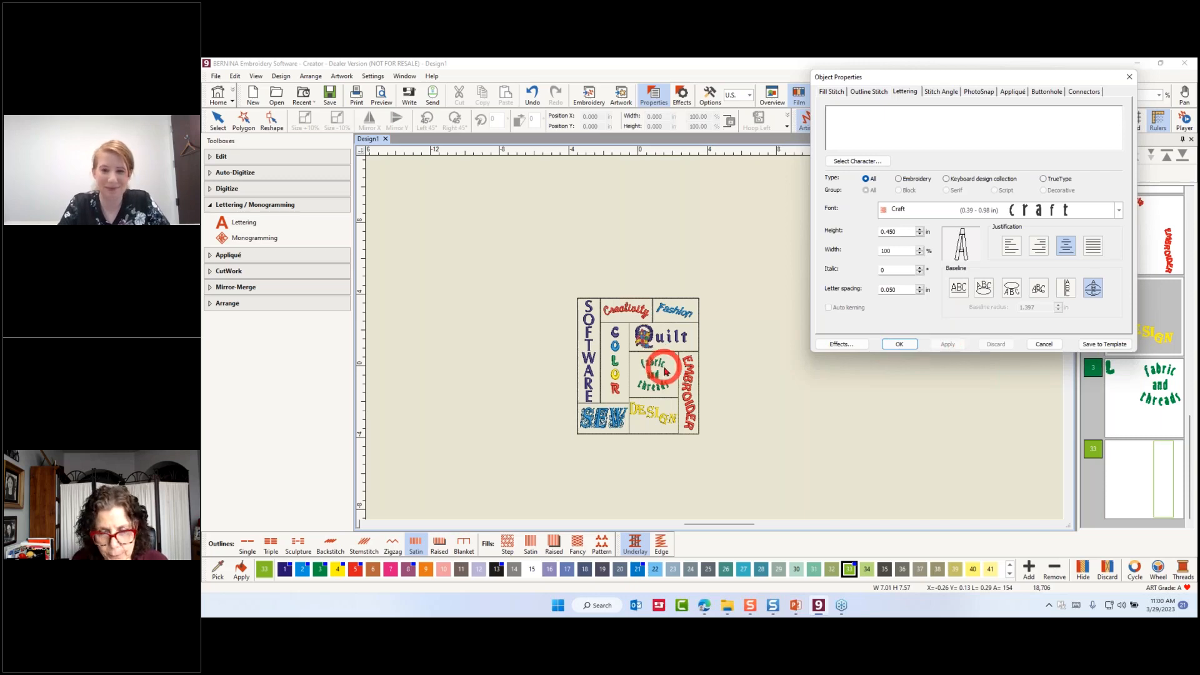
{"action": "left_click", "coordinate": [899, 345]}
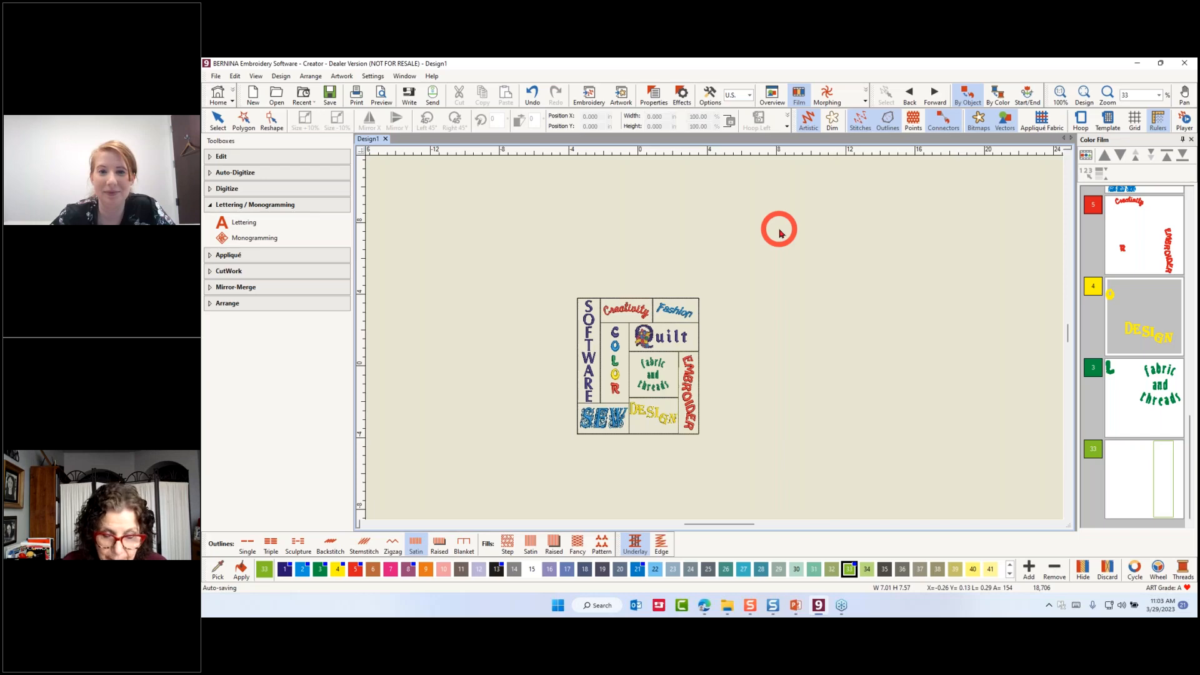
Step: Reshape the EMBROIDER lettering by repositioning the letters near the start of the word within its frame
{"action": "scroll", "coordinate": [713, 334], "scroll_direction": "up", "scroll_amount": 3}
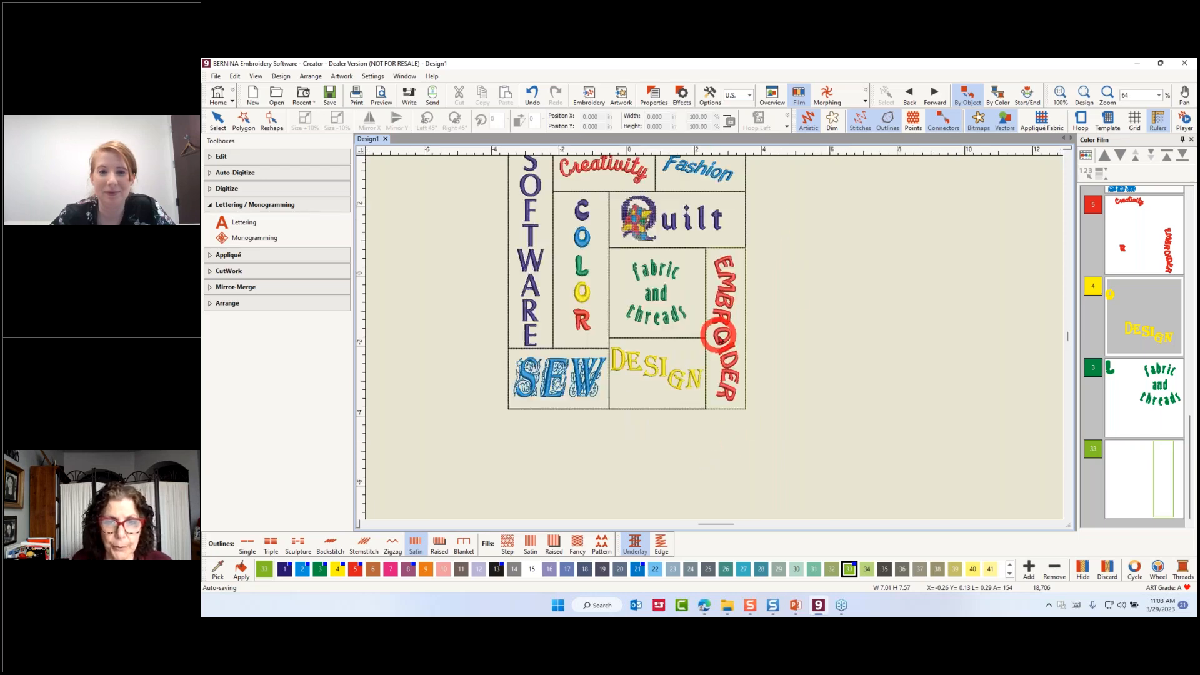
{"action": "left_click", "coordinate": [730, 289]}
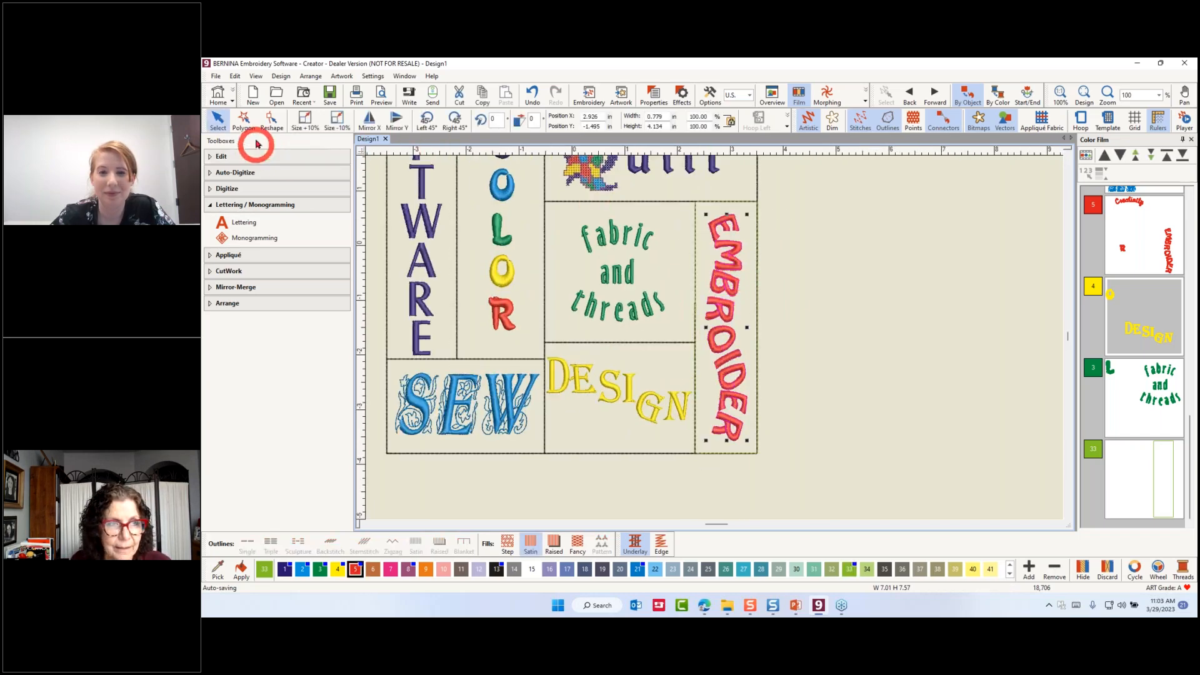
{"action": "left_click", "coordinate": [270, 125]}
{"action": "left_click", "coordinate": [724, 226]}
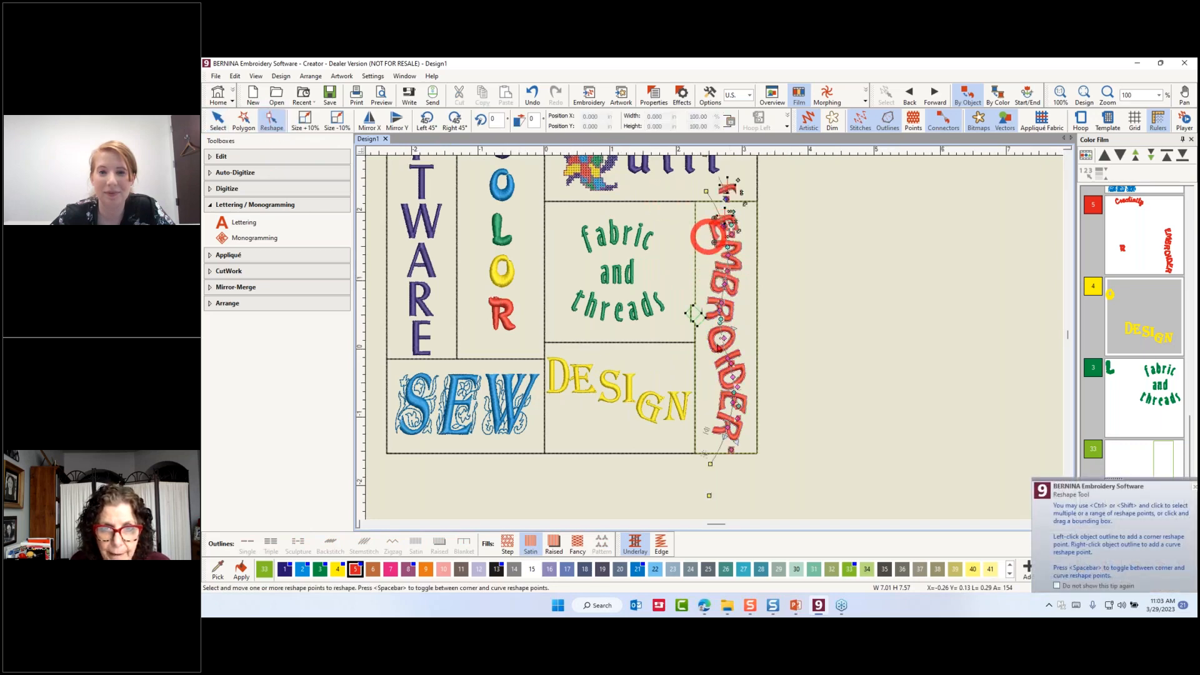
{"action": "scroll", "coordinate": [719, 235], "scroll_direction": "up", "scroll_amount": 2}
{"action": "left_click_drag", "start_coordinate": [721, 338], "coordinate": [758, 343]}
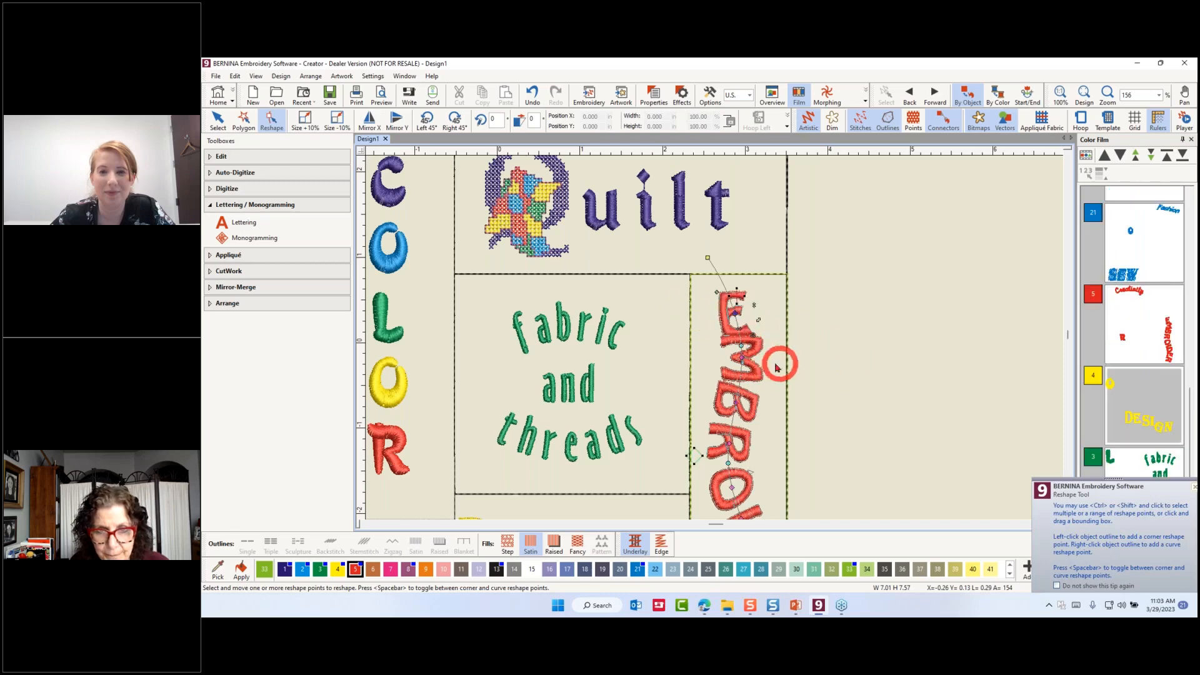
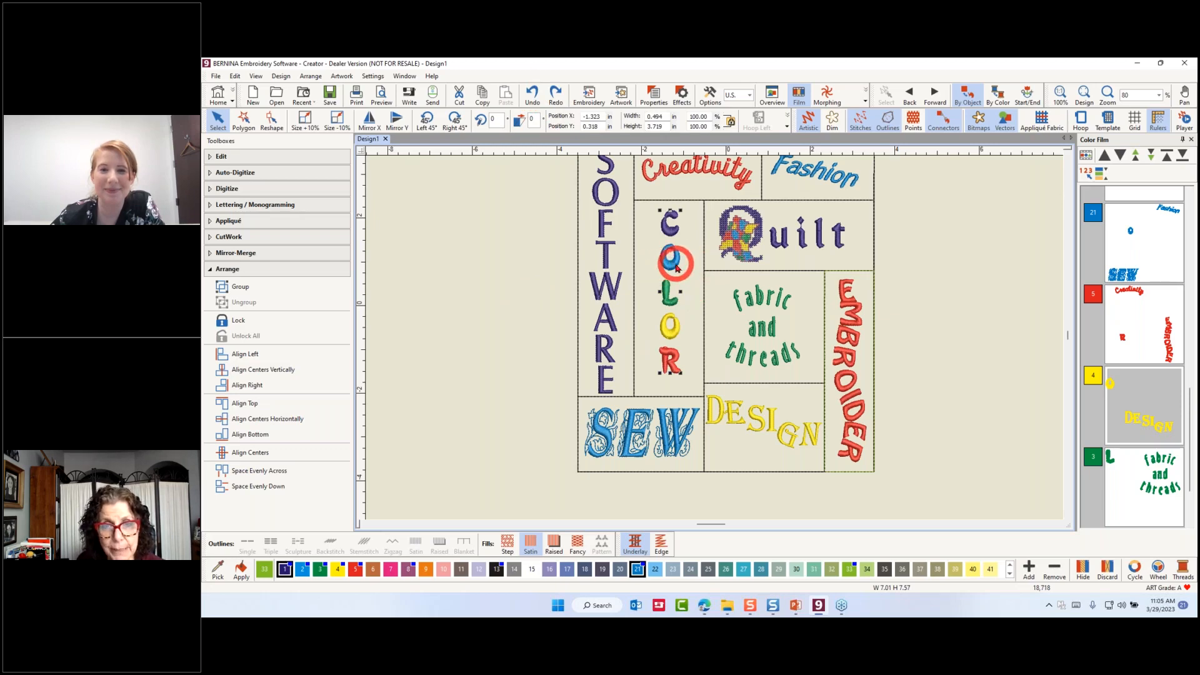
Step: Group the five selected letters of the vertical word COLOR into one object and clear the selection
{"action": "right_click", "coordinate": [671, 264]}
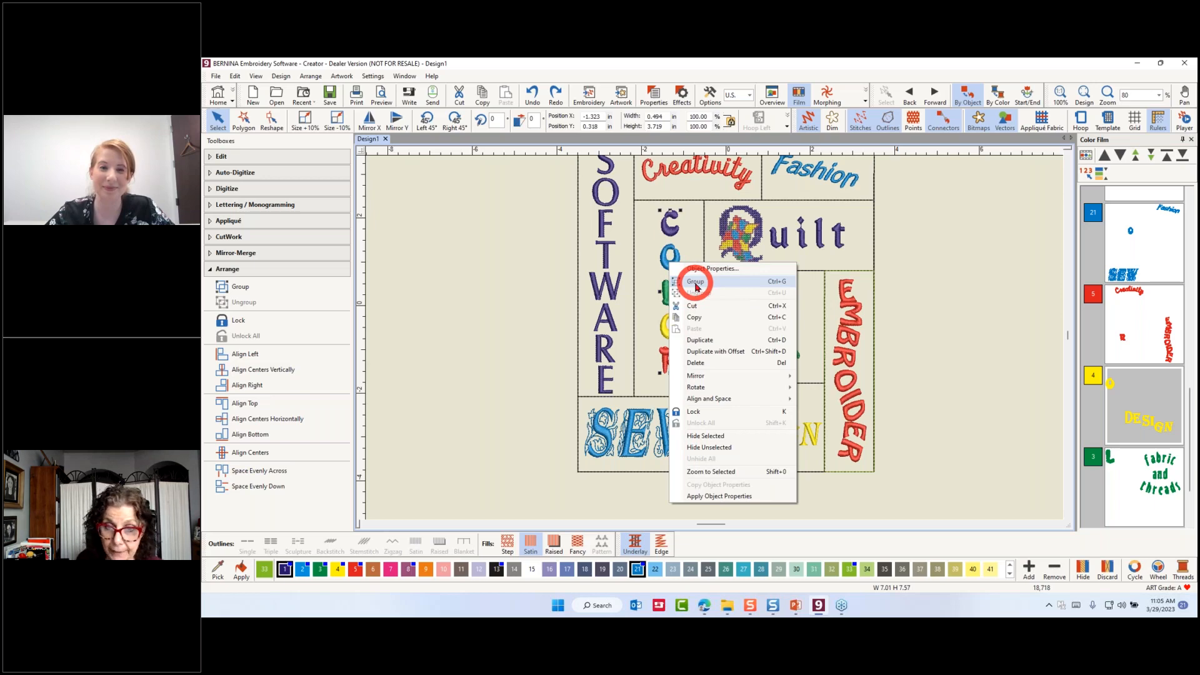
{"action": "left_click", "coordinate": [696, 285]}
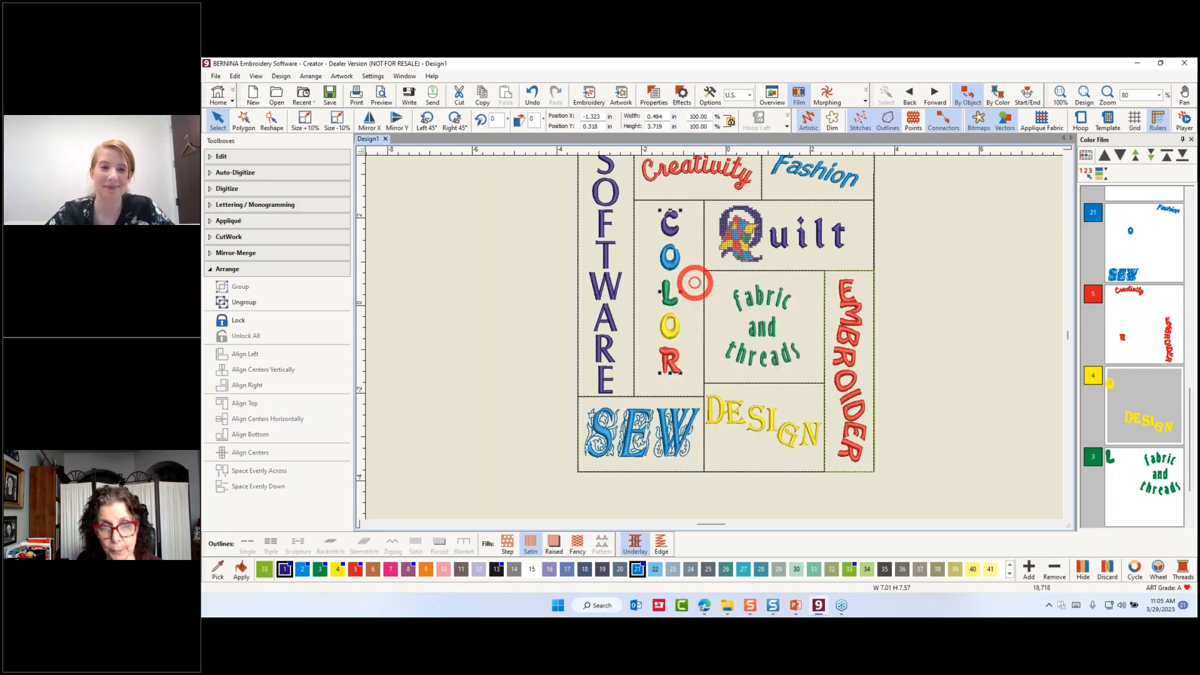
{"action": "left_click", "coordinate": [957, 247]}
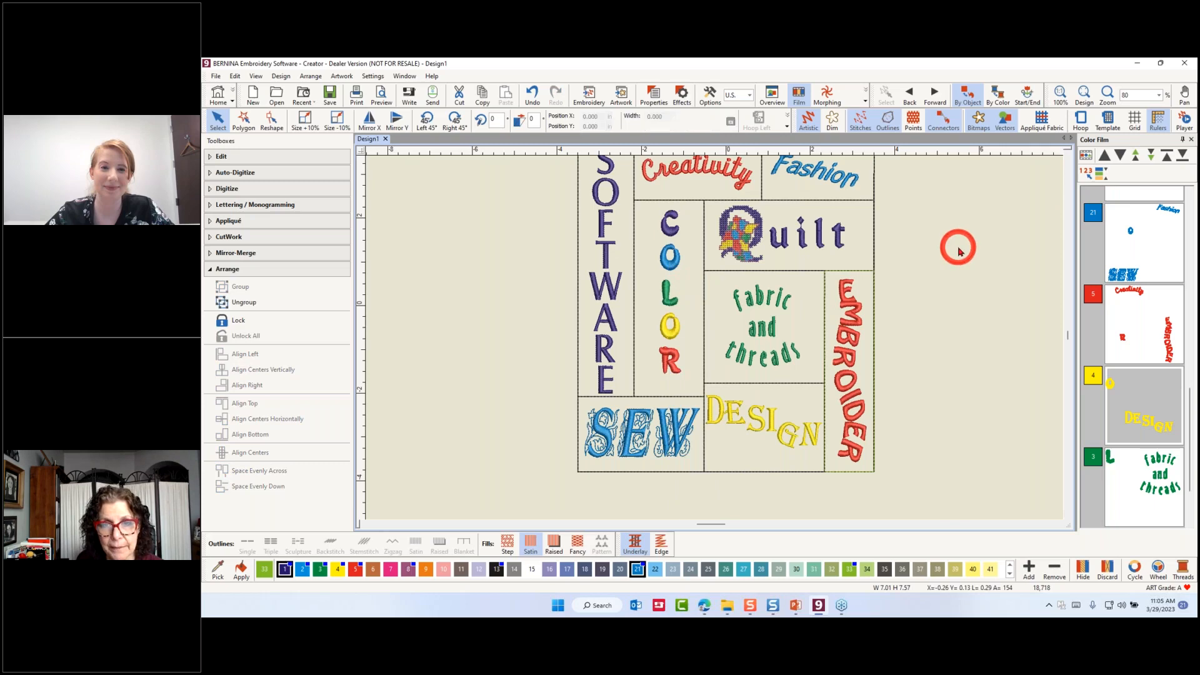
Step: Shift the "uilt" lettering of the word Quilt very slightly beside its decorative Q and deselect it
{"action": "left_click", "coordinate": [801, 240]}
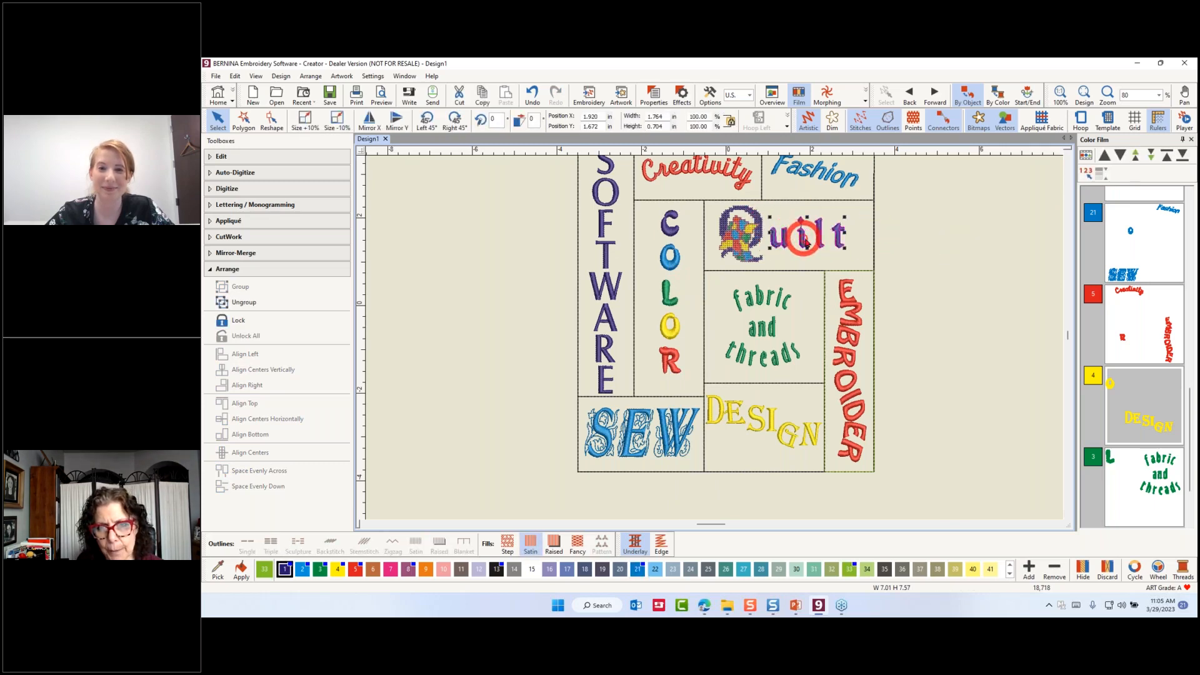
{"action": "left_click_drag", "start_coordinate": [801, 240], "coordinate": [802, 241]}
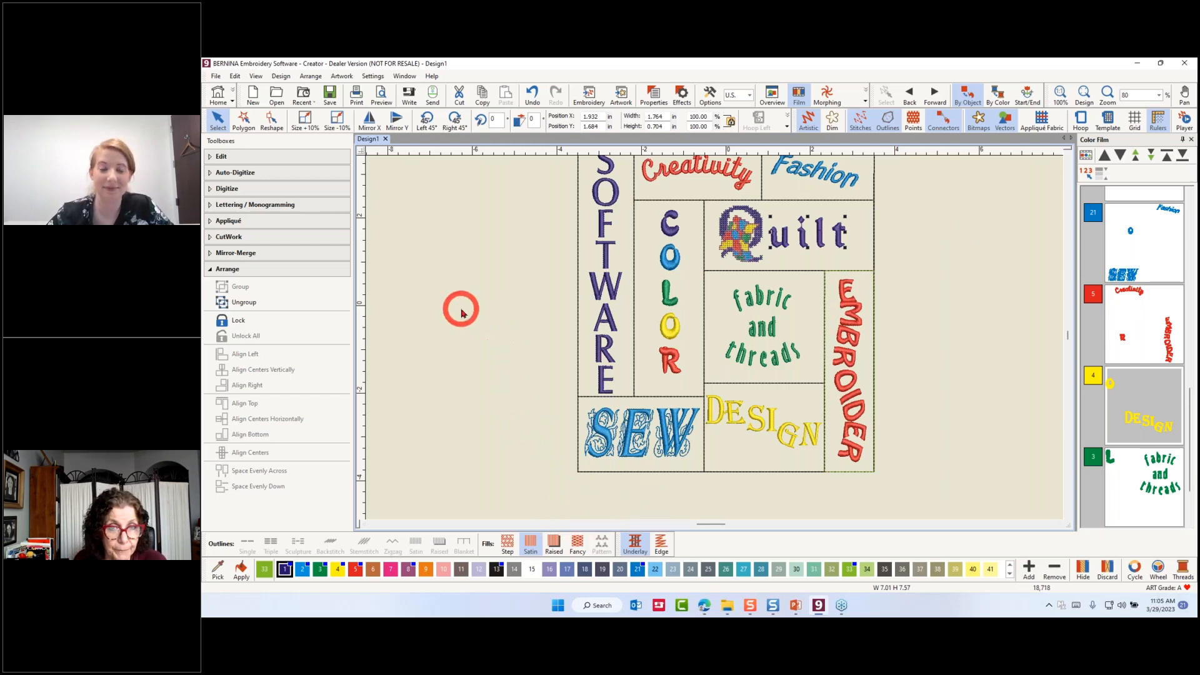
{"action": "left_click", "coordinate": [460, 309]}
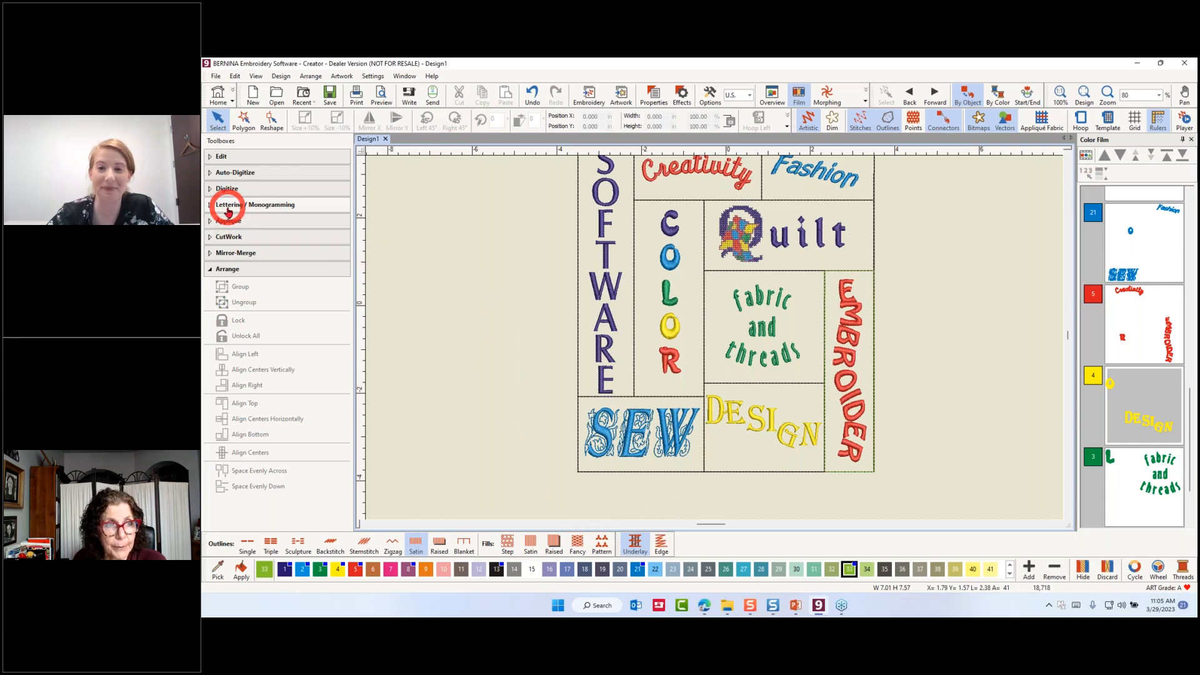
{"action": "left_click", "coordinate": [229, 208]}
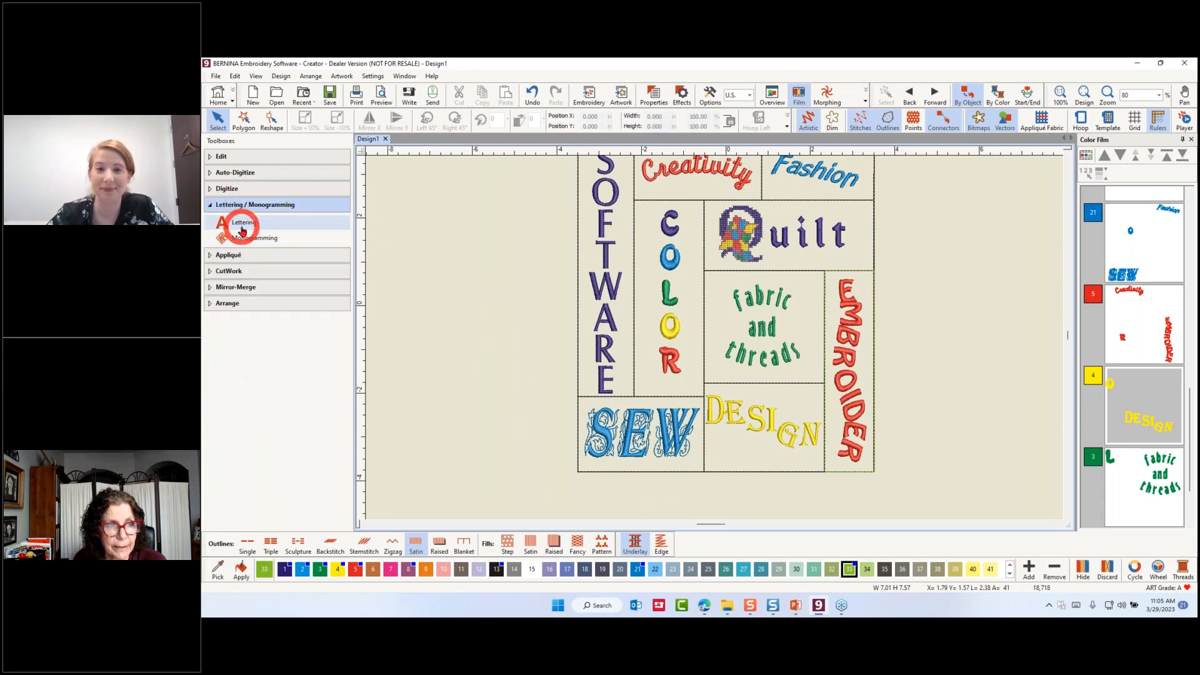
{"action": "left_click", "coordinate": [243, 225]}
{"action": "left_click", "coordinate": [850, 113]}
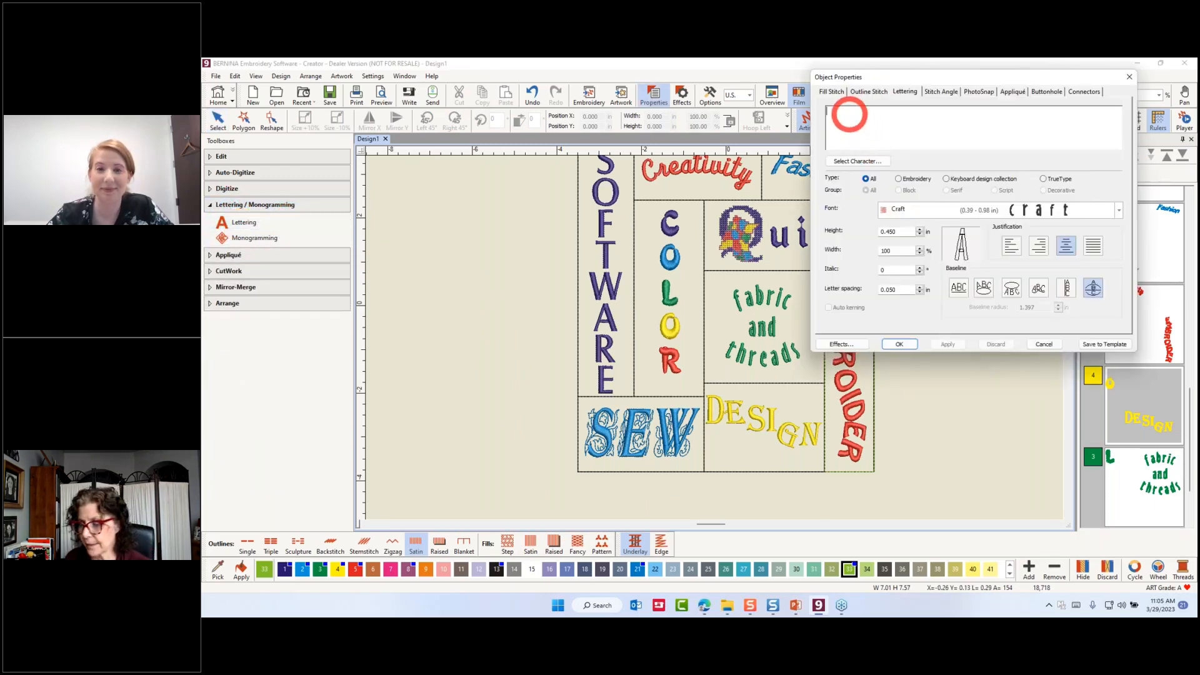
{"action": "type", "text": "C"}
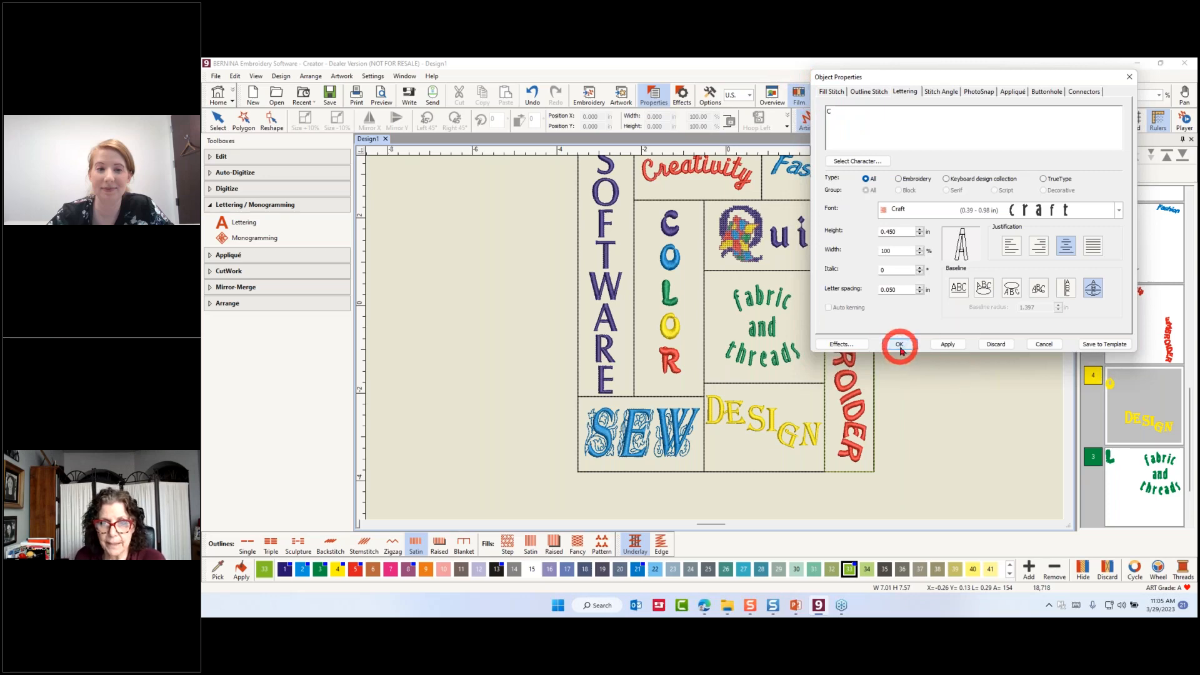
{"action": "left_click", "coordinate": [899, 345]}
{"action": "left_click", "coordinate": [458, 308]}
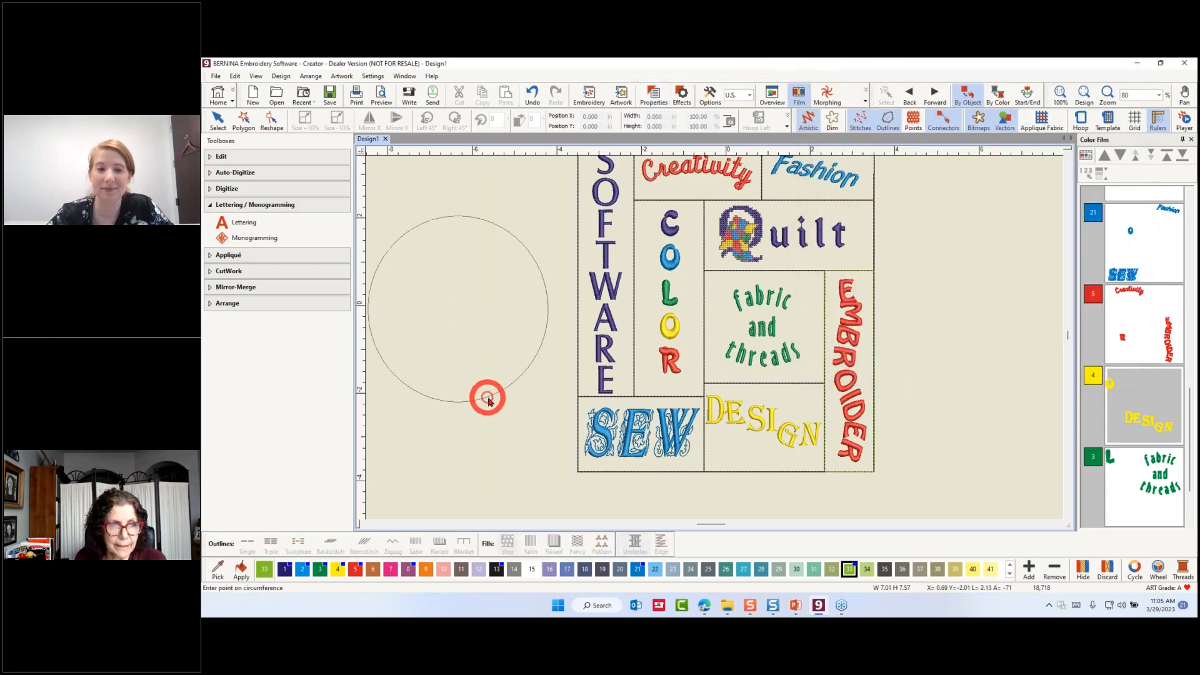
{"action": "key", "text": "Escape"}
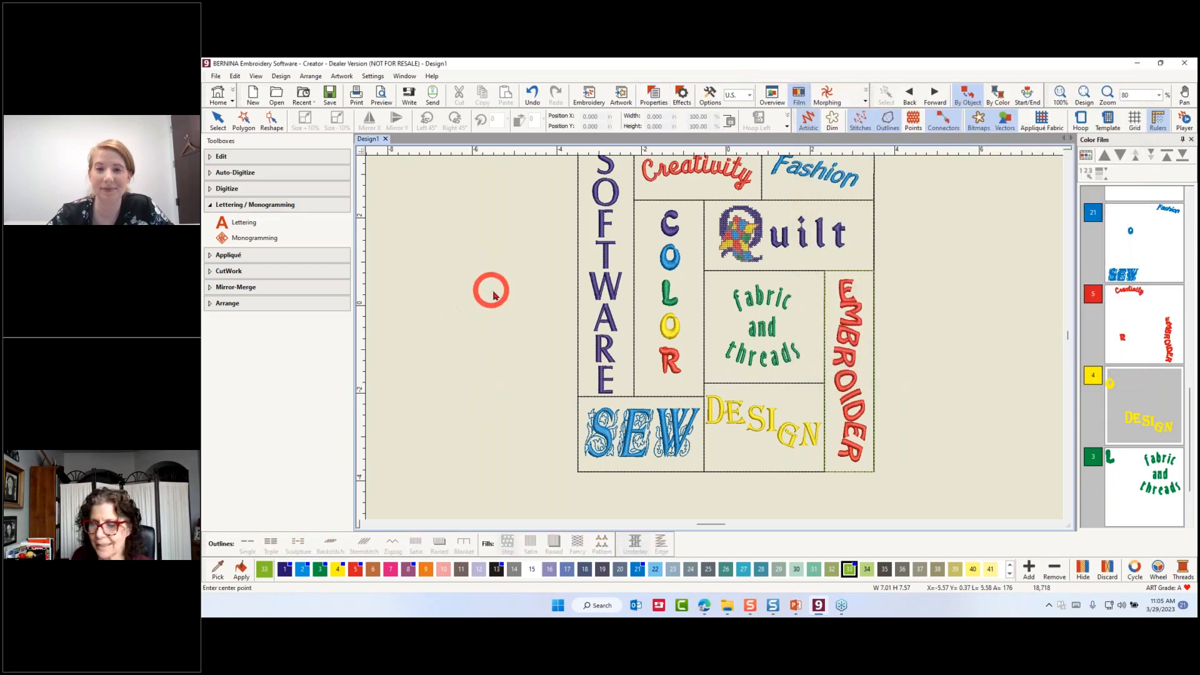
Step: Add a letter C in the Craft font with a straight horizontal baseline on the empty area beside the design
{"action": "right_click", "coordinate": [254, 219]}
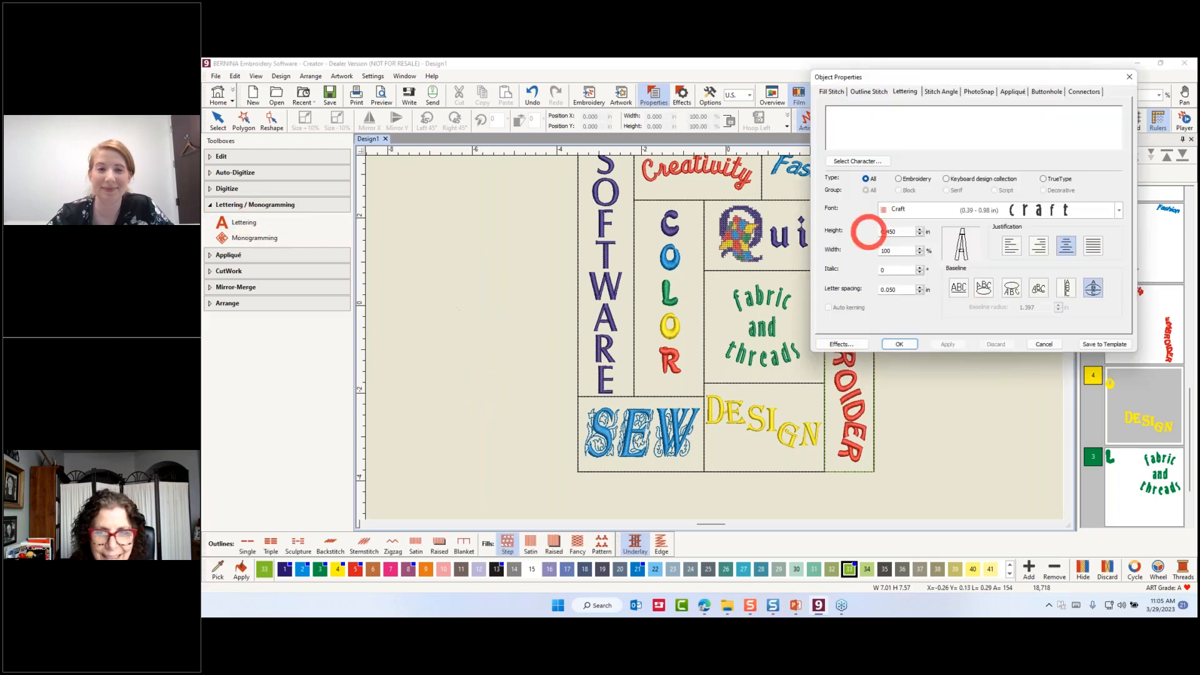
{"action": "left_click", "coordinate": [956, 291]}
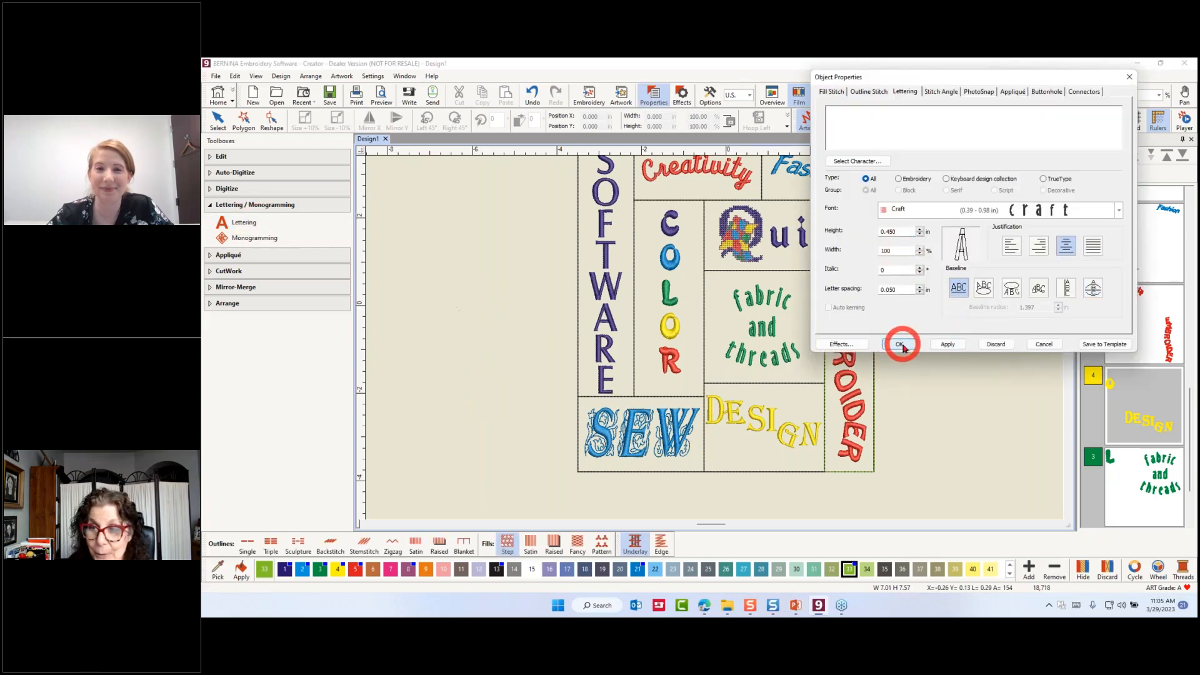
{"action": "left_click", "coordinate": [854, 121]}
{"action": "type", "text": "C"}
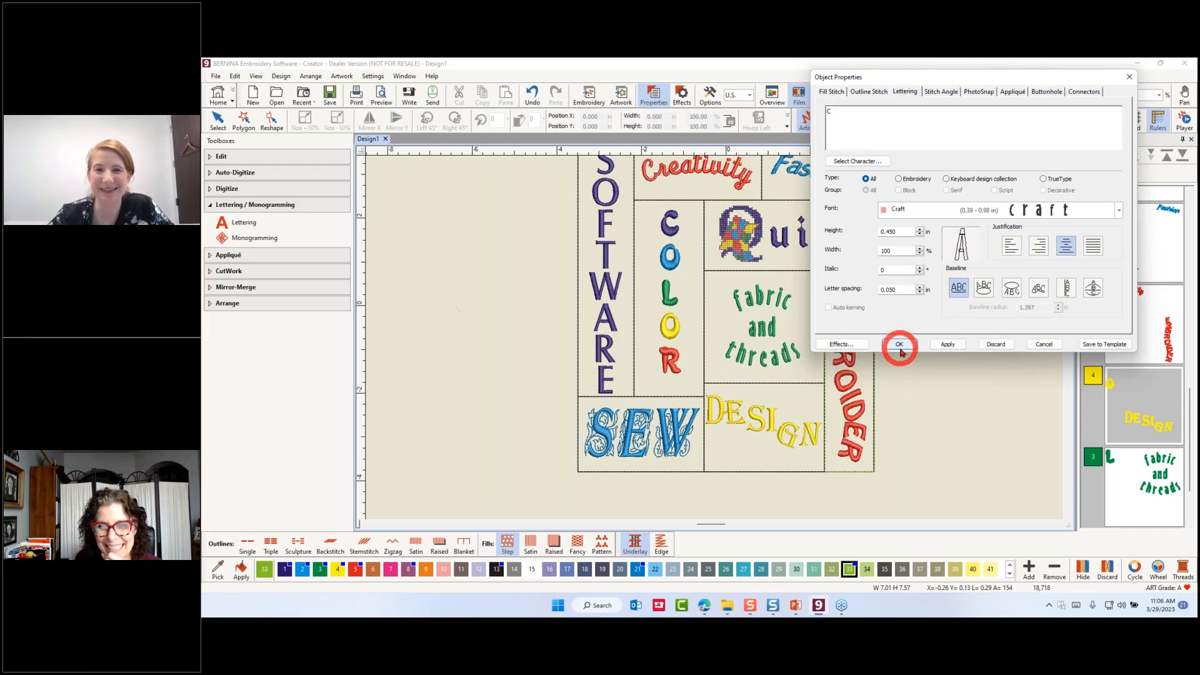
{"action": "left_click", "coordinate": [899, 344]}
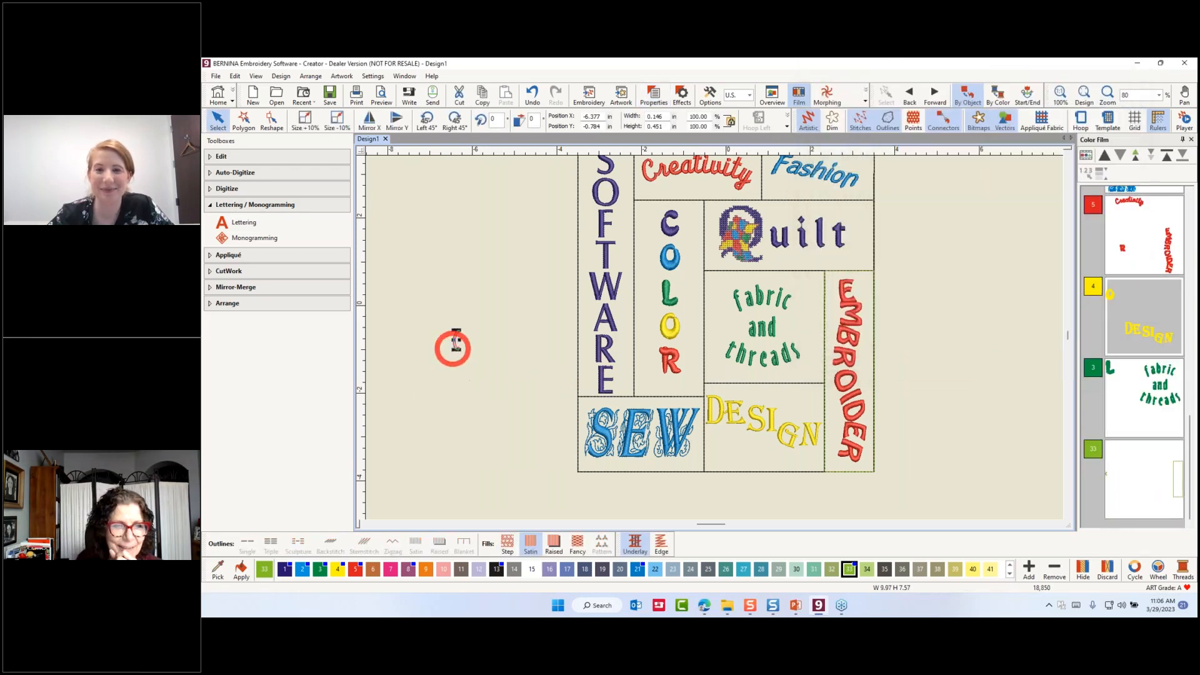
Step: Enlarge the new letter C to about 1.12 in wide and 3.48 in high
{"action": "scroll", "coordinate": [457, 349], "scroll_direction": "up", "scroll_amount": 4}
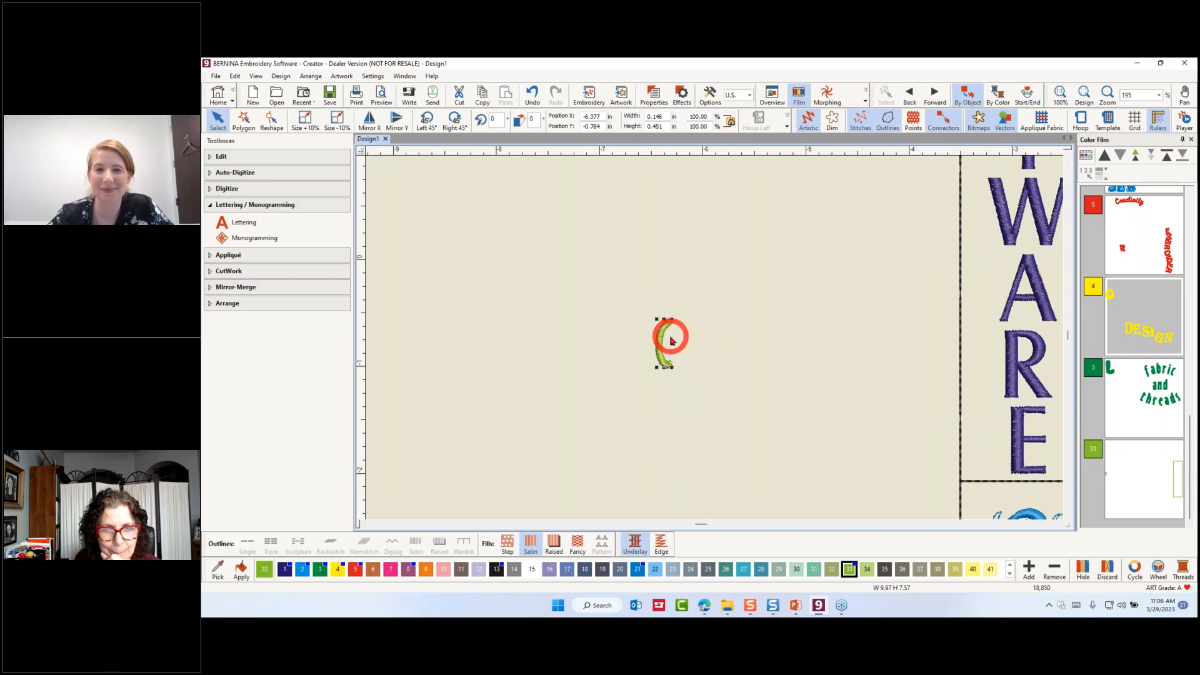
{"action": "left_click_drag", "start_coordinate": [673, 319], "coordinate": [861, 188]}
{"action": "left_click_drag", "start_coordinate": [727, 375], "coordinate": [772, 517]}
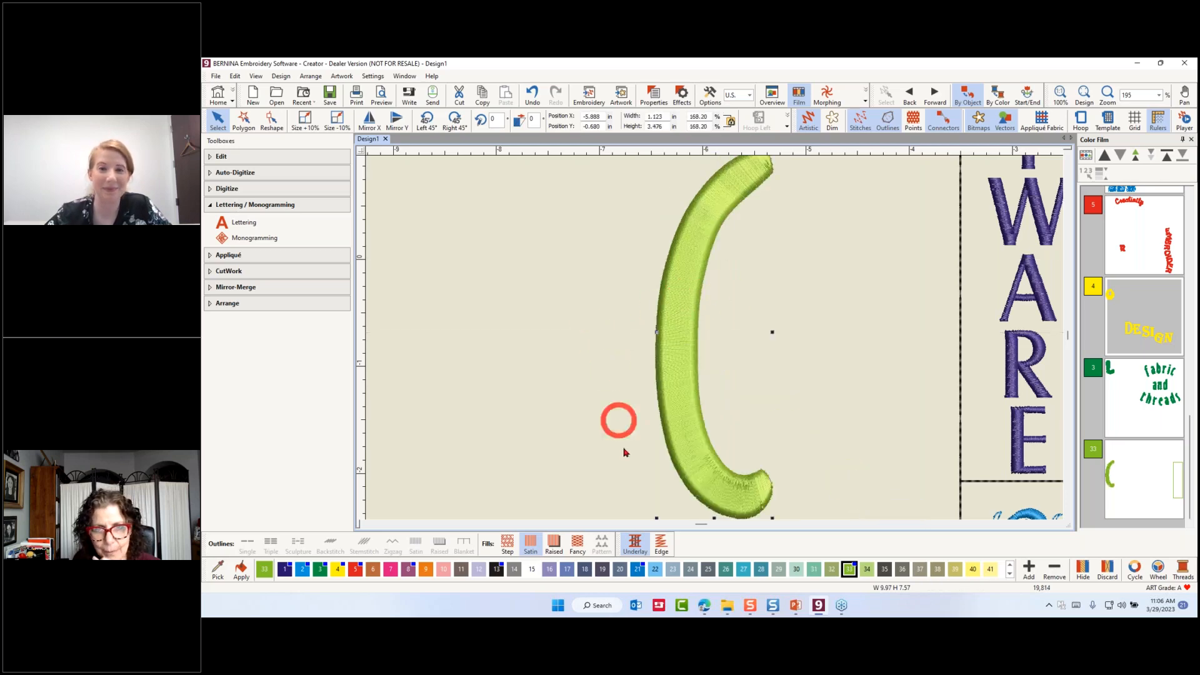
Step: Apply a Step fill to the large letter C and replace it with a Fancy fill
{"action": "left_click", "coordinate": [507, 549]}
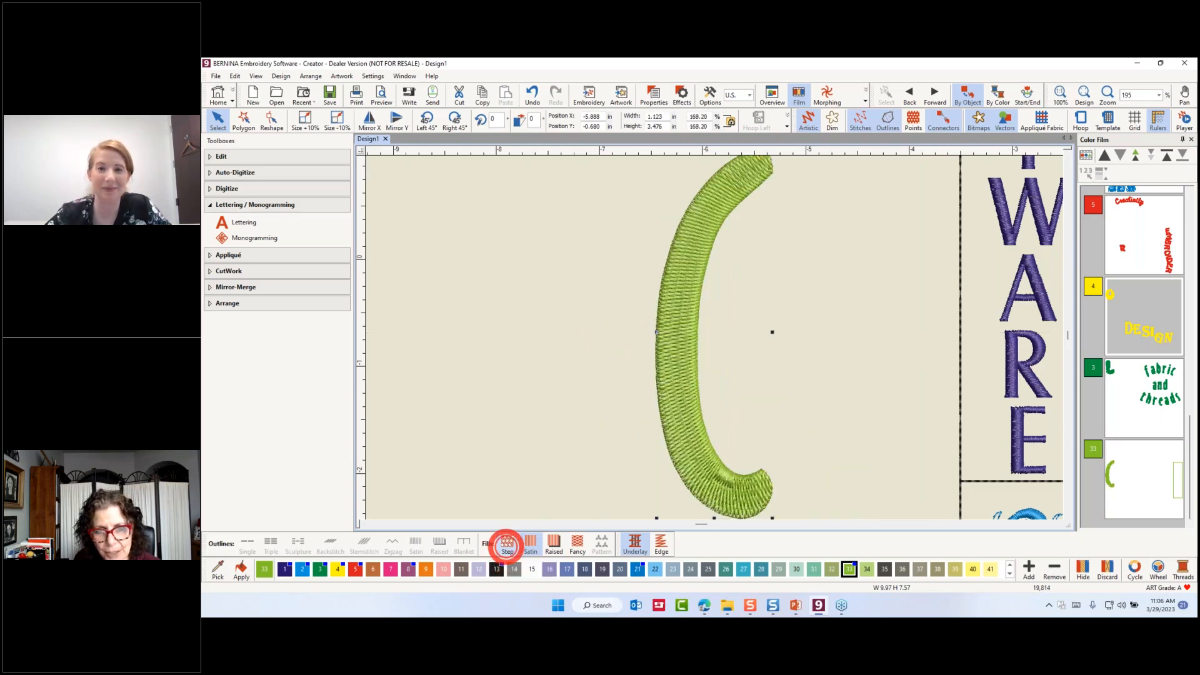
{"action": "left_click", "coordinate": [707, 496]}
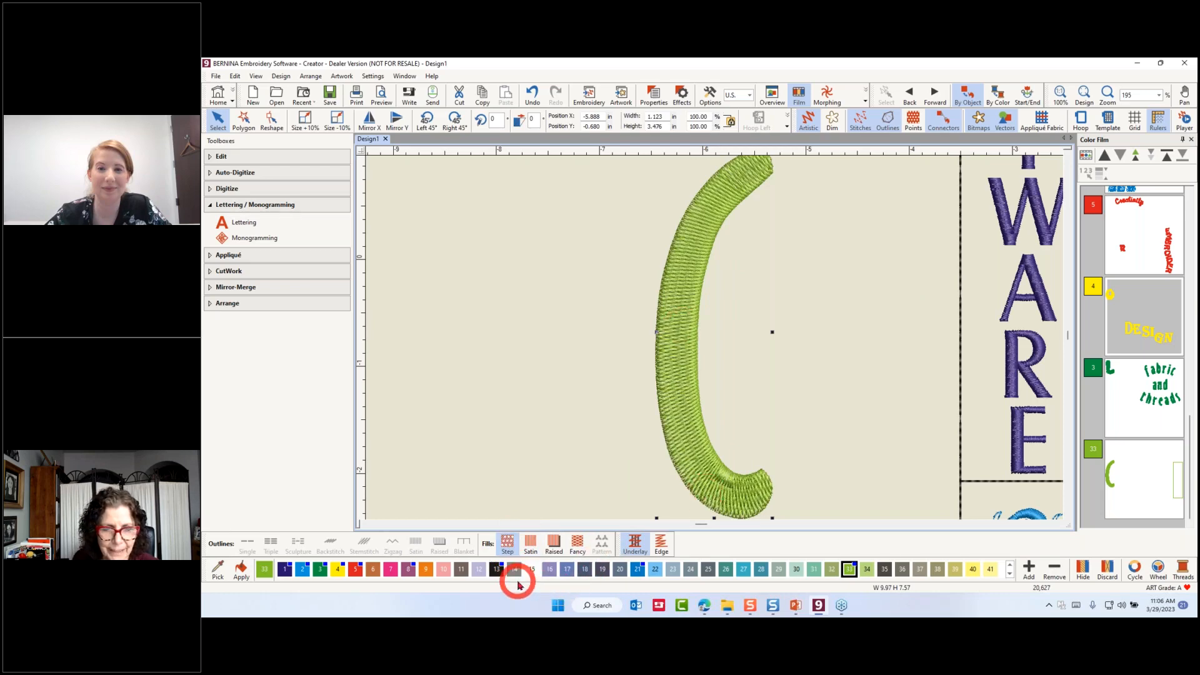
{"action": "left_click", "coordinate": [577, 542]}
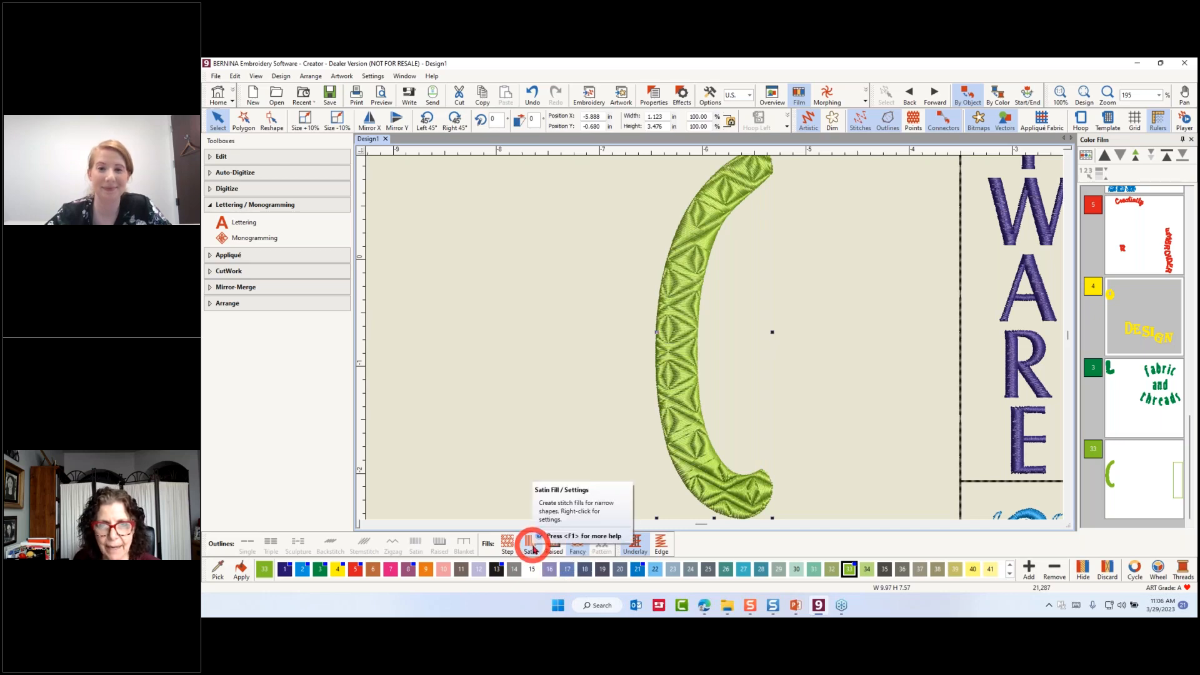
Step: Reshape the yellow DESIGN lettering by making its letter D taller, try enlarging the D further, and undo that last enlargement
{"action": "scroll", "coordinate": [714, 342], "scroll_direction": "down", "scroll_amount": 3}
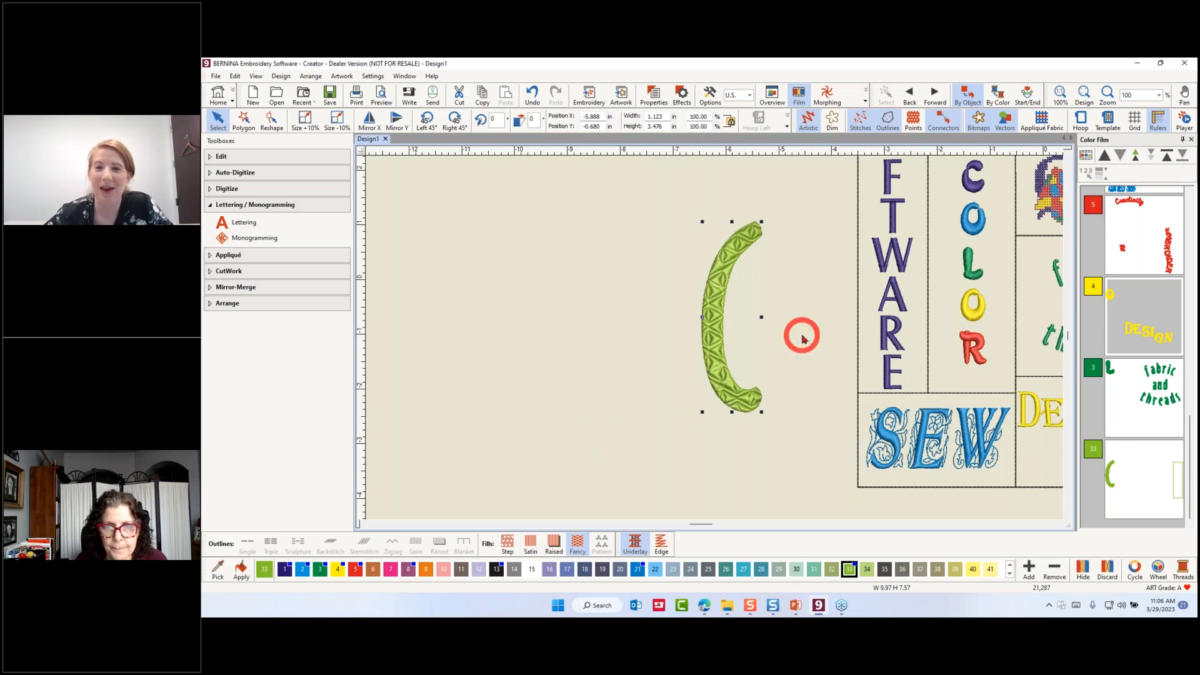
{"action": "scroll", "coordinate": [715, 338], "scroll_direction": "down", "scroll_amount": 3}
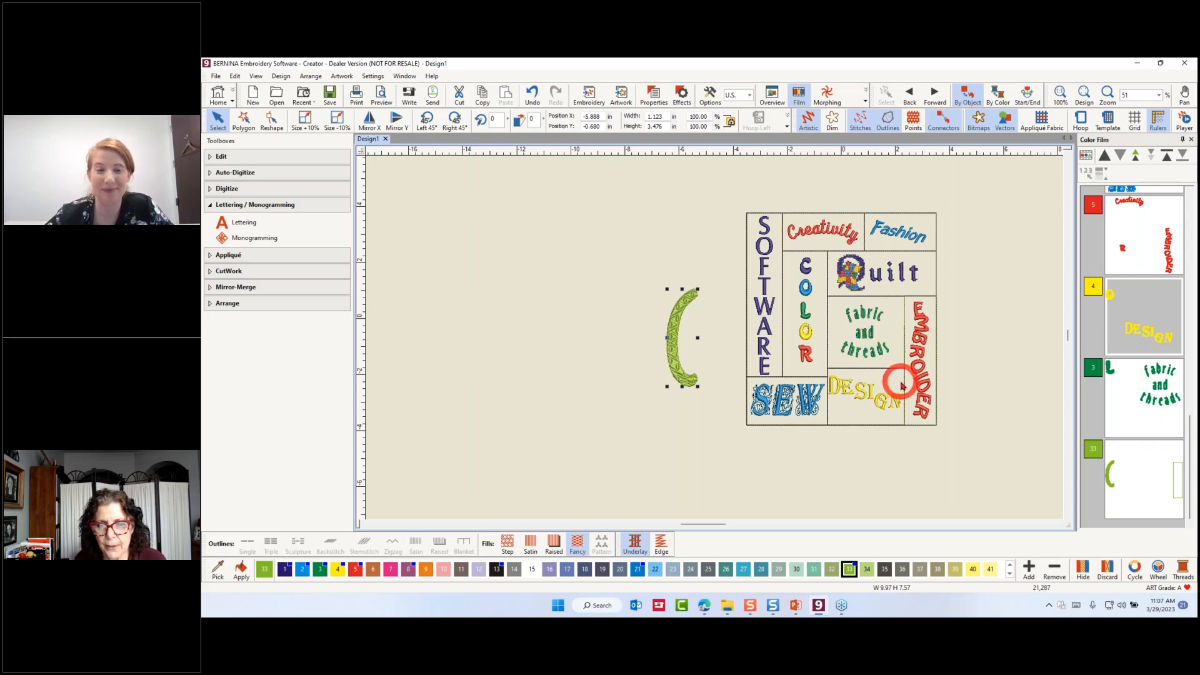
{"action": "scroll", "coordinate": [850, 392], "scroll_direction": "up", "scroll_amount": 3}
{"action": "scroll", "coordinate": [717, 342], "scroll_direction": "up", "scroll_amount": 2}
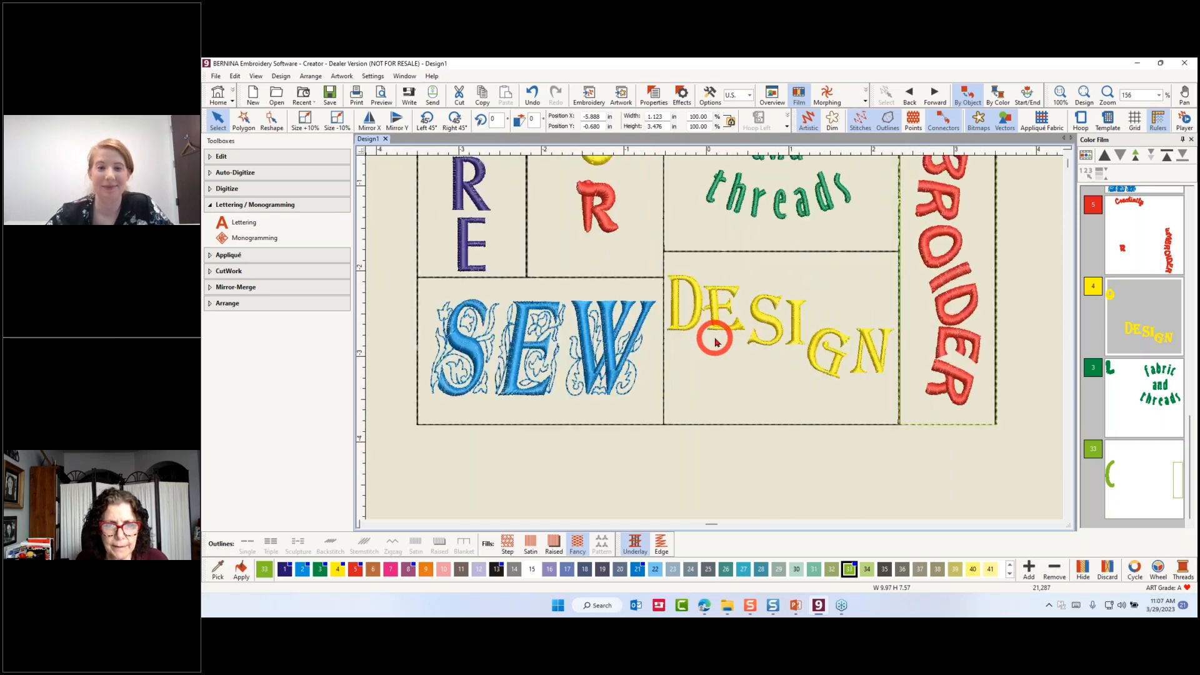
{"action": "left_click", "coordinate": [694, 305]}
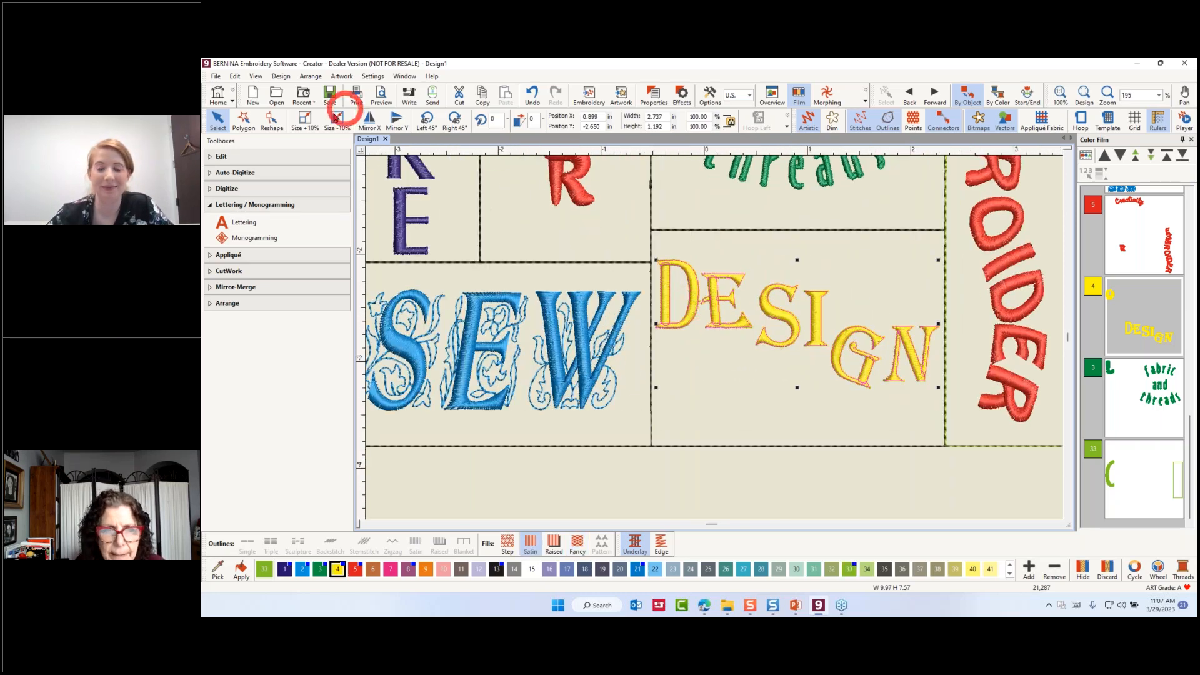
{"action": "left_click", "coordinate": [270, 117]}
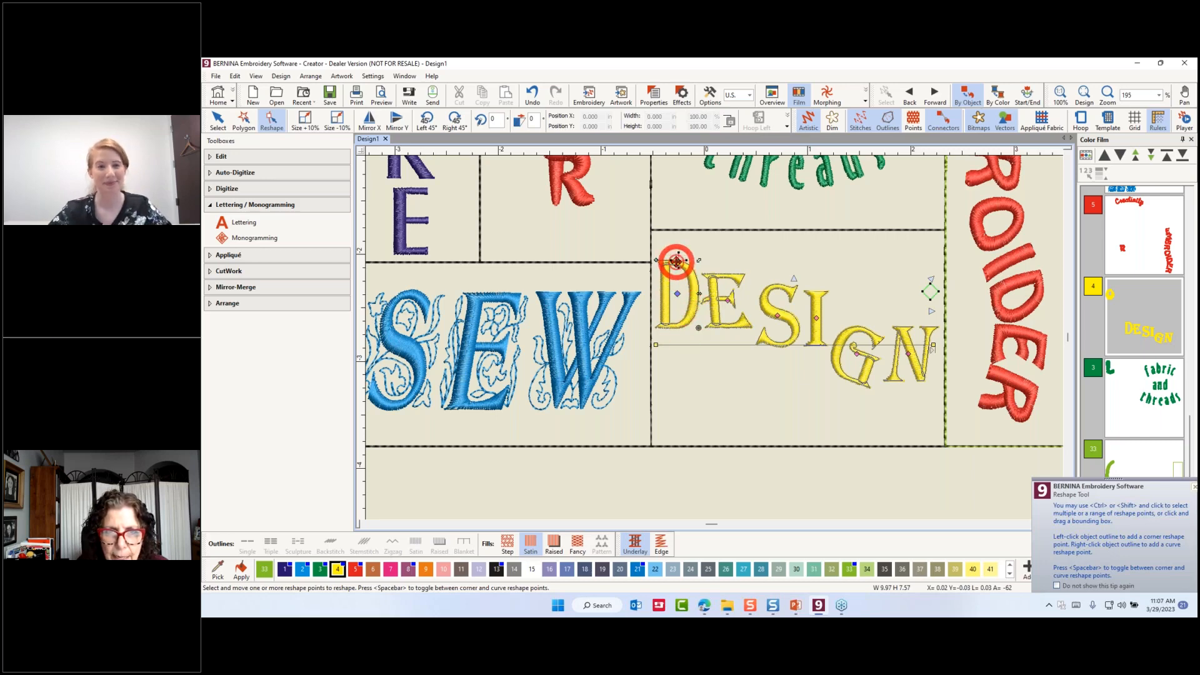
{"action": "left_click_drag", "start_coordinate": [677, 261], "coordinate": [676, 252]}
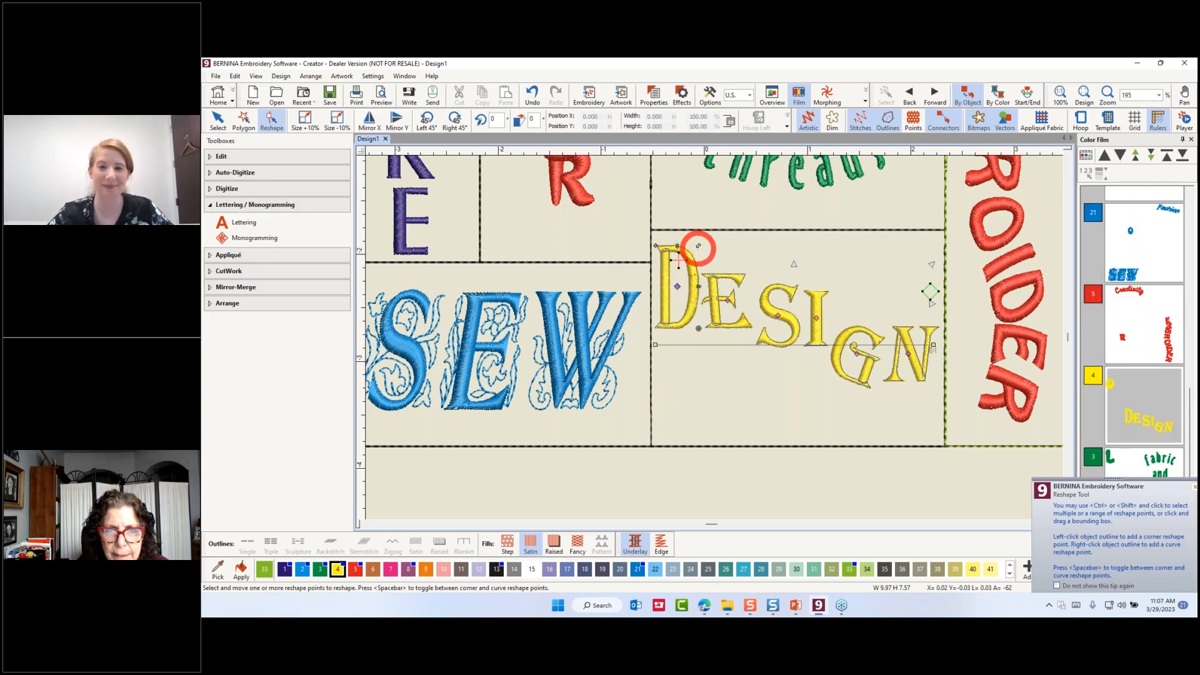
{"action": "left_click_drag", "start_coordinate": [699, 246], "coordinate": [711, 237]}
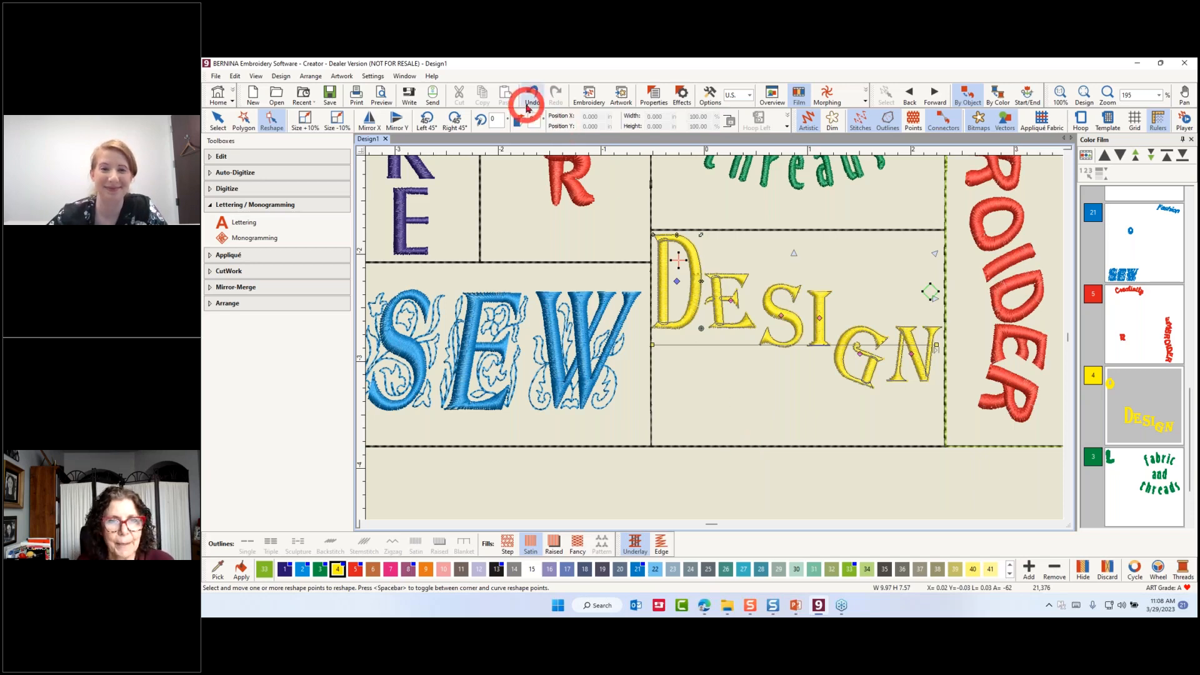
{"action": "left_click", "coordinate": [533, 99]}
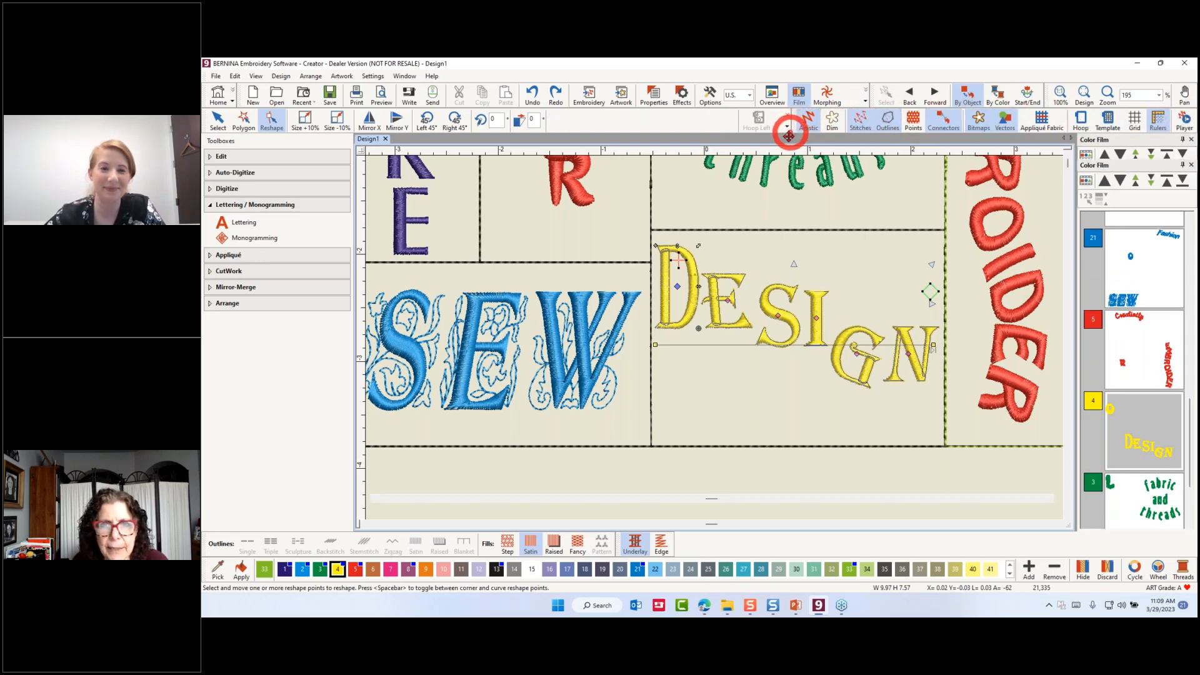
Step: Rearrange the workspace so the display toggles have their own row and the zoom tools sit directly after Morphing
{"action": "left_click_drag", "start_coordinate": [794, 119], "coordinate": [214, 139]}
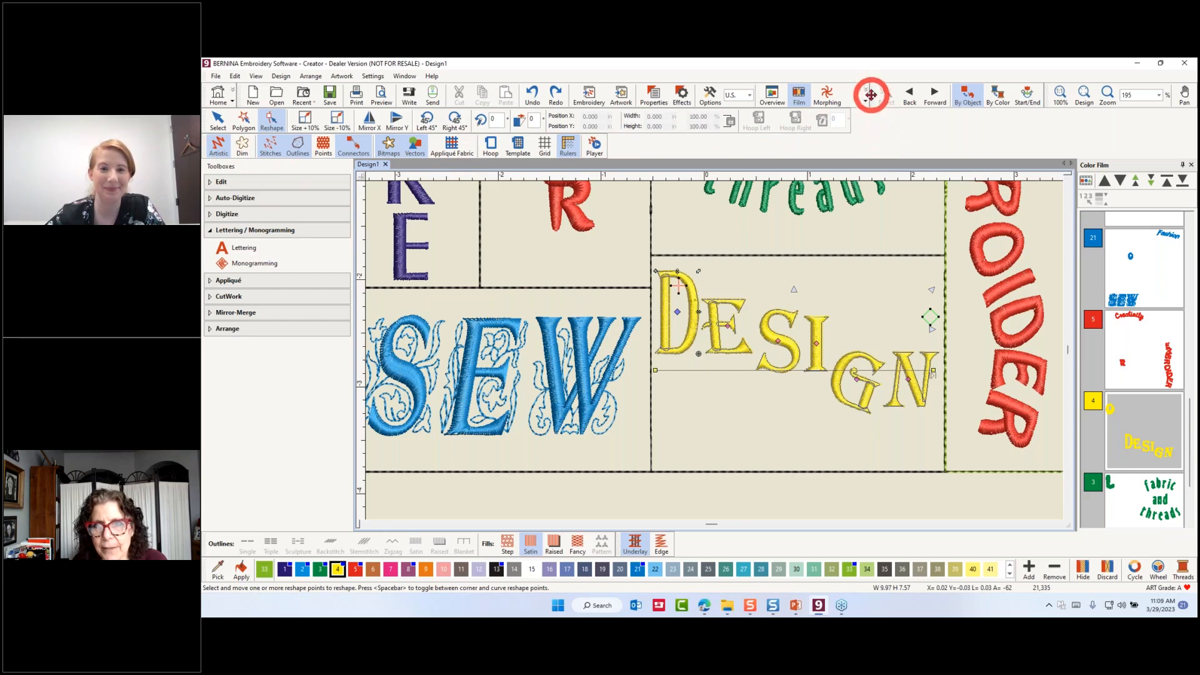
{"action": "mouse_move", "coordinate": [874, 98]}
{"action": "left_mouse_down"}
{"action": "mouse_move", "coordinate": [874, 118]}
{"action": "mouse_move", "coordinate": [855, 123]}
{"action": "mouse_move", "coordinate": [876, 107]}
{"action": "mouse_move", "coordinate": [887, 118]}
{"action": "mouse_move", "coordinate": [874, 96]}
{"action": "left_mouse_up"}
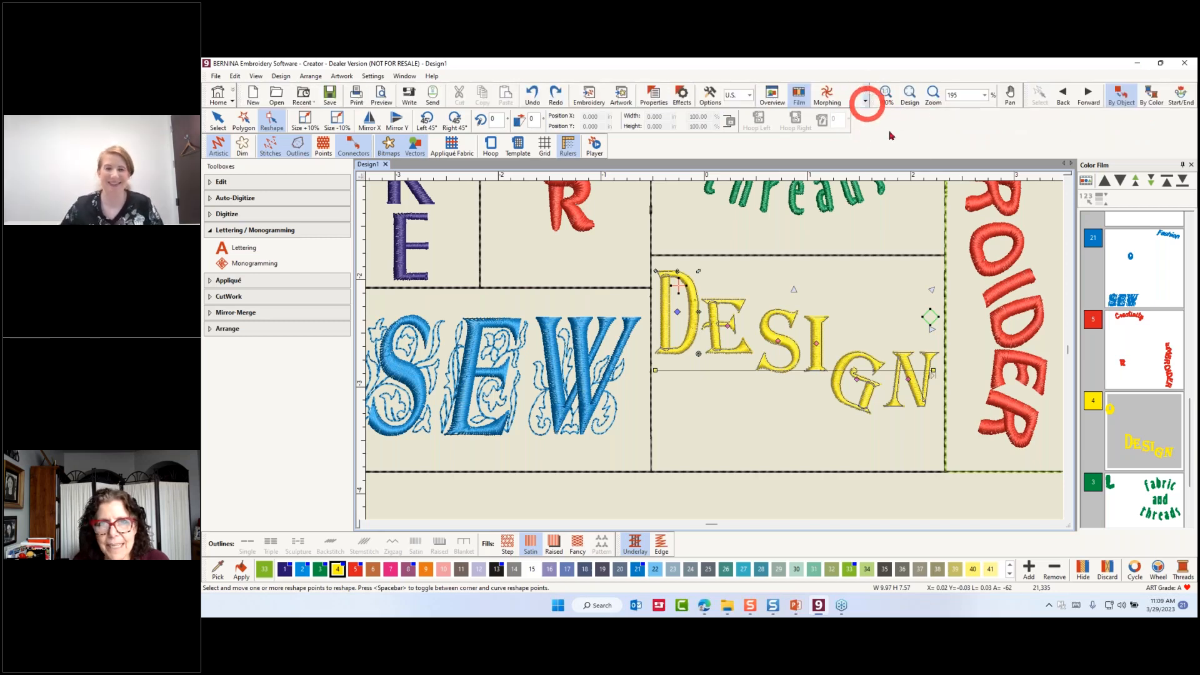